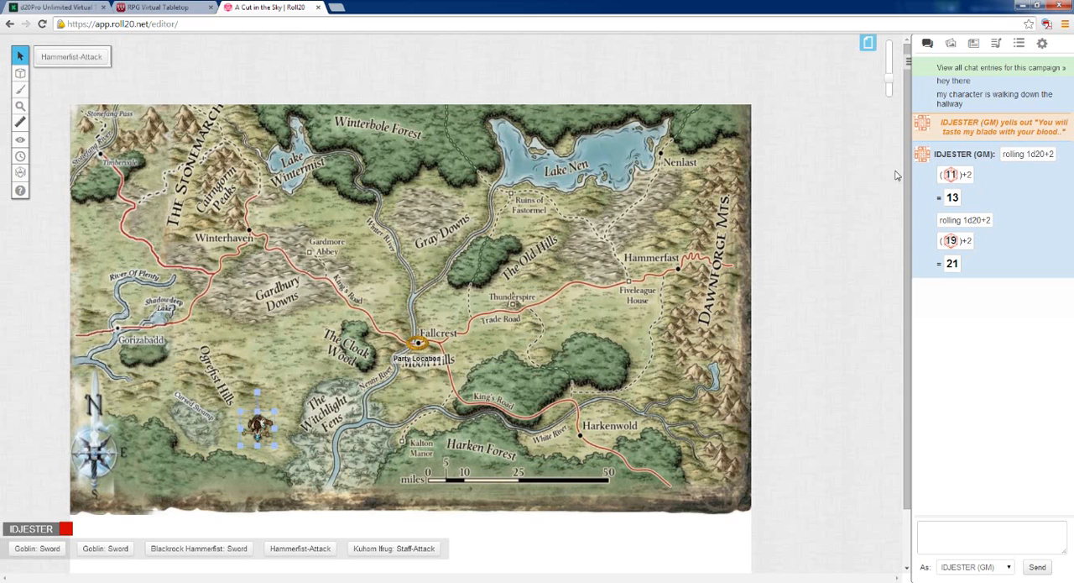
Move the creature token from near the Ogrefist Hills to the Old Hills, just below the Ruins of Fastormel
left_click_drag(906, 175, 907, 242)
scroll(906, 245, "up", 1)
left_click_drag(256, 430, 552, 218)
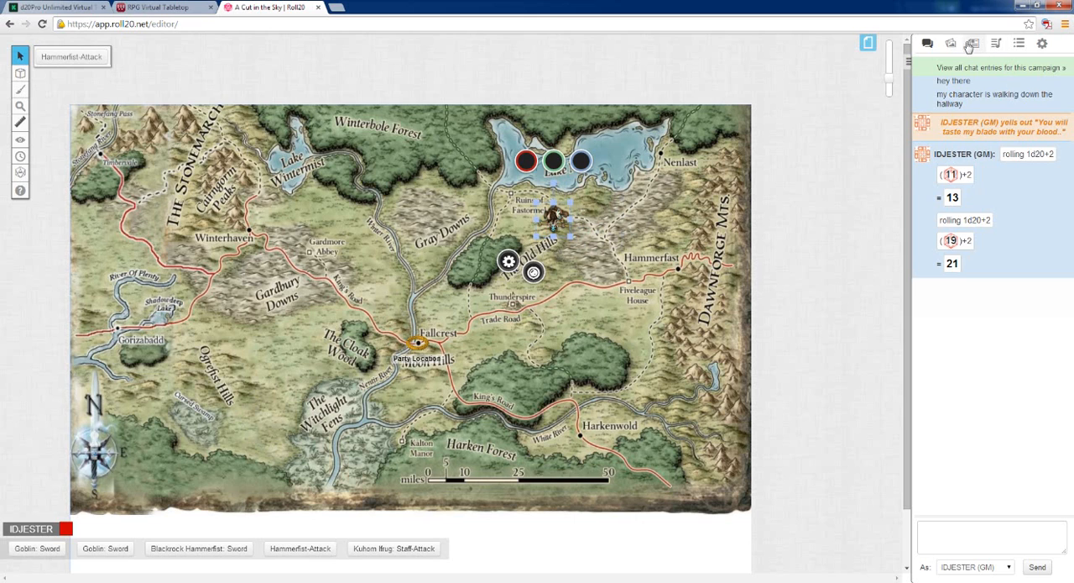
Review Blackrock Hammerfist's character sheet and bio picture, and close the character
left_click(974, 45)
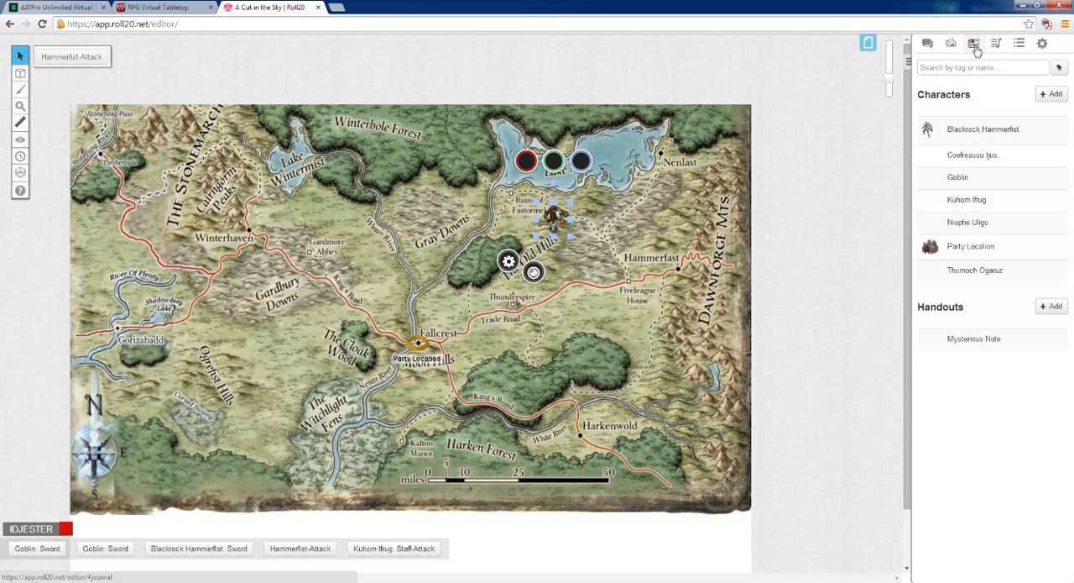
left_click(957, 132)
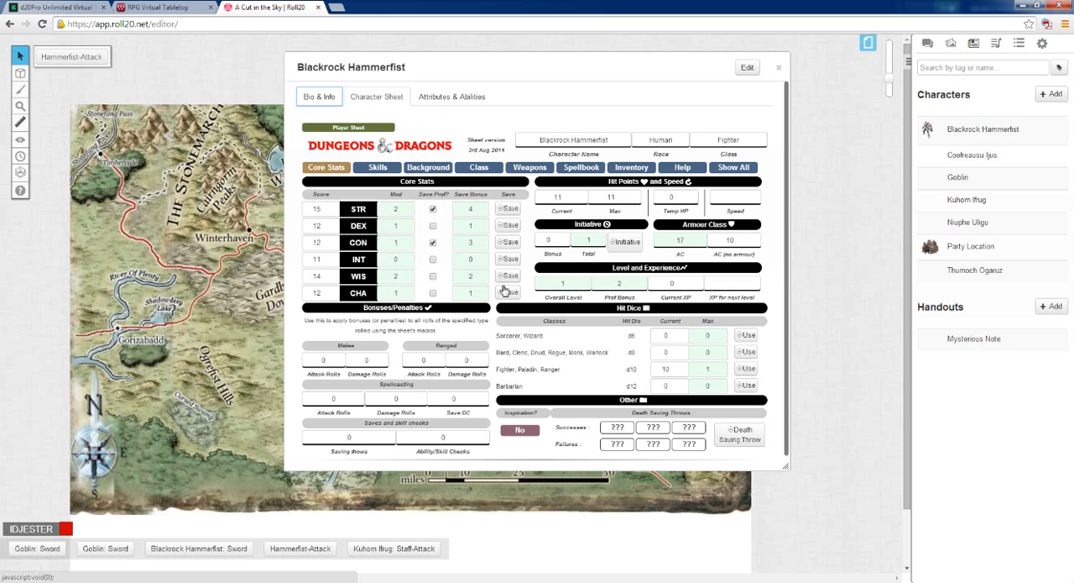
left_click(324, 96)
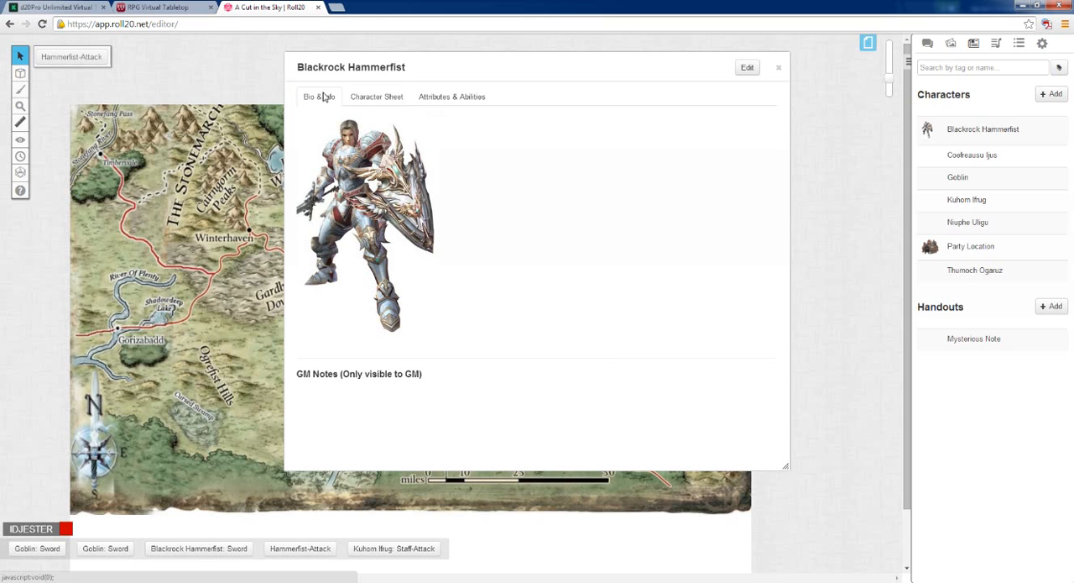
left_click(778, 67)
Look through the chat log, the art library and the journal's character list
left_click(938, 42)
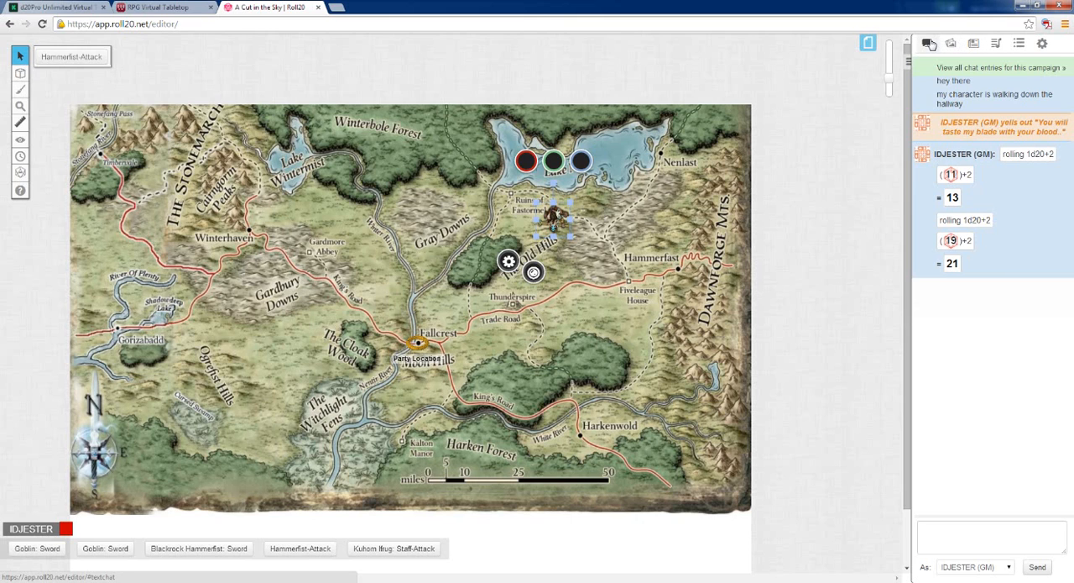
left_click(955, 45)
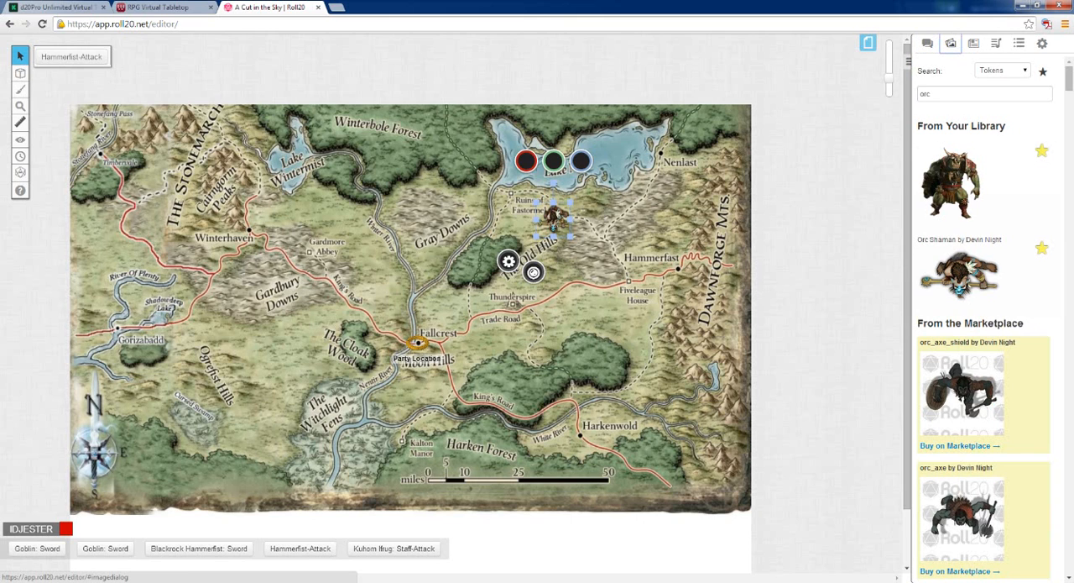
left_click(975, 46)
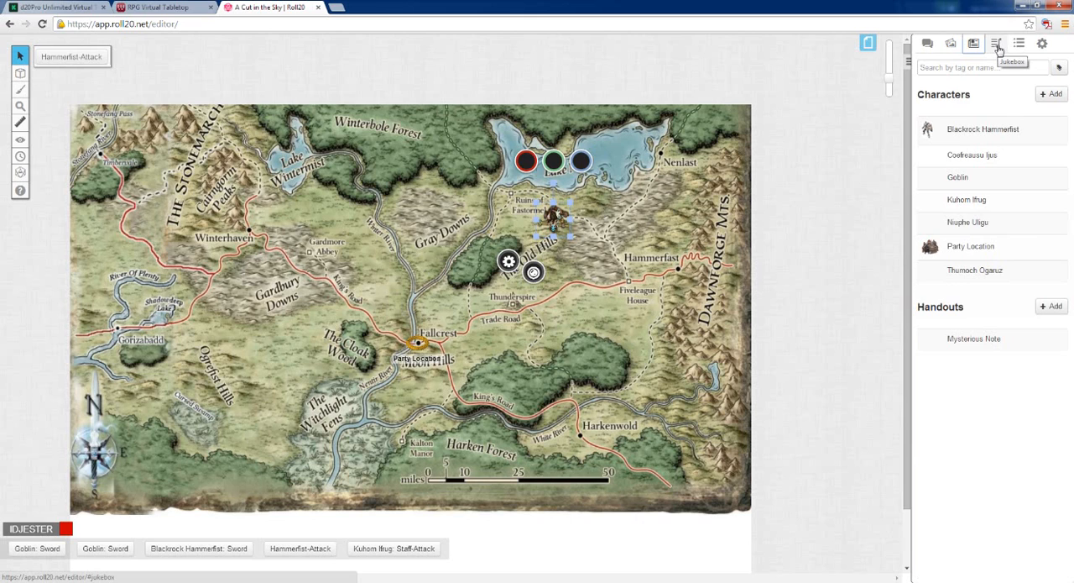
Search the Jukebox's sound effects for "water dripping"
left_click(998, 46)
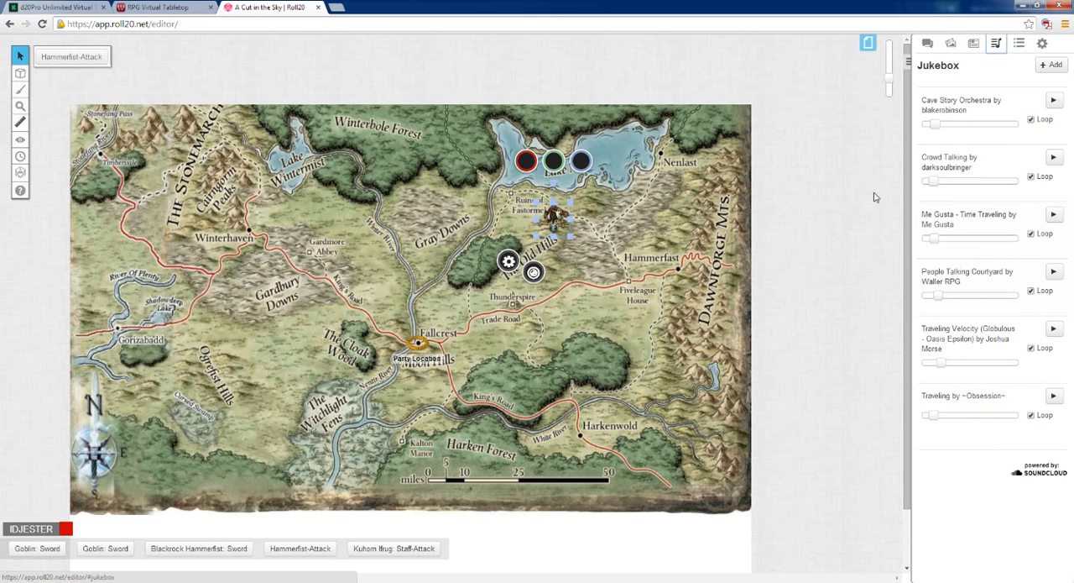
left_click(1052, 65)
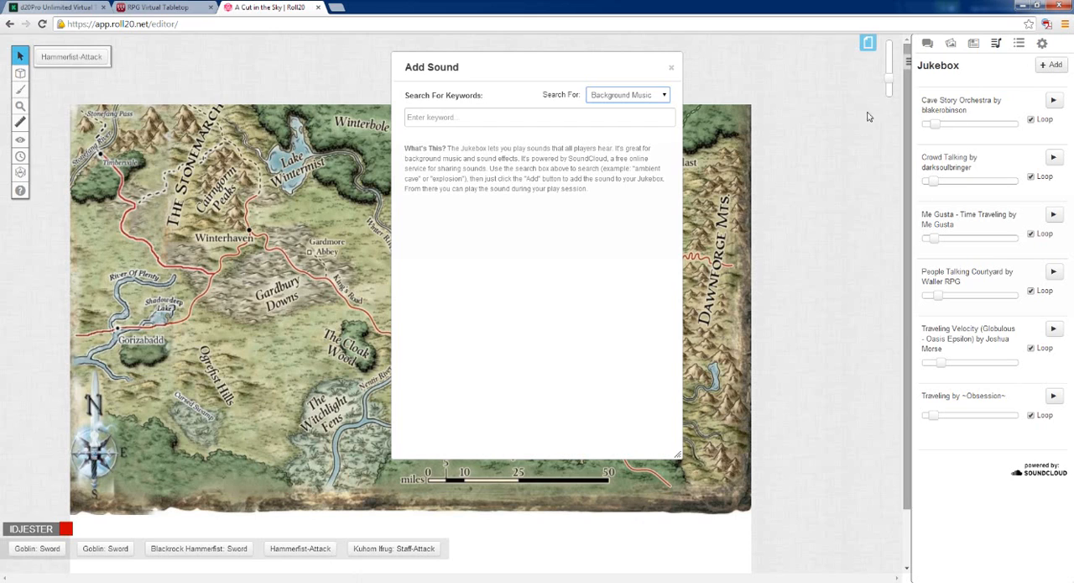
left_click(668, 98)
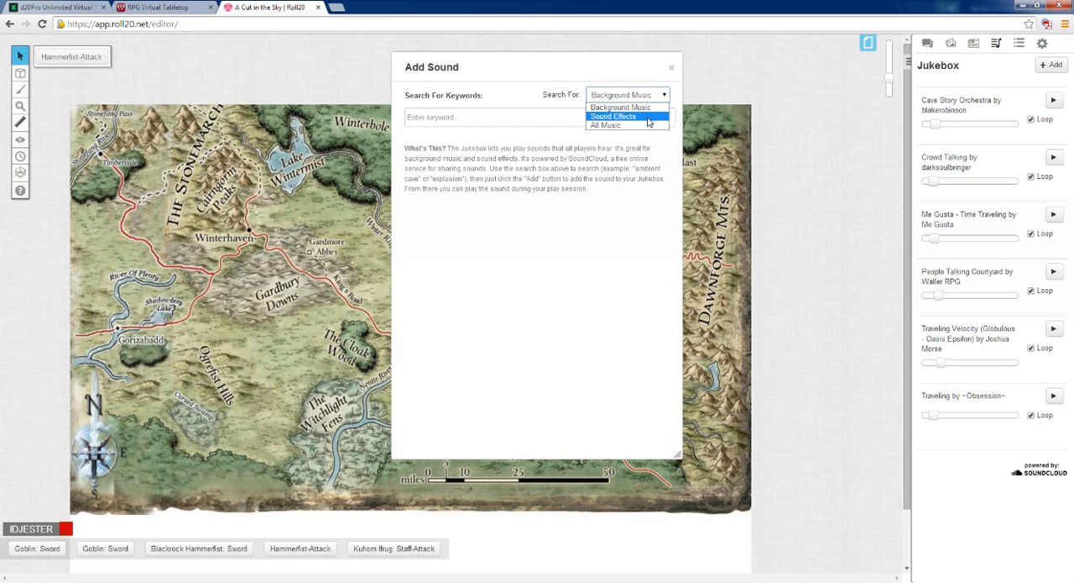
left_click(621, 115)
left_click(540, 117)
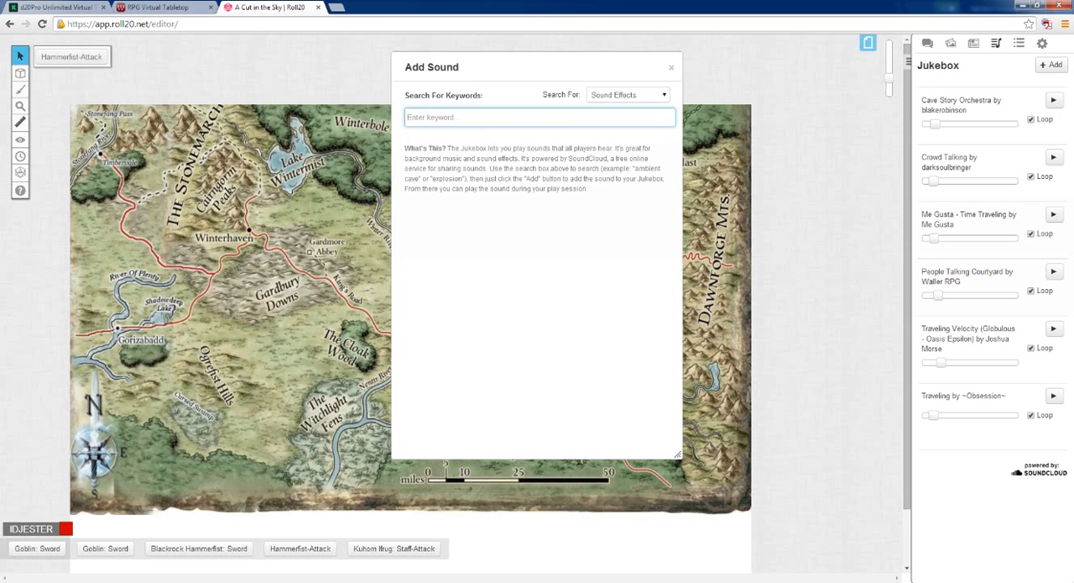
type("water dripping")
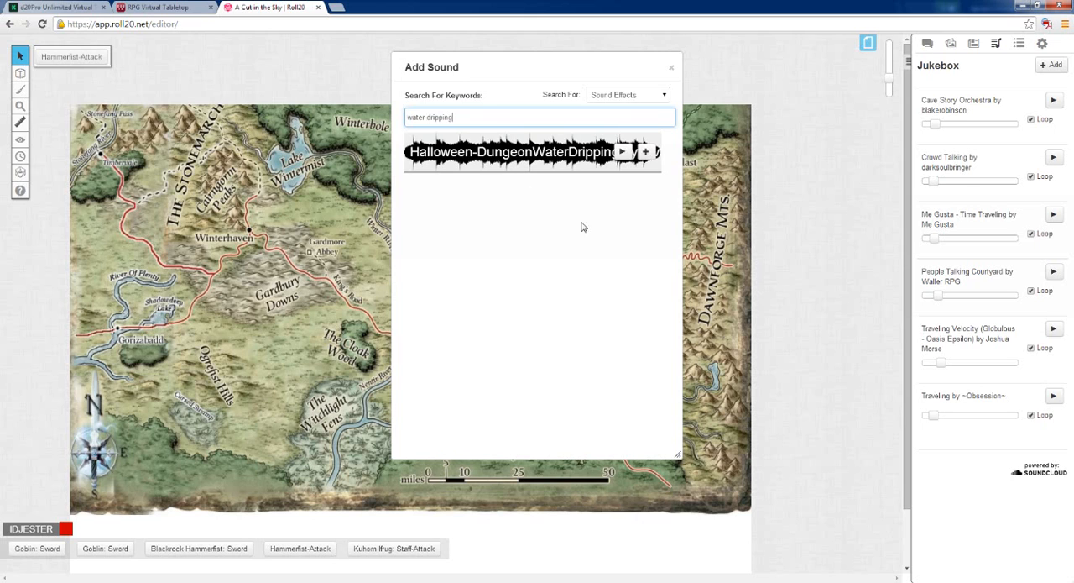
Preview the Halloween-DungeonWaterDripping sound and add it to the Jukebox, closing the sound search
left_click(622, 151)
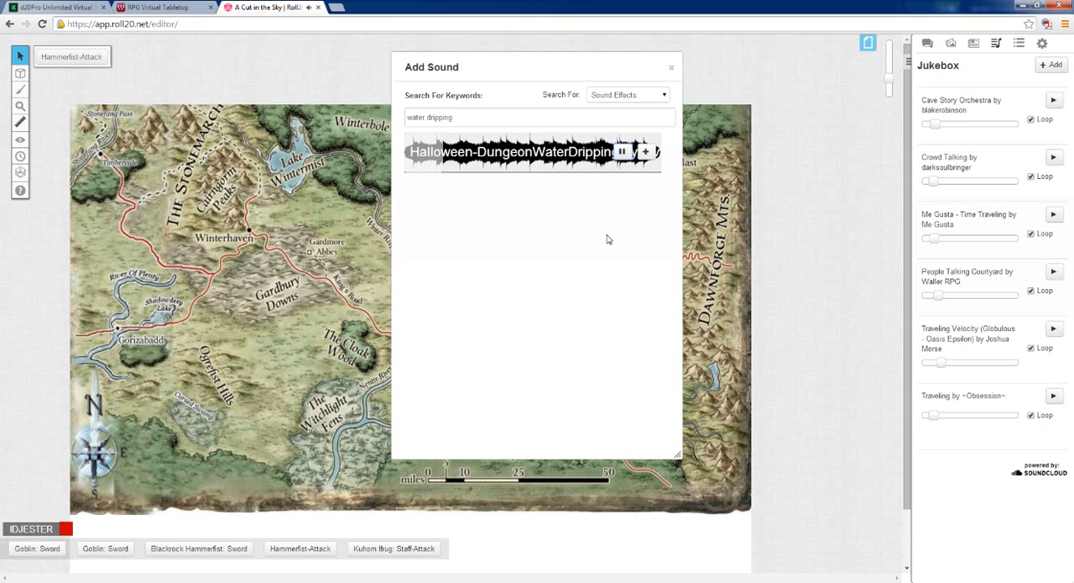
left_click(645, 151)
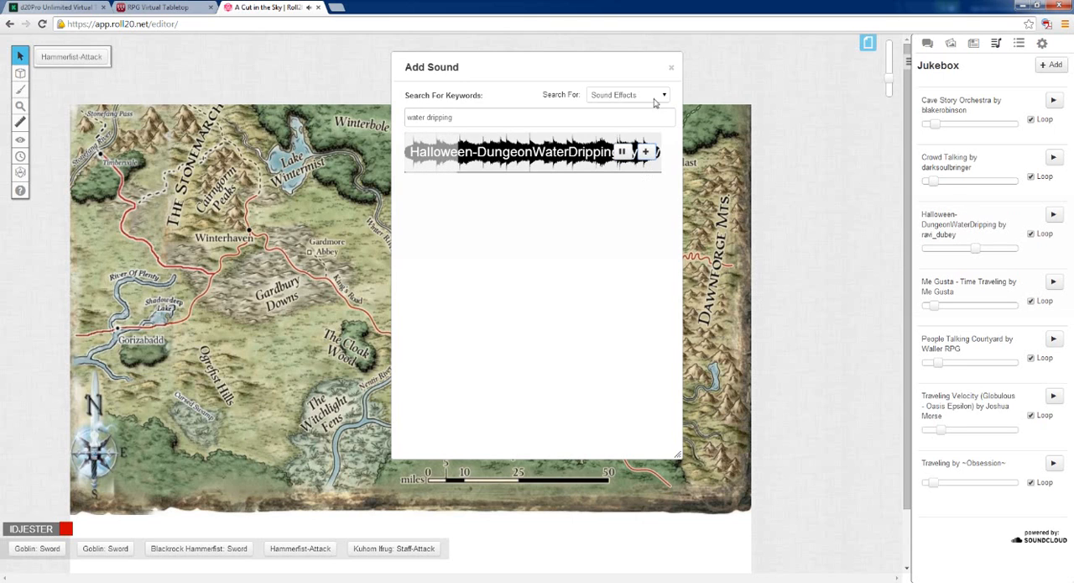
left_click(628, 151)
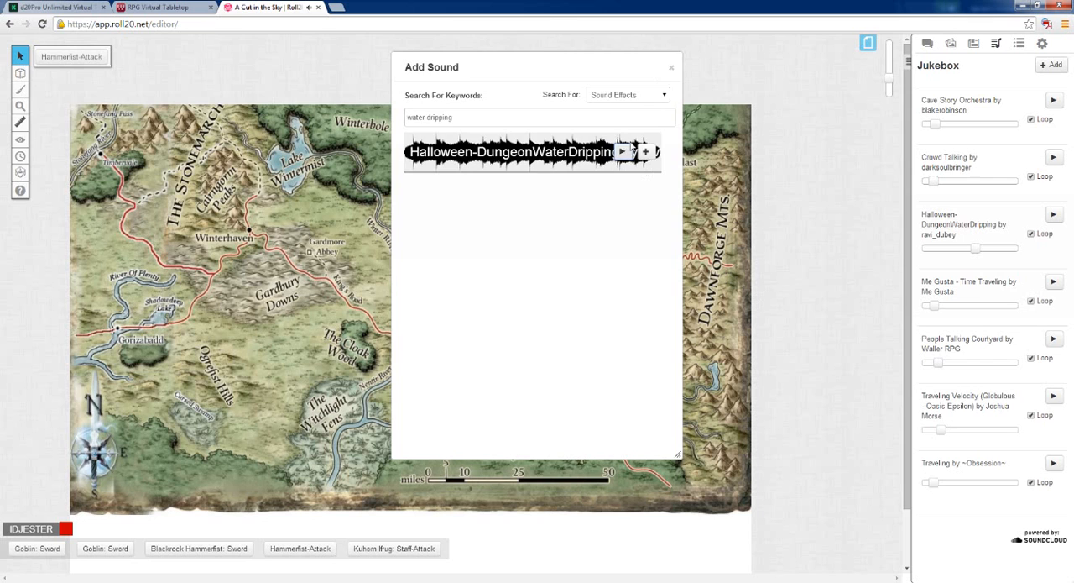
left_click(672, 67)
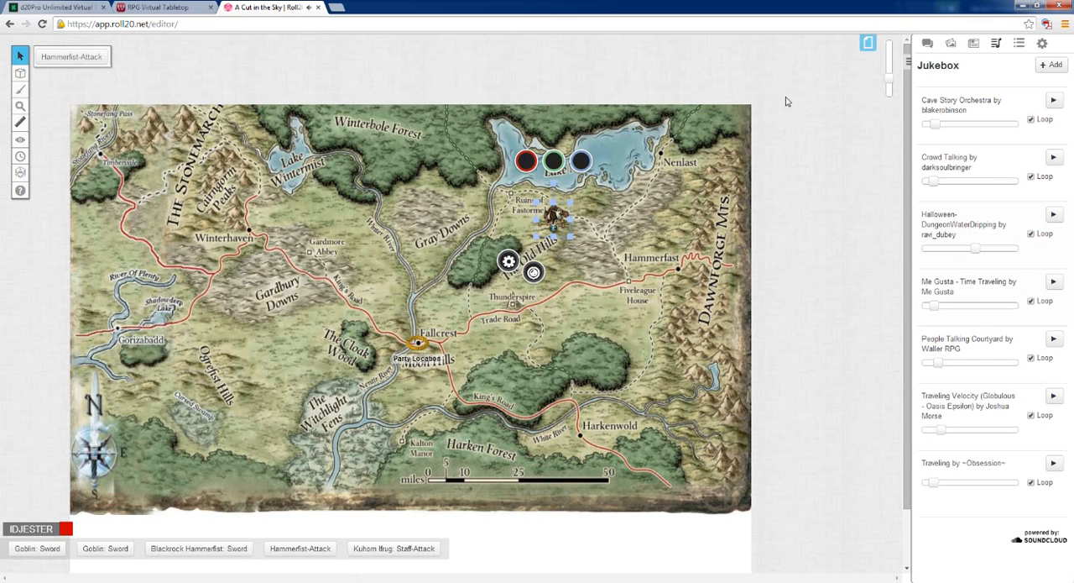
View the campaign's map pages and close the page overview
left_click(868, 43)
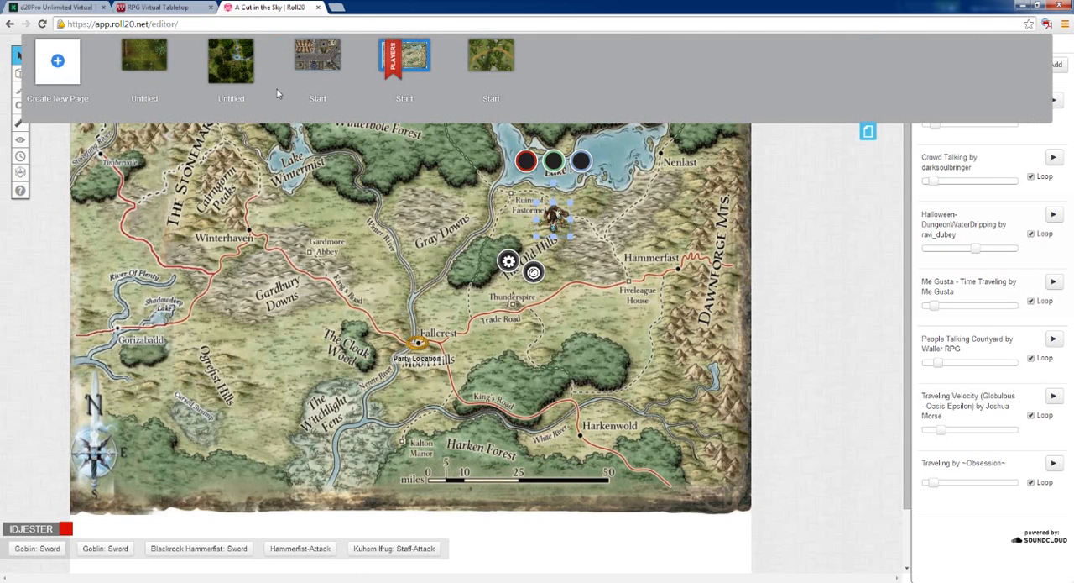
mouse_move(443, 71)
left_click(869, 132)
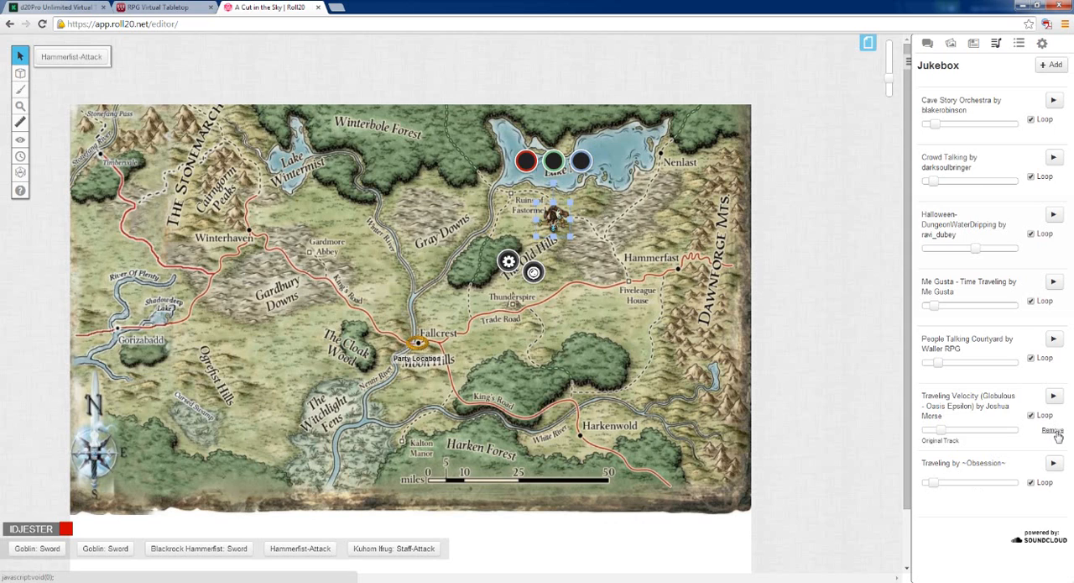
Remove the Traveling Velocity and Me Gusta - Time Traveling tracks from the Jukebox
left_click(1055, 431)
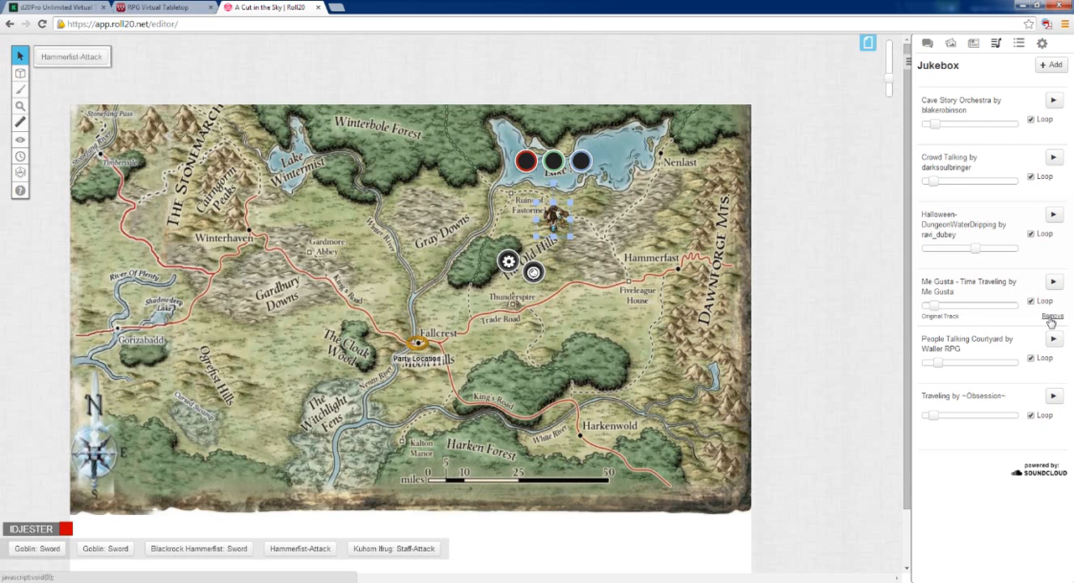
left_click(1051, 319)
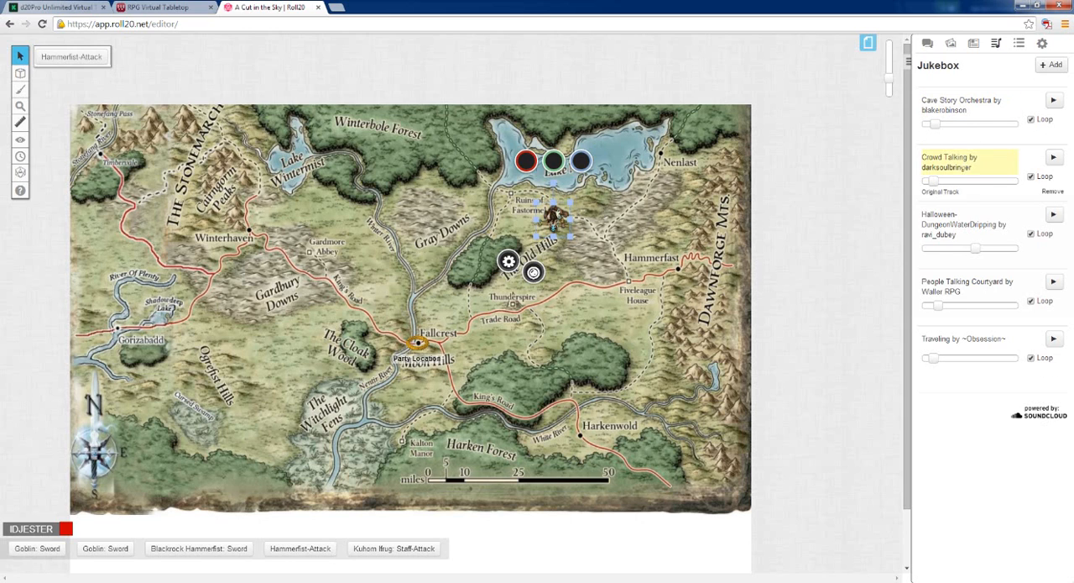
Play the Halloween-DungeonWaterDripping track, lower its volume to about a quarter, and stop it
left_click(1054, 215)
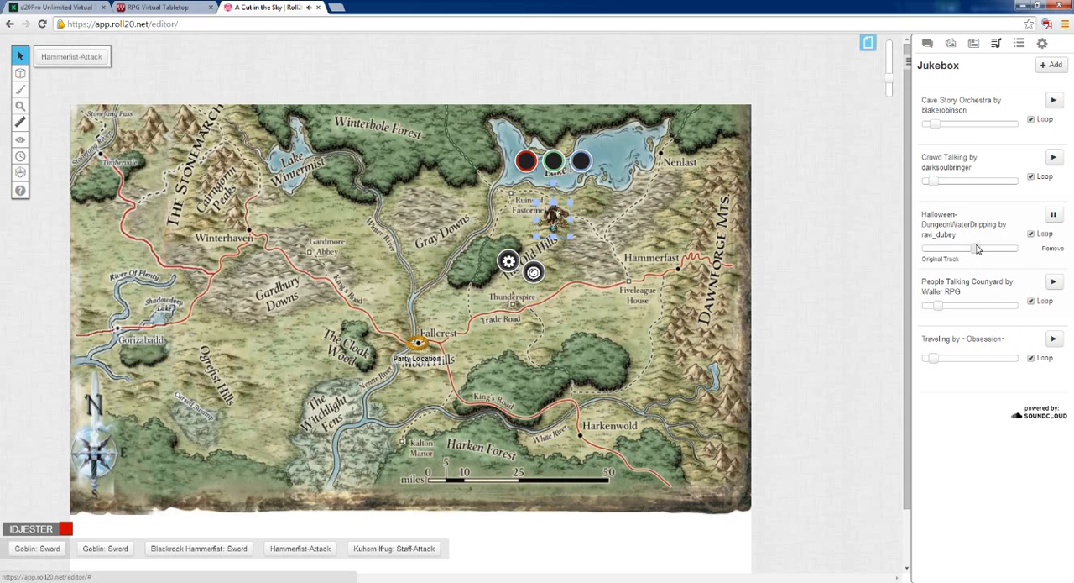
left_click_drag(977, 248, 942, 250)
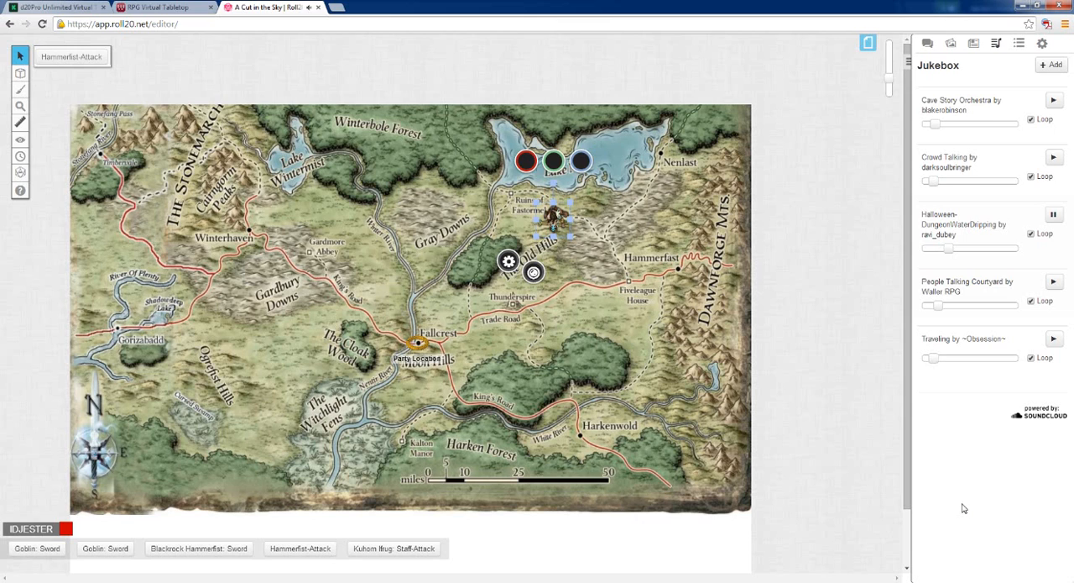
left_click(1053, 217)
Play Crowd Talking and People Talking Courtyard together, balance both volumes at about a quarter, and stop both tracks
left_click(1054, 160)
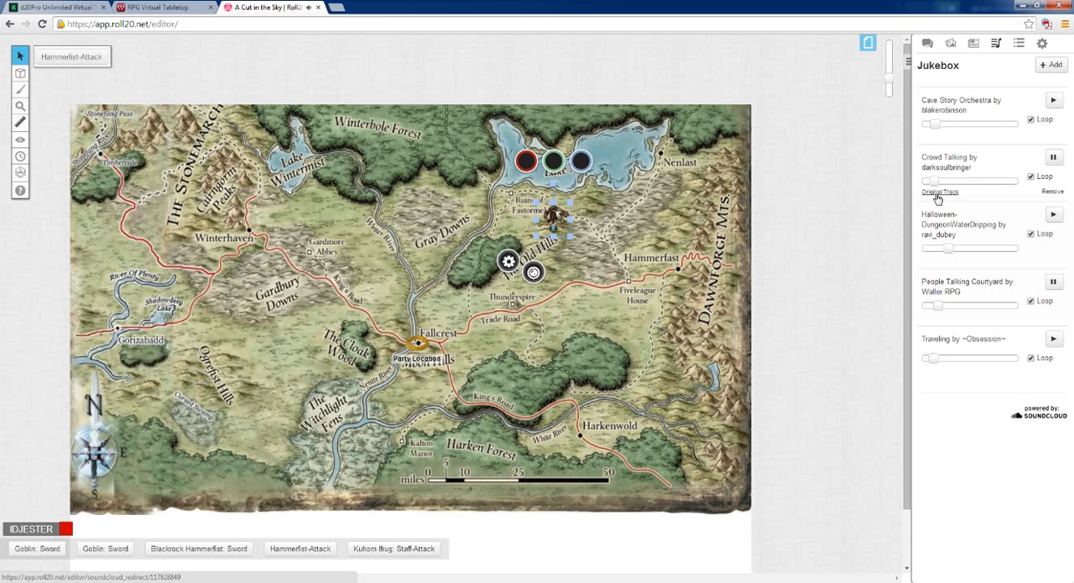
left_click_drag(934, 184, 945, 181)
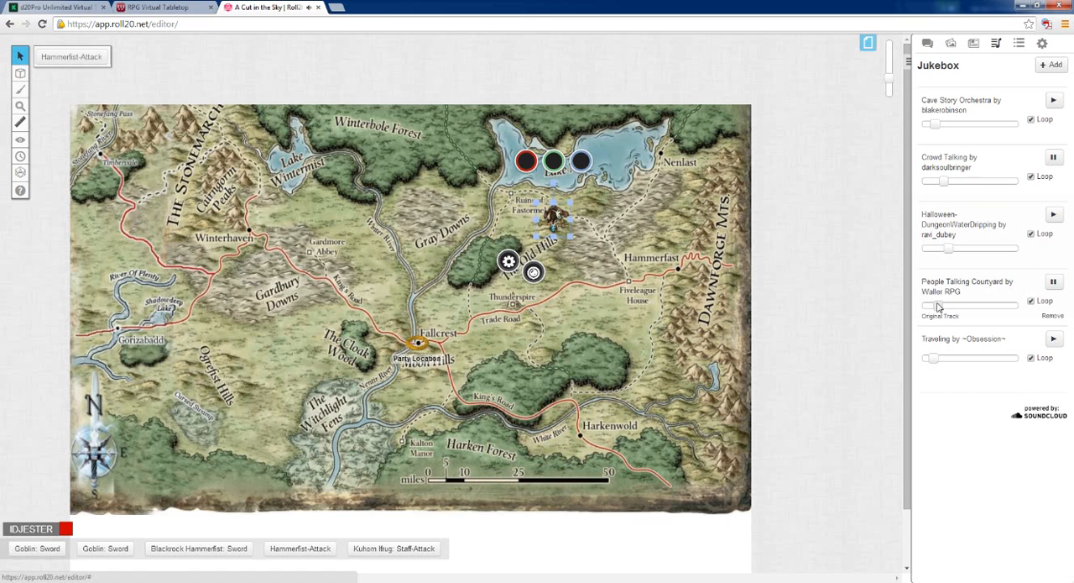
left_click_drag(938, 305, 967, 305)
left_click_drag(946, 189, 963, 186)
left_click_drag(975, 305, 947, 306)
left_click_drag(975, 186, 947, 186)
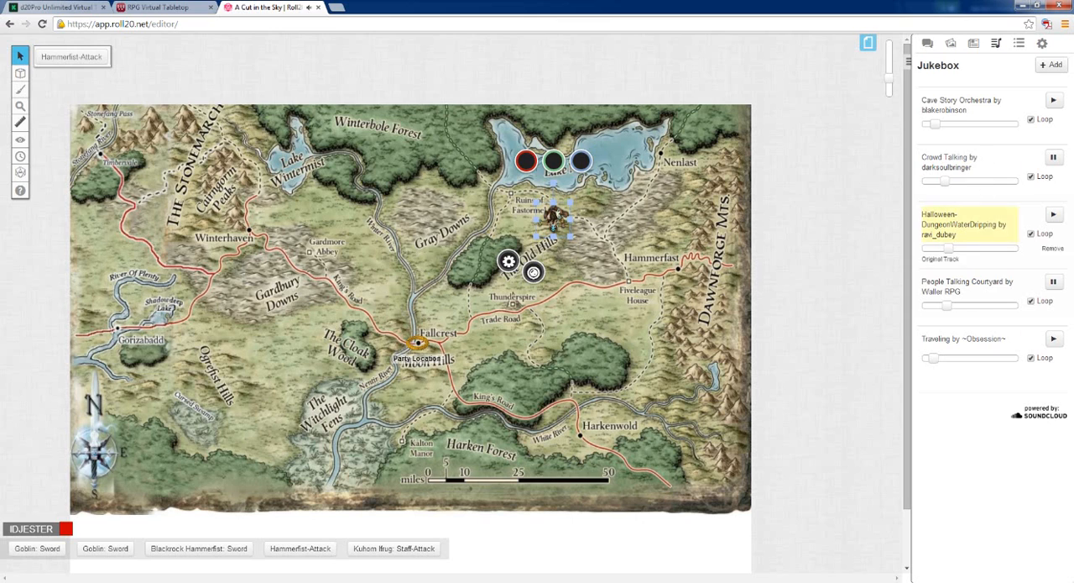
left_click(1053, 282)
left_click(1056, 159)
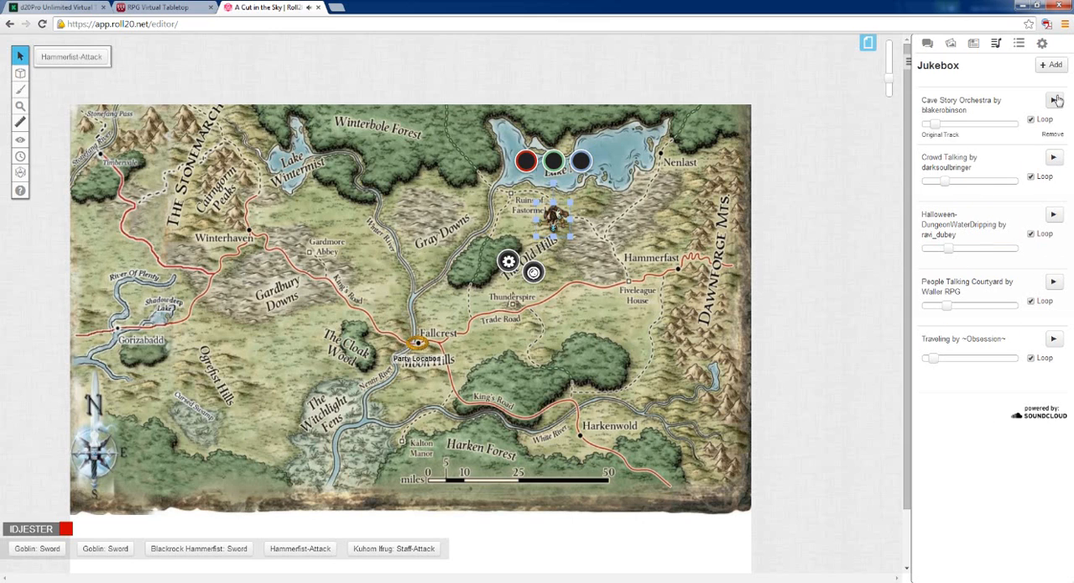
Search the Jukebox's sound effects for "overland"
left_click(1052, 65)
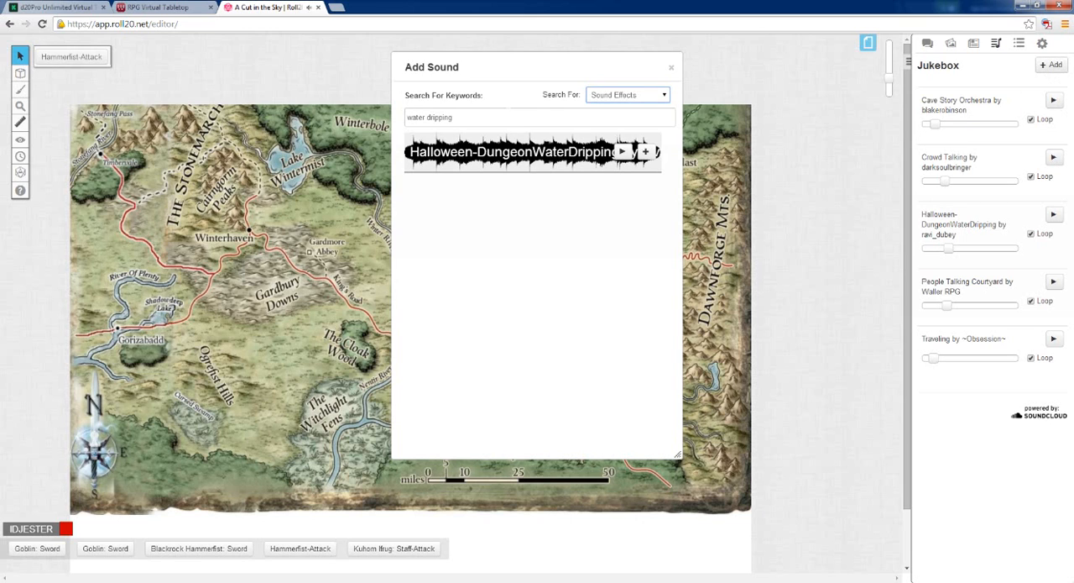
triple_click(440, 117)
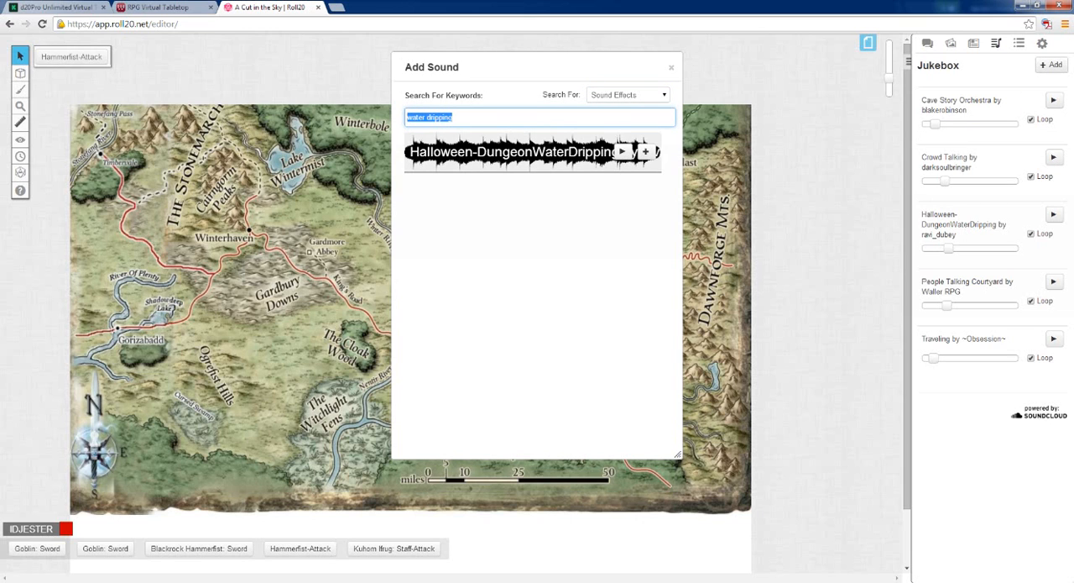
type("ca")
type("erland travel")
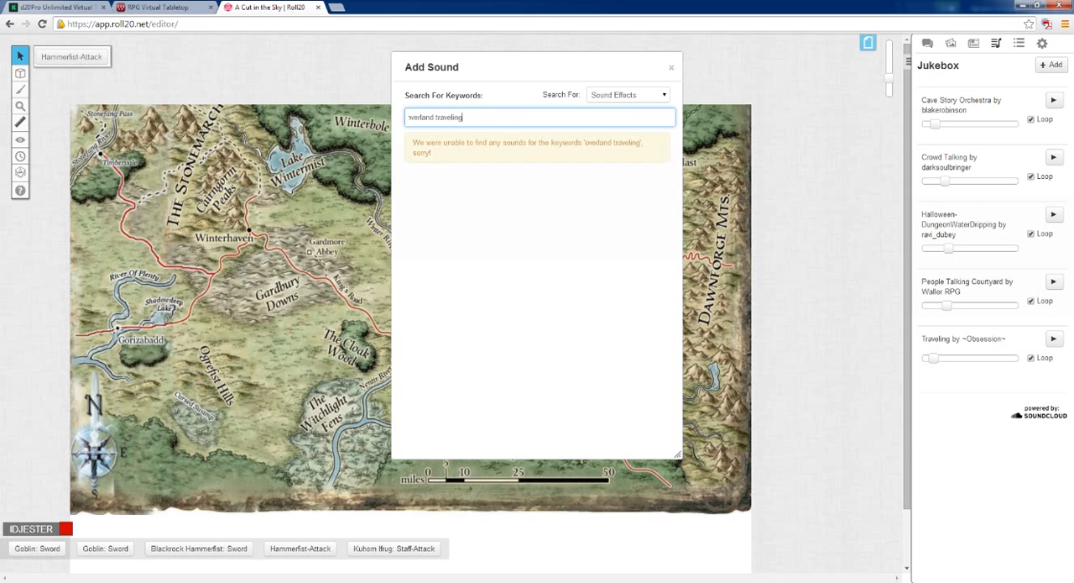
key("BackSpace")
key("BackSpace")
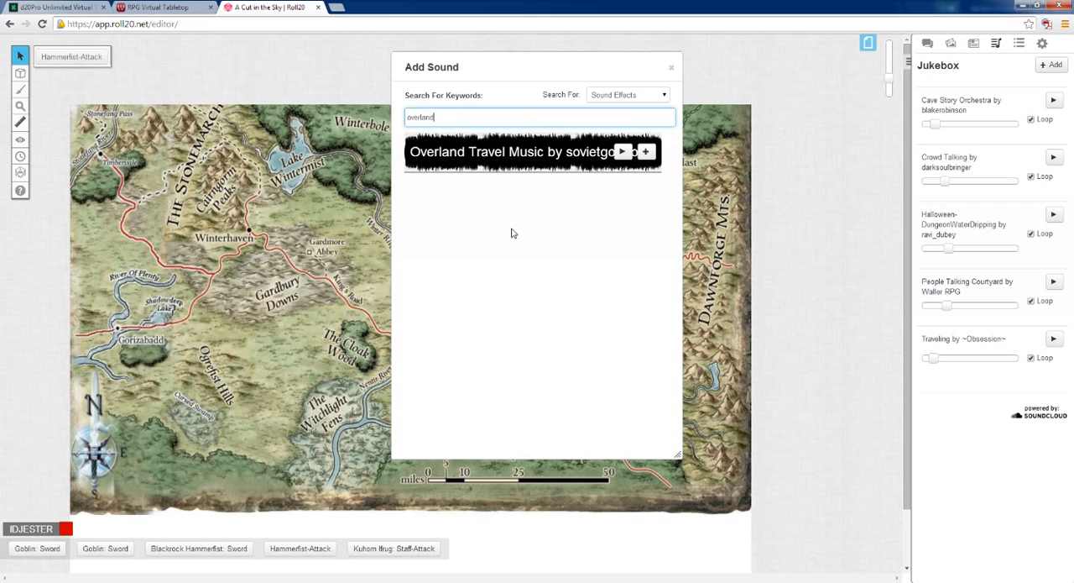
Preview Overland Travel Music and add it to the Jukebox, closing the sound search
left_click(622, 151)
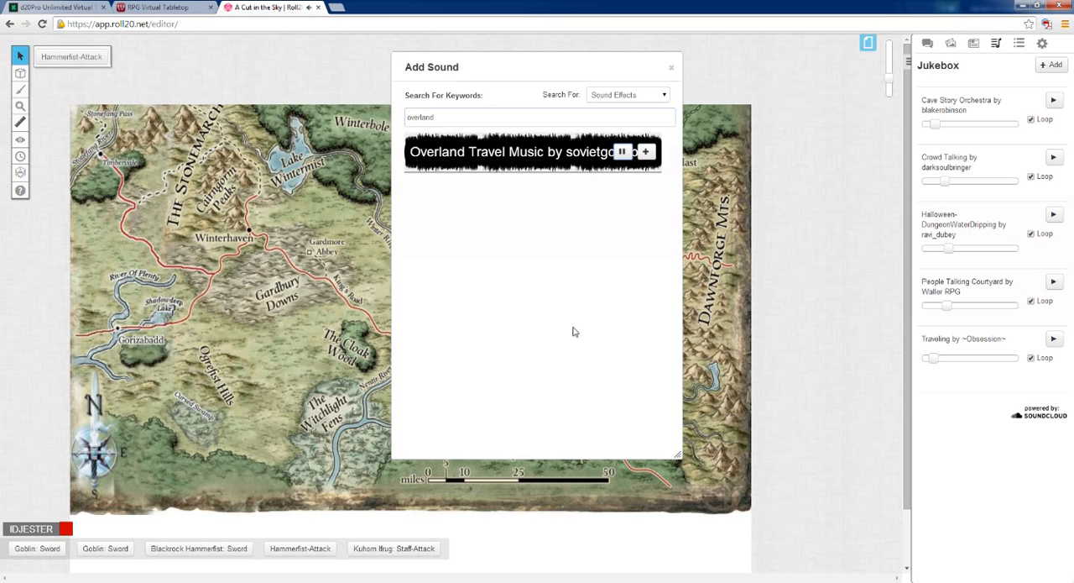
left_click(647, 154)
left_click(670, 67)
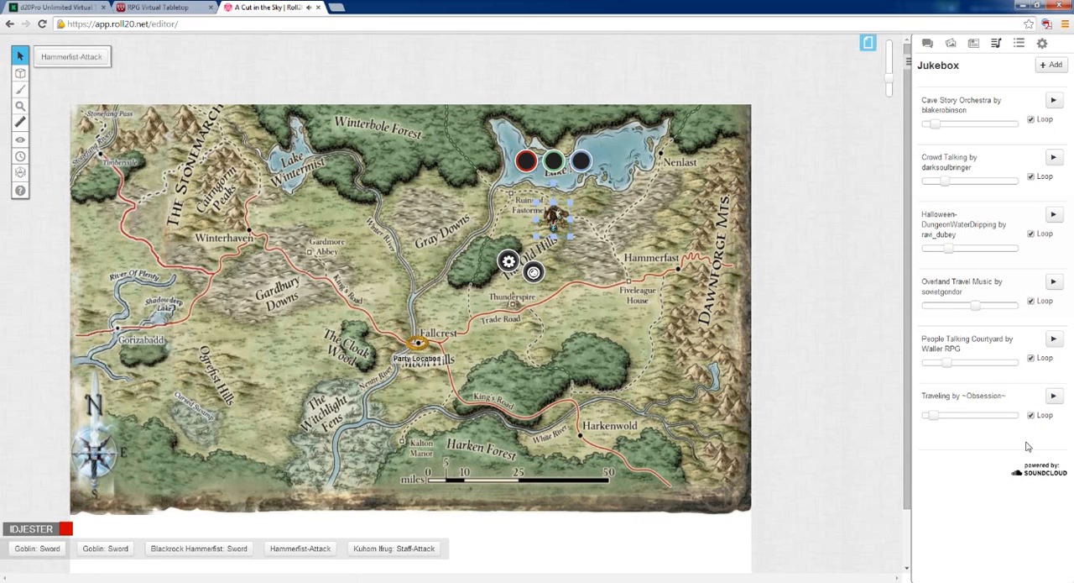
Play the Traveling track, raise its volume past halfway, and lower it to about a quarter
left_click(1054, 396)
left_click_drag(936, 416, 973, 424)
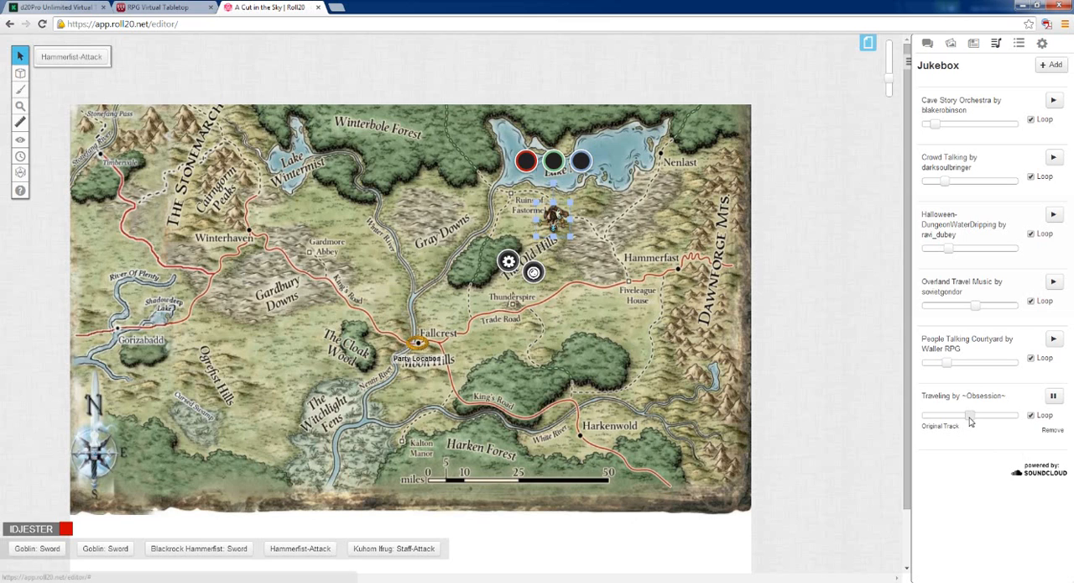
mouse_move(970, 421)
left_mouse_down()
mouse_move(1000, 414)
mouse_move(981, 416)
left_mouse_up()
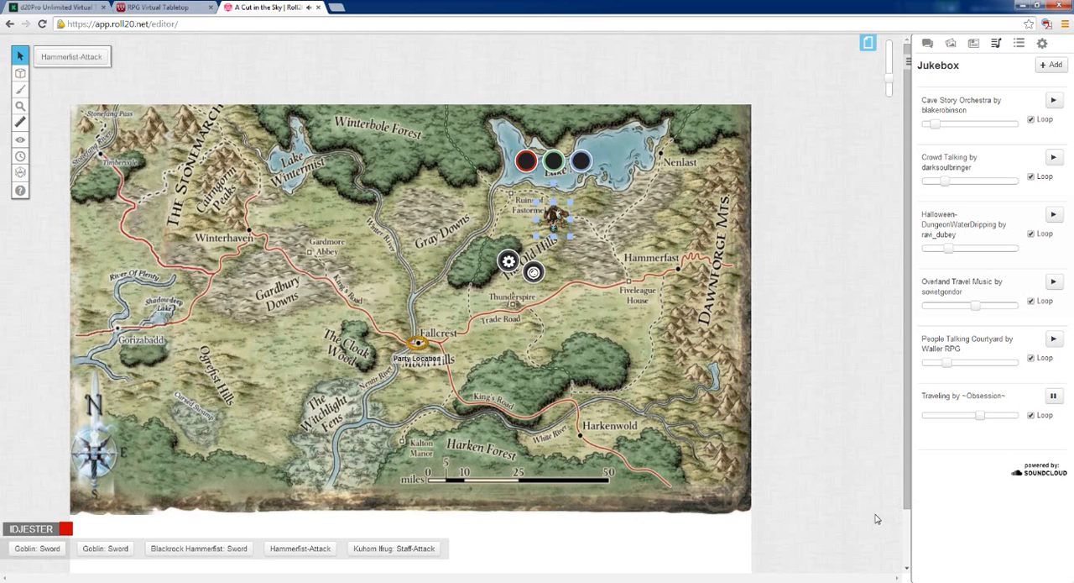
left_click(1031, 414)
left_click_drag(978, 416, 948, 424)
Set the master music volume to about three quarters and lower the Traveling track's volume to about a fifth
left_click(1041, 42)
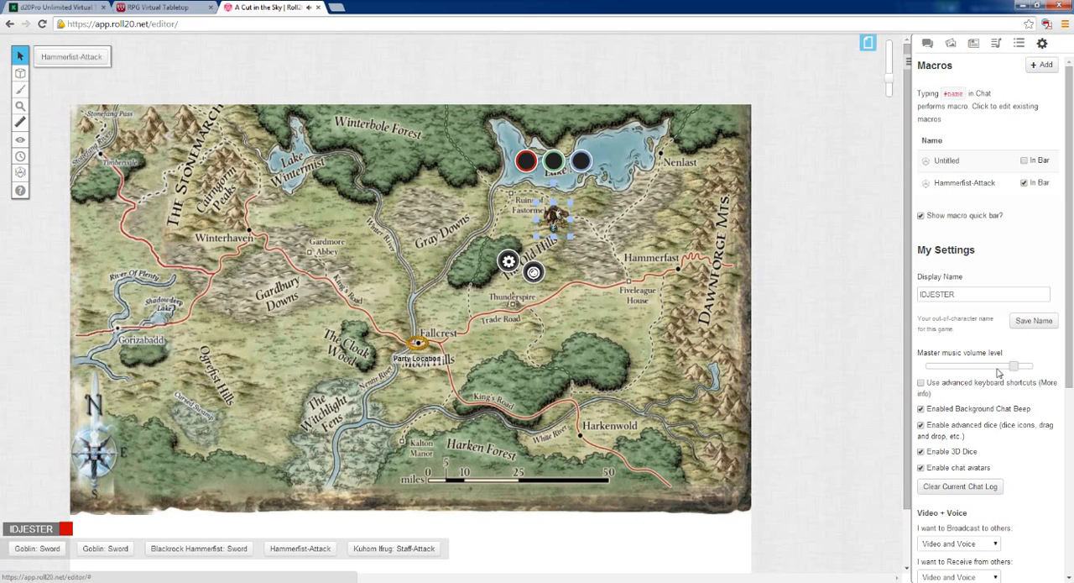
left_click_drag(1032, 366, 976, 367)
left_click_drag(974, 370, 1008, 370)
left_click(997, 43)
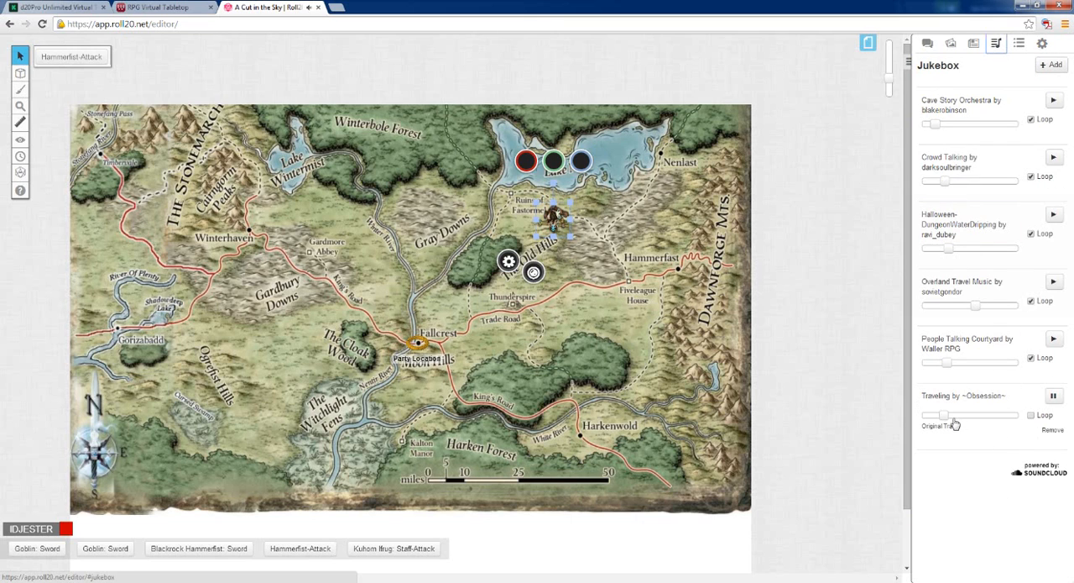
left_click_drag(951, 416, 940, 418)
Lower the master music volume to about 40% and stop the Traveling track in the Jukebox
left_click(1041, 43)
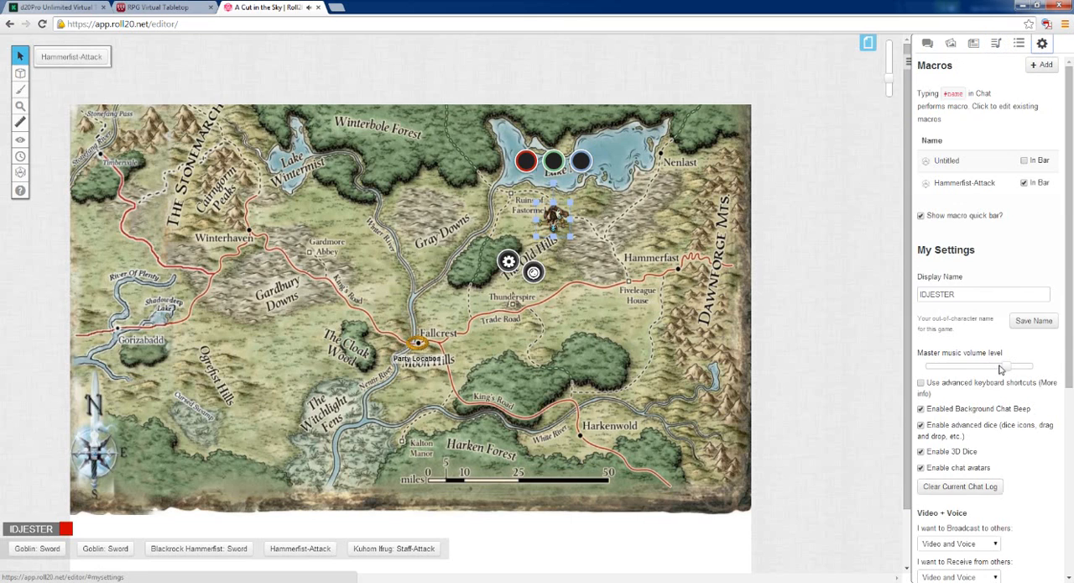
left_click_drag(1000, 370, 968, 370)
left_click(996, 43)
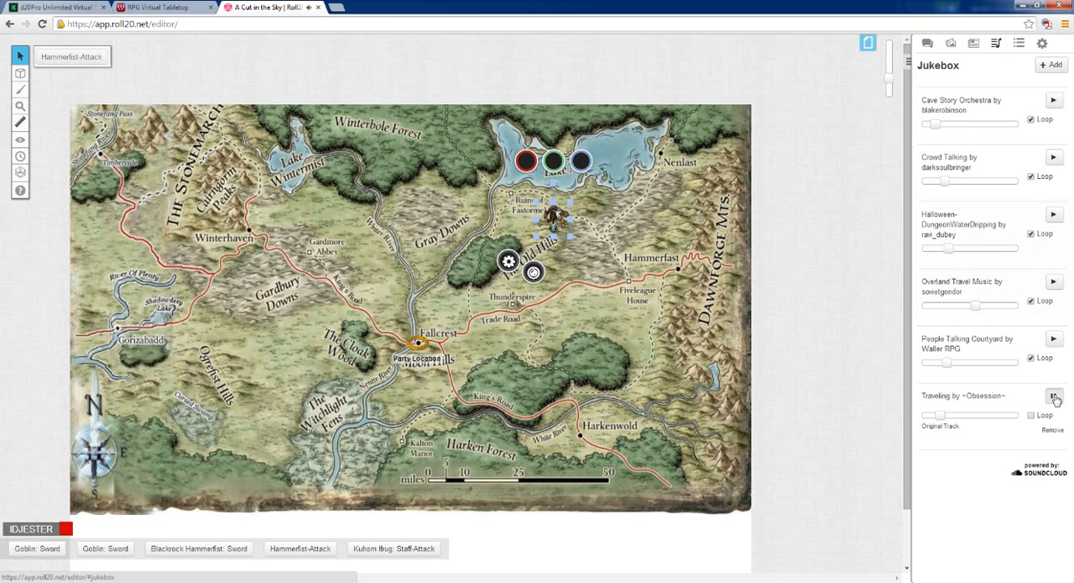
left_click(1054, 397)
Search the Jukebox's sound effects for "wings"
left_click(1054, 65)
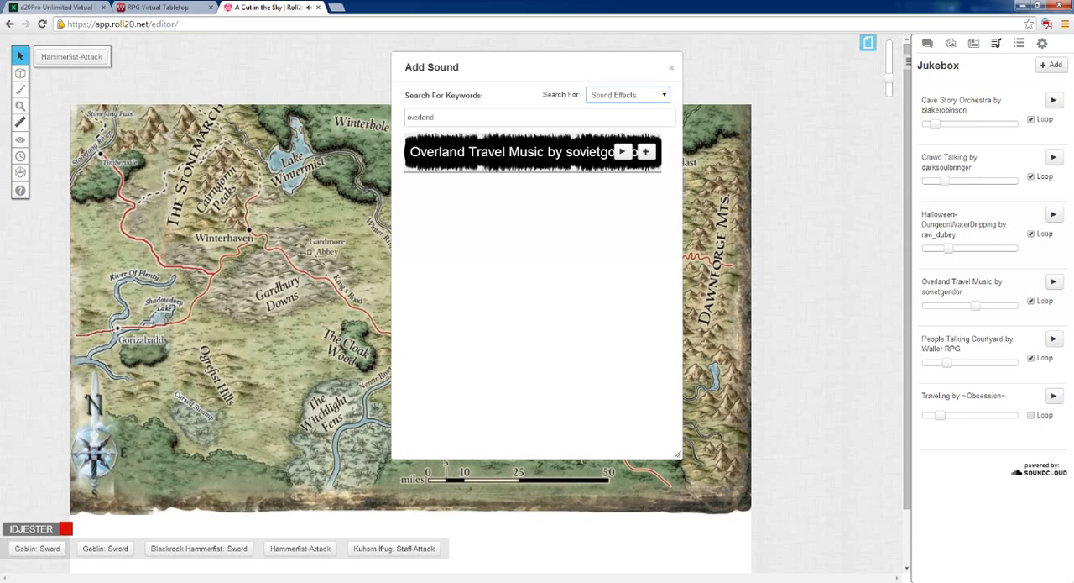
left_click(640, 98)
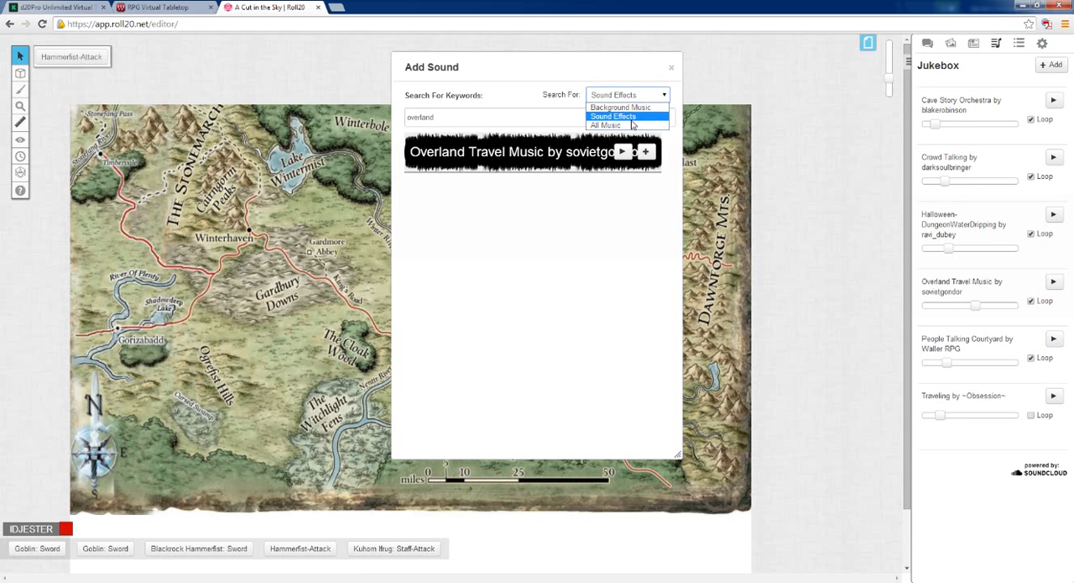
left_click(635, 117)
left_click_drag(440, 117, 406, 117)
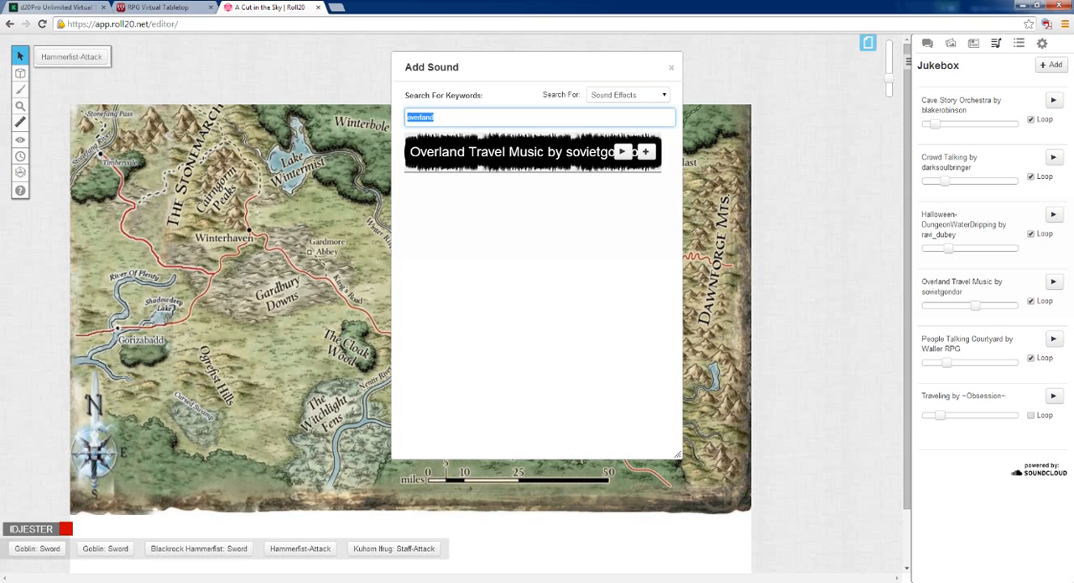
type("wings")
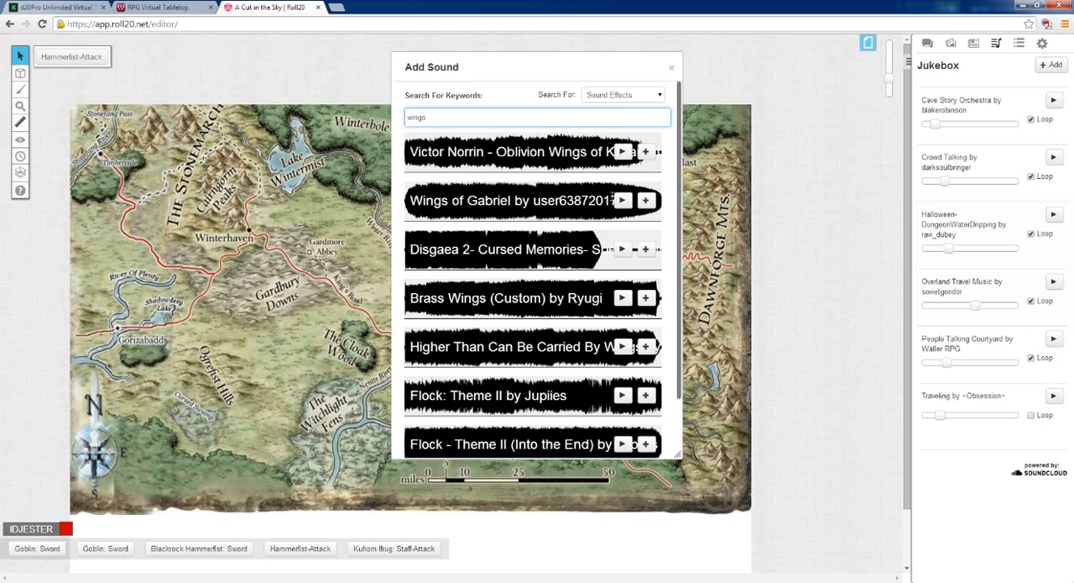
Preview the Wings of Gabriel and Brass Wings (Custom) tracks from the search results
left_click(623, 201)
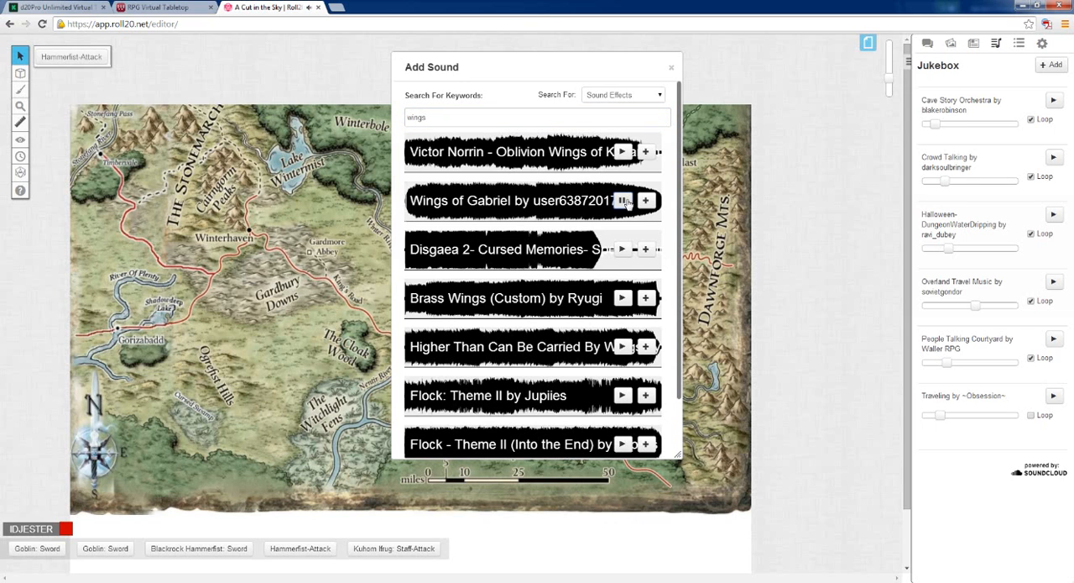
left_click(623, 200)
left_click(623, 298)
Search the sound effects for "wings flapping" and shorten the keywords to "flapping"
left_click(468, 112)
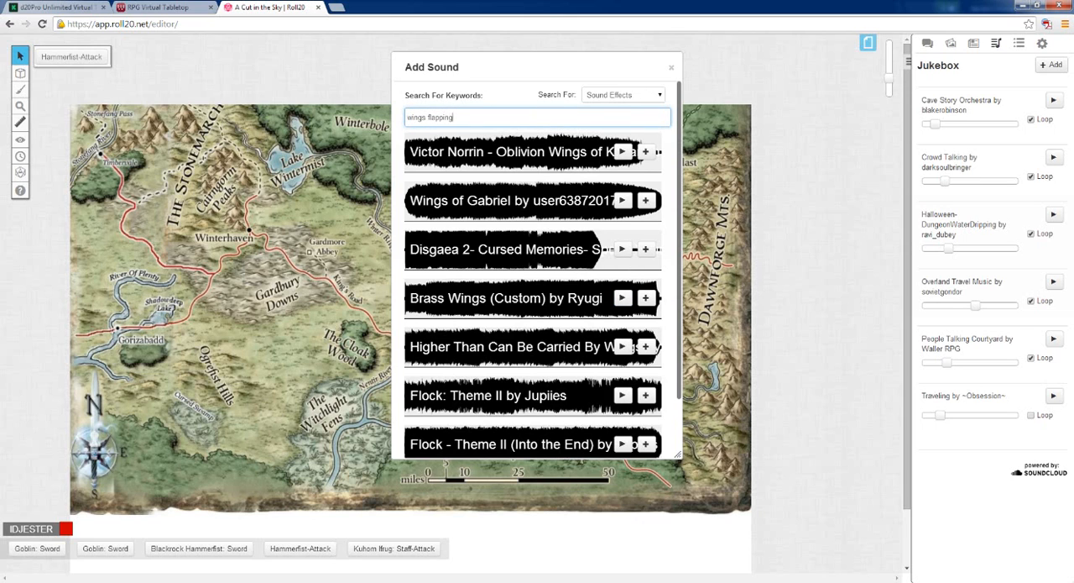
key("Return")
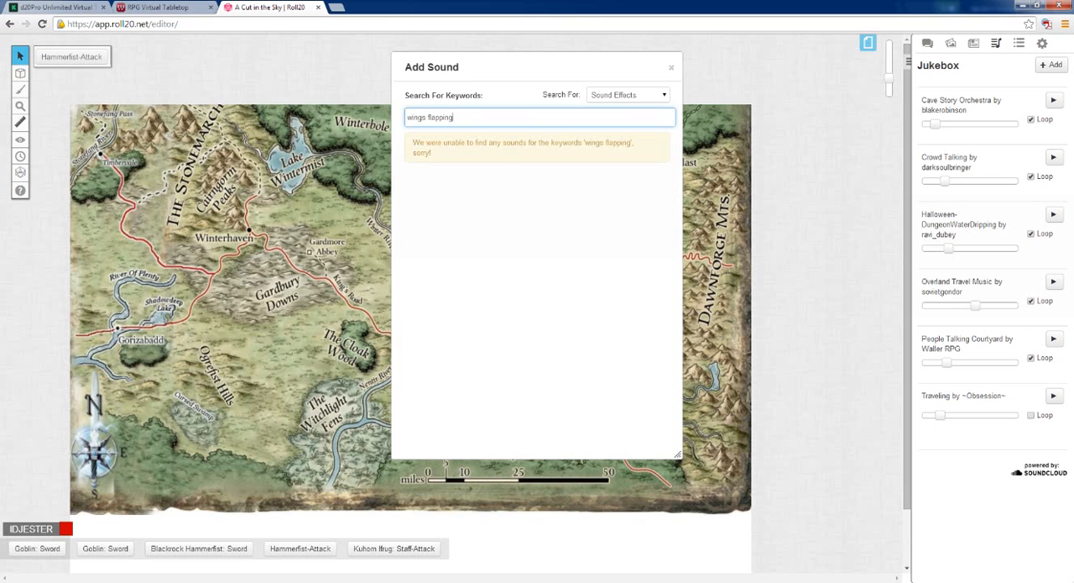
double_click(416, 117)
key("Delete")
key("Return")
key("Return")
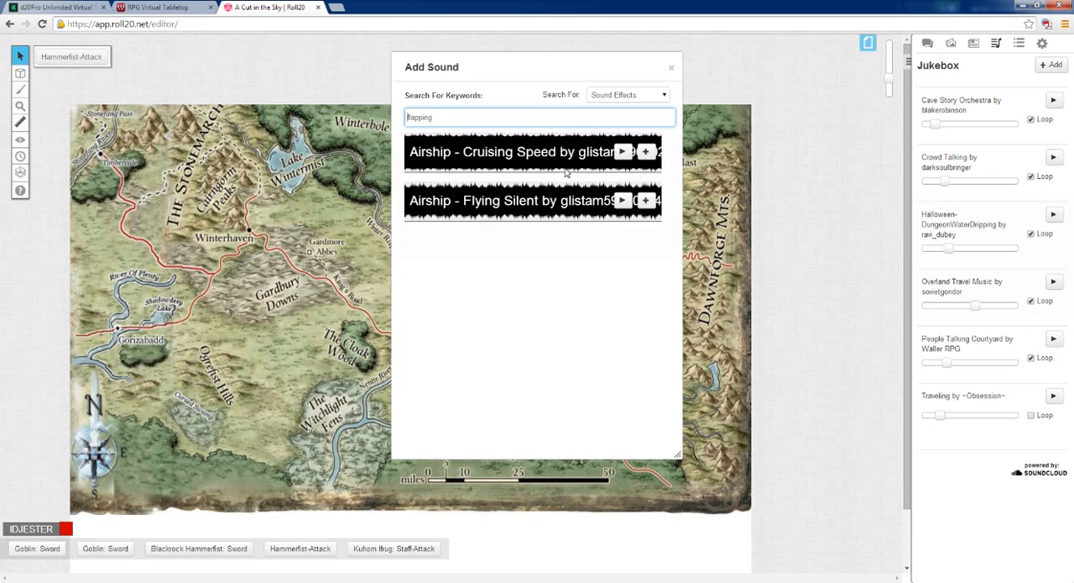
Preview the Airship - Cruising Speed and Airship - Flying Silent sounds
left_click(622, 151)
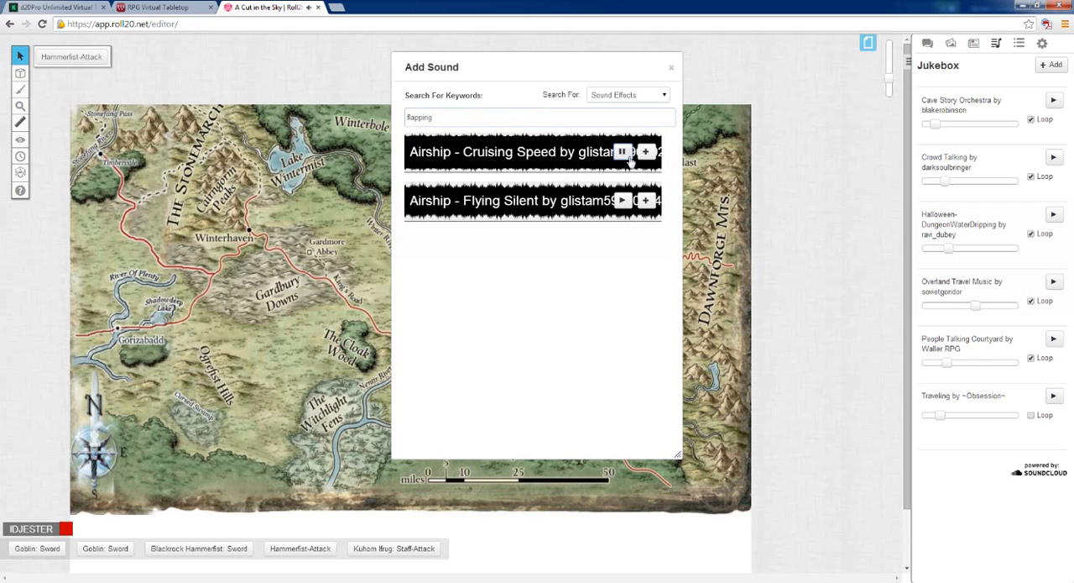
left_click(622, 200)
left_click(622, 201)
Replace the search keyword with "flying" to find flying sound effects
left_click_drag(432, 117, 352, 132)
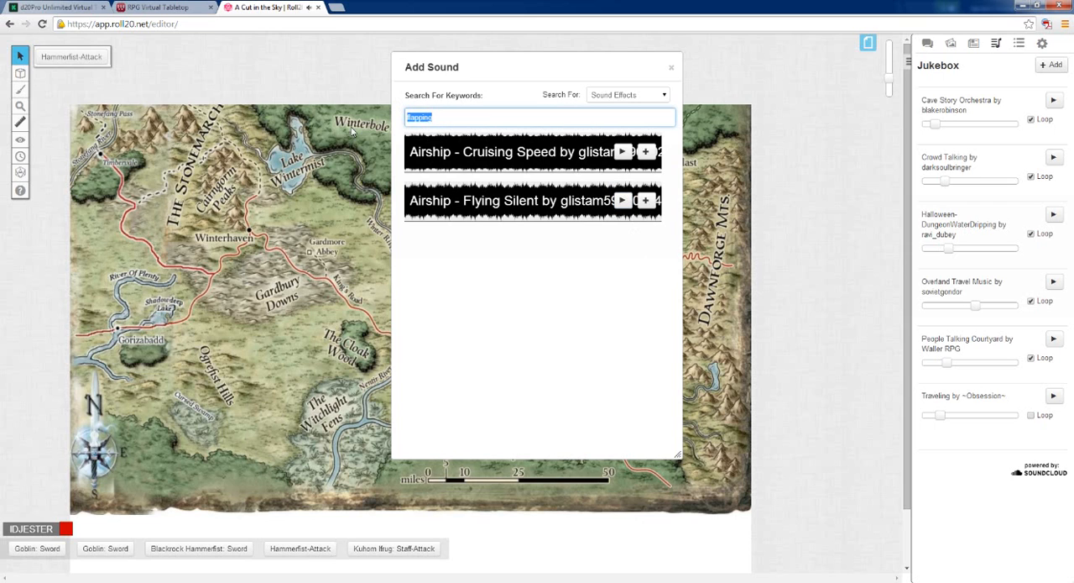
type("win")
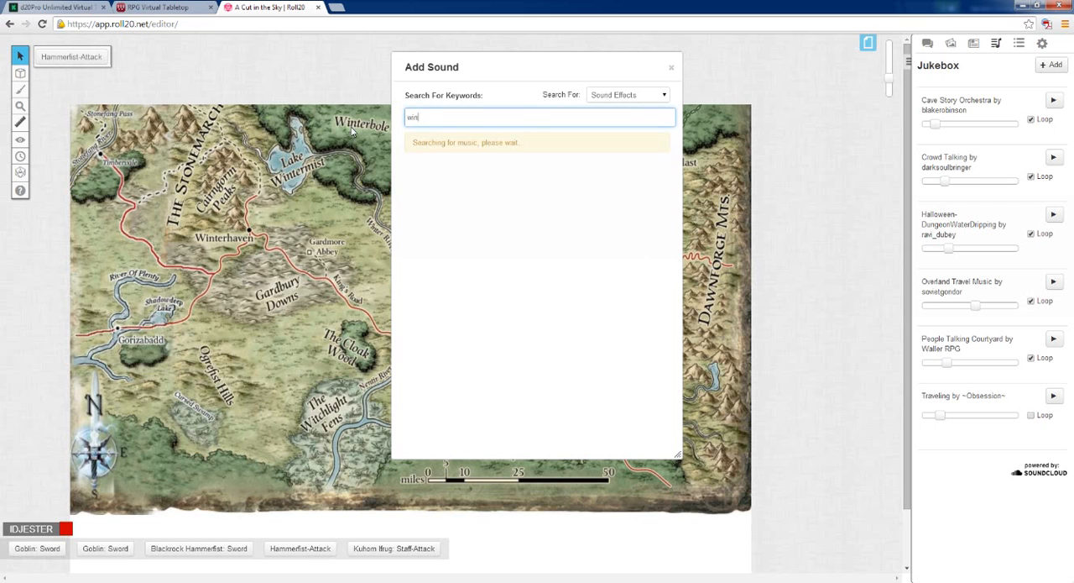
key("BackSpace")
type("flying")
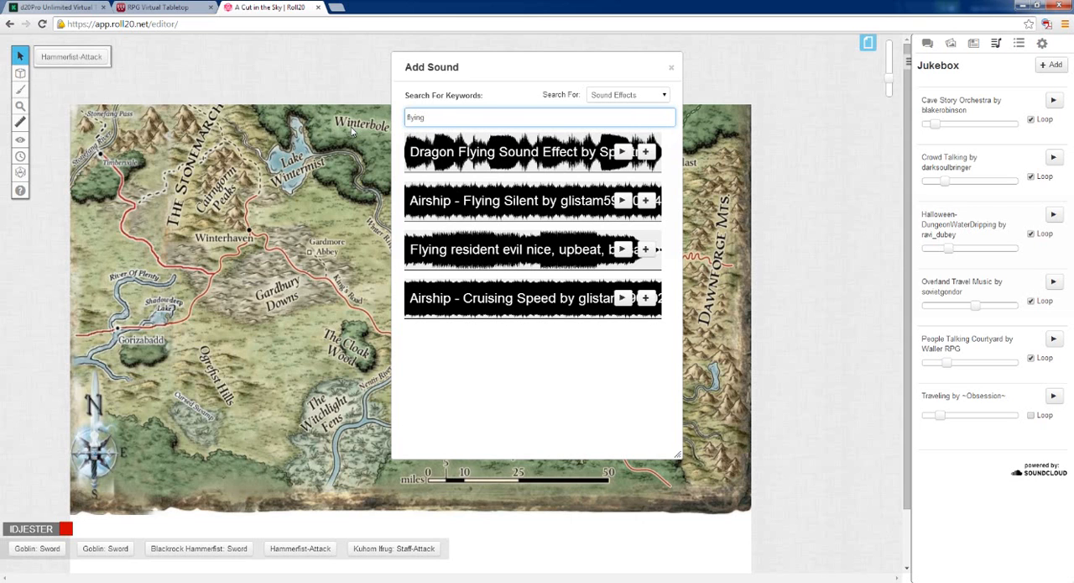
Preview Dragon Flying Sound Effect, add it to the Jukebox, and stop the preview
left_click(622, 152)
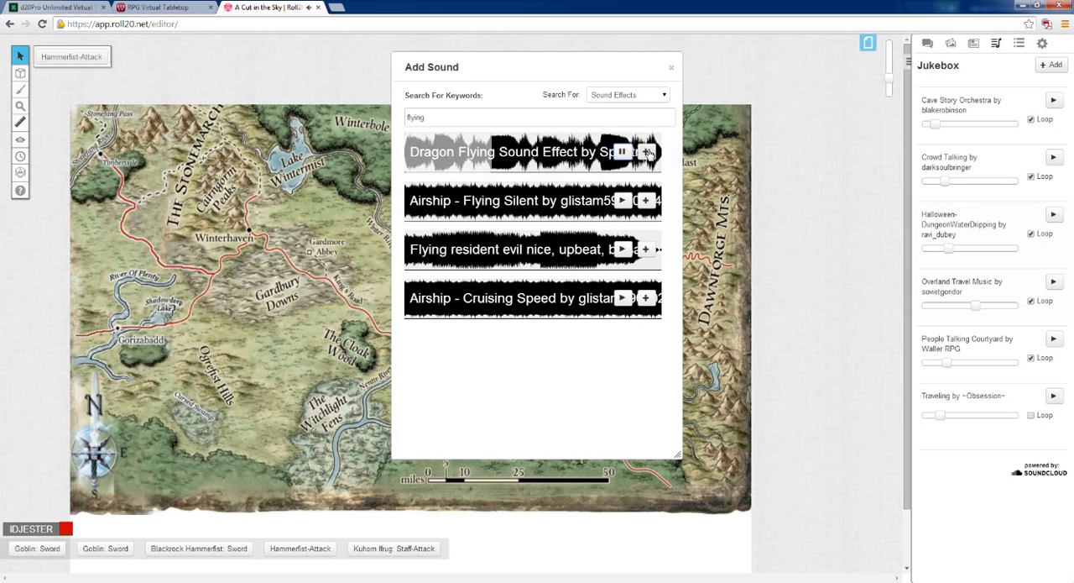
left_click(646, 152)
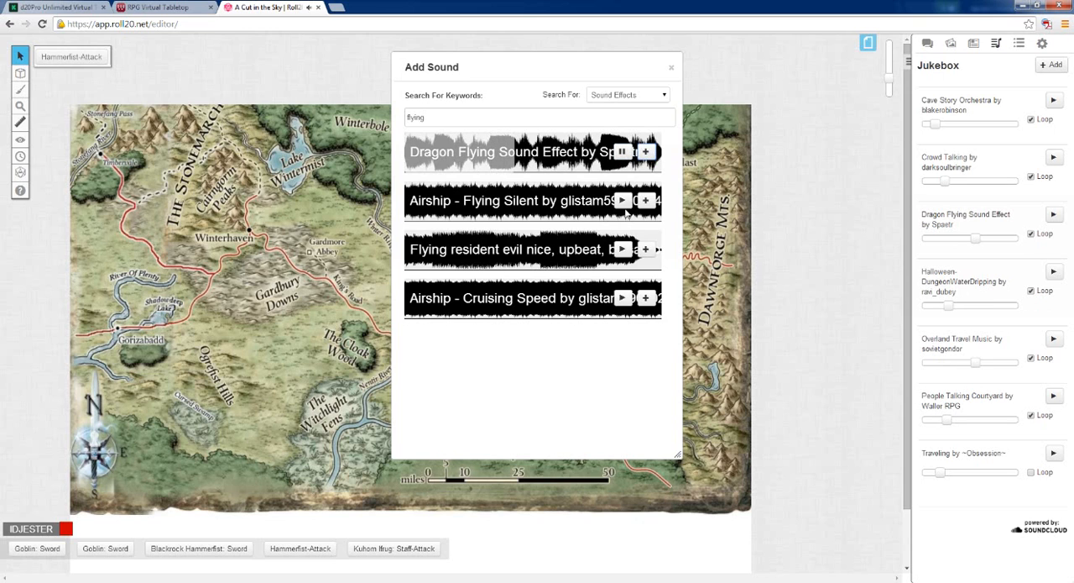
left_click(622, 153)
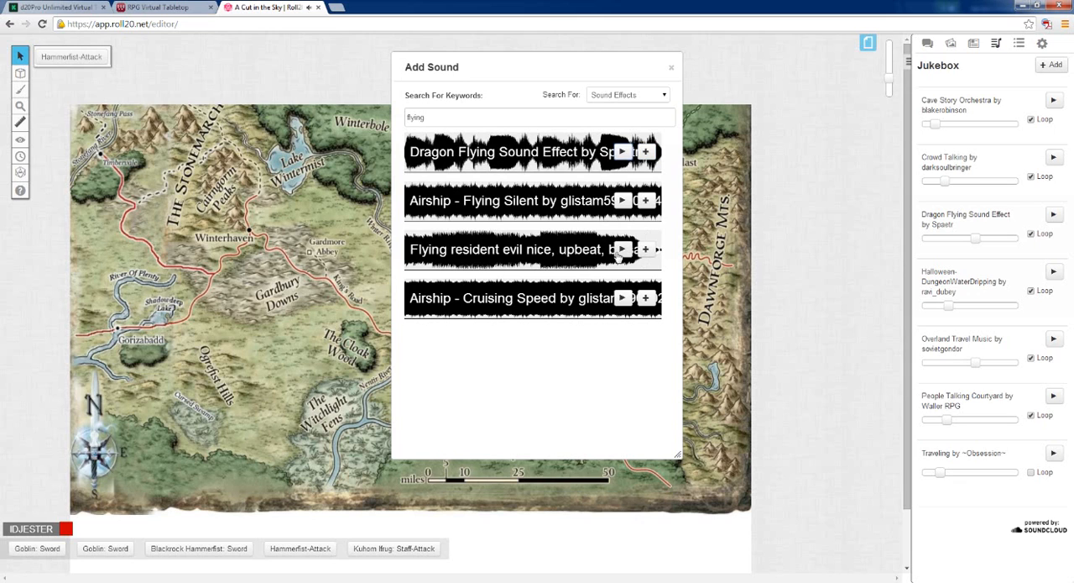
Preview both Airship sounds and the Flying resident evil track, and close the sound search with Sound Effects still selected
left_click(622, 200)
left_click(622, 250)
left_click(622, 299)
left_click(622, 300)
left_click(635, 99)
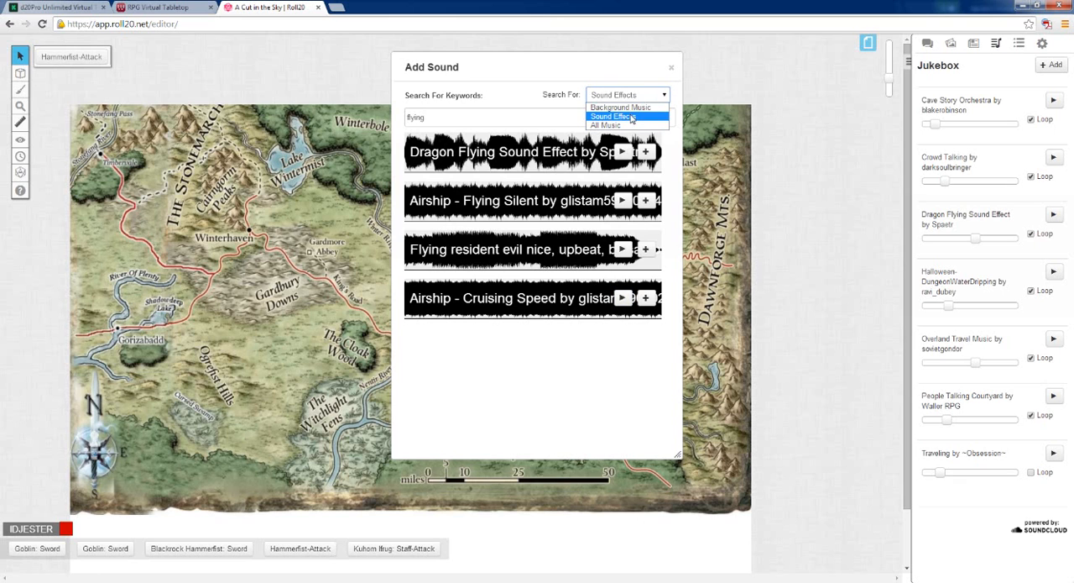
left_click(629, 116)
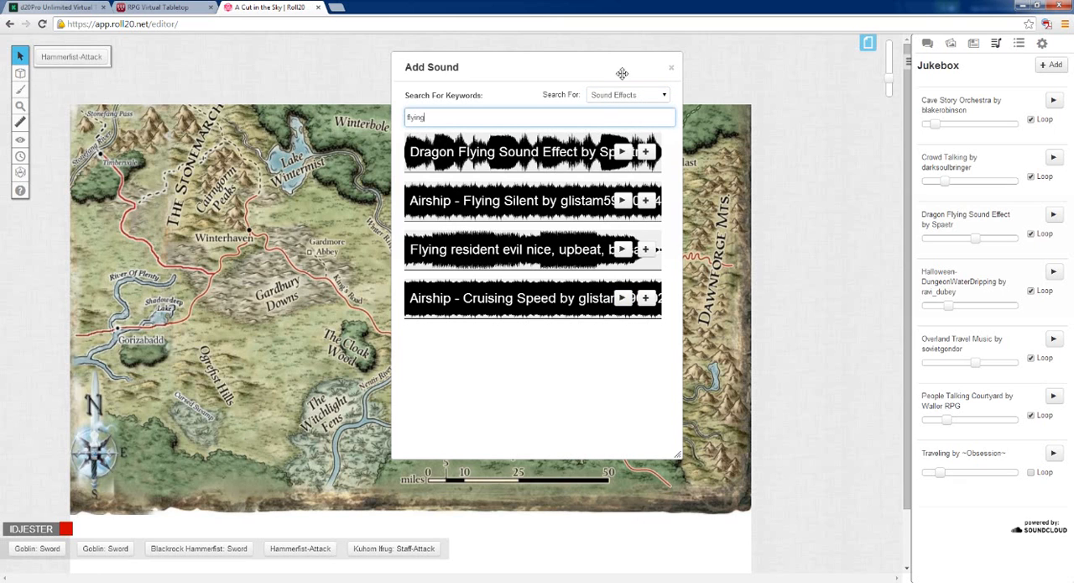
left_click(673, 69)
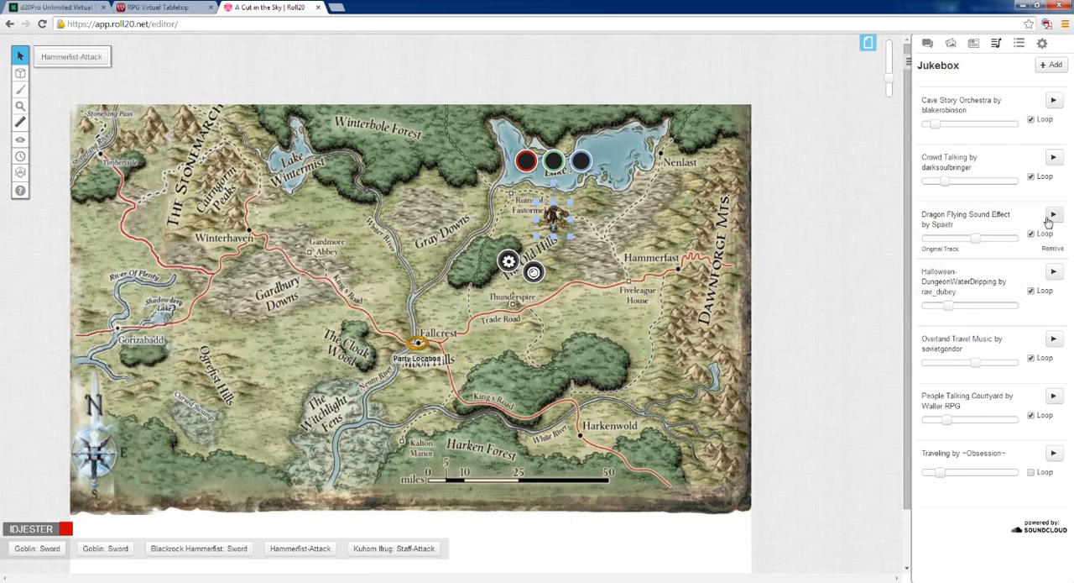
Play Cave Story Orchestra at about 40% volume, stop it, and briefly play and stop Overland Travel Music
left_click(1051, 100)
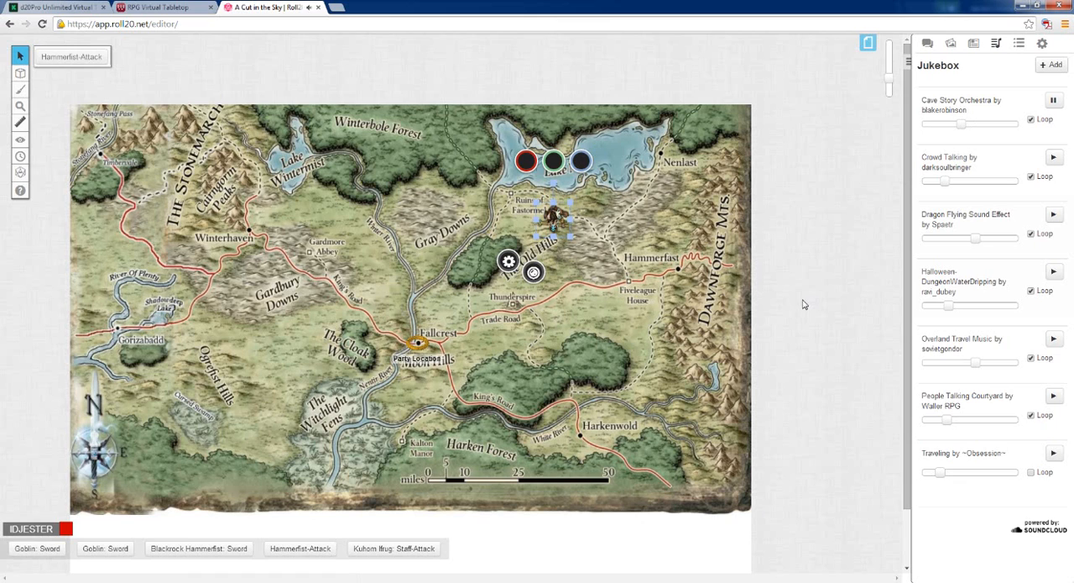
left_click(1053, 100)
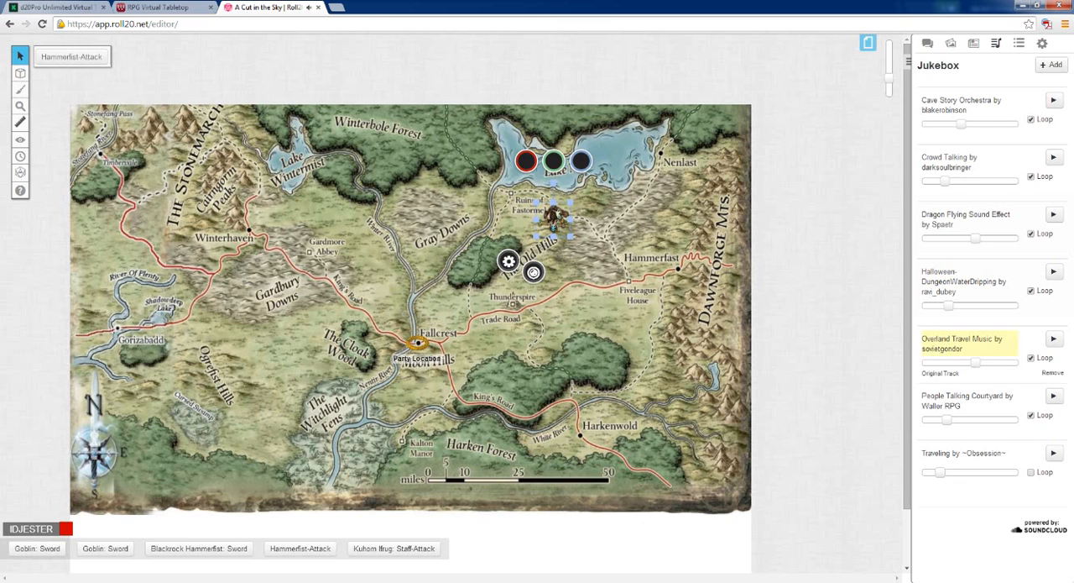
left_click(1054, 338)
left_click(1053, 340)
Play the Traveling track, raise its volume to just under half, and stop it
left_click(1053, 454)
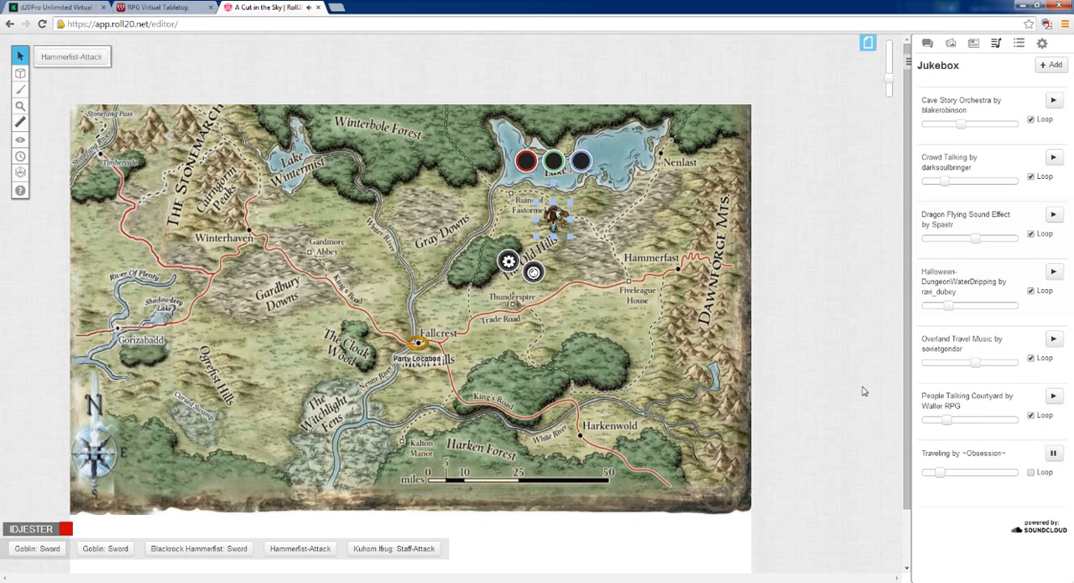
left_click_drag(941, 472, 965, 472)
left_click(1054, 454)
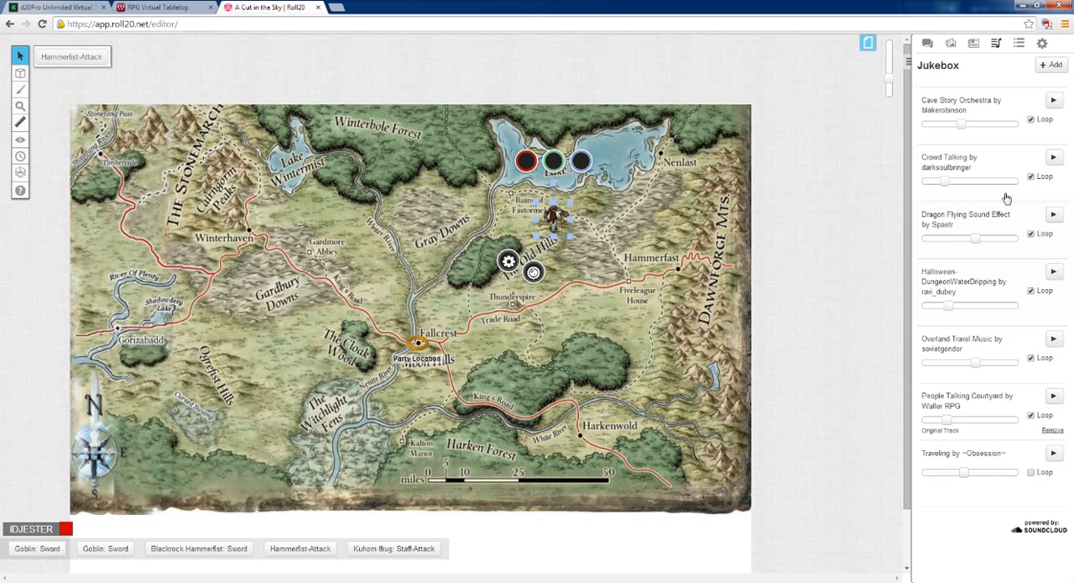
Show the Playing Cards deck on the tabletop and shuffle it
left_click(1019, 45)
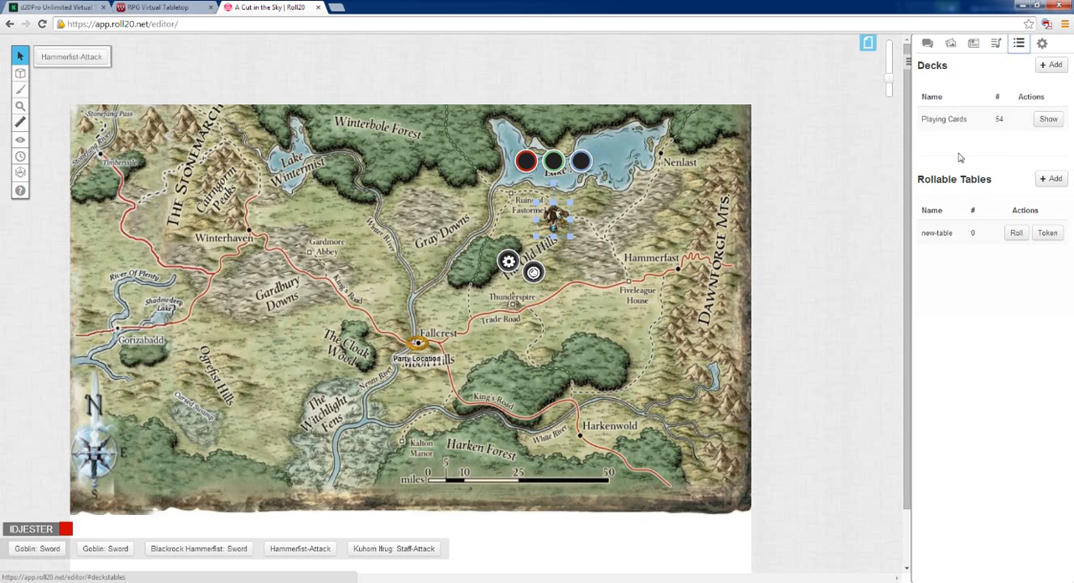
left_click(1045, 122)
mouse_move(839, 514)
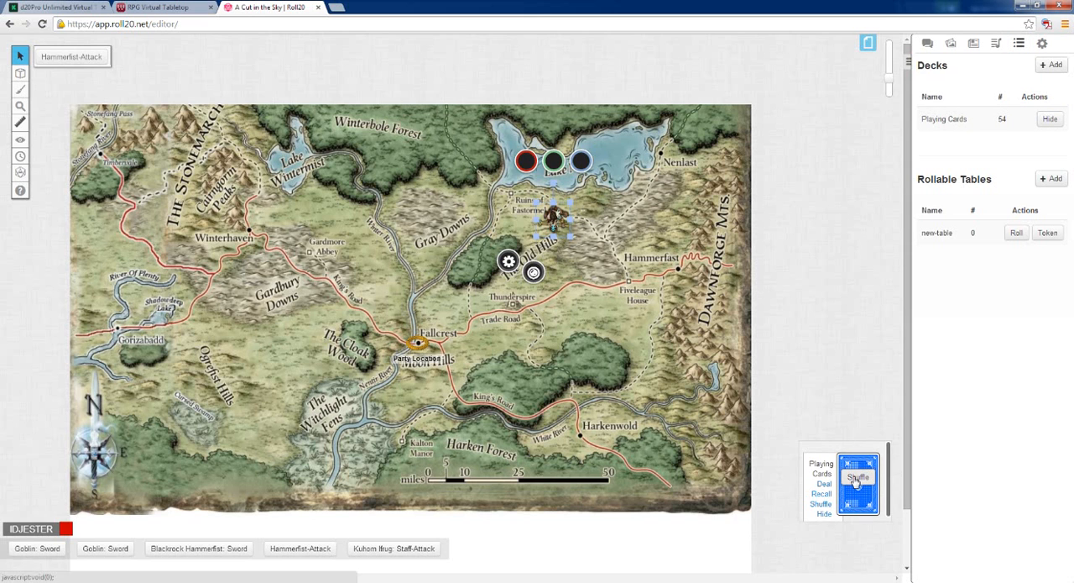
left_click(856, 476)
left_click(554, 340)
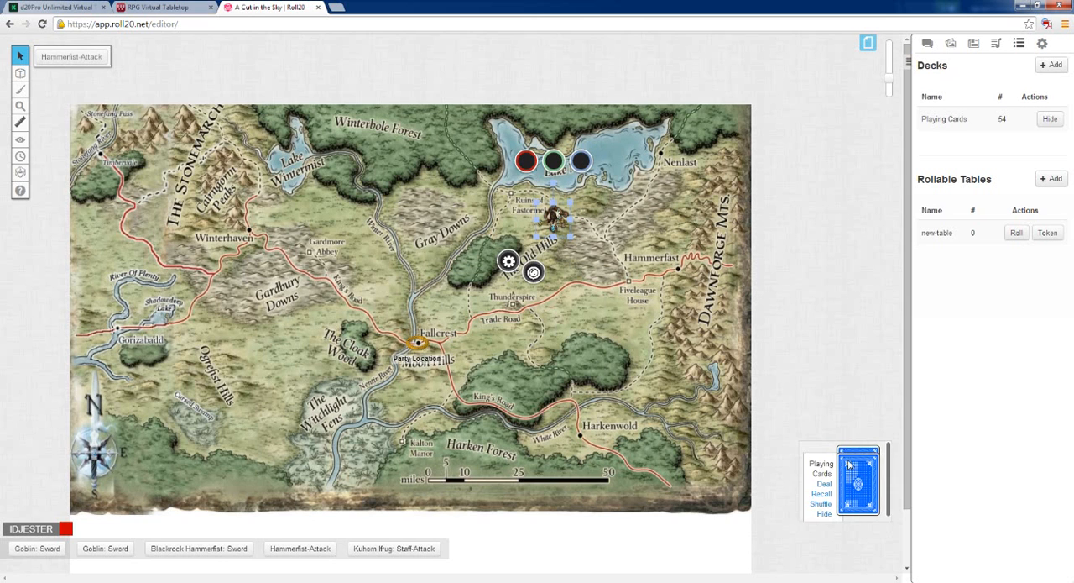
Place two cards from the deck face up on the map and delete both of them
left_click_drag(855, 453, 535, 267)
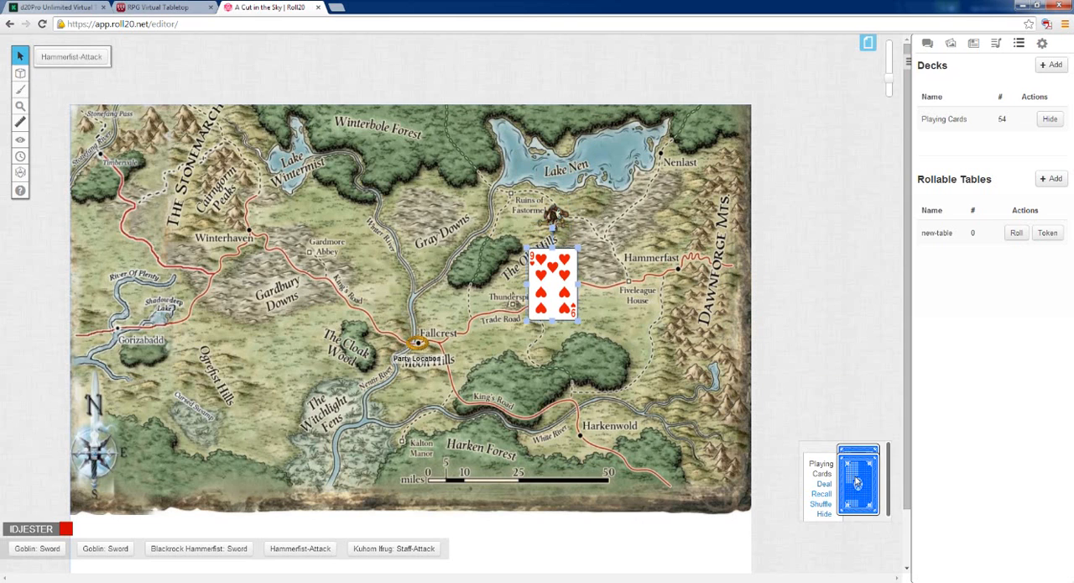
left_click_drag(858, 458, 485, 363)
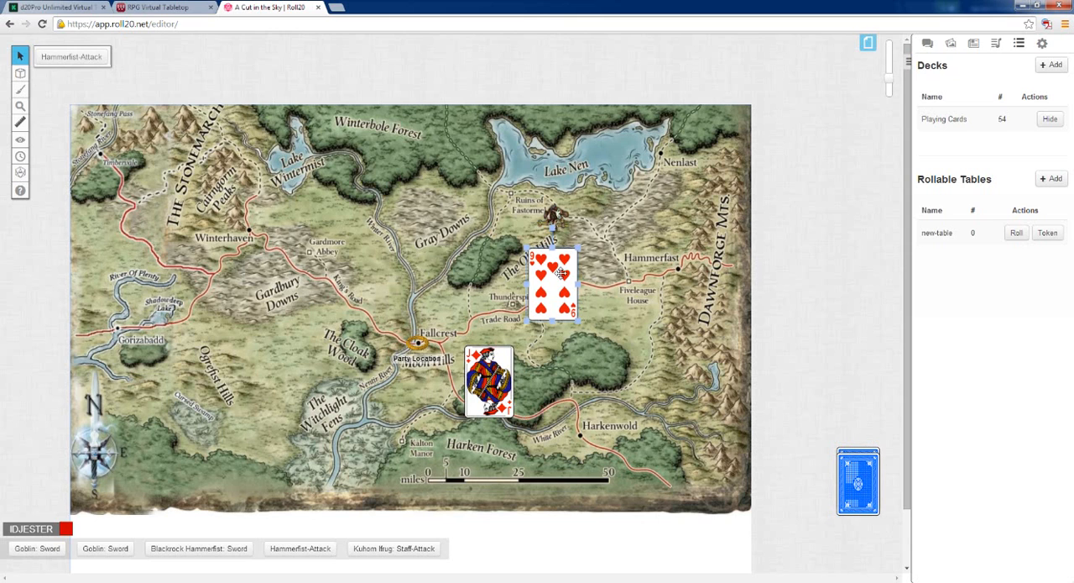
left_click_drag(536, 304, 624, 338)
key("Delete")
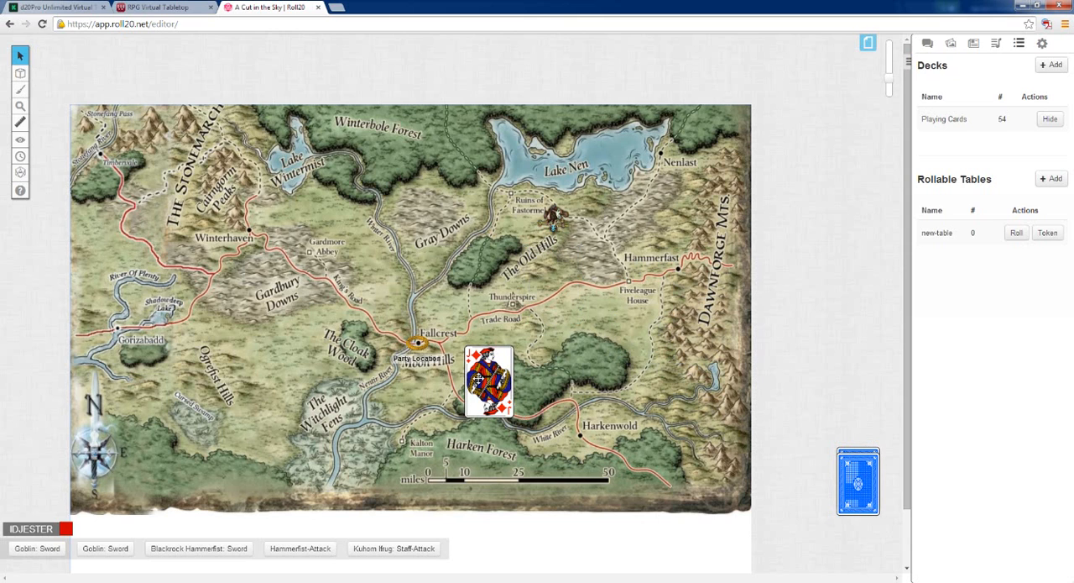
left_click(492, 374)
key("Delete")
Reshuffle the Playing Cards deck on the tabletop and confirm the shuffle
mouse_move(846, 480)
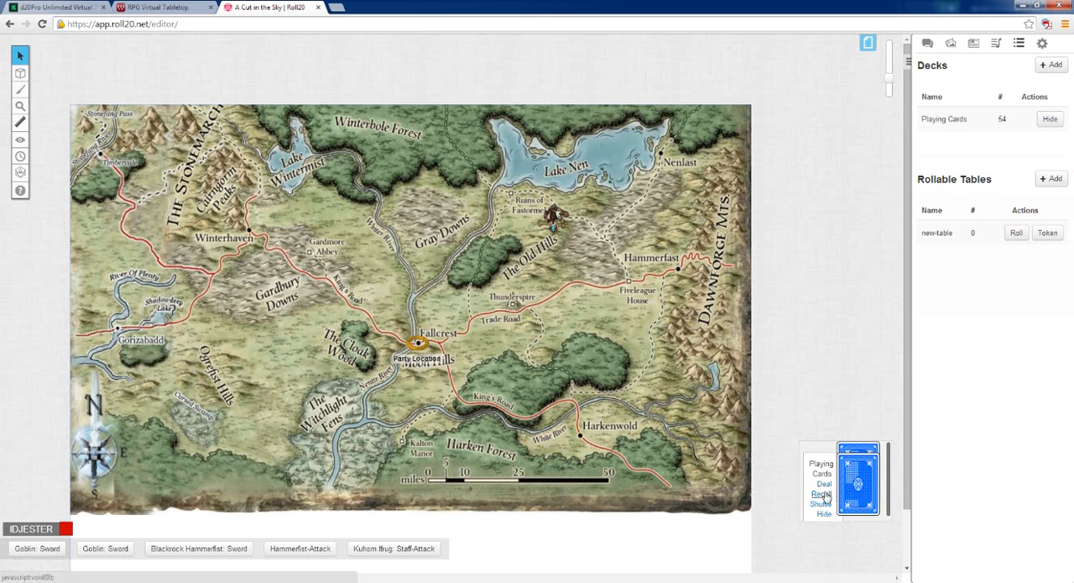
left_click(823, 503)
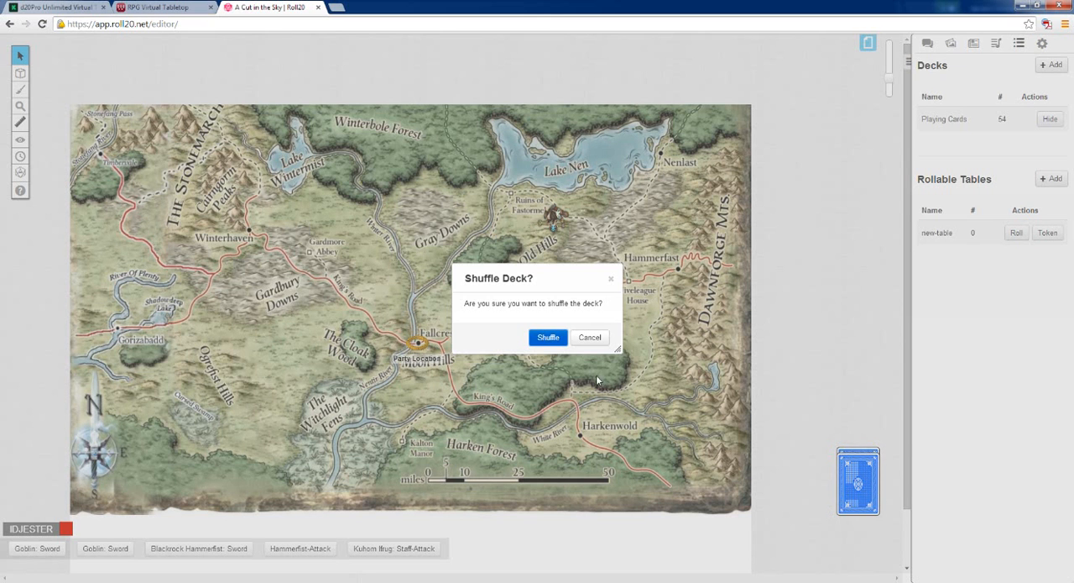
left_click(548, 336)
Draw two cards from the reshuffled deck onto the map, one of them north of Fallcrest, and delete both
left_click_drag(385, 260, 398, 281)
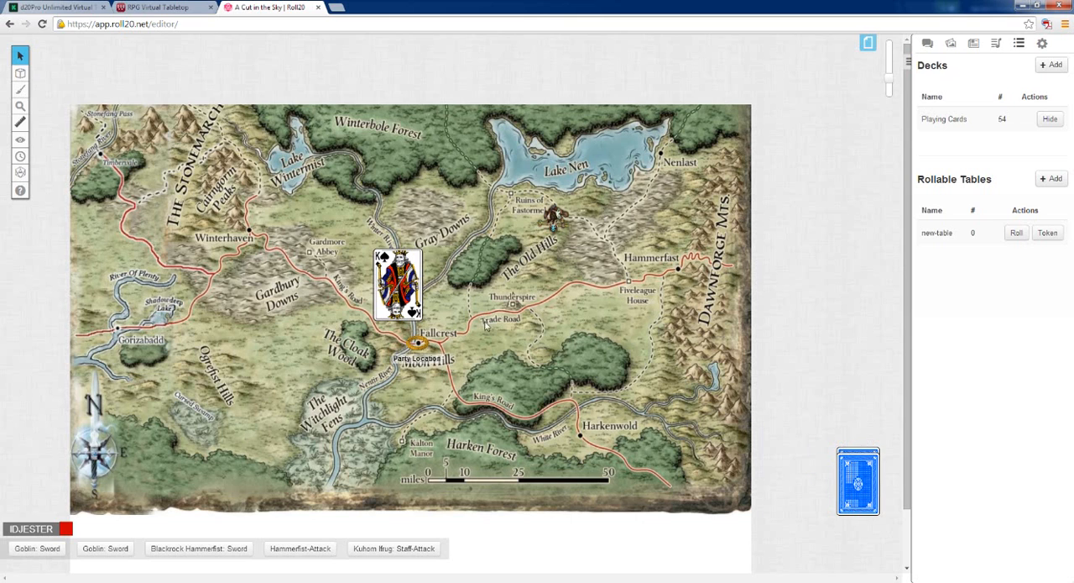
mouse_move(857, 455)
left_click_drag(857, 455, 468, 344)
key("Delete")
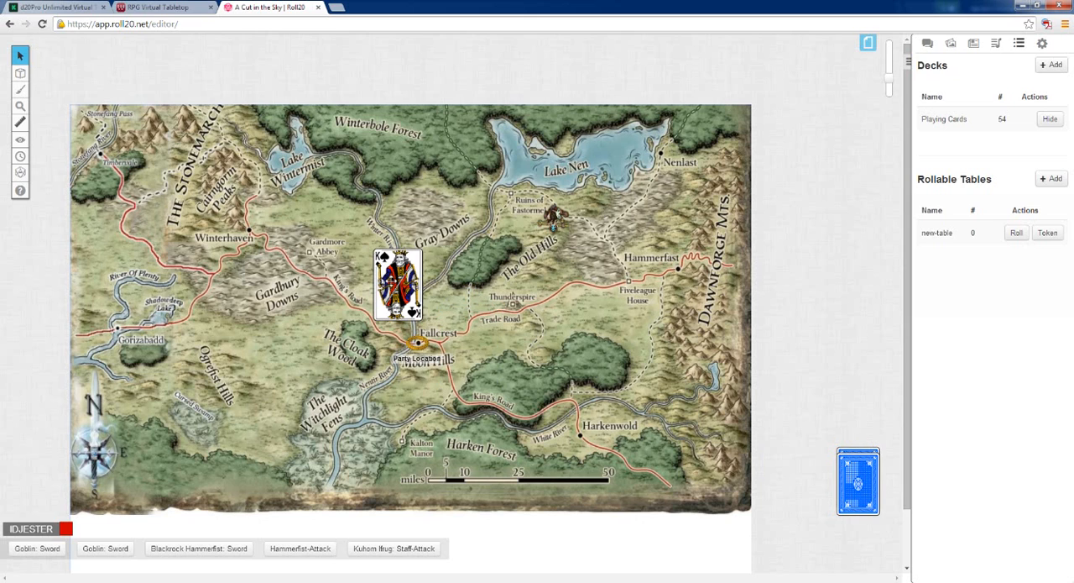
left_click(388, 280)
key("Delete")
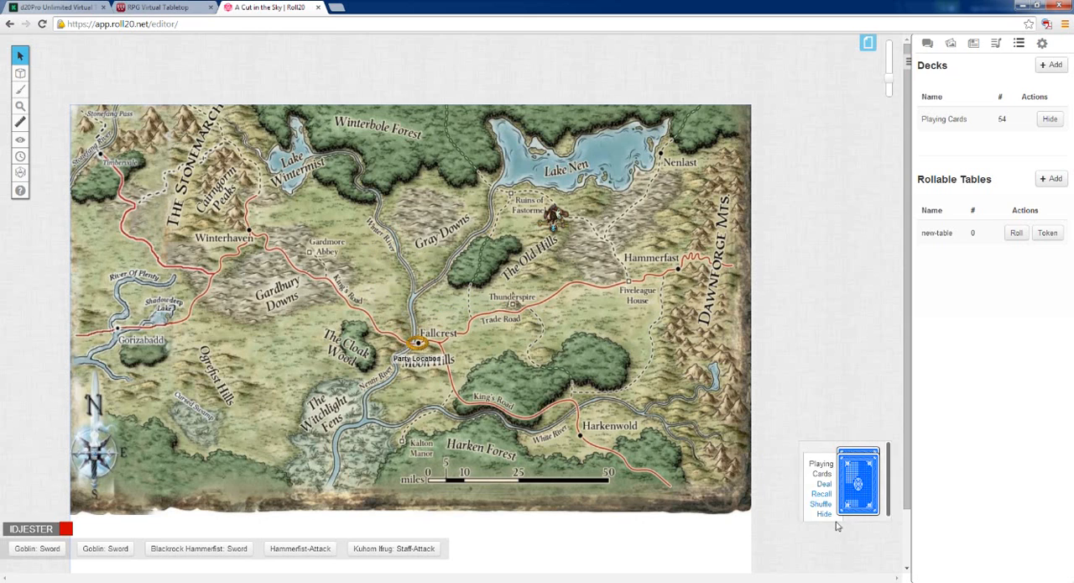
mouse_move(861, 454)
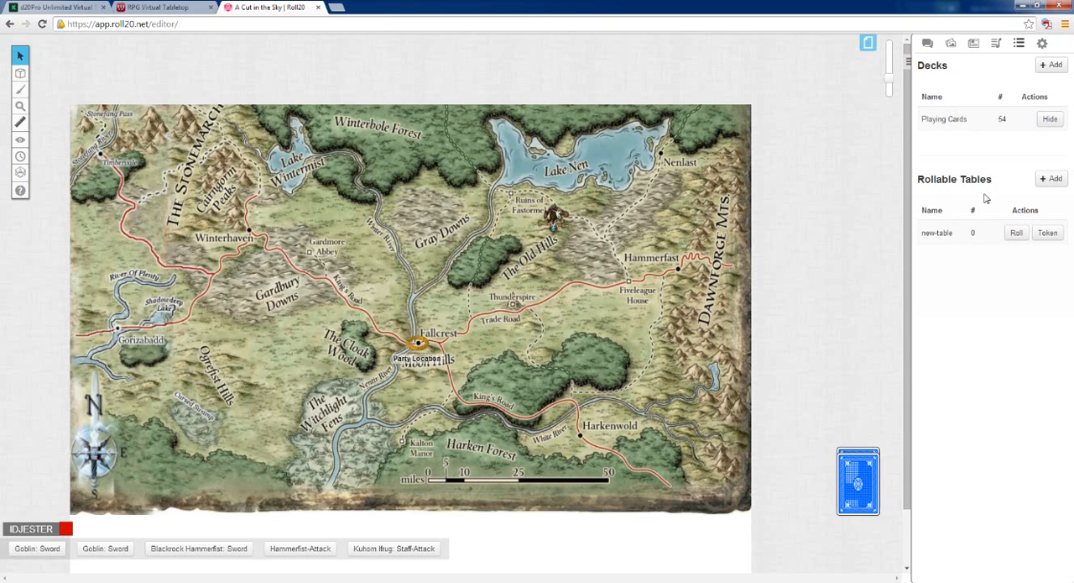
Open the settings and examine the macros, personal settings, and video and voice options
left_click(1041, 43)
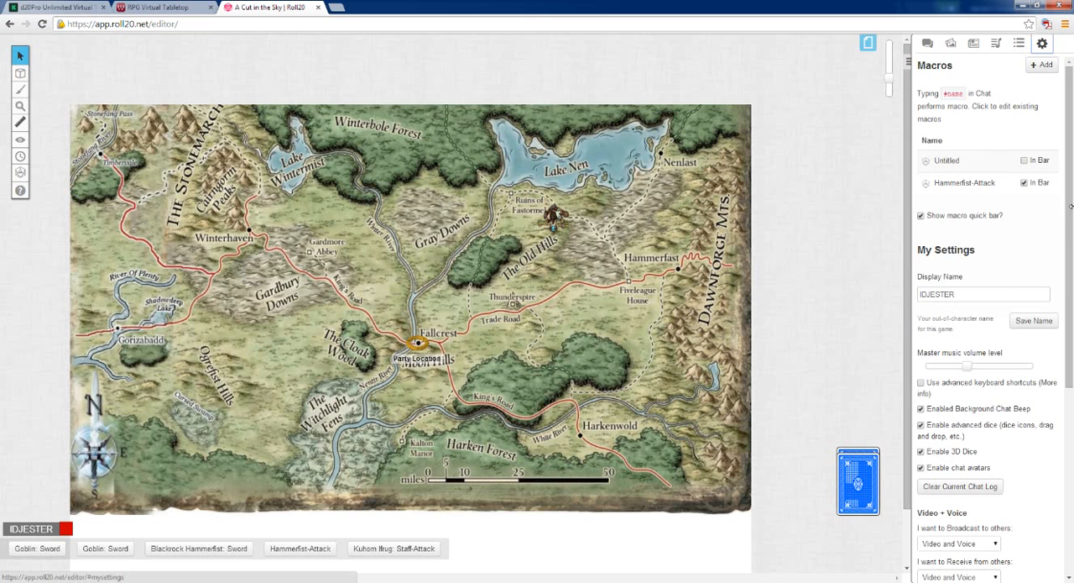
left_click_drag(1071, 206, 1071, 395)
scroll(1016, 267, "up", 4)
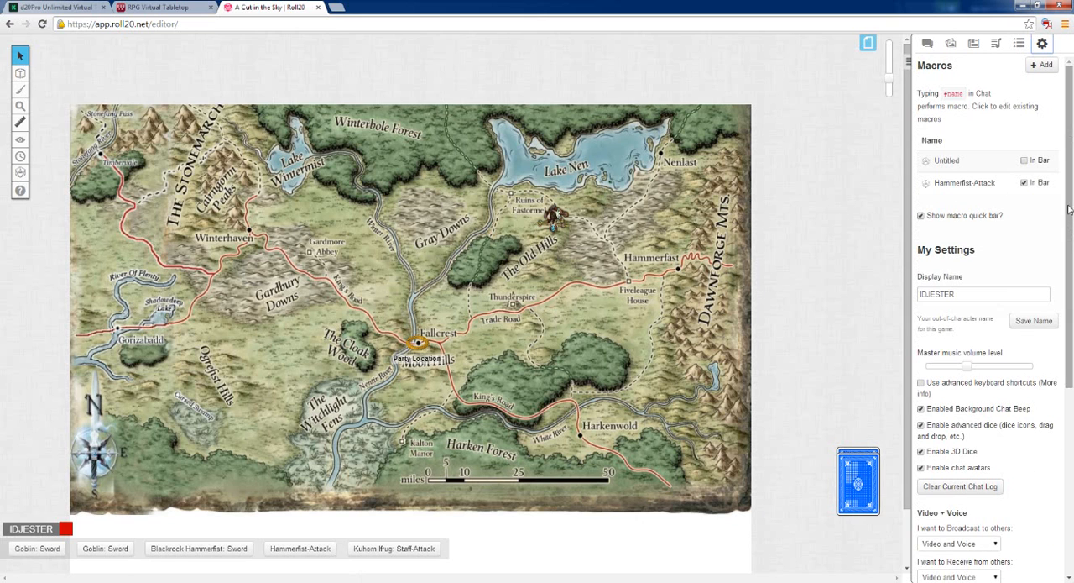
mouse_move(1070, 210)
left_mouse_down()
mouse_move(1070, 395)
mouse_move(1070, 210)
left_mouse_up()
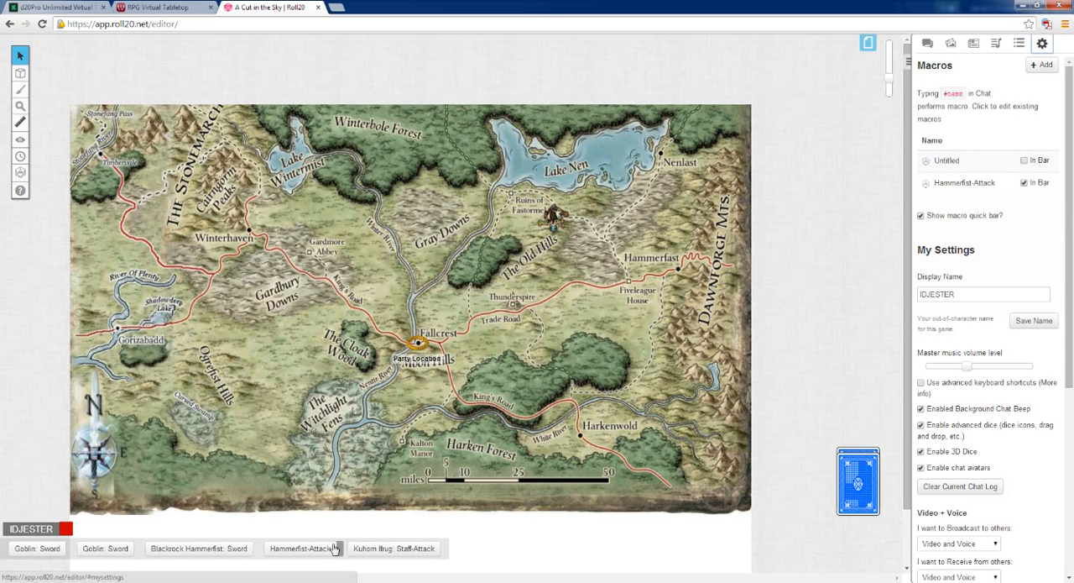
Run the Hammerfist-Attack macro and check its rolls in the chat before bringing up the campaign settings
left_click(299, 548)
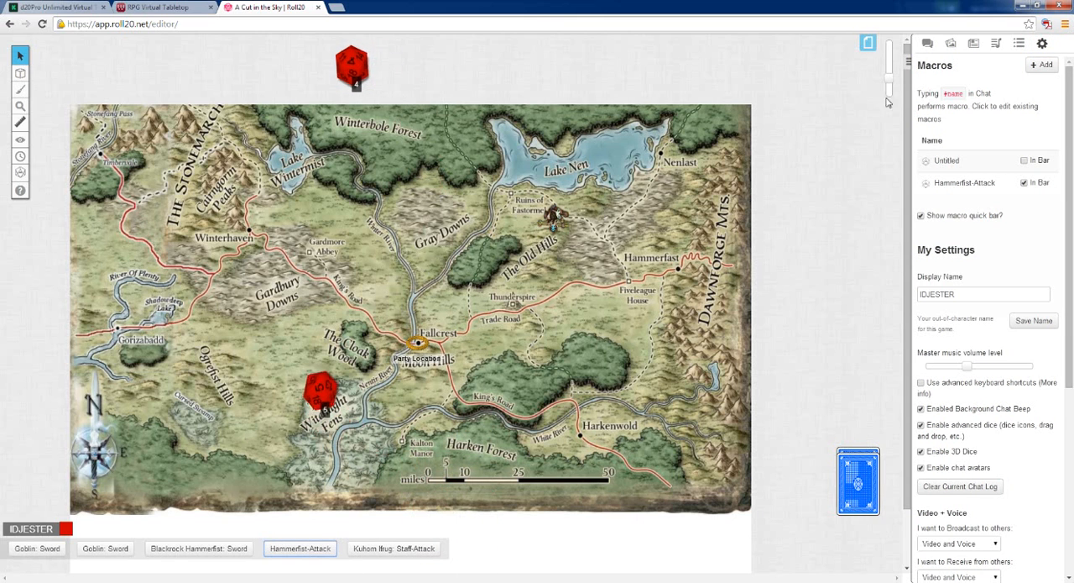
left_click(928, 43)
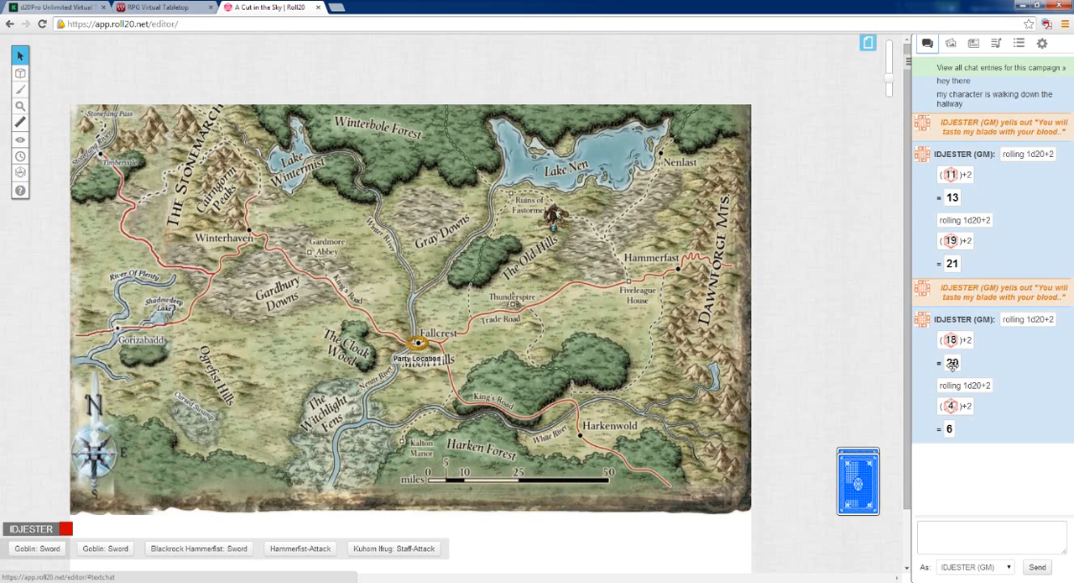
left_click(1043, 43)
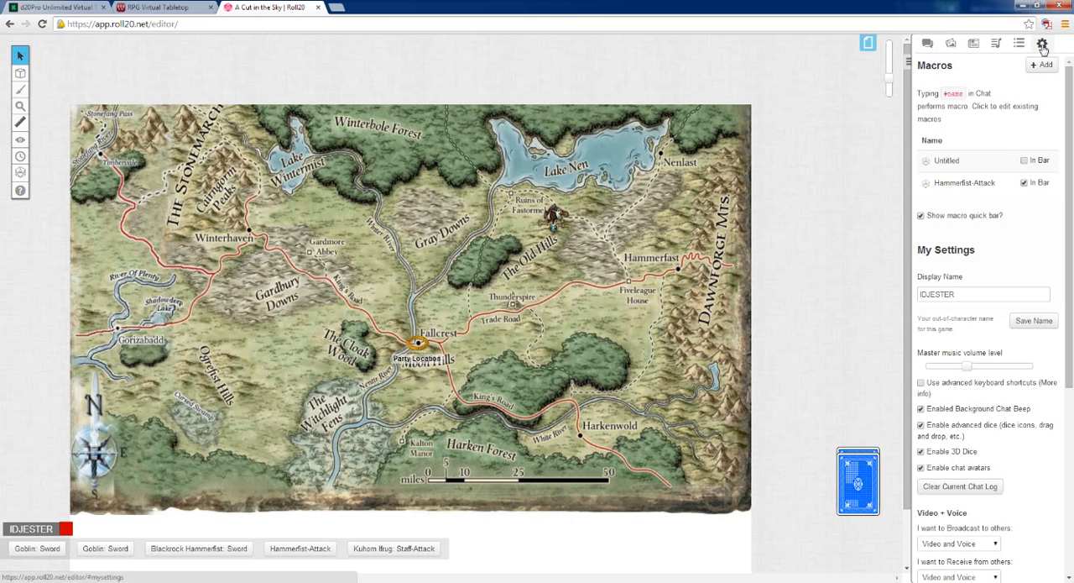
scroll(1027, 210, "down", 4)
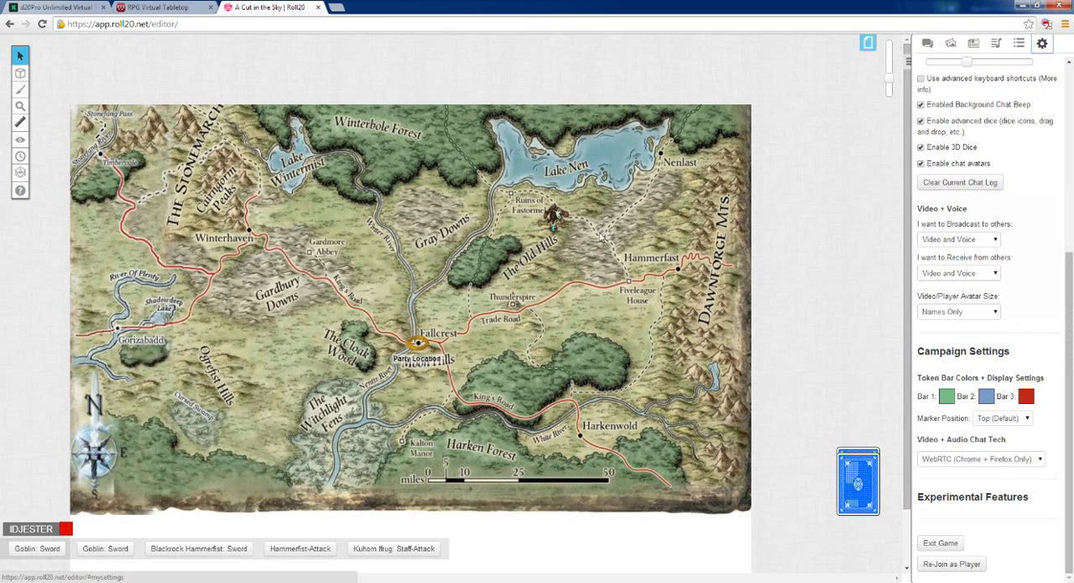
Try yellow for token Bar 1 and magenta for Bar 2, and check the colors on the token near the Old Hills
left_click(554, 217)
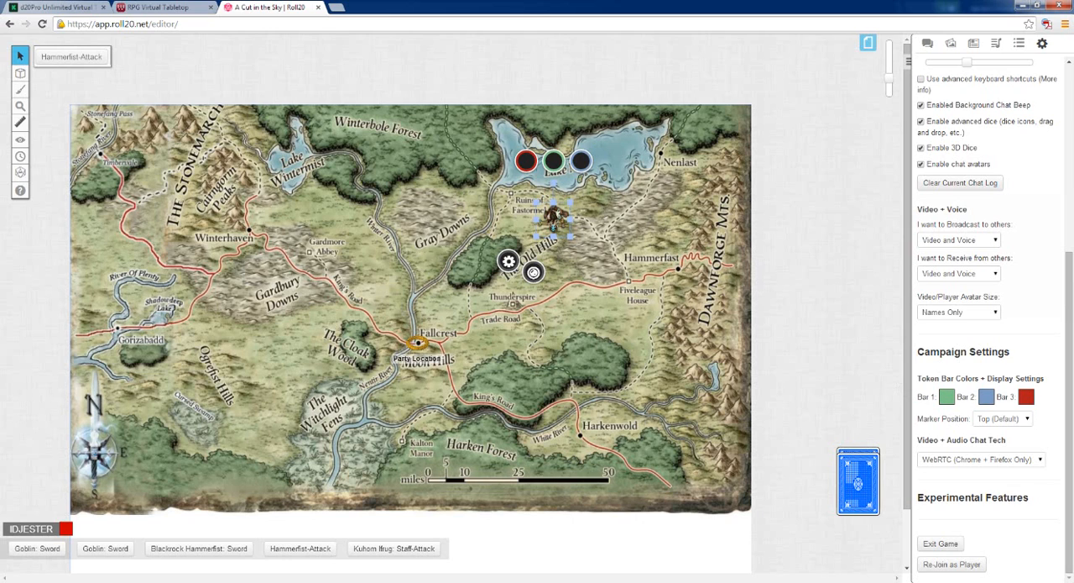
left_click(946, 398)
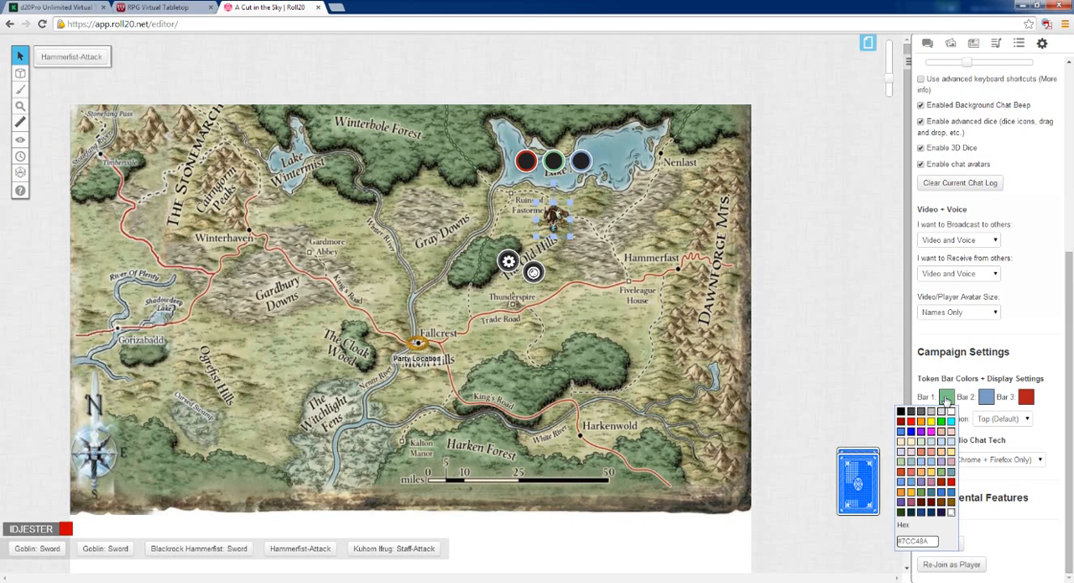
left_click(932, 421)
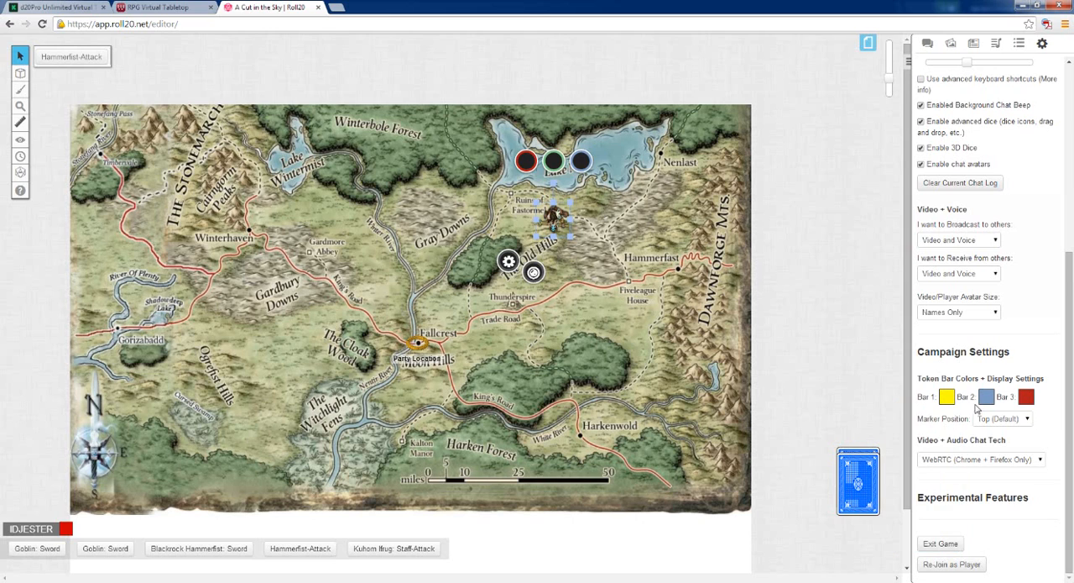
left_click(988, 403)
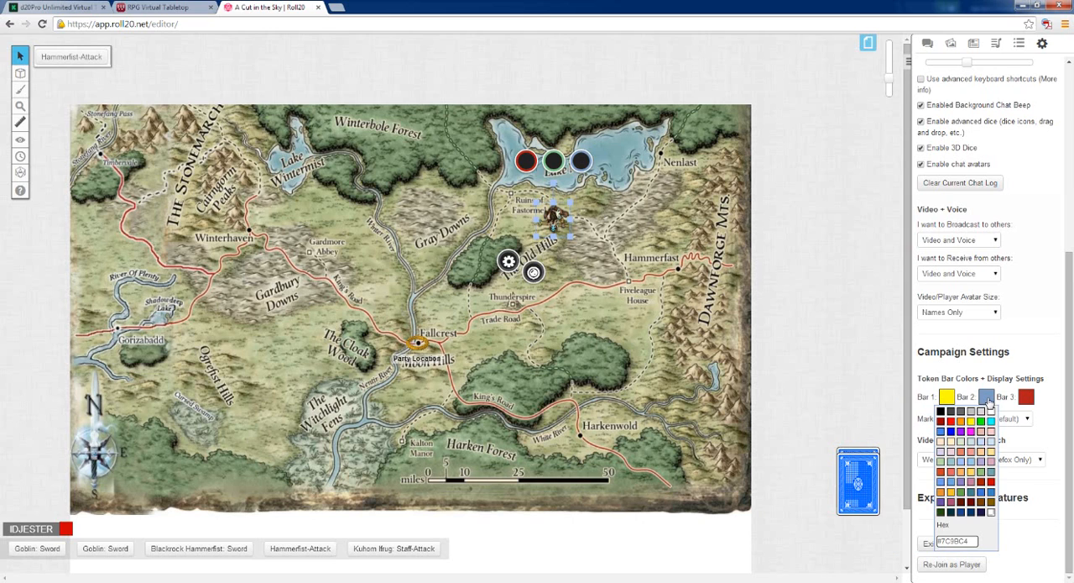
left_click(970, 438)
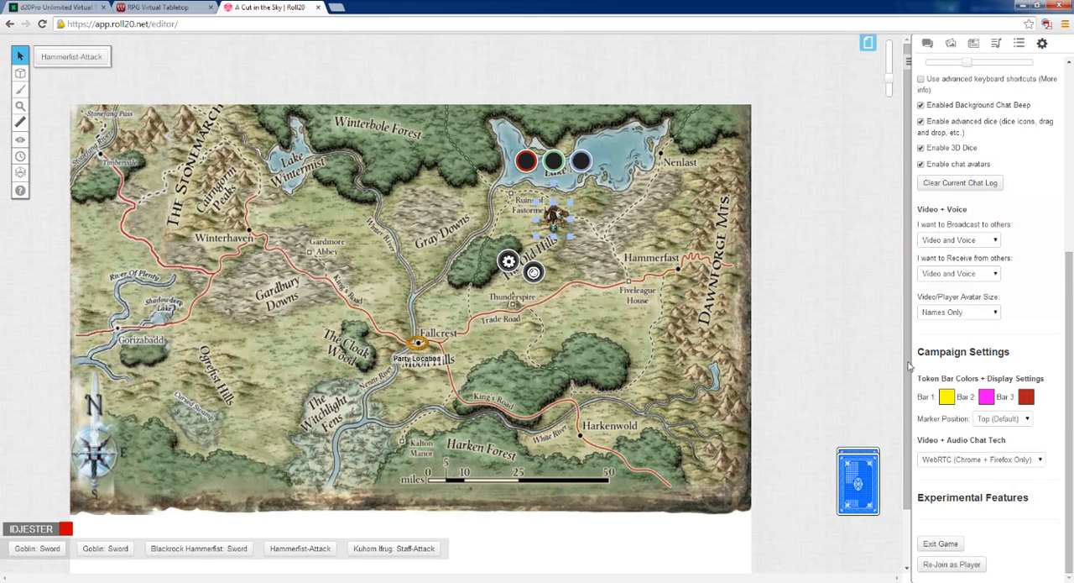
left_click(721, 251)
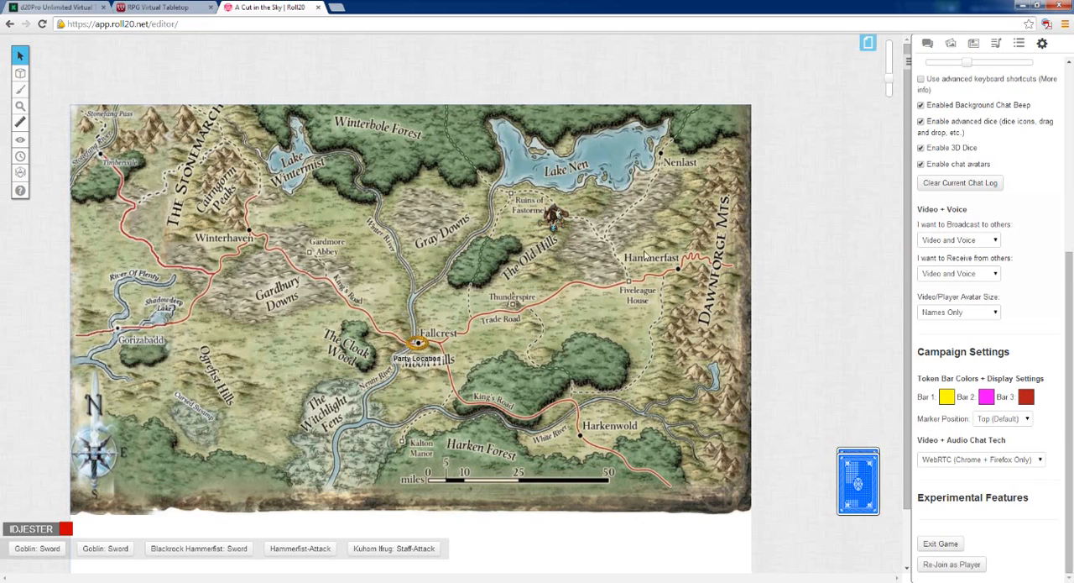
left_click(545, 223)
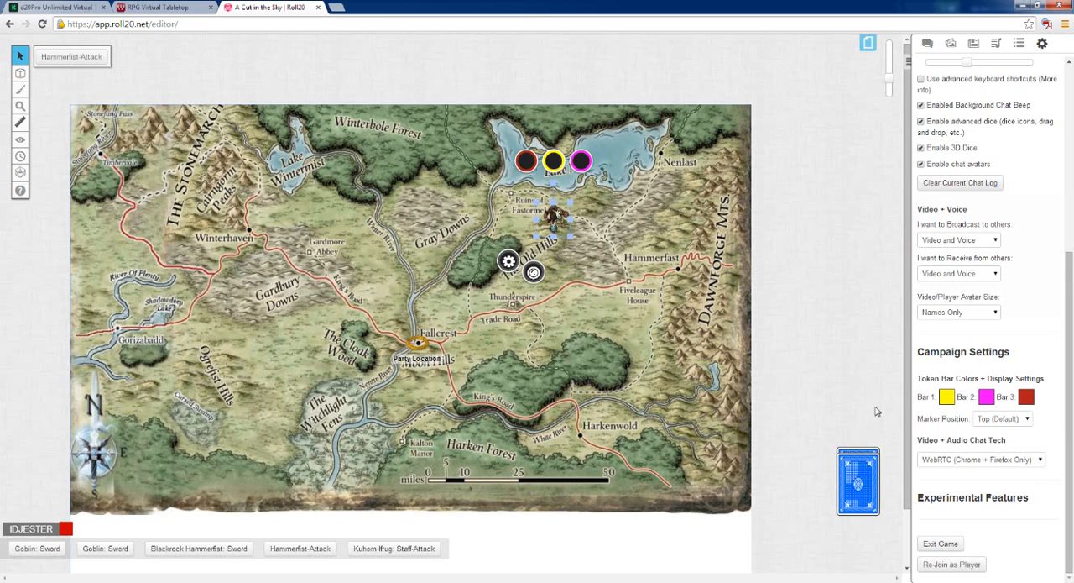
Set token Bar 1 to green and Bar 2 to blue, and reselect the Old Hills token to check the colors
left_click(947, 398)
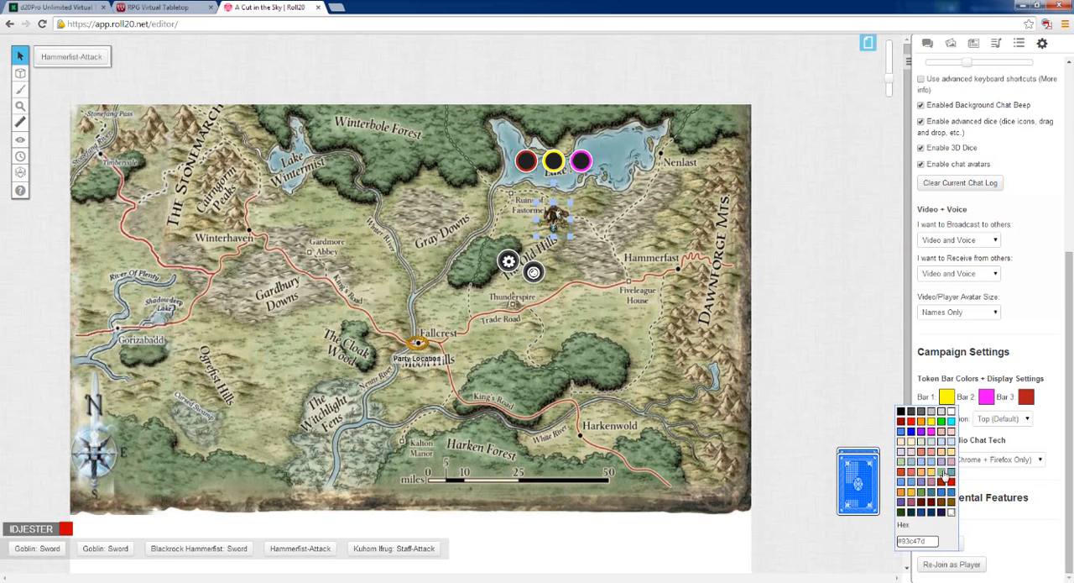
left_click(941, 481)
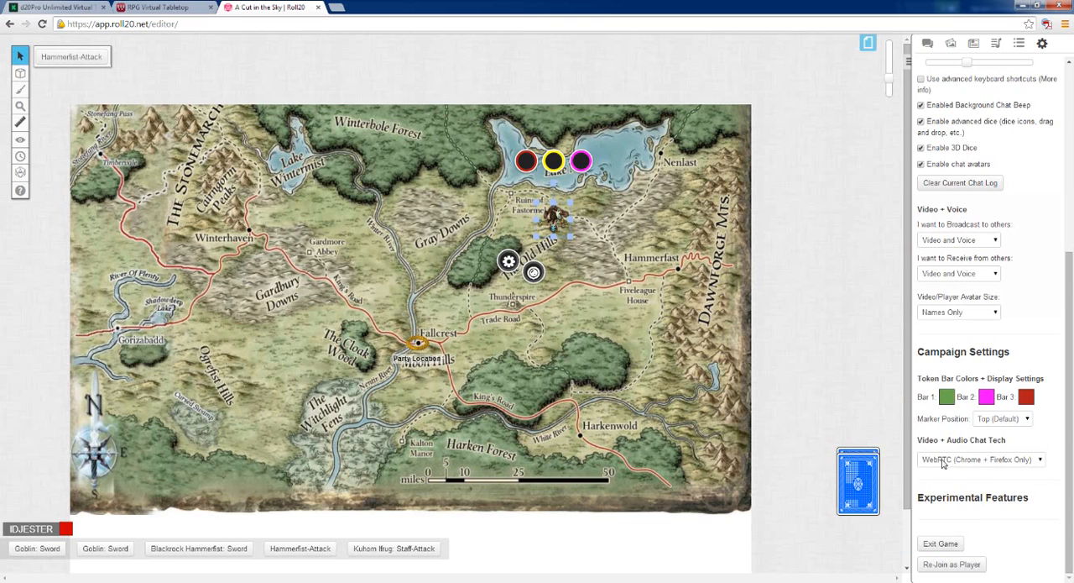
left_click(987, 398)
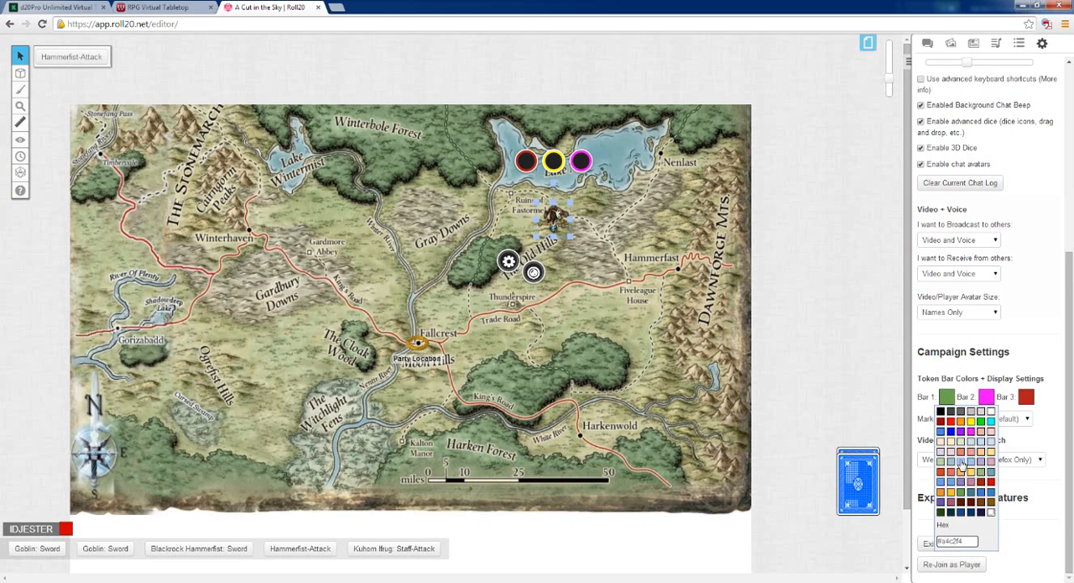
left_click(992, 493)
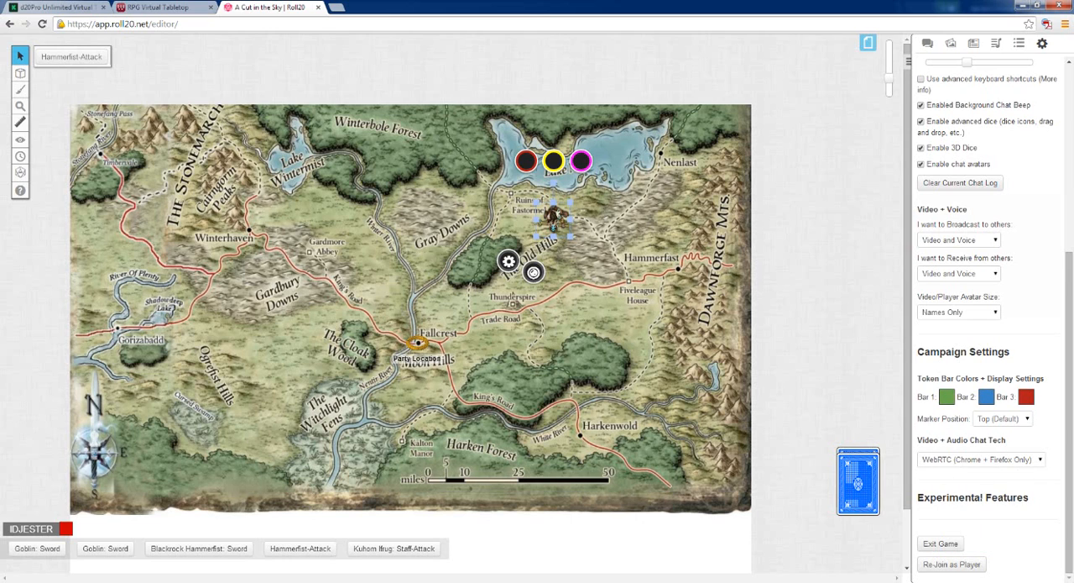
left_click(565, 238)
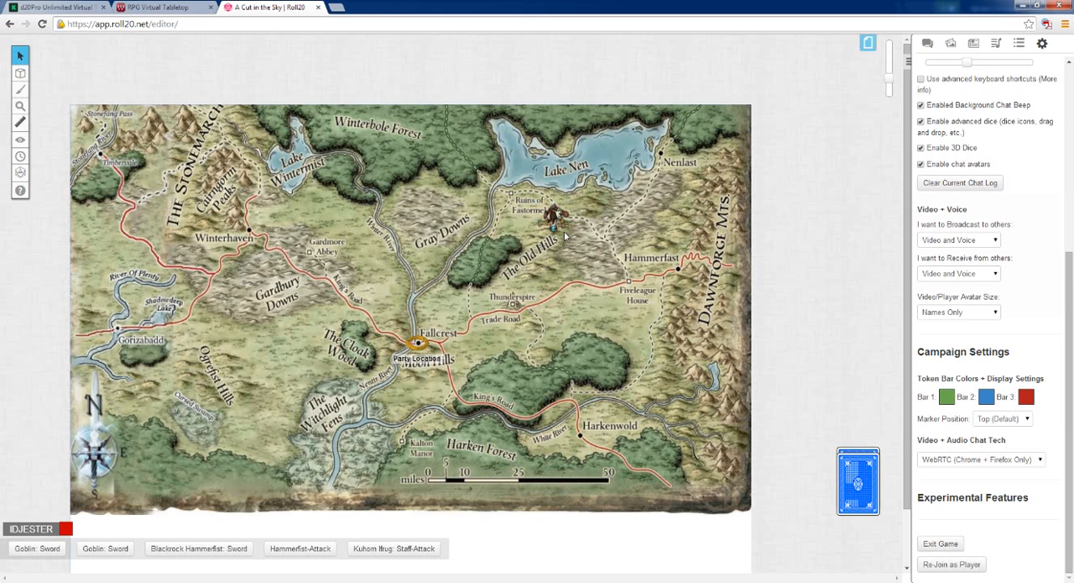
left_click(544, 225)
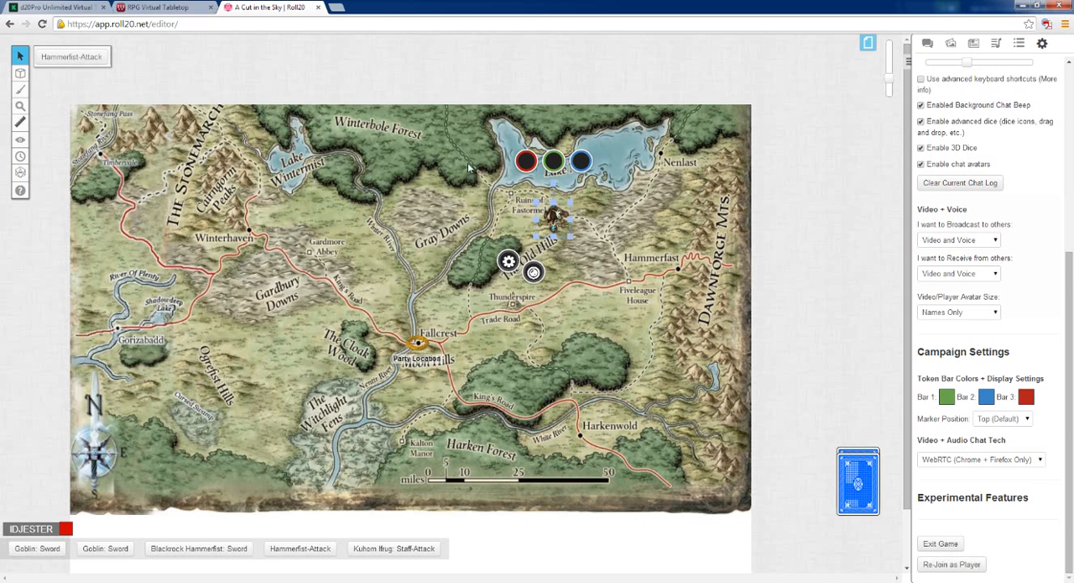
Examine the Represents Character choices for the Old Hills token, leave it at None/Generic Token, and close its settings without saving
double_click(551, 221)
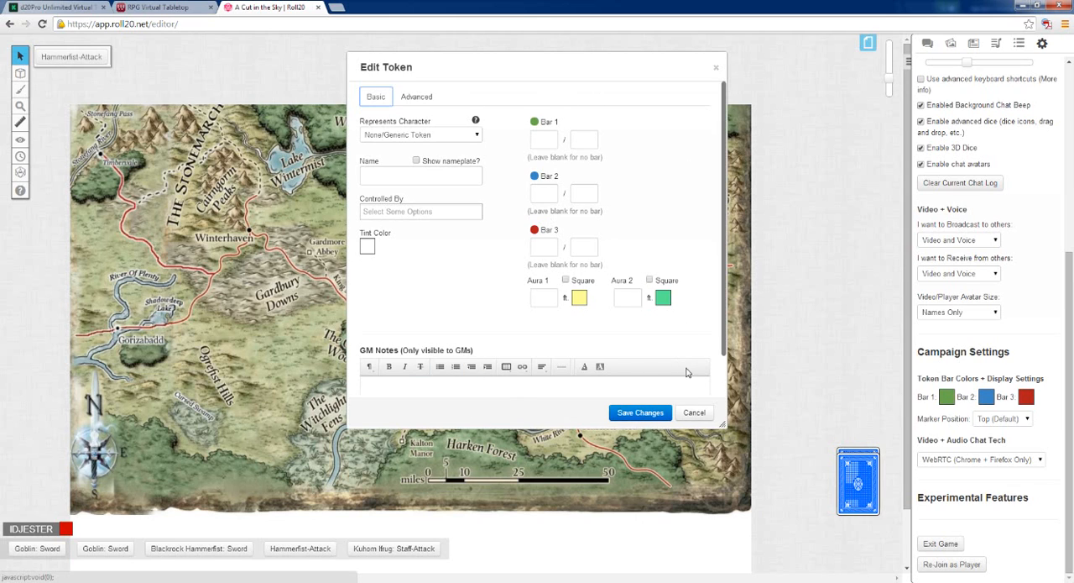
left_click(479, 136)
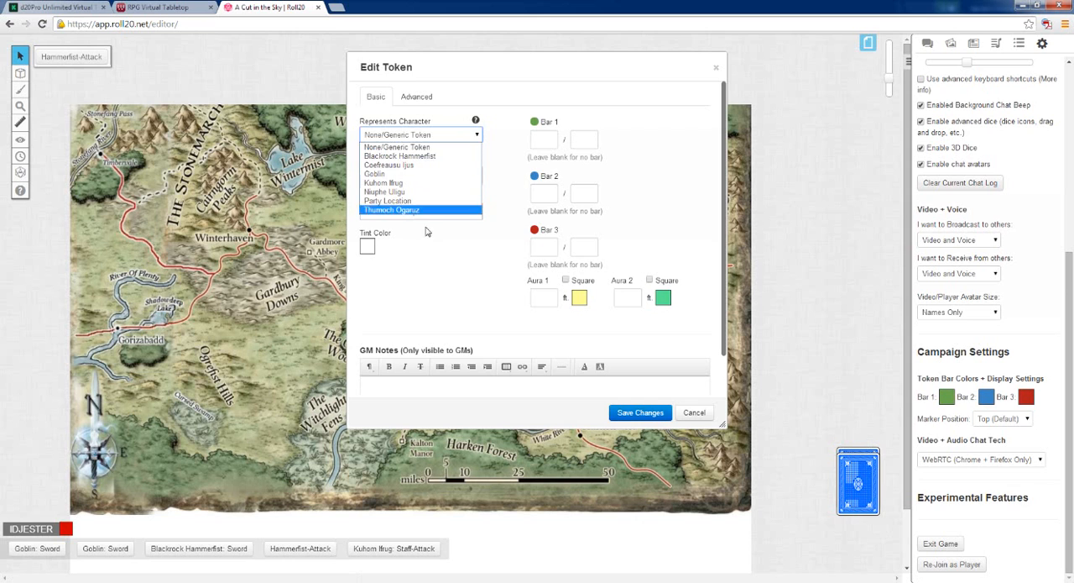
left_click(430, 147)
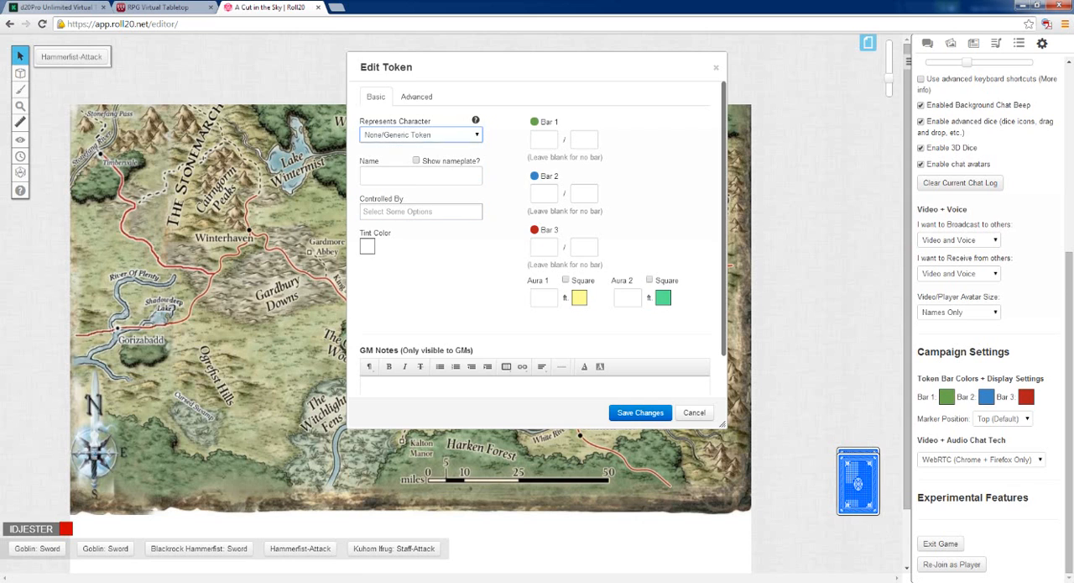
left_click(696, 412)
Show the journal's character list and look at the token's Represents Character setting alongside it
left_click(973, 43)
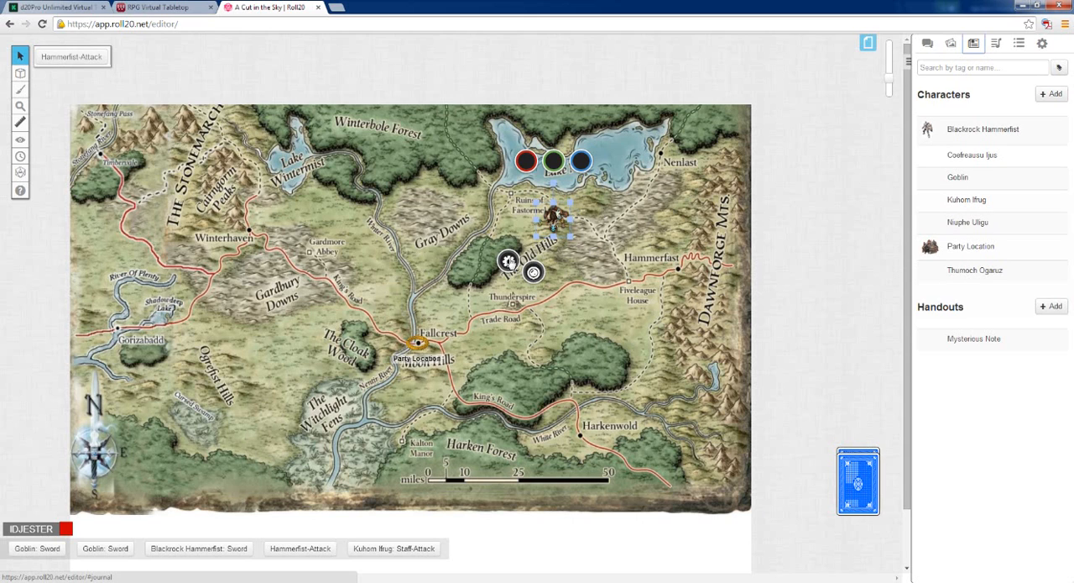
left_click(509, 261)
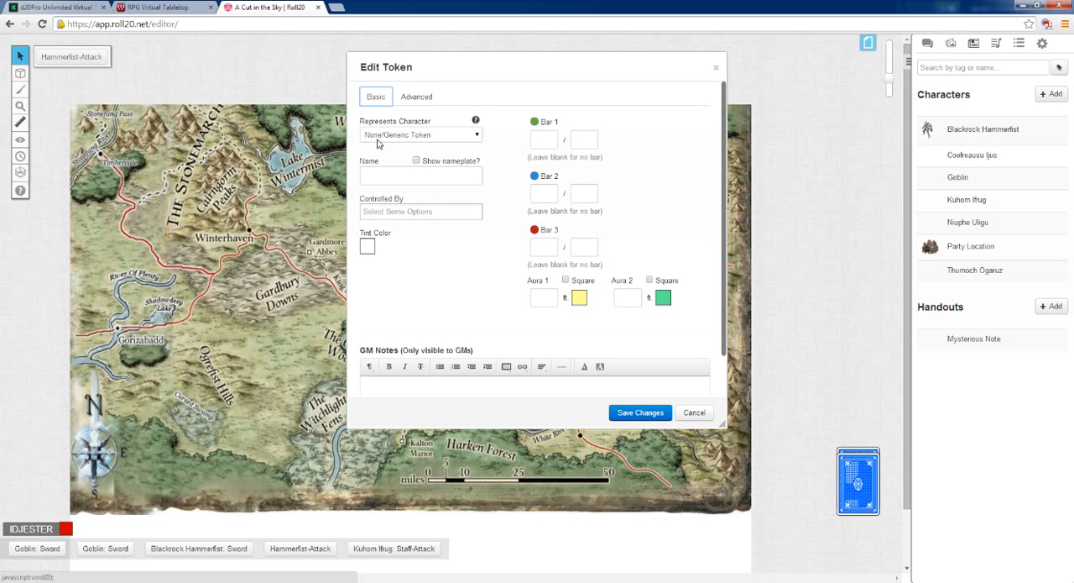
left_click(717, 70)
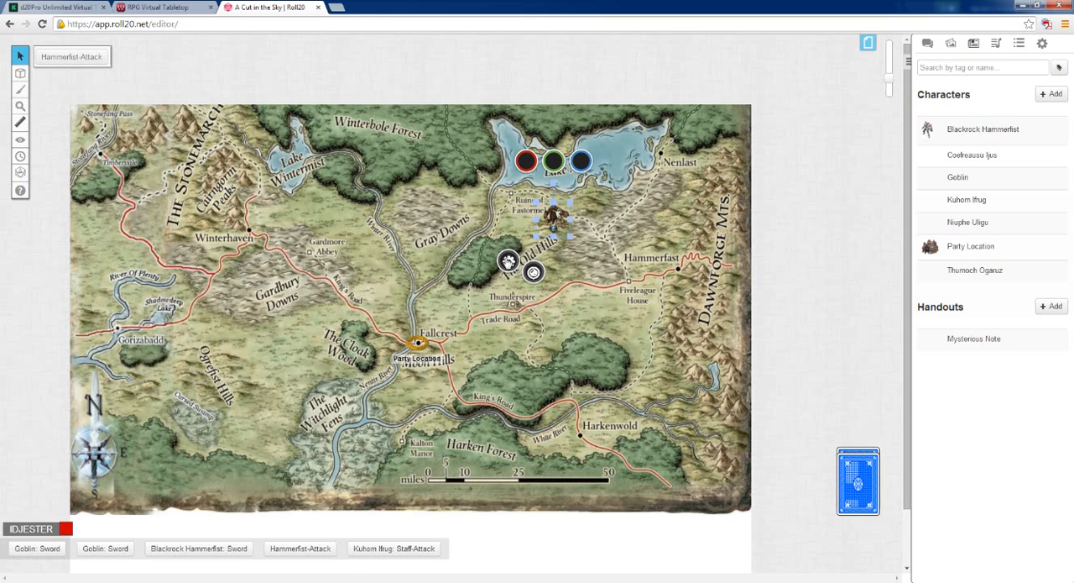
Name the Old Hills token "Orc 1" and enable its nameplate
left_click(508, 261)
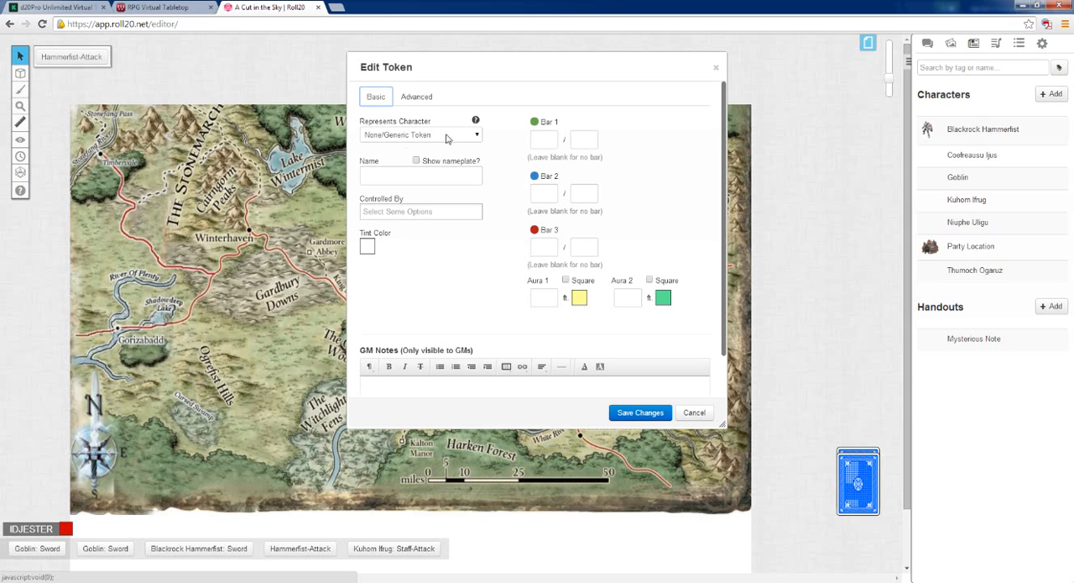
left_click(421, 175)
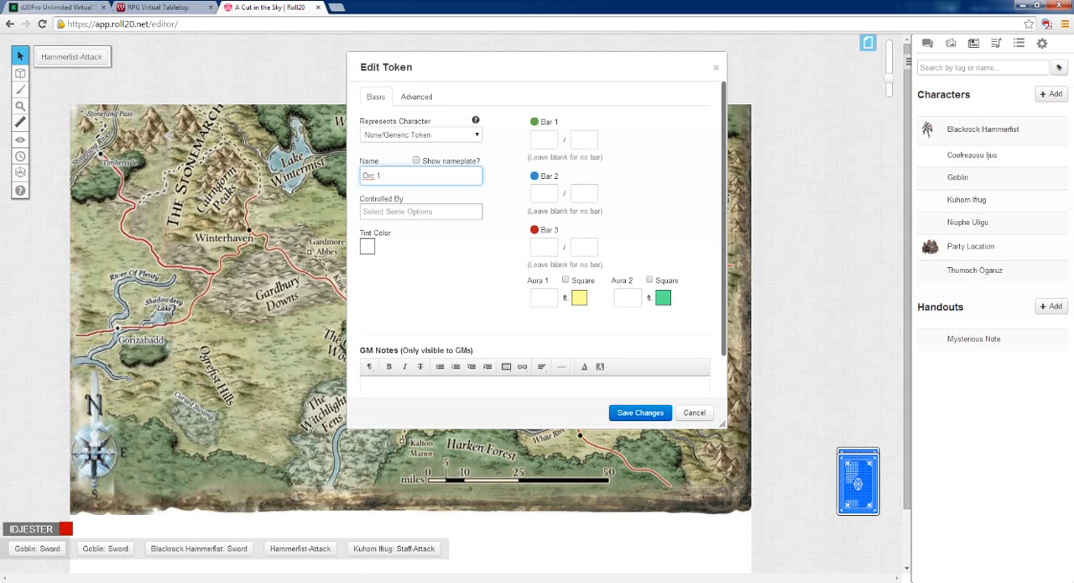
left_click(416, 161)
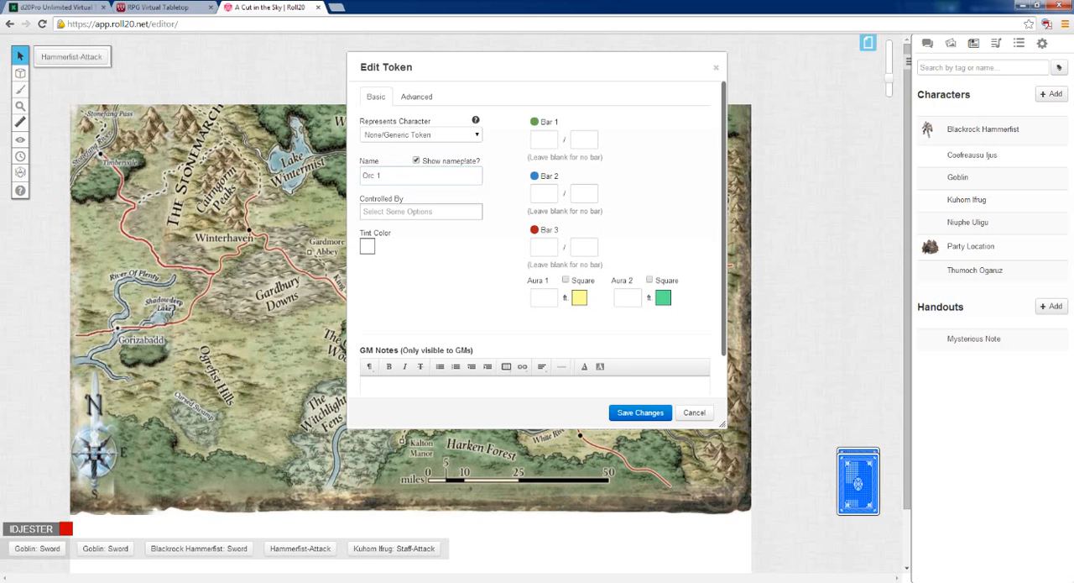
Save the Orc 1 token's settings and move the token east of Gardmore Abbey, beside the Winter River
left_click(640, 413)
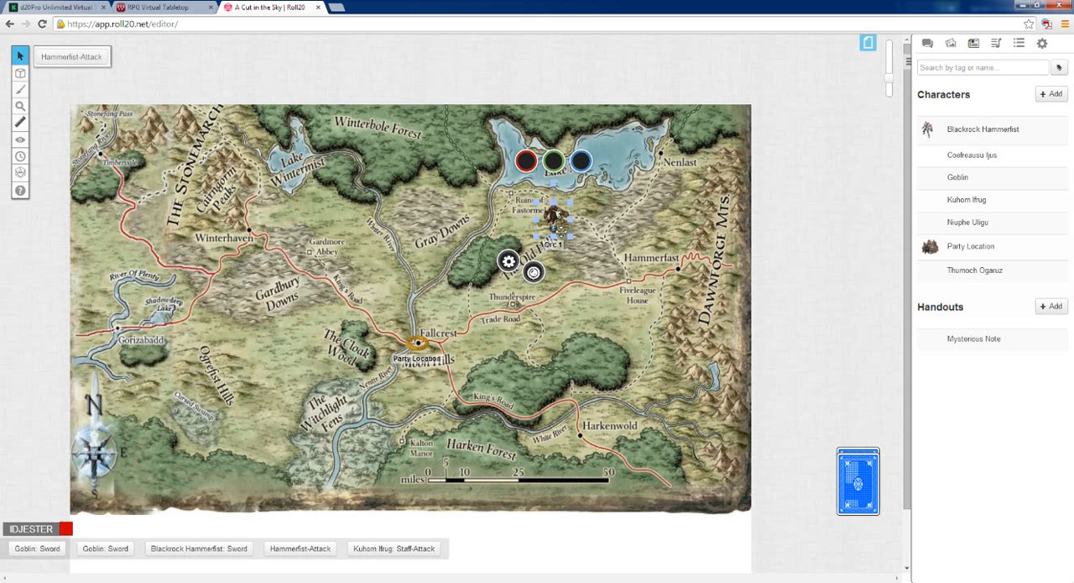
left_click_drag(552, 216, 385, 270)
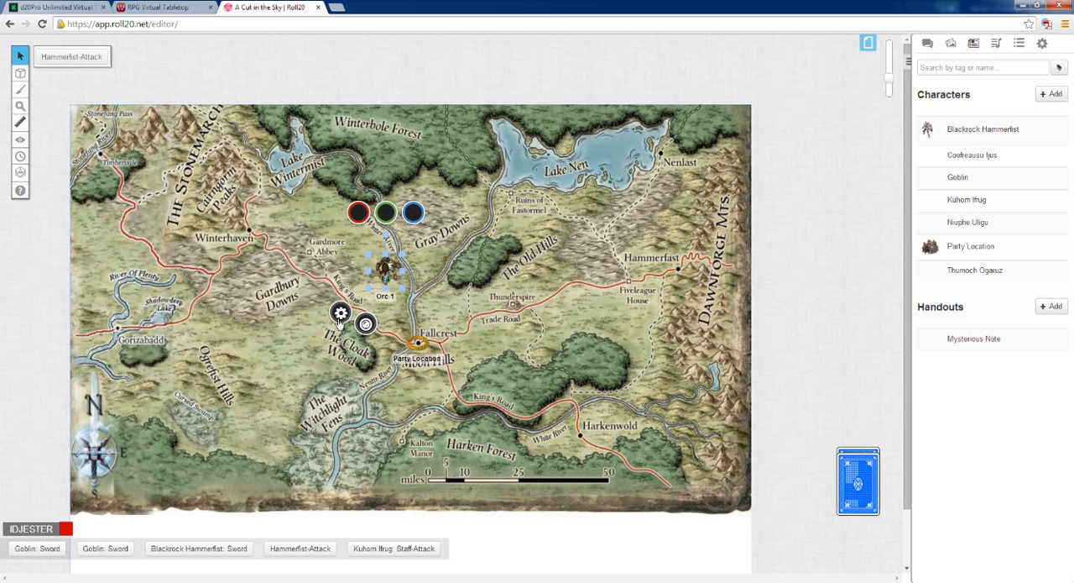
Assign control of the Orc 1 token to the individual listed player, adding and removing All Players along the way
left_click(341, 314)
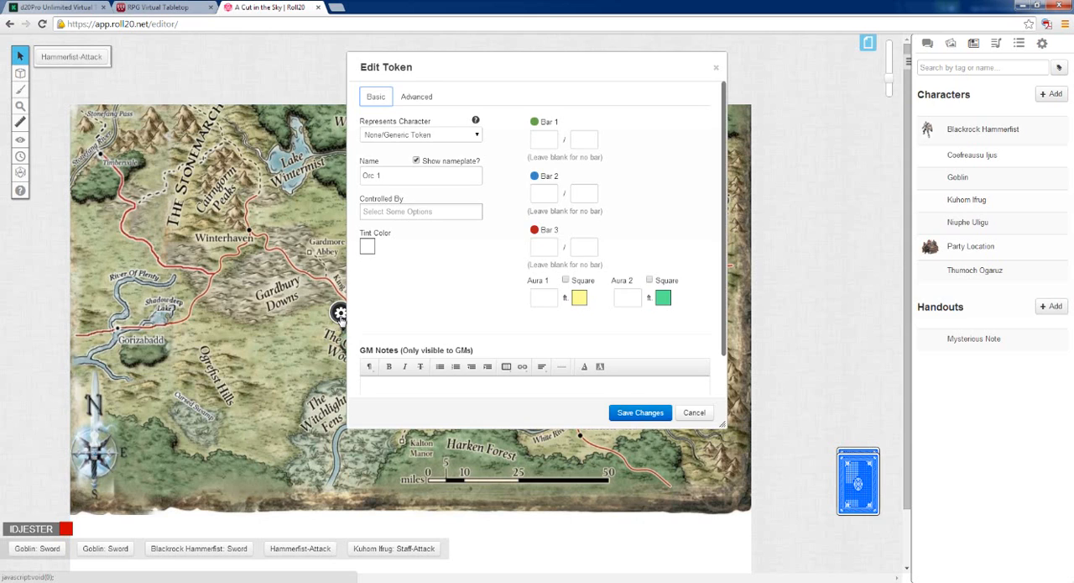
left_click(403, 212)
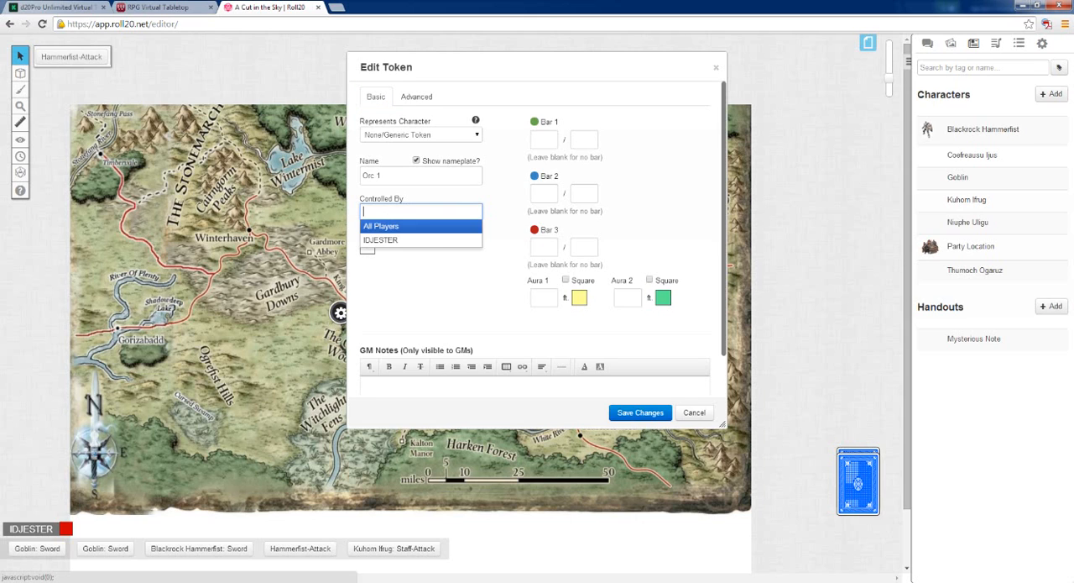
left_click(401, 243)
left_click(403, 211)
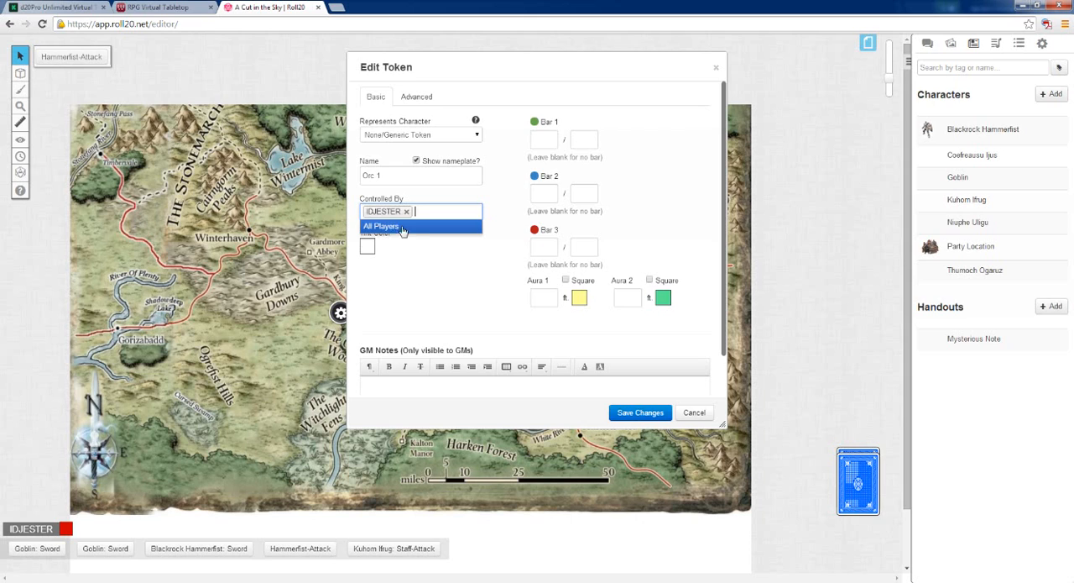
left_click(400, 227)
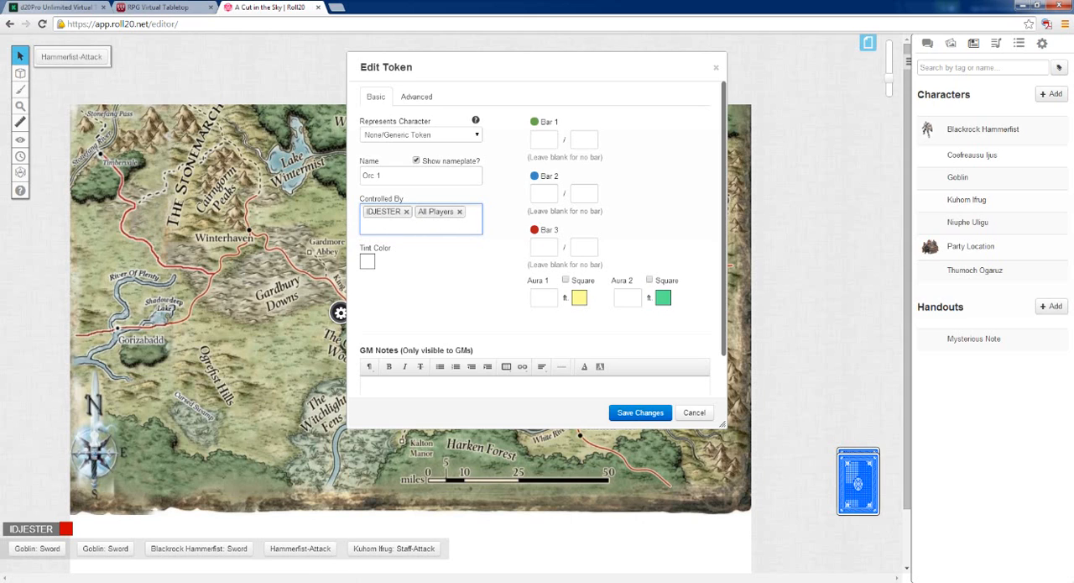
left_click(459, 212)
left_click(435, 267)
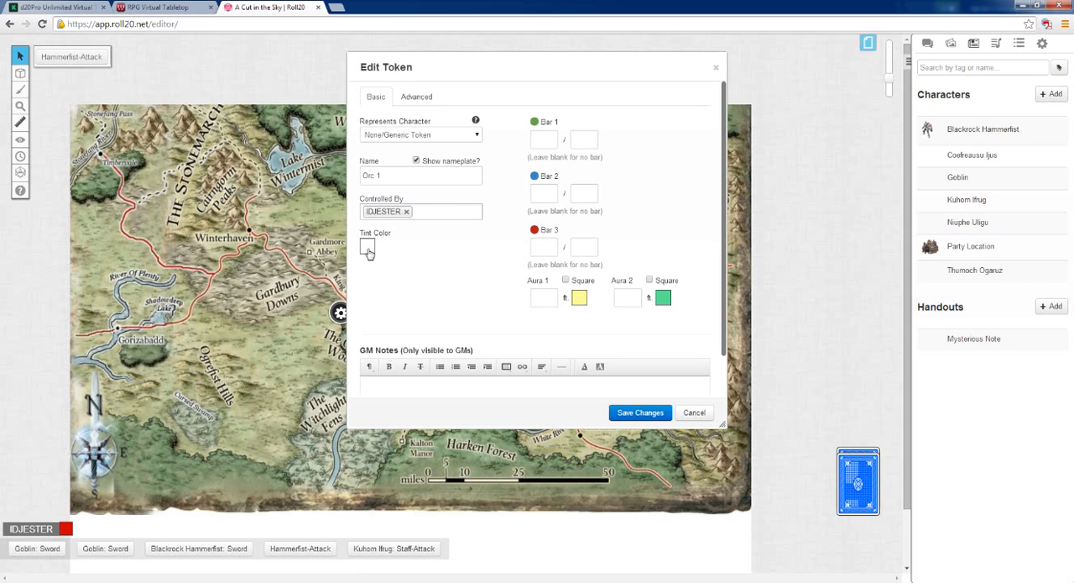
Tint the Orc 1 token green (#00ff00), save the change, and deselect the token
left_click(368, 249)
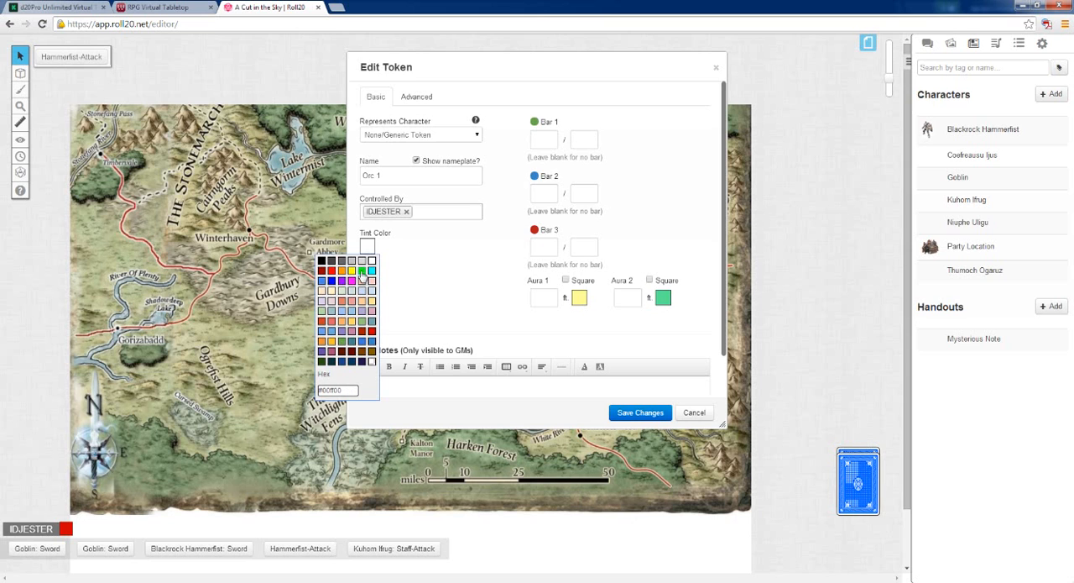
left_click(362, 270)
left_click(642, 415)
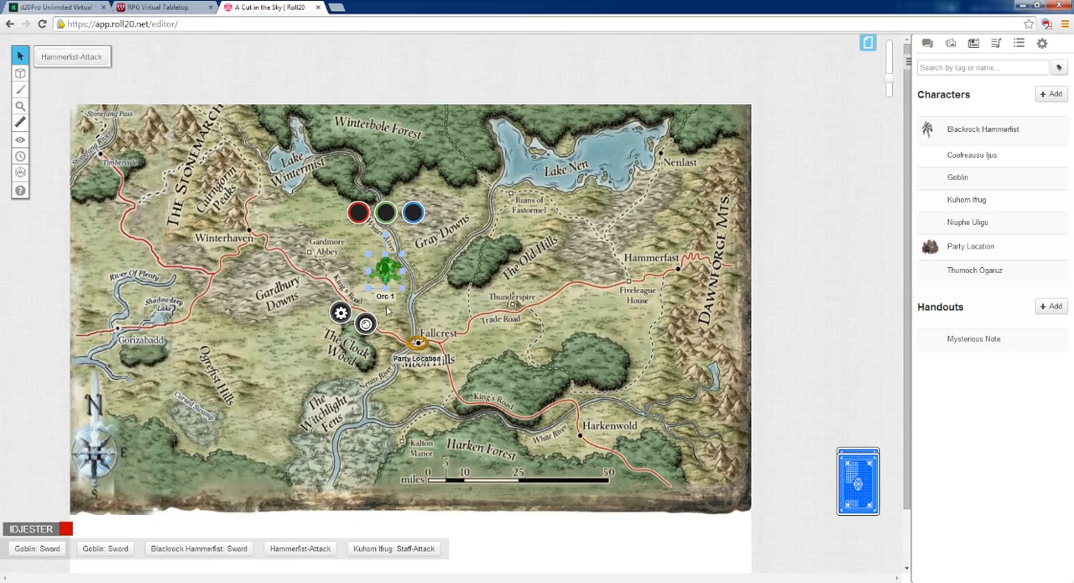
left_click(420, 307)
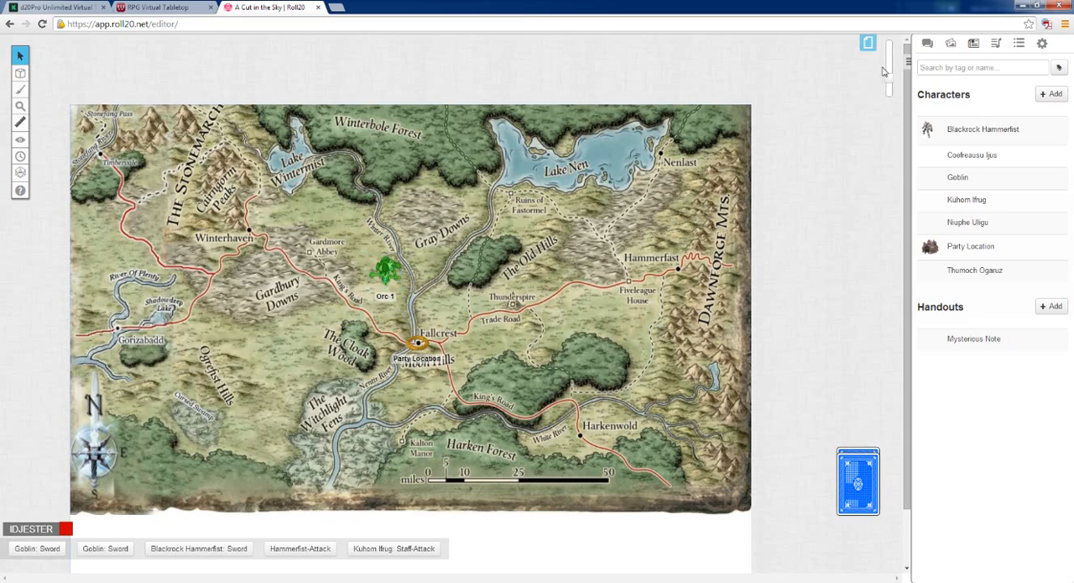
Change the Orc 1 token's tint color to red, save it, and view the deselected token up close
left_click_drag(890, 78, 891, 51)
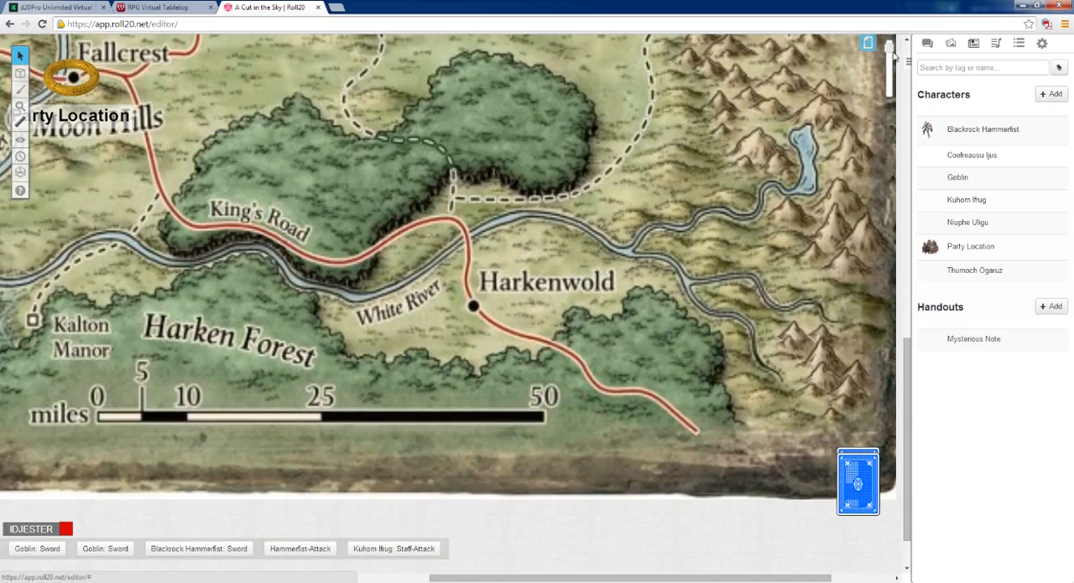
left_click_drag(909, 366, 904, 168)
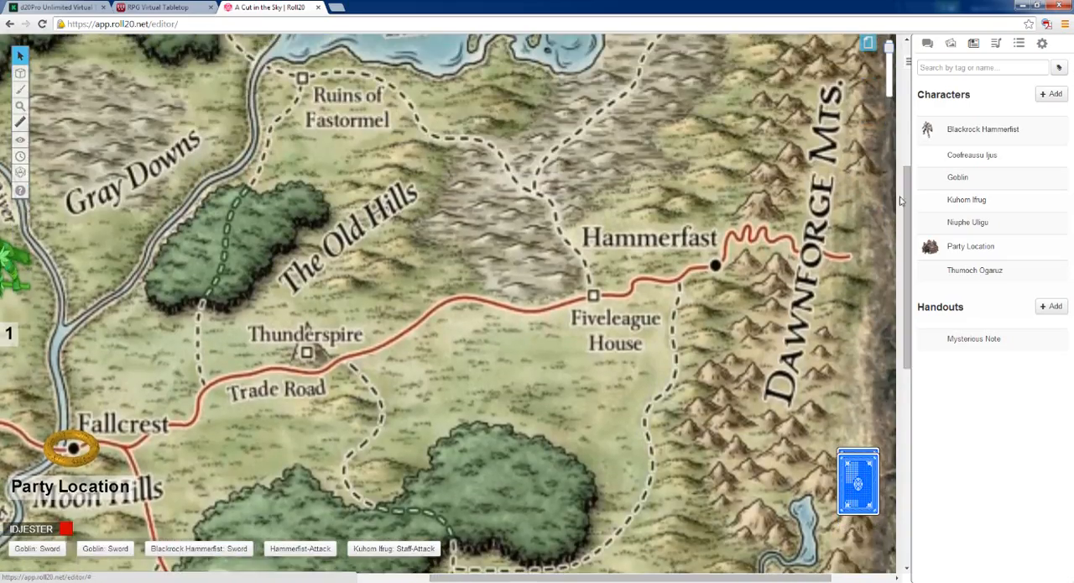
left_click_drag(707, 579, 520, 579)
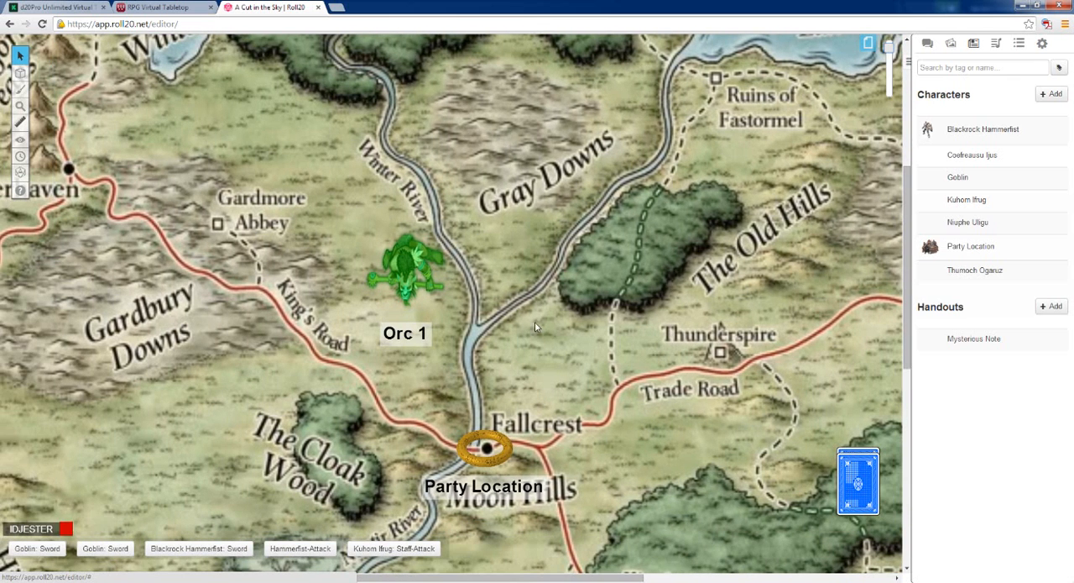
right_click(401, 261)
left_click(358, 339)
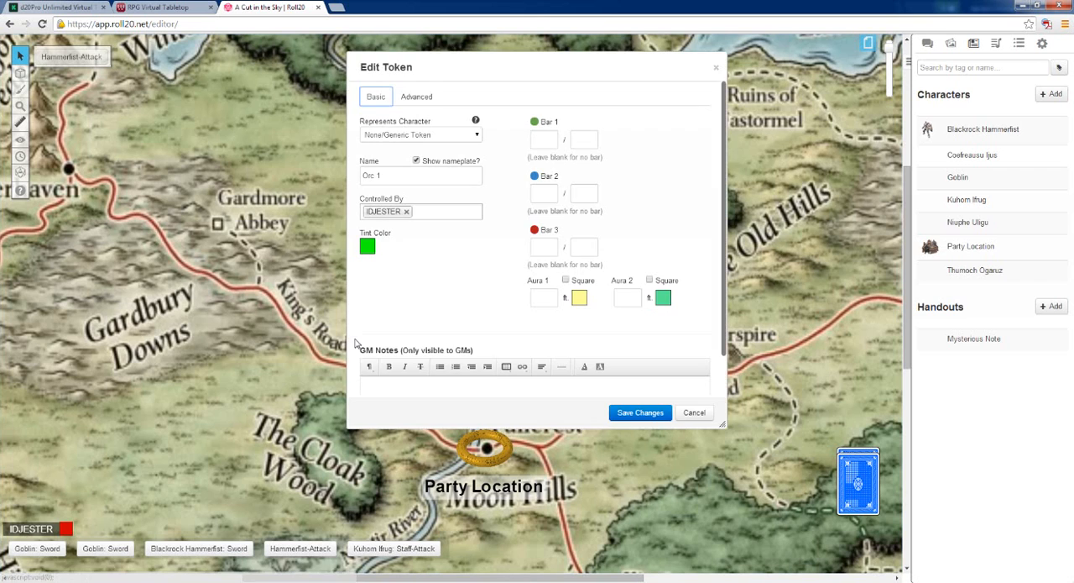
left_click(367, 246)
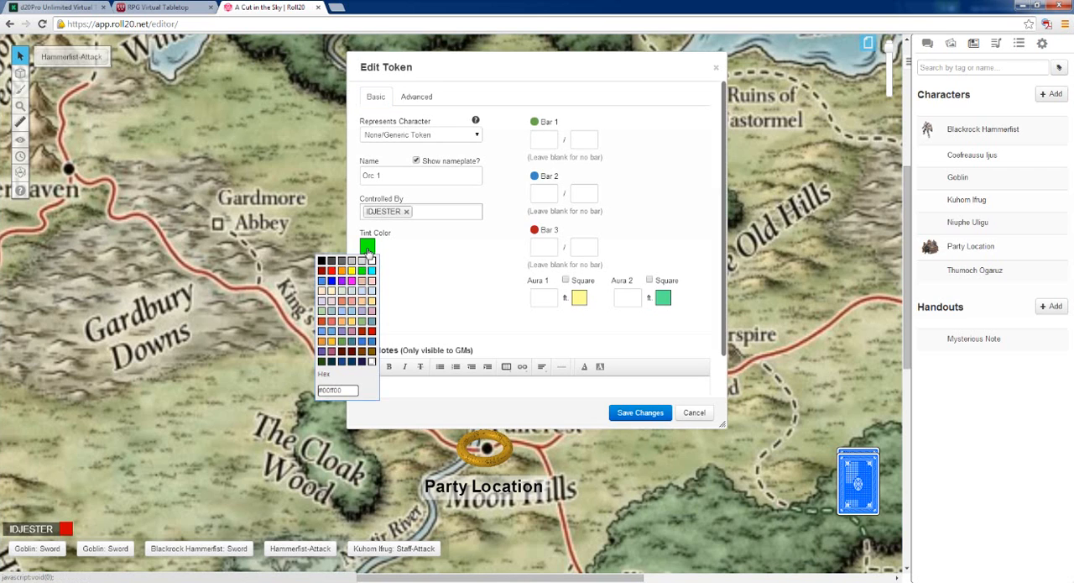
left_click(321, 270)
left_click(615, 413)
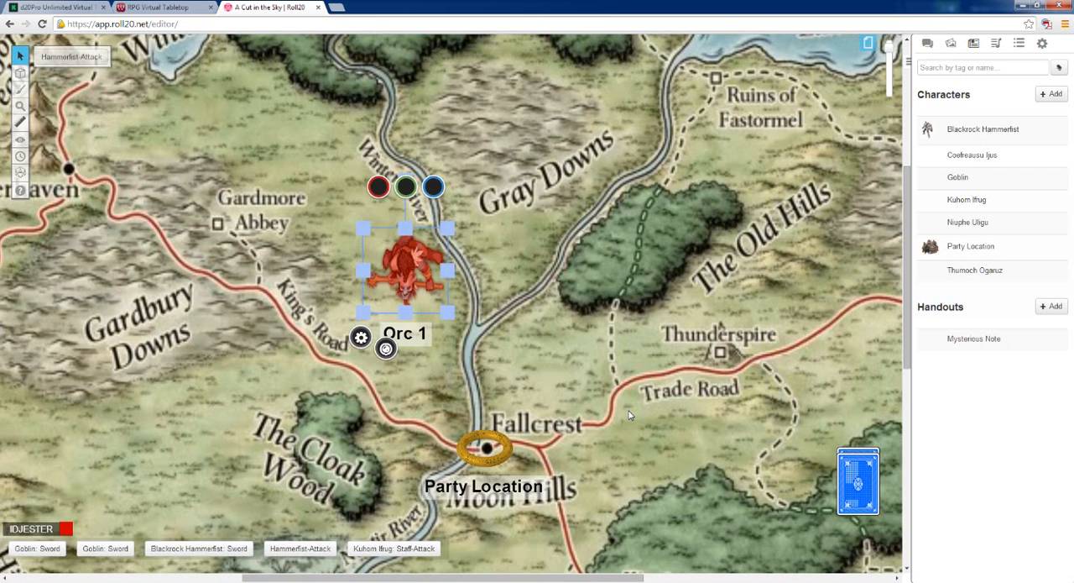
left_click(570, 348)
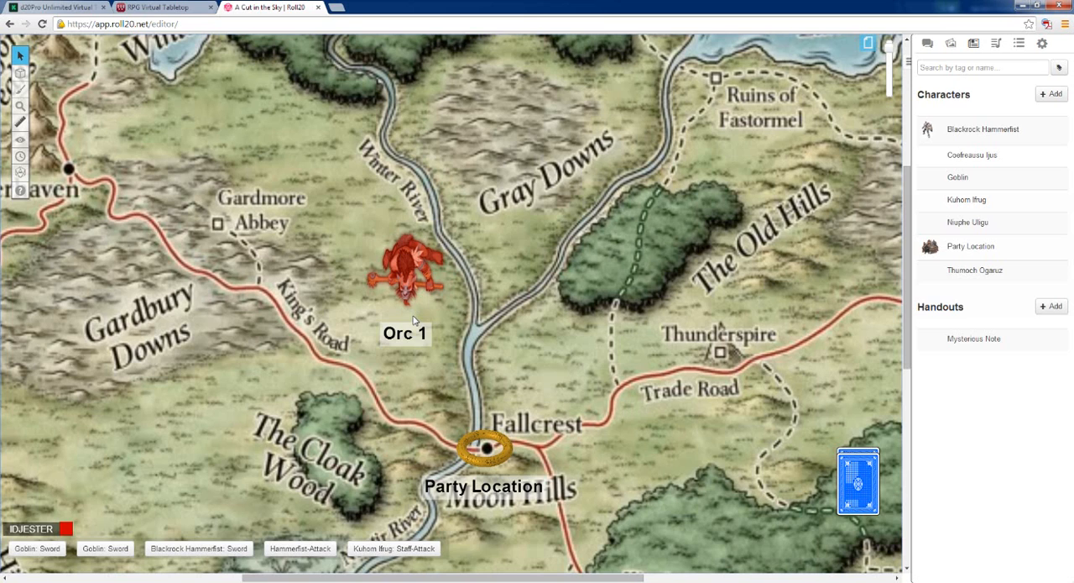
Reset the Orc 1 token's tint to transparent, set its Bar 3 to 10 / 10, and save the changes
right_click(413, 275)
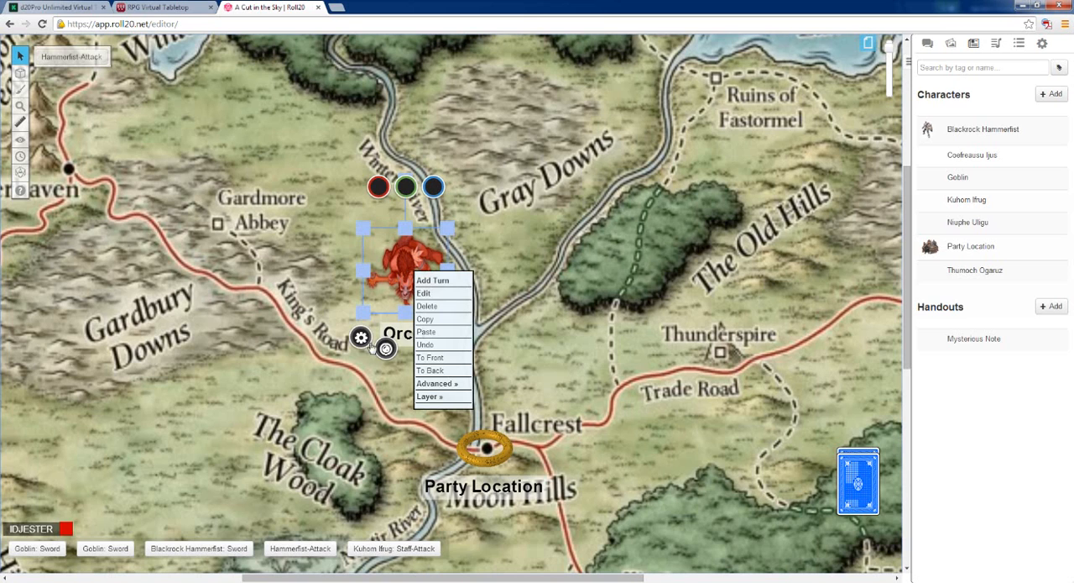
left_click(424, 293)
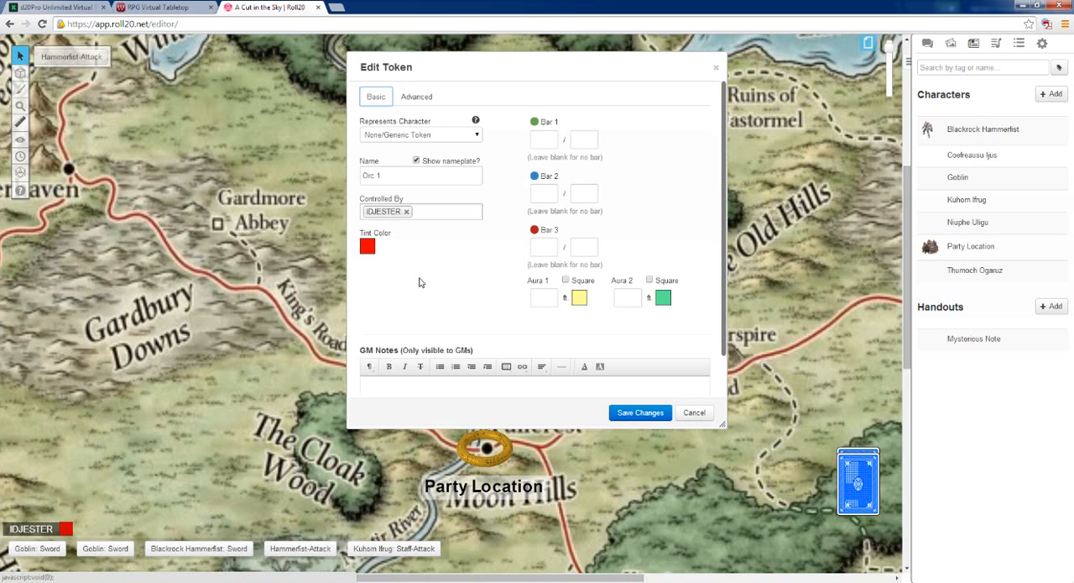
left_click(369, 249)
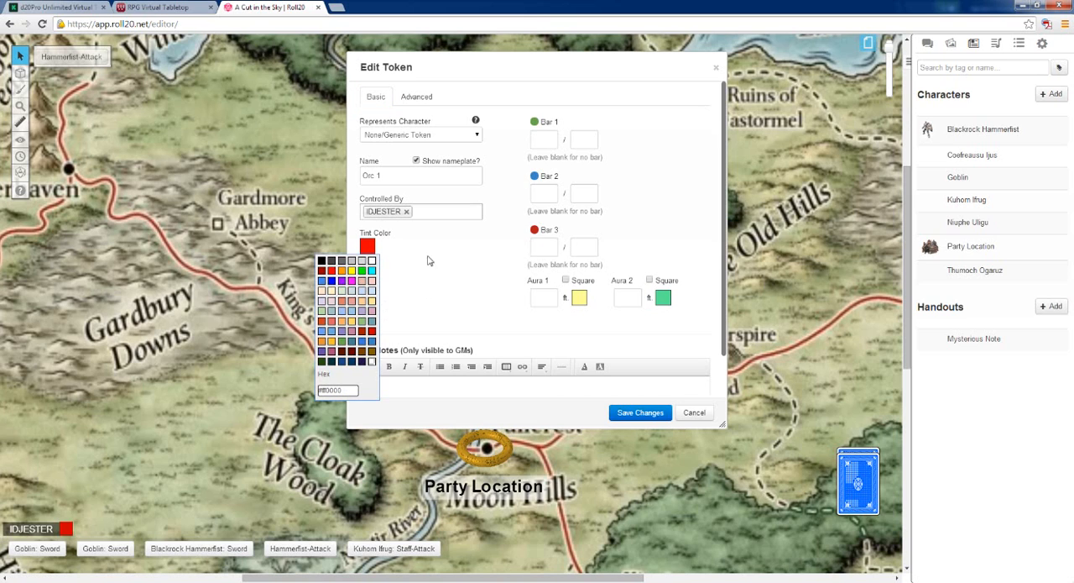
left_click(371, 361)
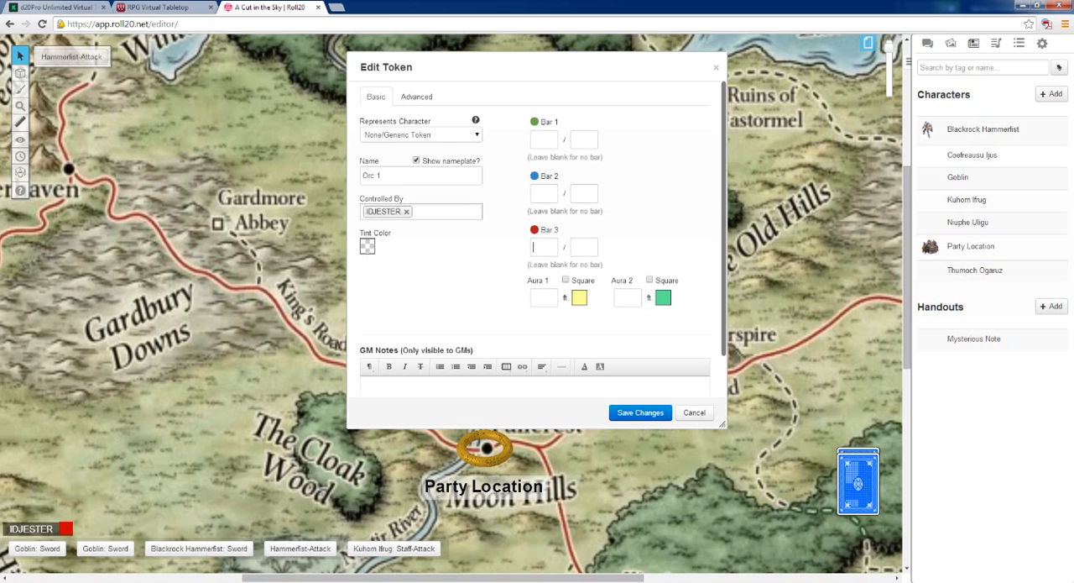
left_click(532, 246)
key("Tab")
left_click(644, 413)
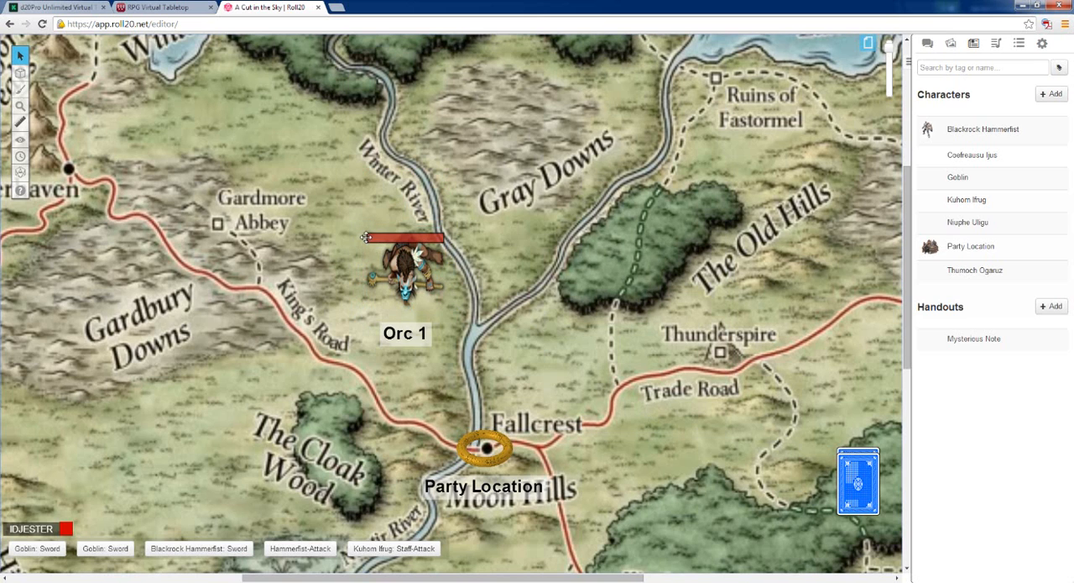
Check the Bar 3 bubble above the selected Orc 1 token, and deselect the token
left_click(403, 277)
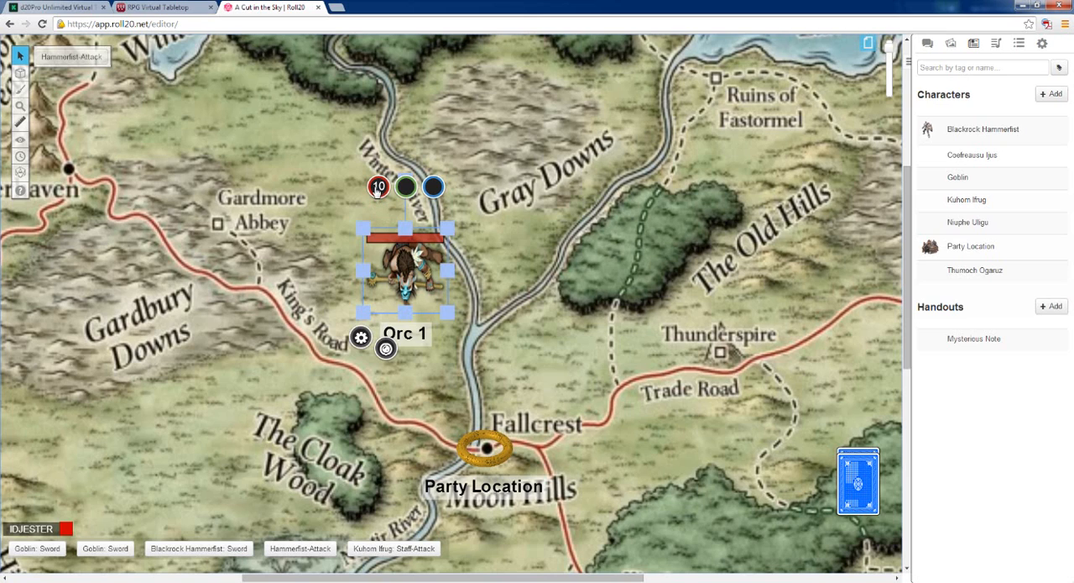
left_click(537, 279)
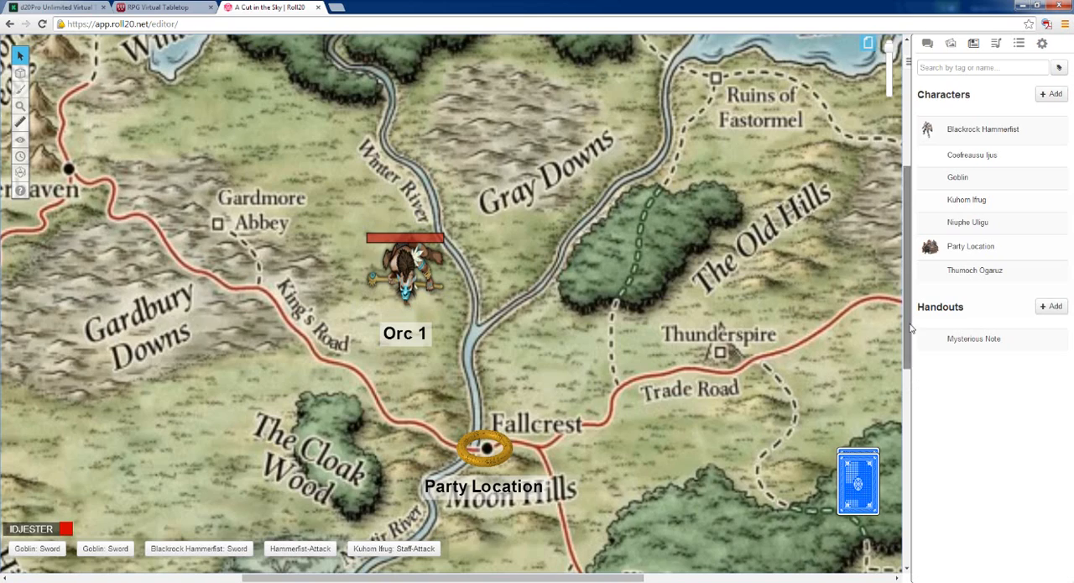
mouse_move(909, 329)
left_mouse_down()
mouse_move(918, 446)
mouse_move(911, 324)
left_mouse_up()
Re-join the game as a player, dismiss the welcome message, and view the Orc 1 token from the player's side
left_click(1042, 46)
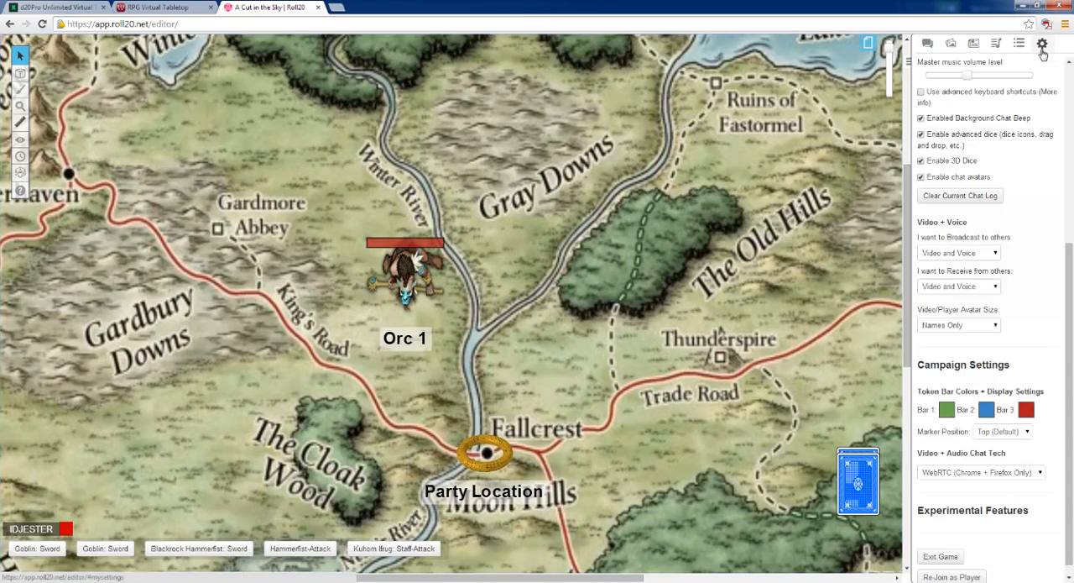
scroll(1069, 410, "down", 1)
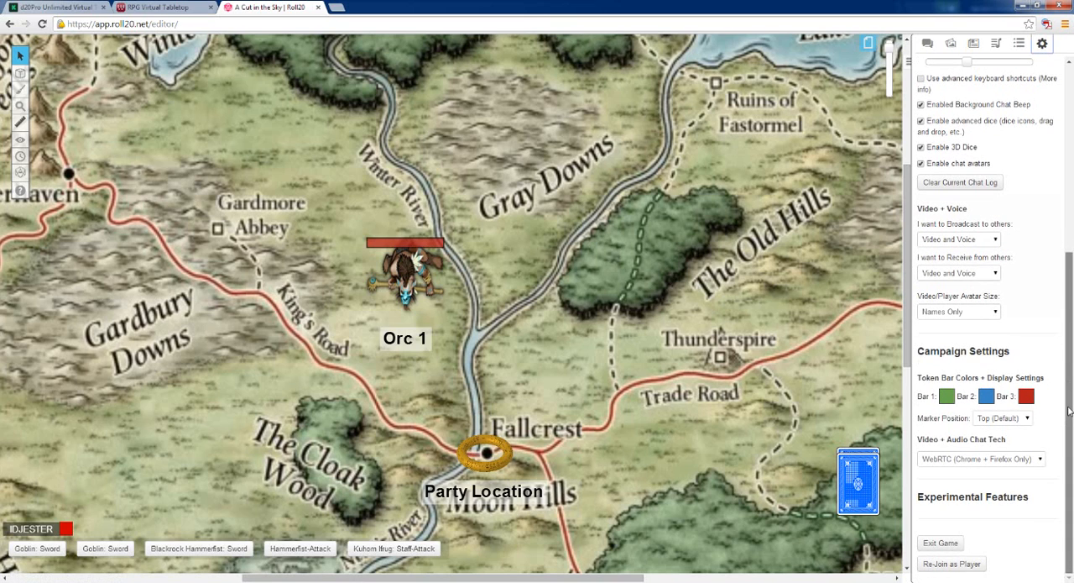
left_click(951, 564)
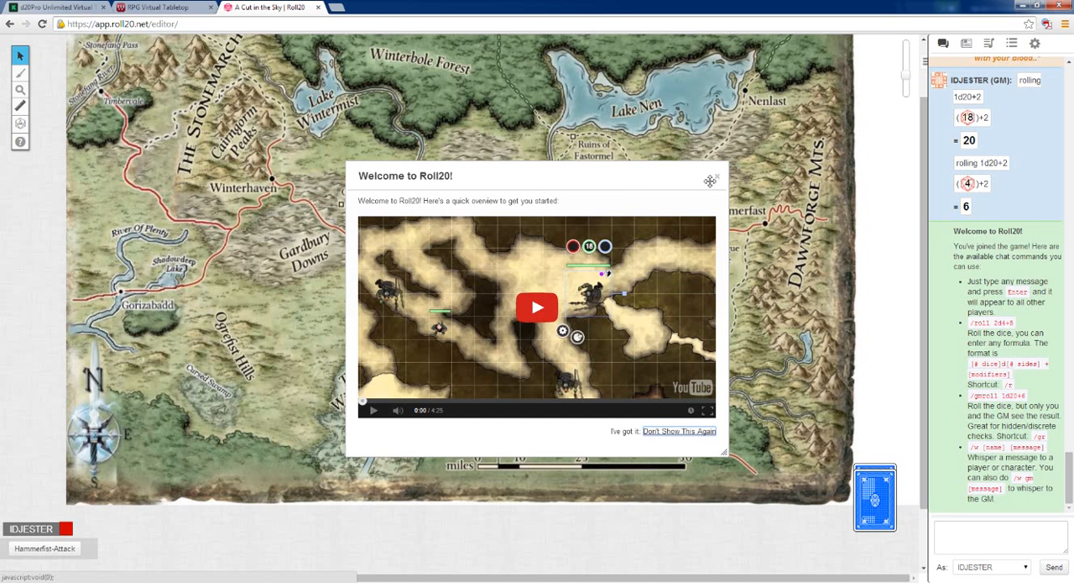
left_click(718, 179)
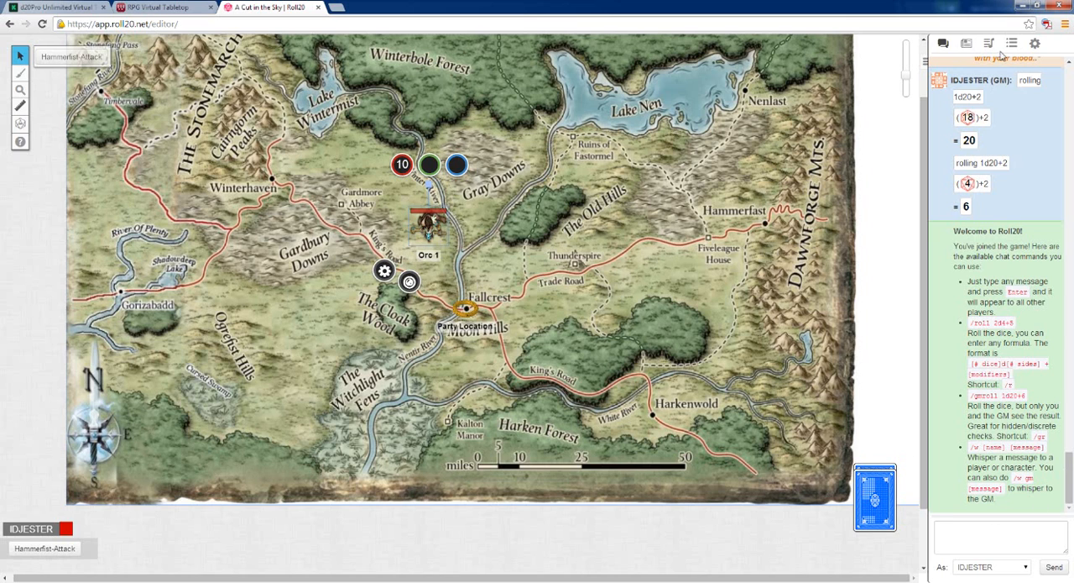
Re-join the game as GM and dismiss the welcome message
left_click(1032, 46)
scroll(961, 504, "down", 5)
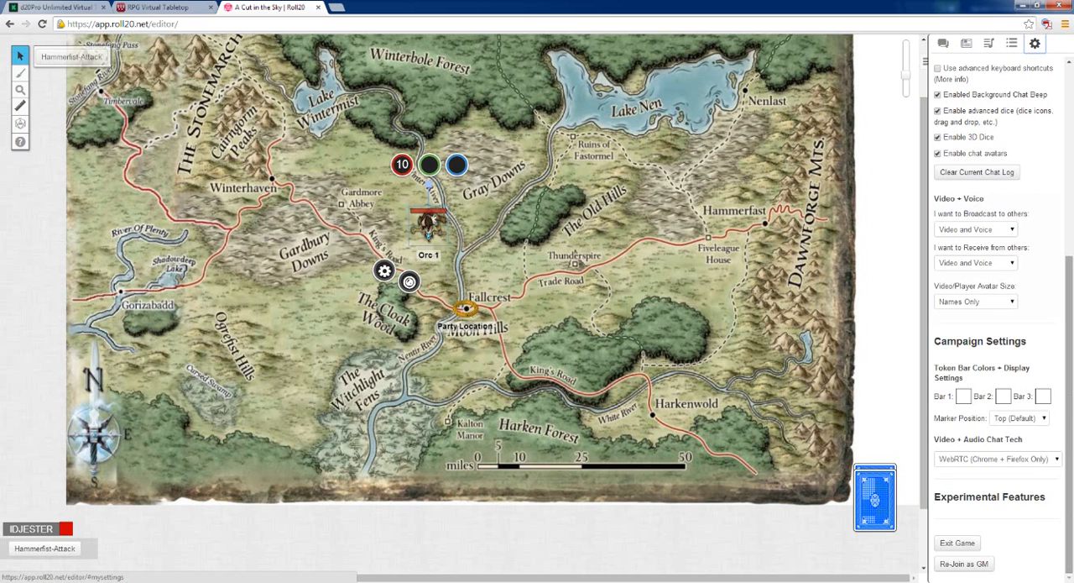
left_click(963, 564)
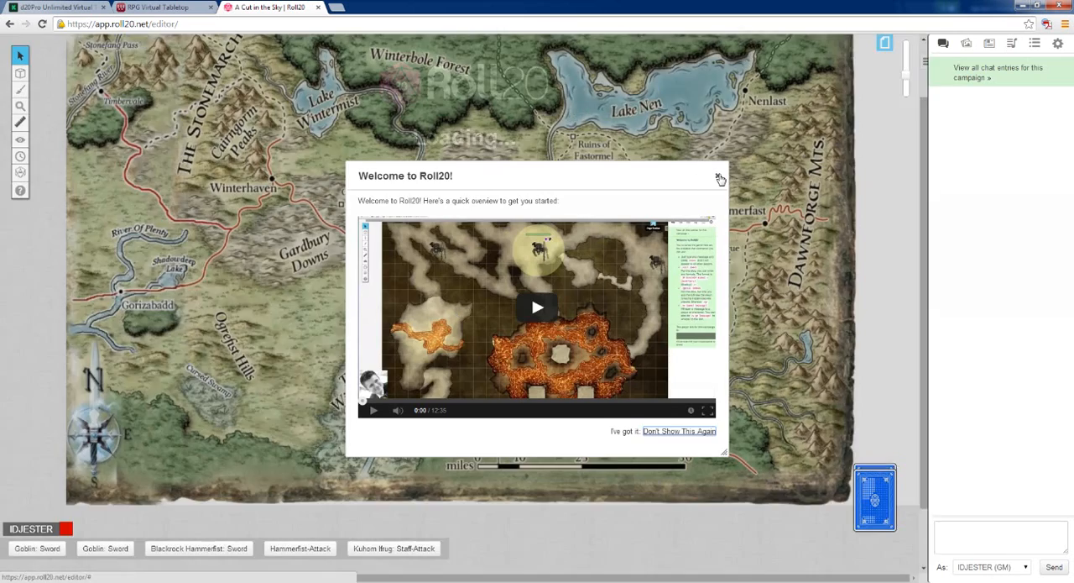
left_click(719, 177)
Examine the Orc 1 token's player permissions for seeing and editing its name, bars and auras, and its Controlled By setting
left_click(429, 222)
left_click(386, 272)
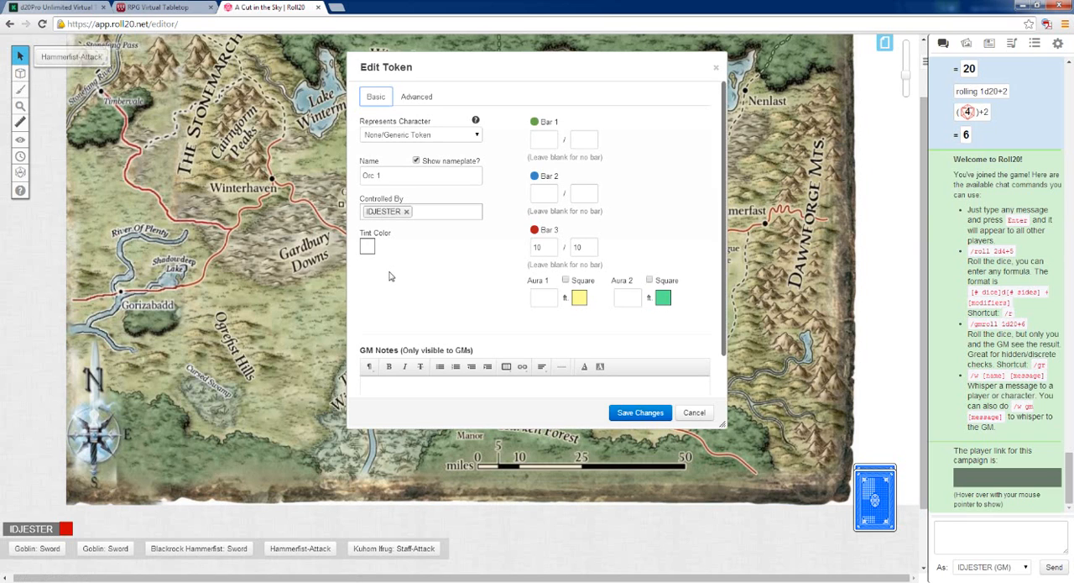
left_click(414, 101)
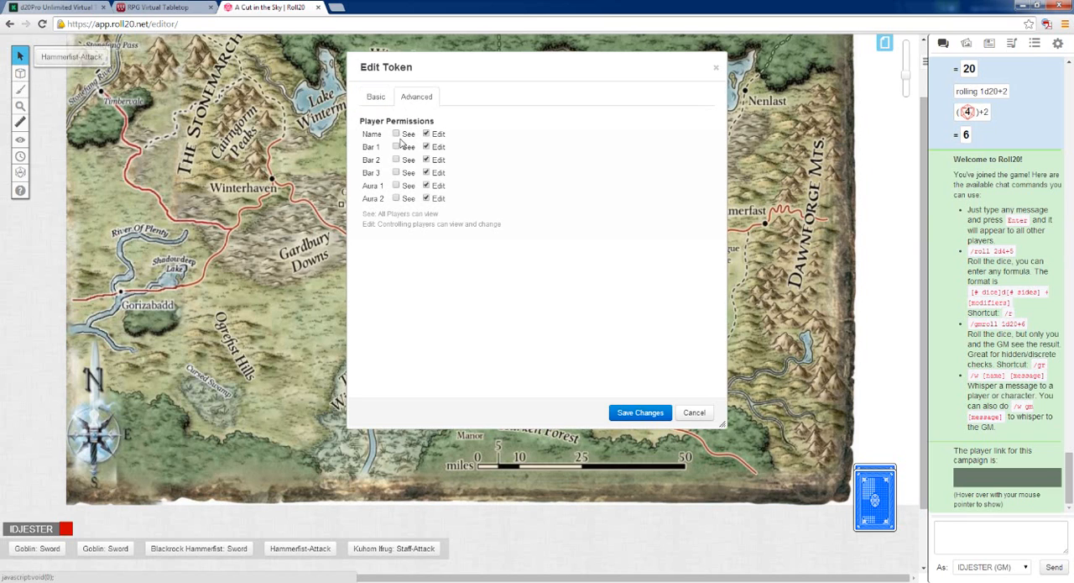
left_click(375, 96)
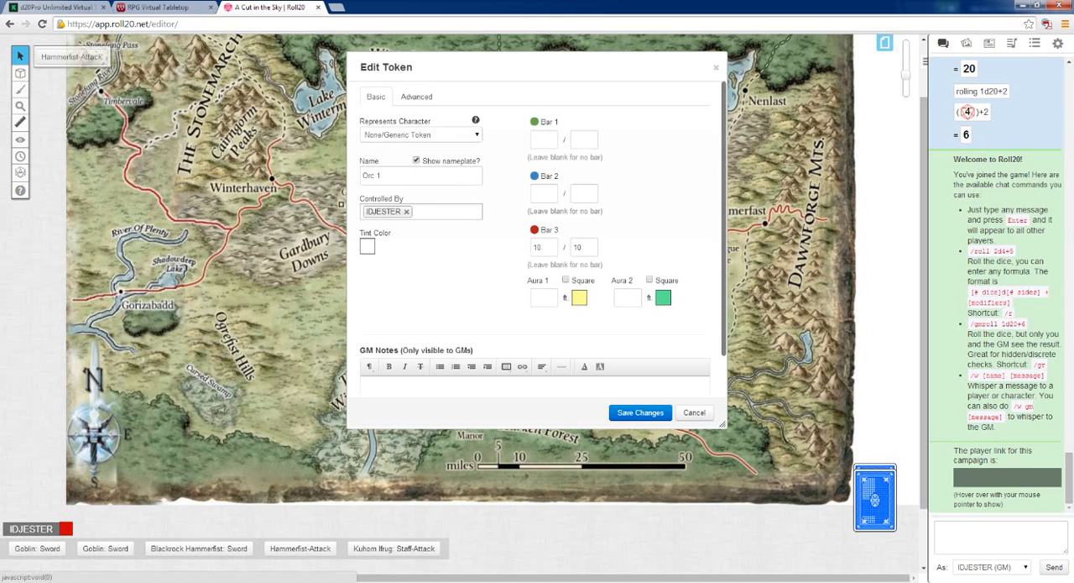
left_click(414, 214)
left_click(438, 294)
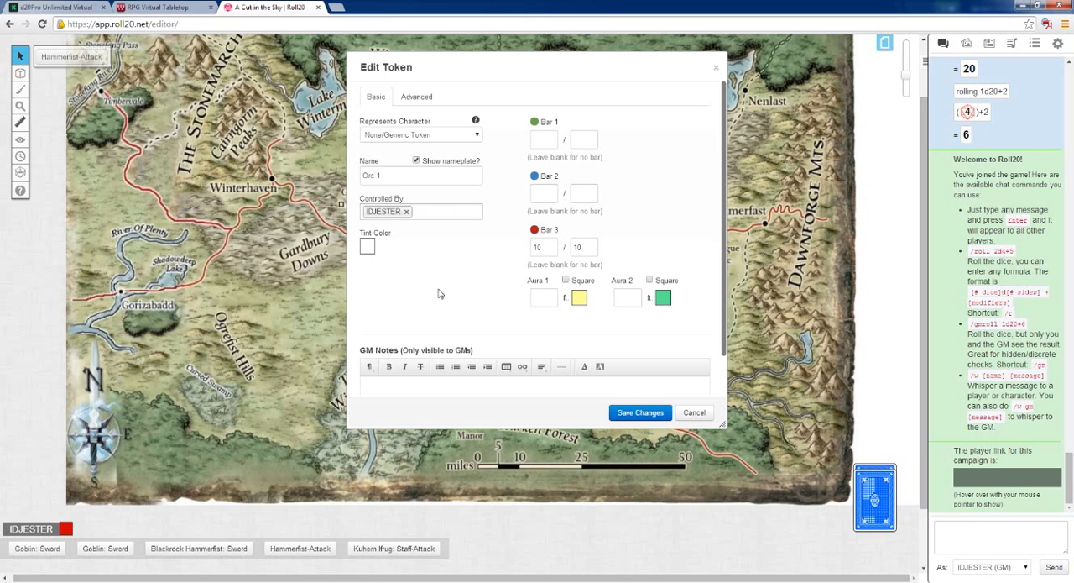
Review the Orc 1 token's advanced permissions and basic settings once more, and close them without saving
left_click(410, 102)
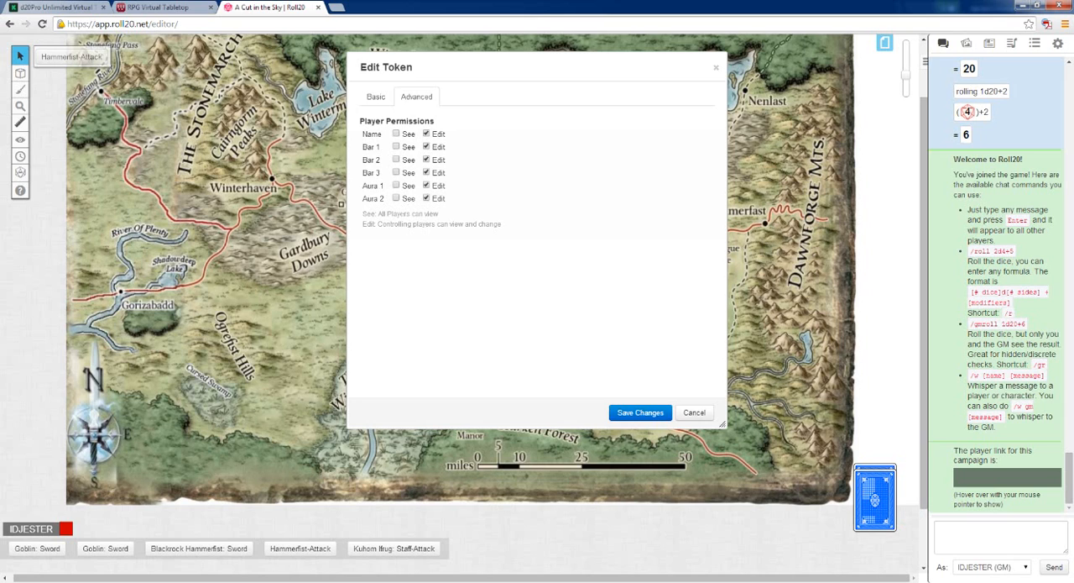
left_click(375, 102)
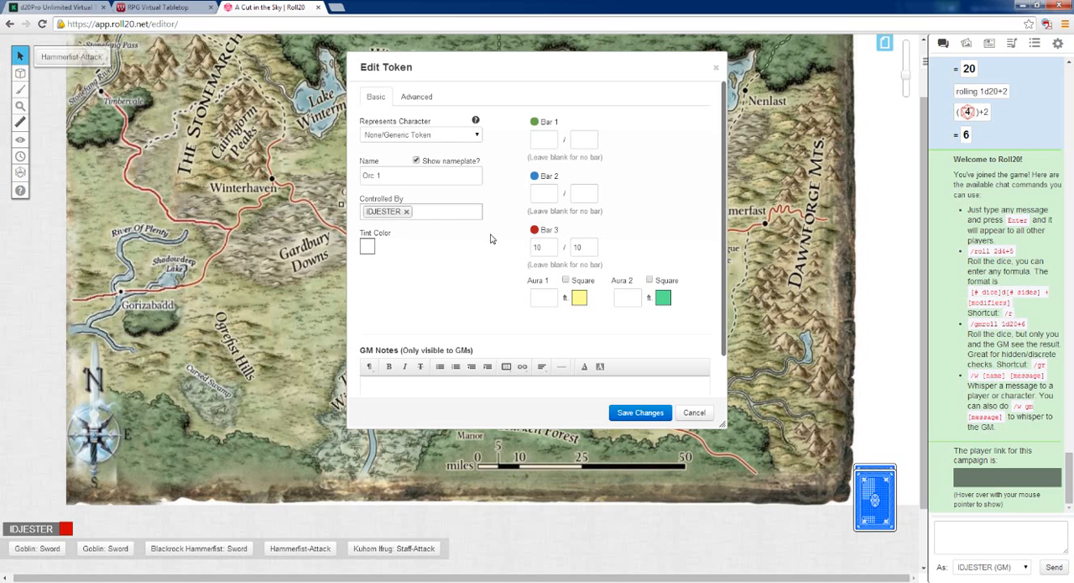
left_click(694, 412)
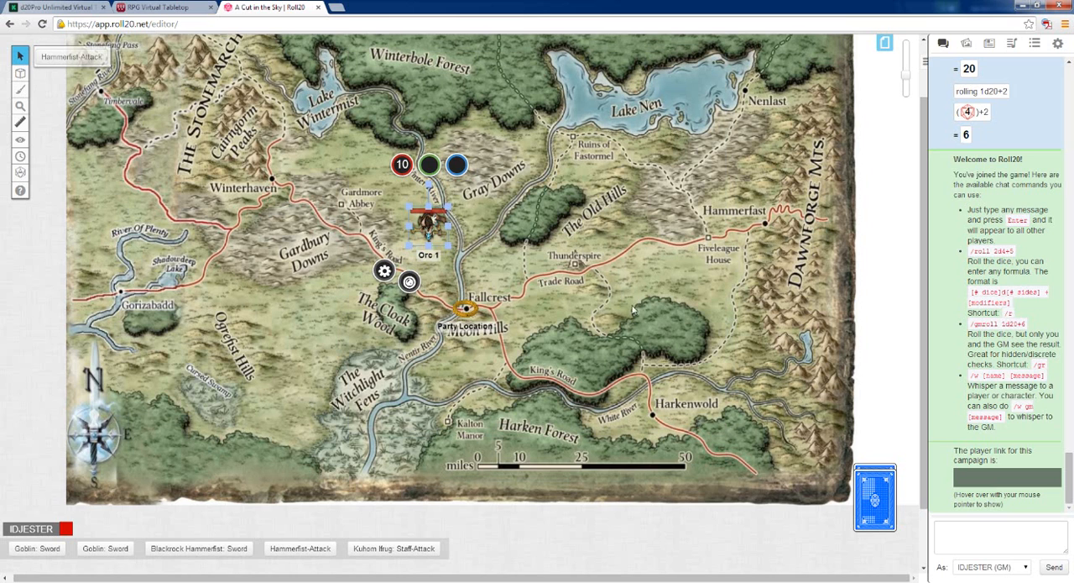
Subtract 5 from the Orc 1 token's red Bar 3 with a relative entry in its bubble, and deselect the token
left_click(401, 165)
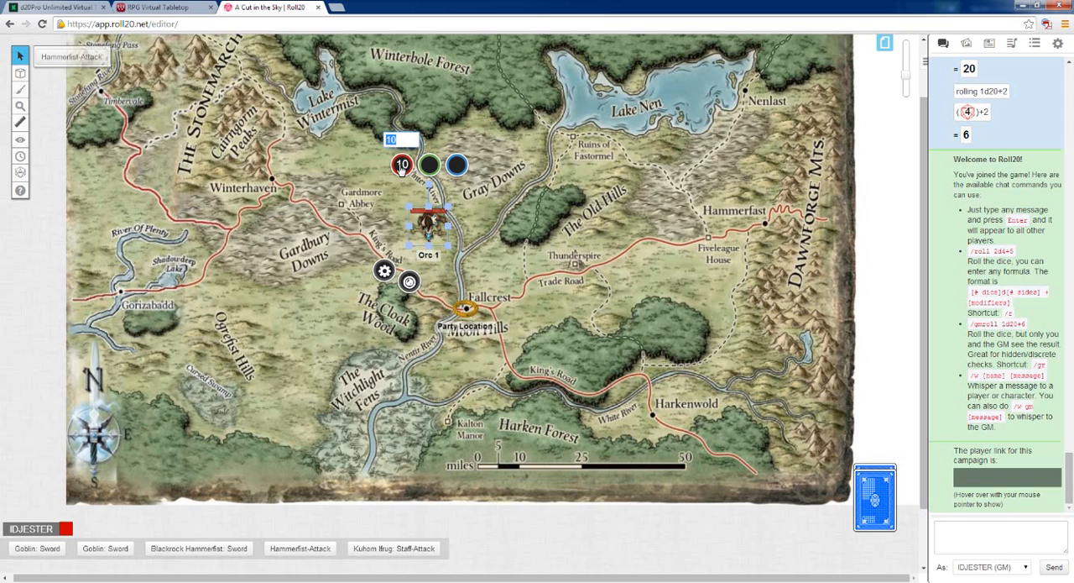
key("BackSpace")
type("-5")
key("Return")
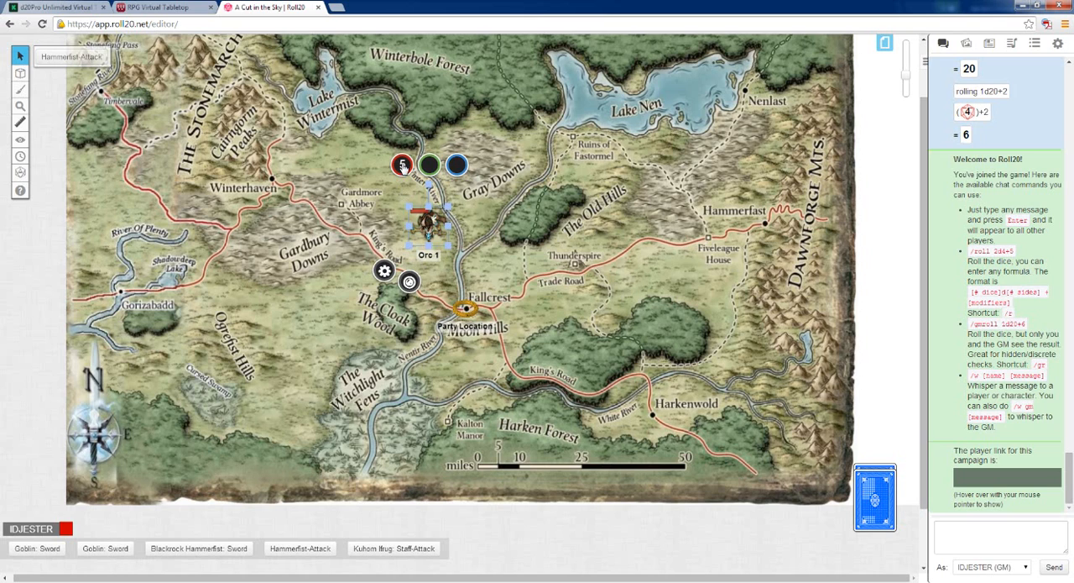
left_click(495, 280)
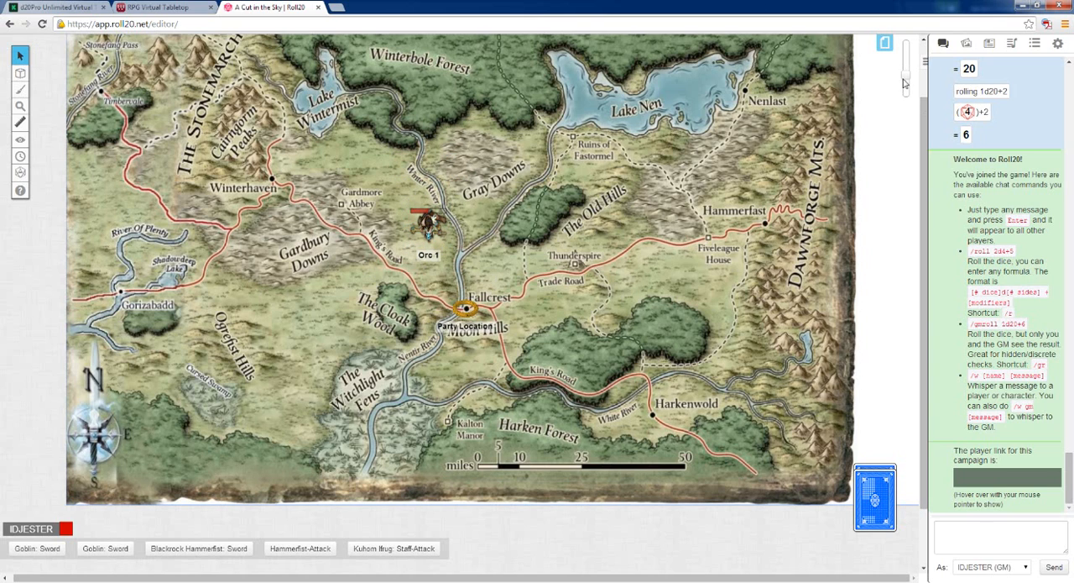
Subtract 3 more from Orc 1's red Bar 3 on a closer map view, and deselect the token
left_click_drag(905, 76, 906, 55)
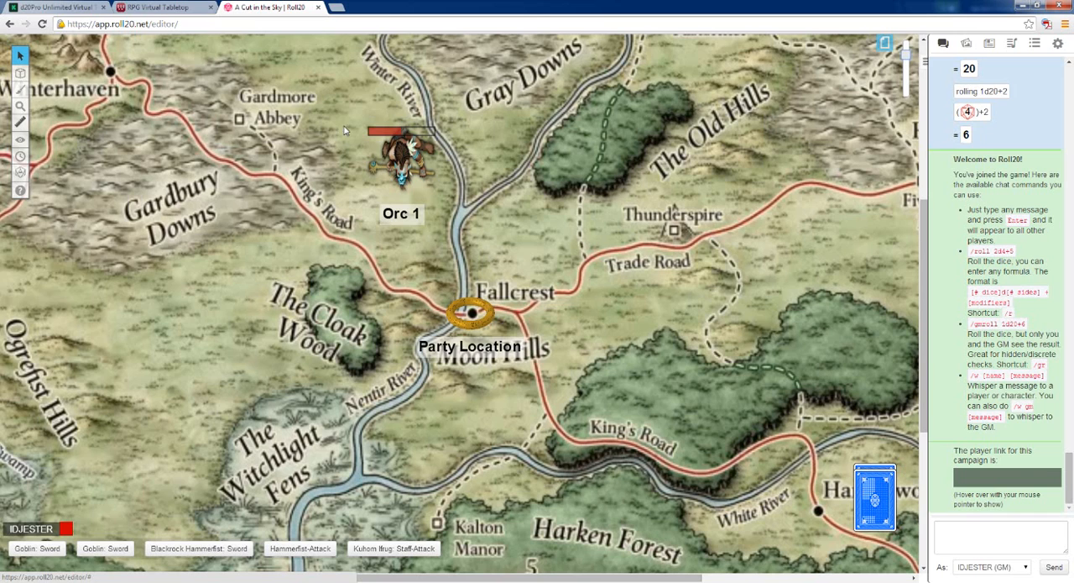
left_click(401, 150)
left_click(376, 81)
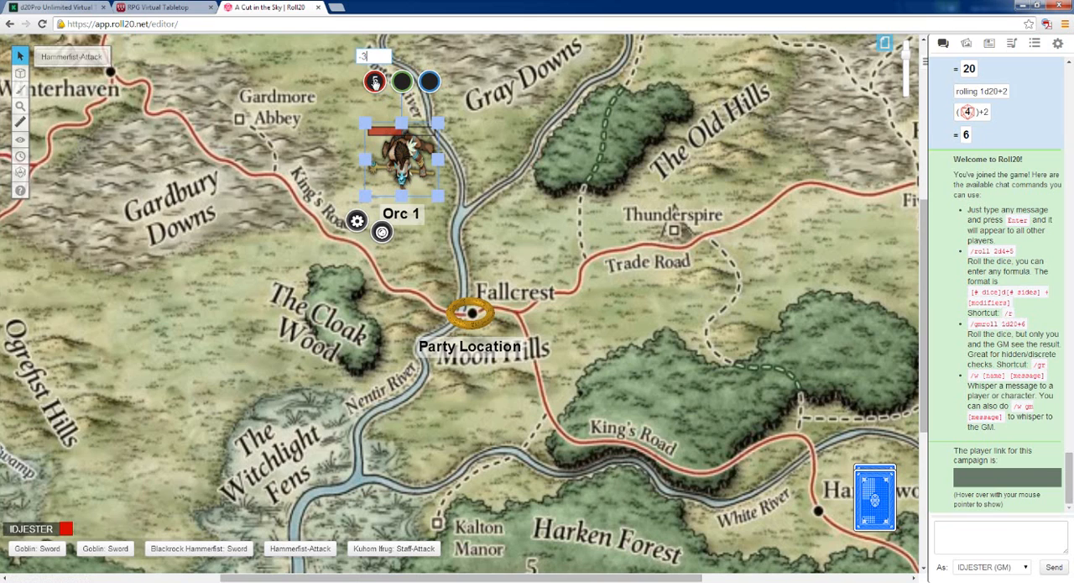
key("Return")
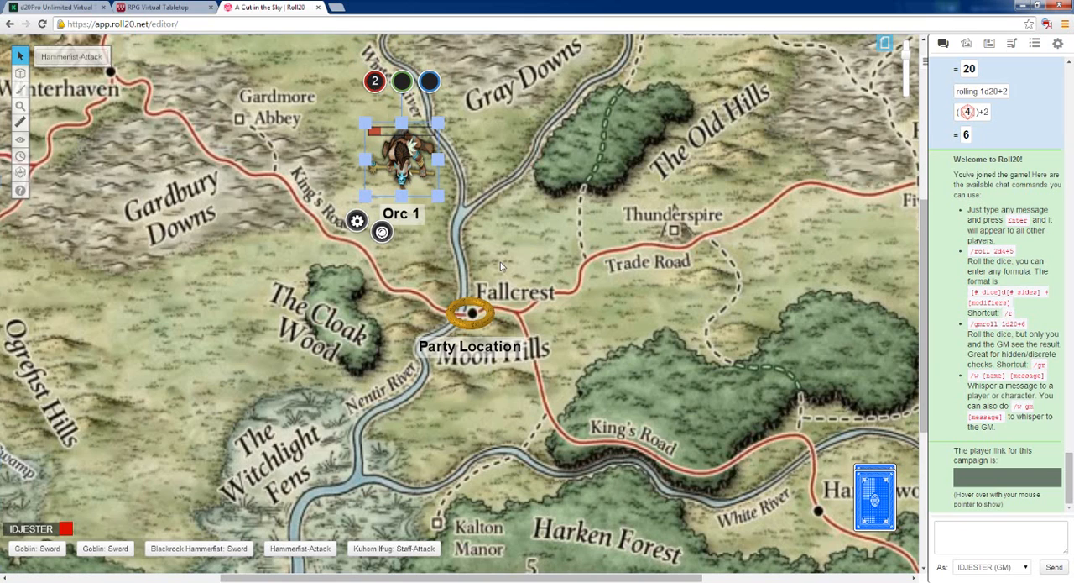
left_click(500, 262)
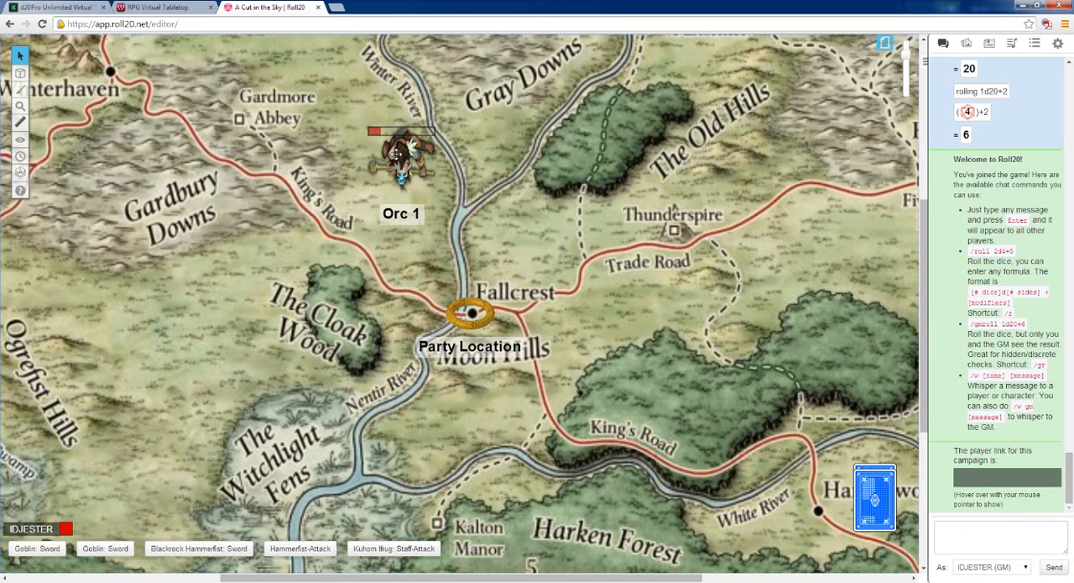
Check the blue Bar 2 bubble above the Orc 1 token, and leave it without entering a value
left_click(396, 154)
left_click(530, 196)
left_click(399, 159)
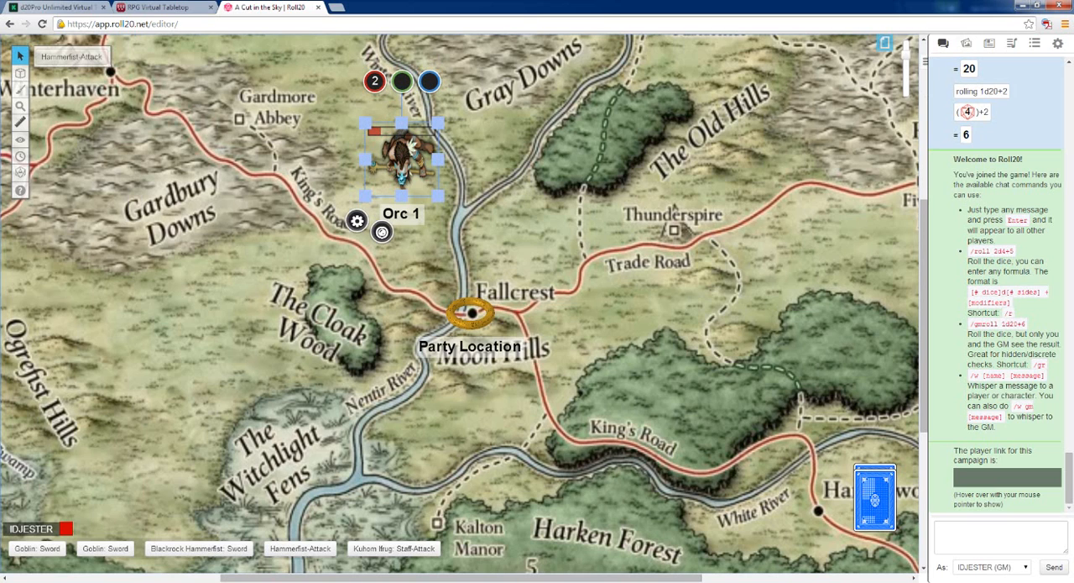
left_click(429, 83)
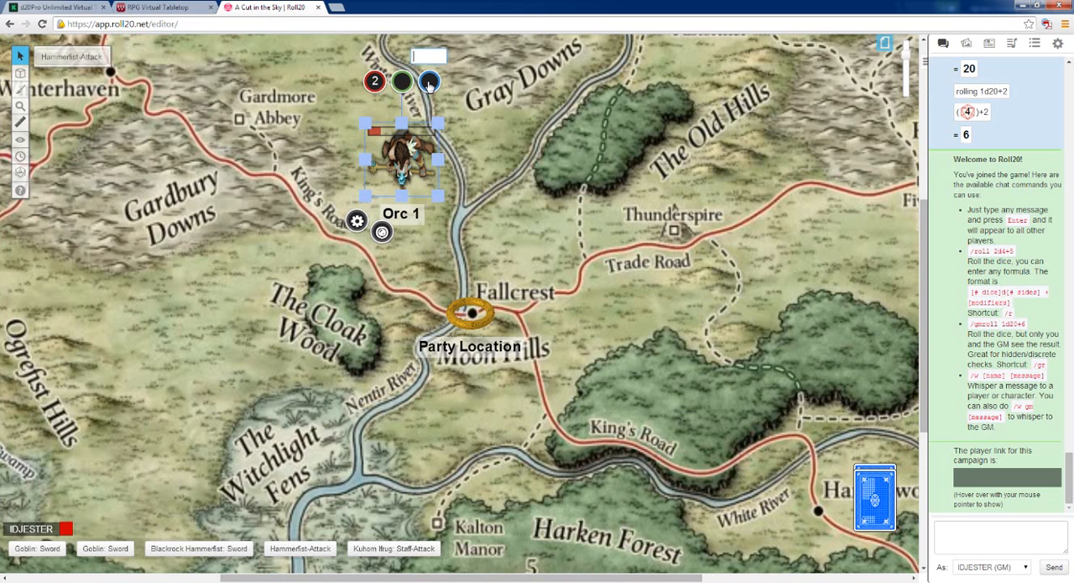
left_click(499, 167)
Set the Orc 1 token's Bar 2 to 13 in its token settings, save the changes and deselect it
left_click(399, 157)
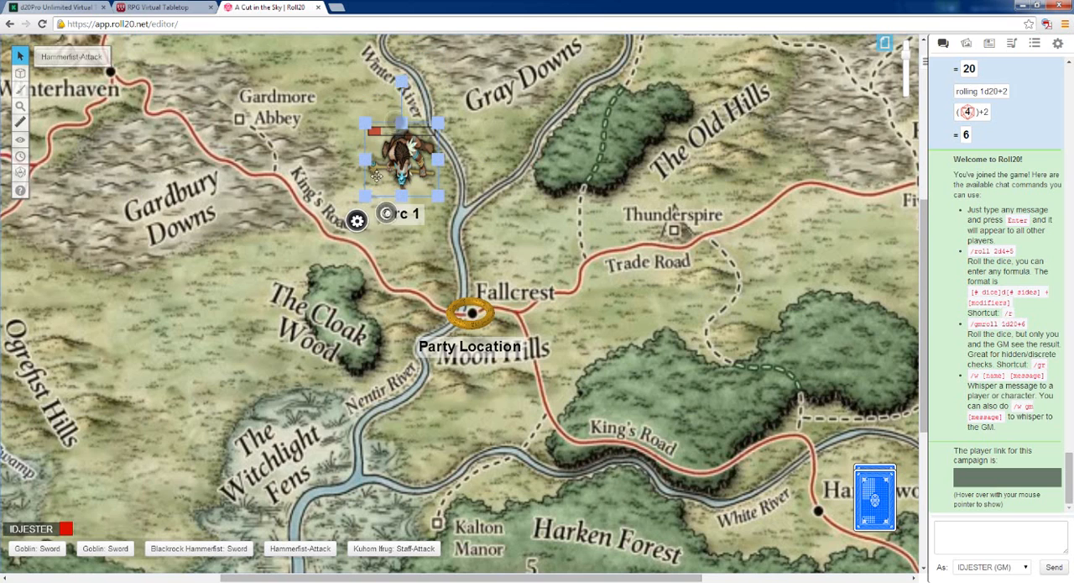
left_click(358, 221)
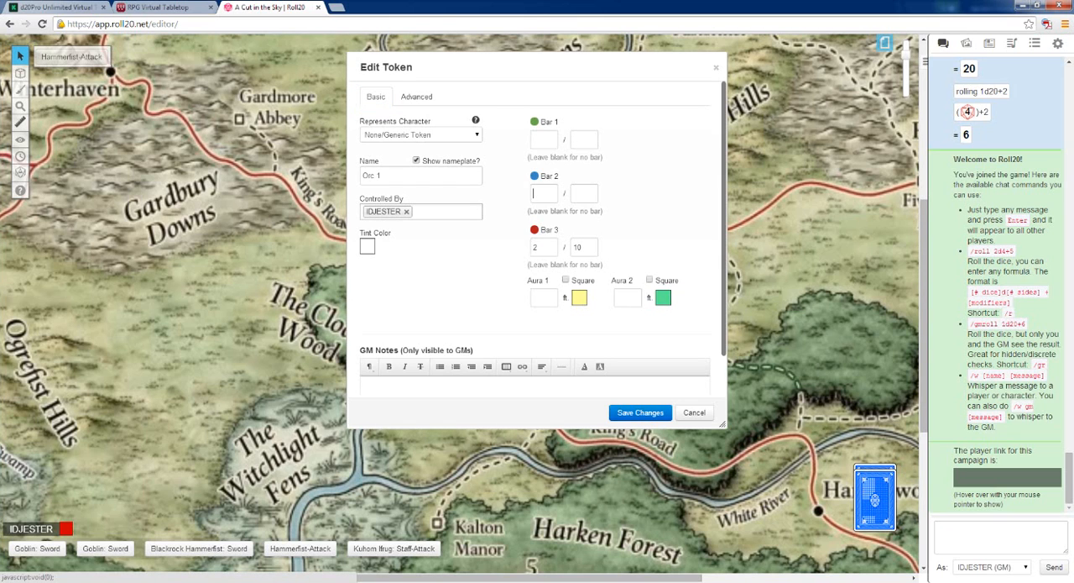
left_click(542, 193)
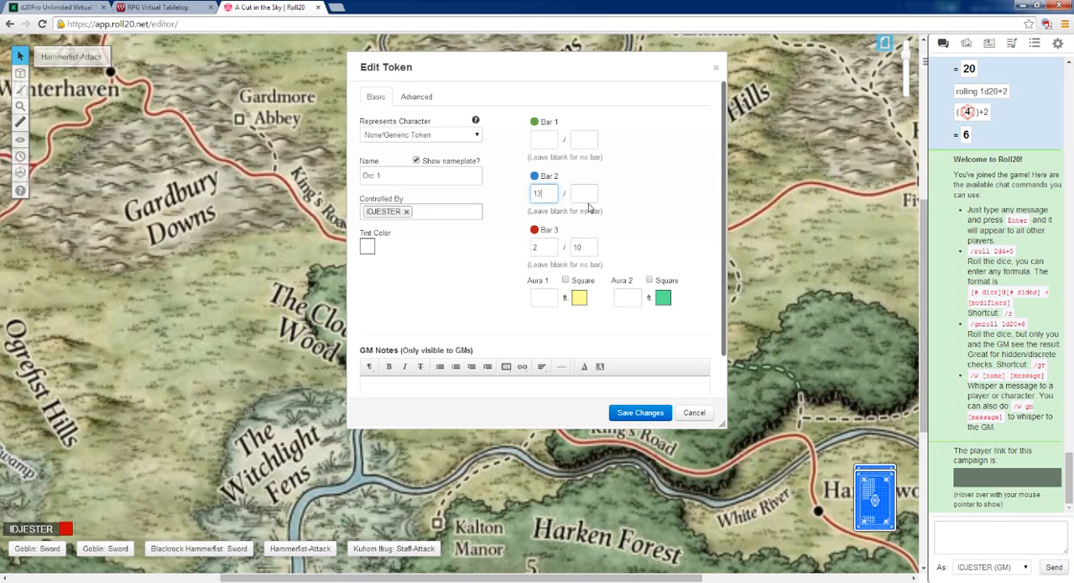
left_click(653, 416)
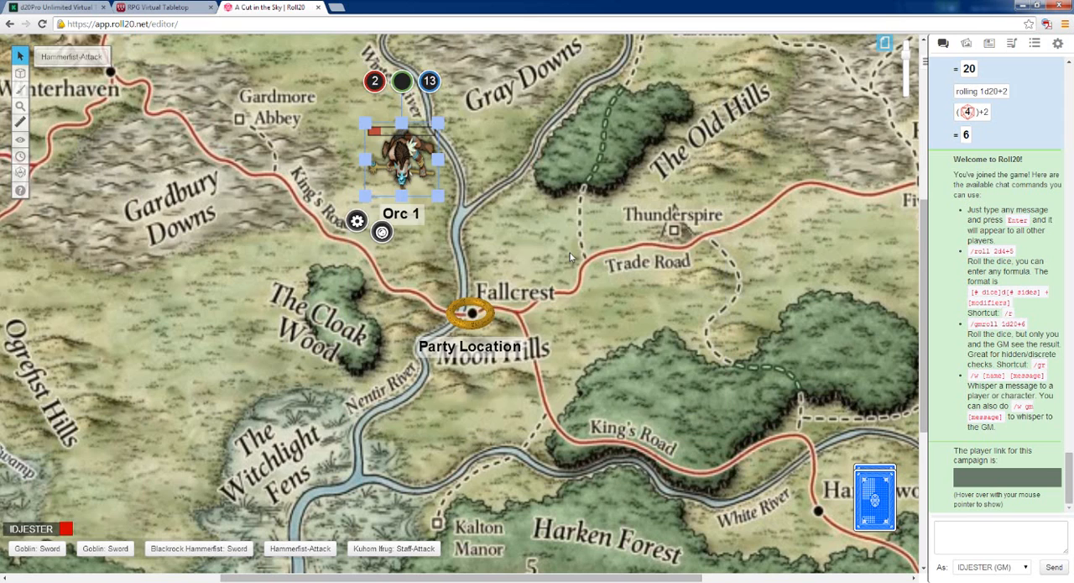
left_click(445, 99)
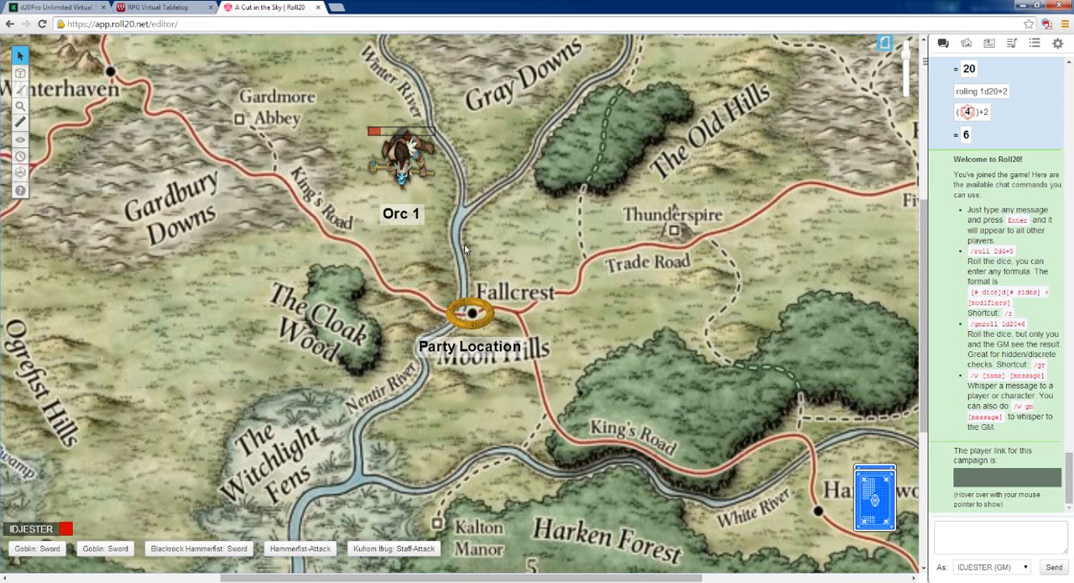
View the Blackrock Hammerfist character's journal entry, close it, and place the character on the map east of Orc 1
left_click(990, 42)
left_click(978, 131)
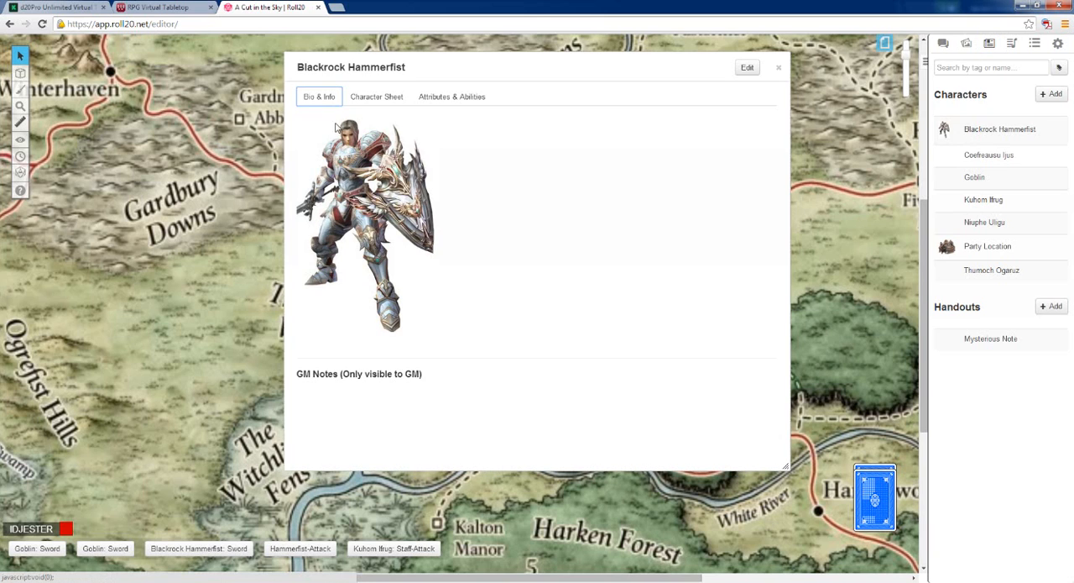
left_click(778, 67)
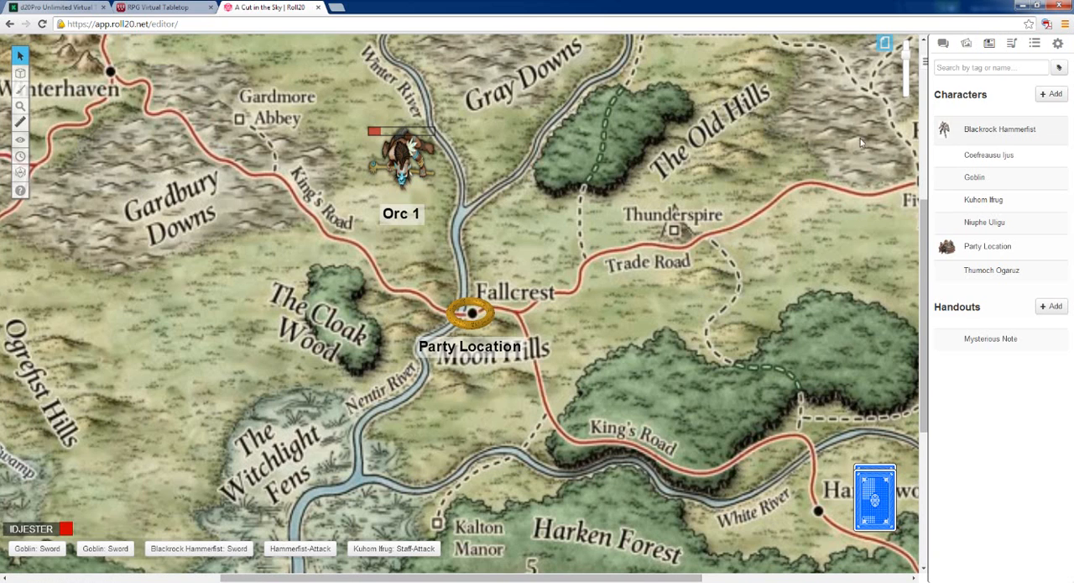
left_click_drag(945, 129, 507, 167)
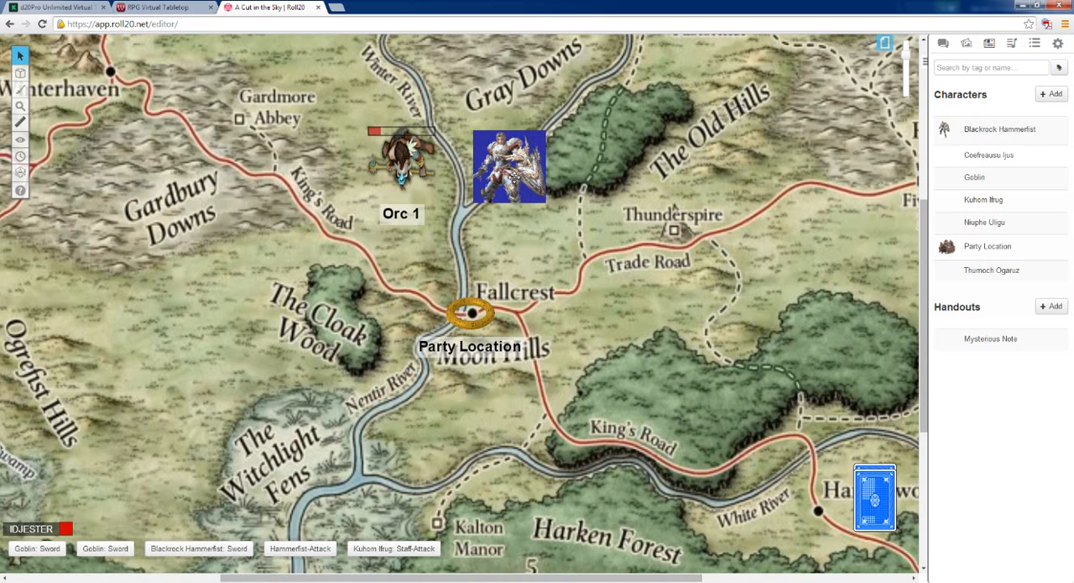
Move the Blackrock Hammerfist token directly beside the Orc 1 token, and deselect it
left_click(509, 174)
left_click(404, 158)
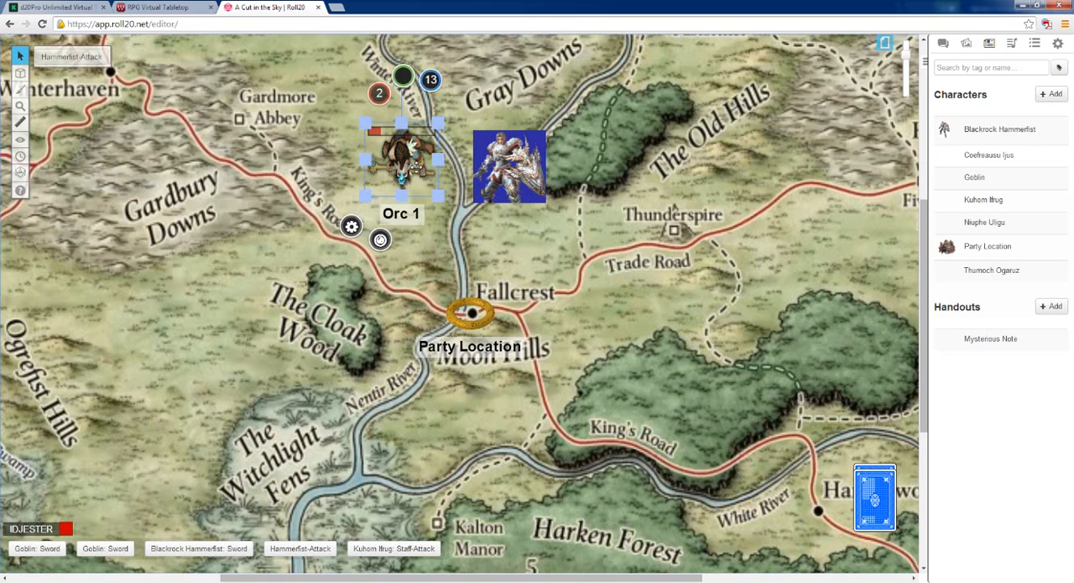
left_click_drag(512, 165, 489, 158)
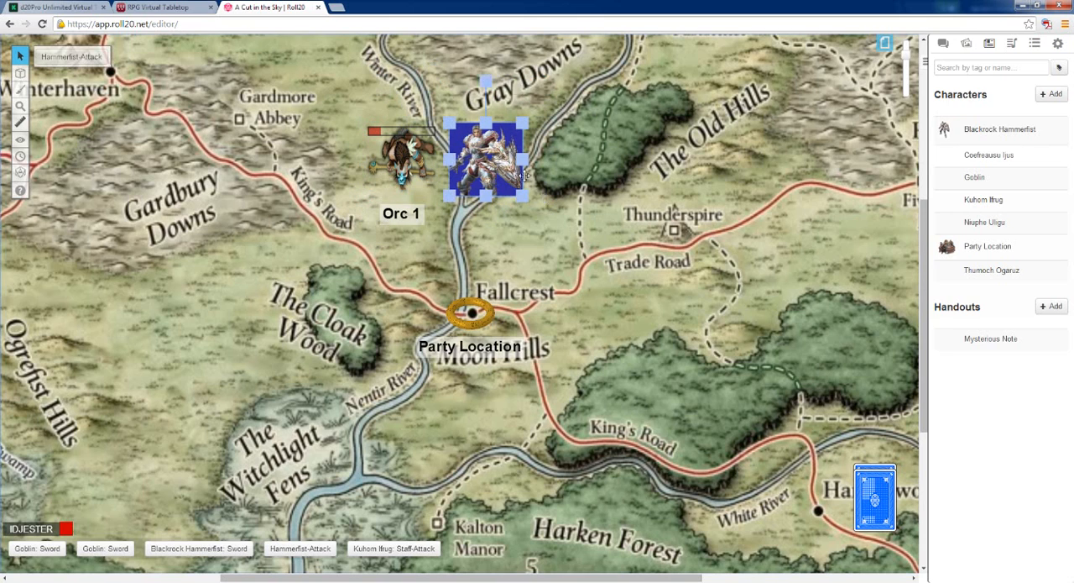
left_click(578, 244)
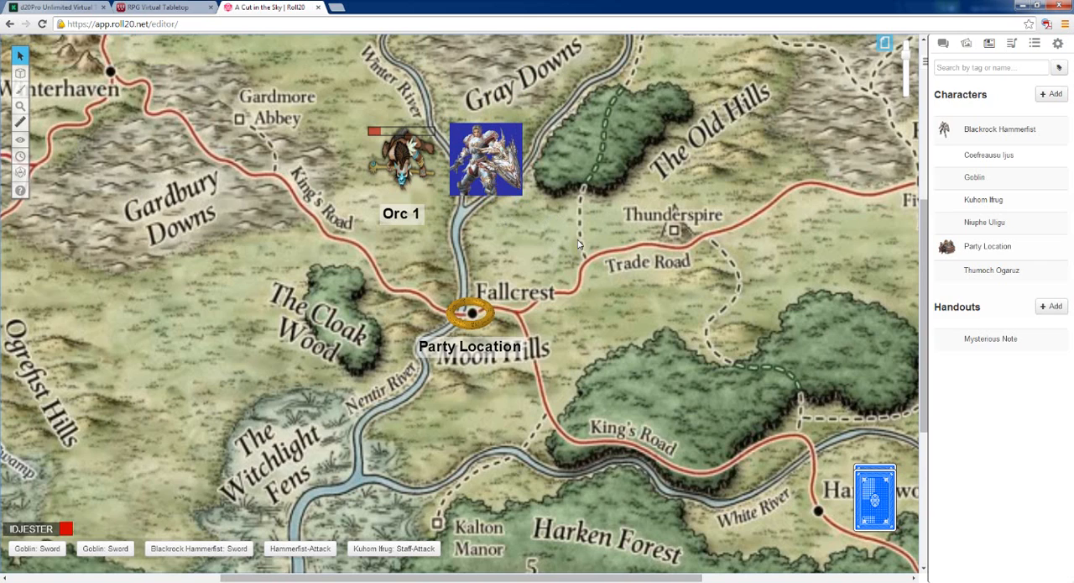
Give the Orc 1 token a square Aura 1, save the changes and view the aura's extent on the map
left_click(403, 158)
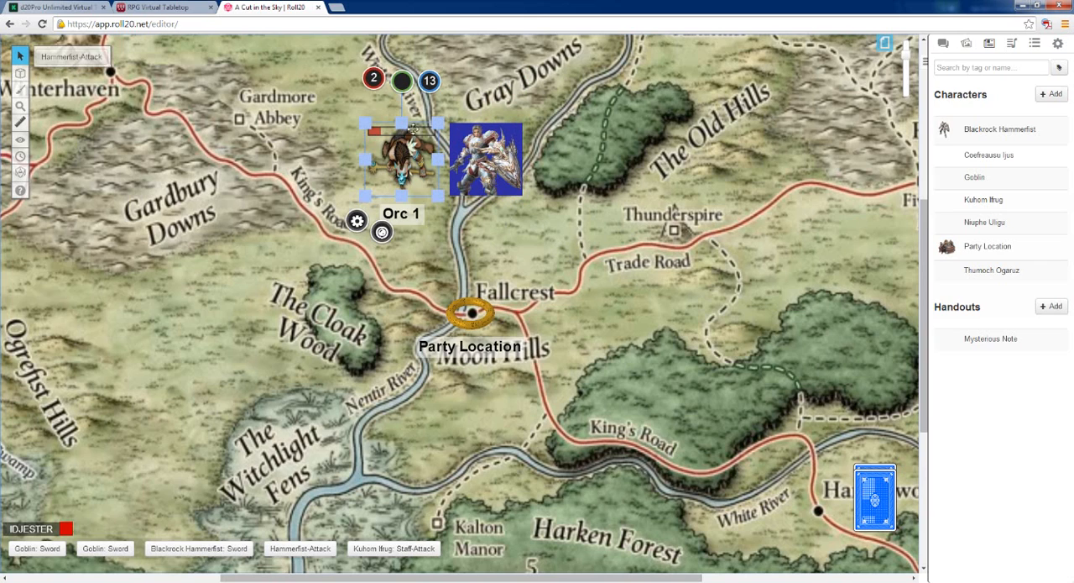
left_click(479, 246)
left_click(401, 160)
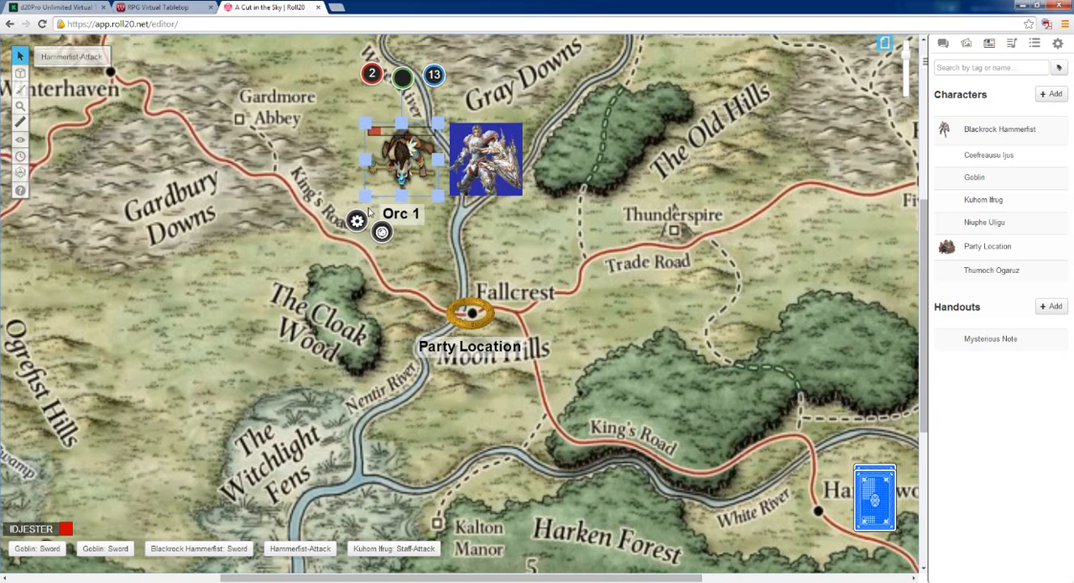
left_click(356, 221)
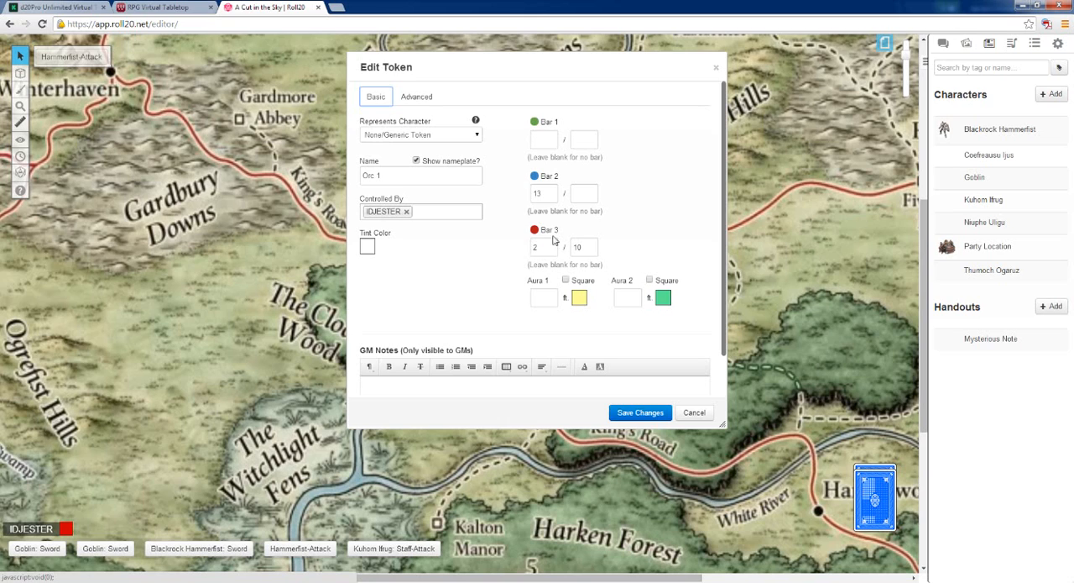
left_click(542, 297)
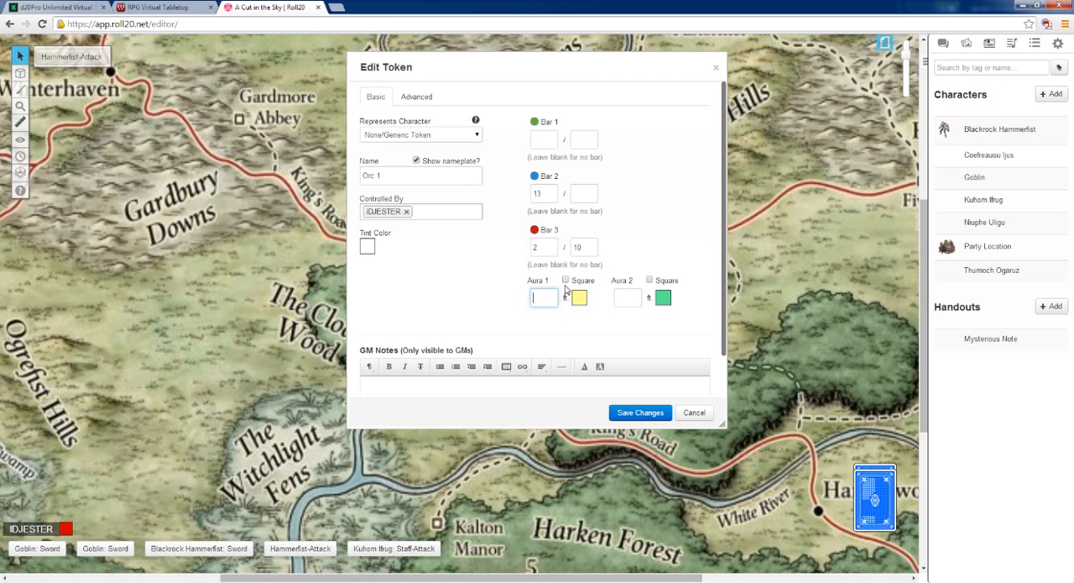
left_click(566, 281)
left_click(534, 298)
left_click(640, 412)
scroll(494, 277, "down", 1)
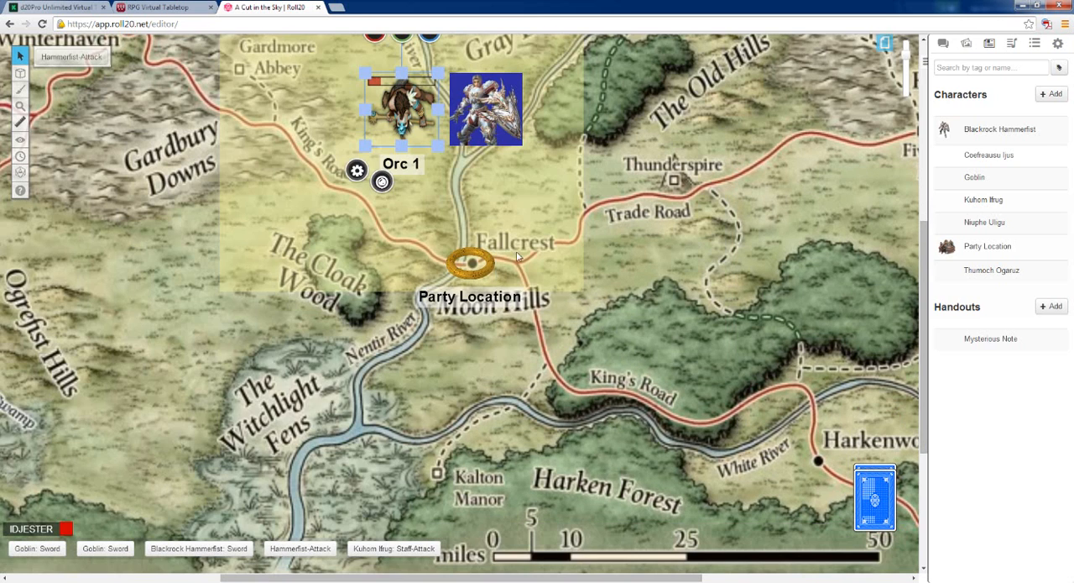
scroll(517, 255, "up", 2)
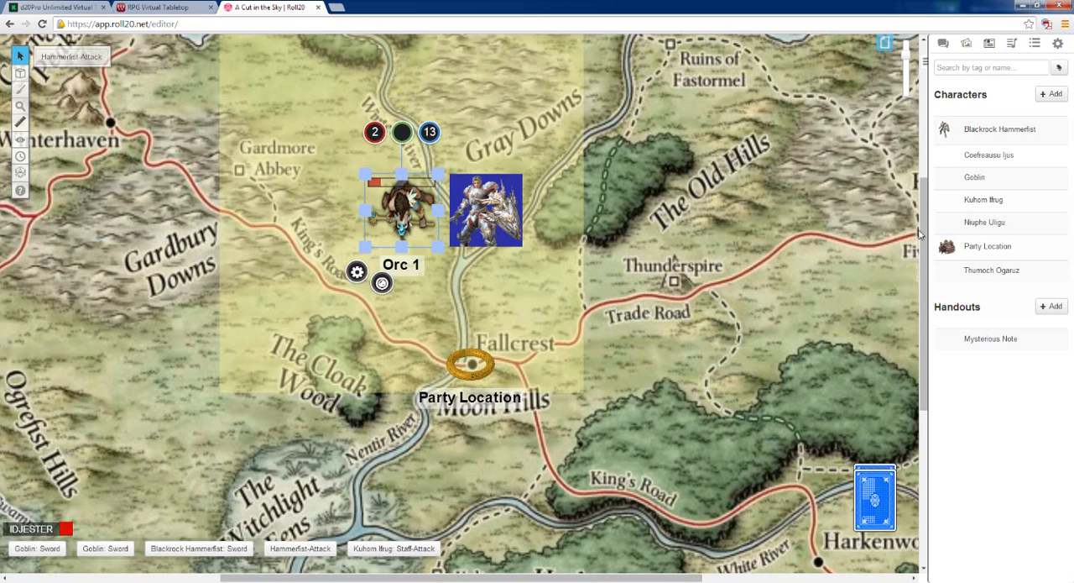
scroll(922, 210, "up", 1)
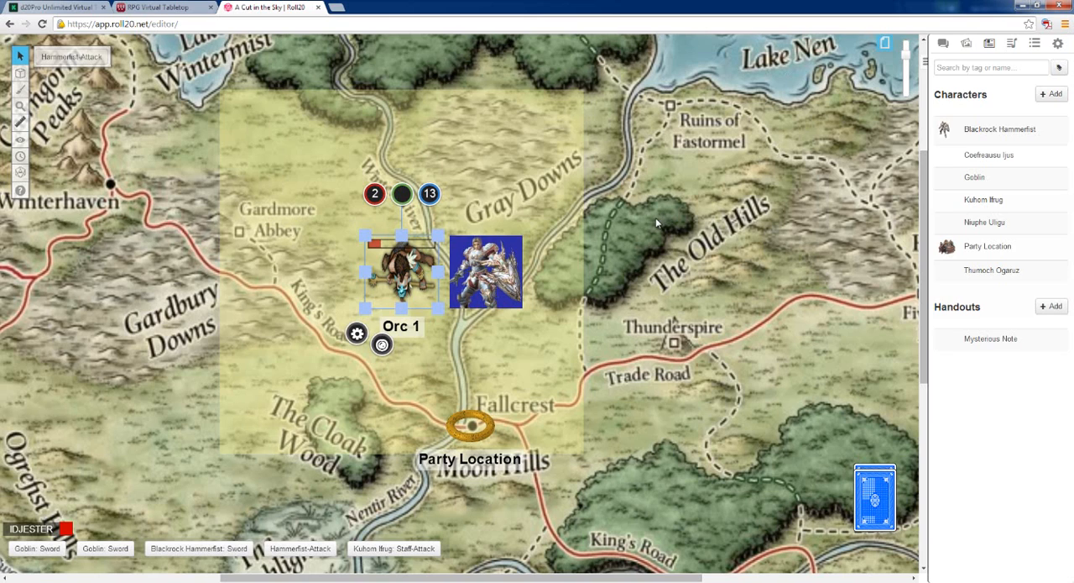
Set Orc 1's Aura 1 to 5 ft and turn off its square shape, saving each change
left_click(357, 334)
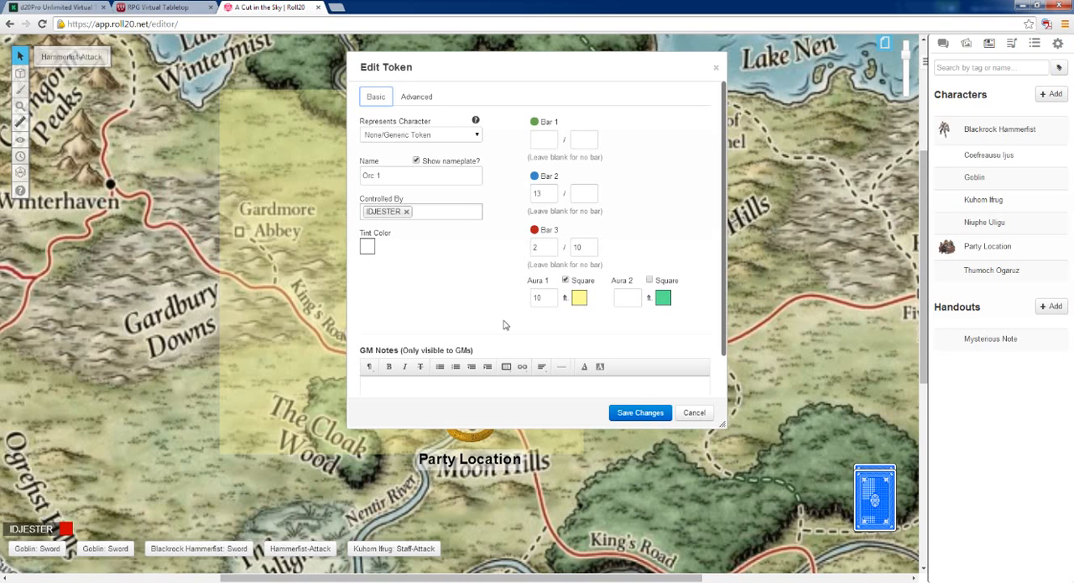
left_click(611, 411)
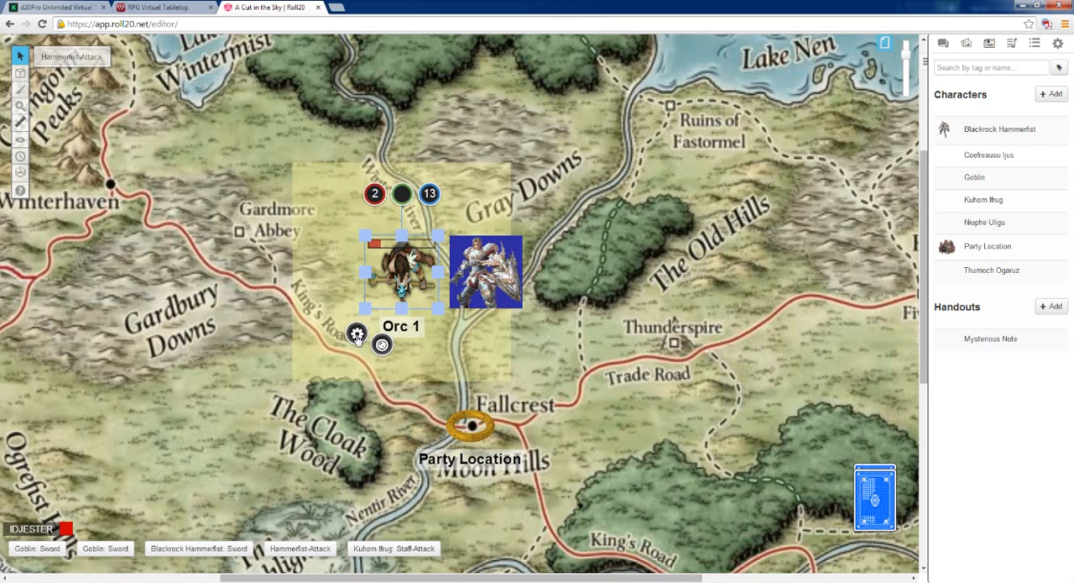
left_click(357, 334)
left_click(565, 279)
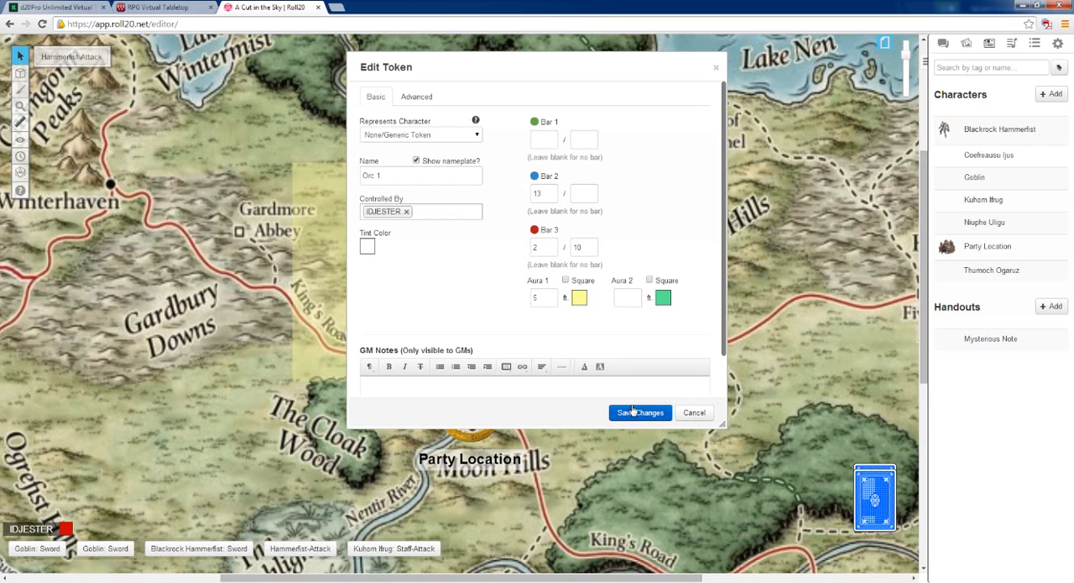
left_click(637, 413)
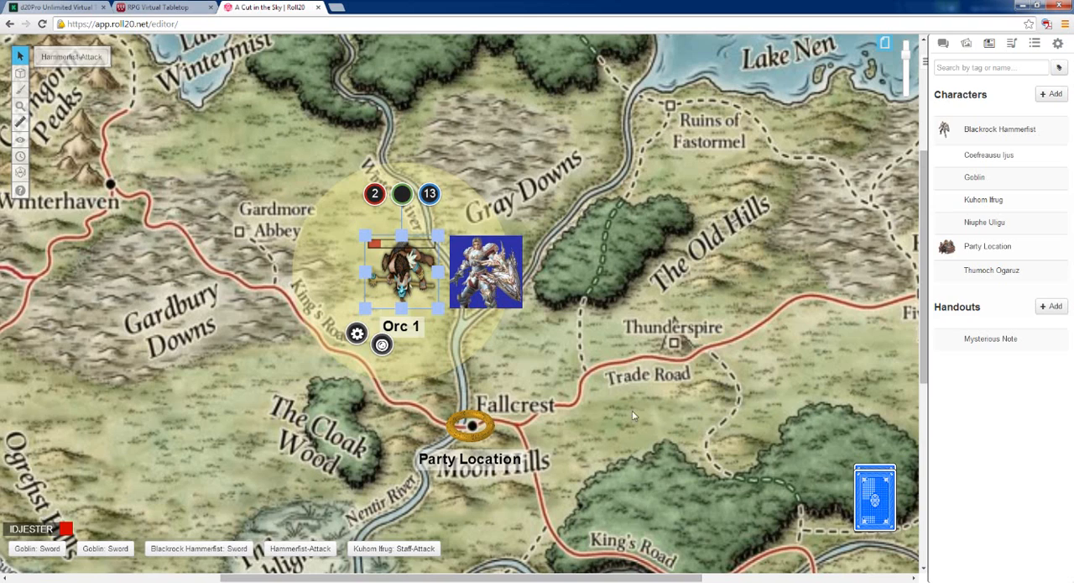
Change the colour of Orc 1's Aura 1 to red (#ff0000) and save the token
left_click(357, 334)
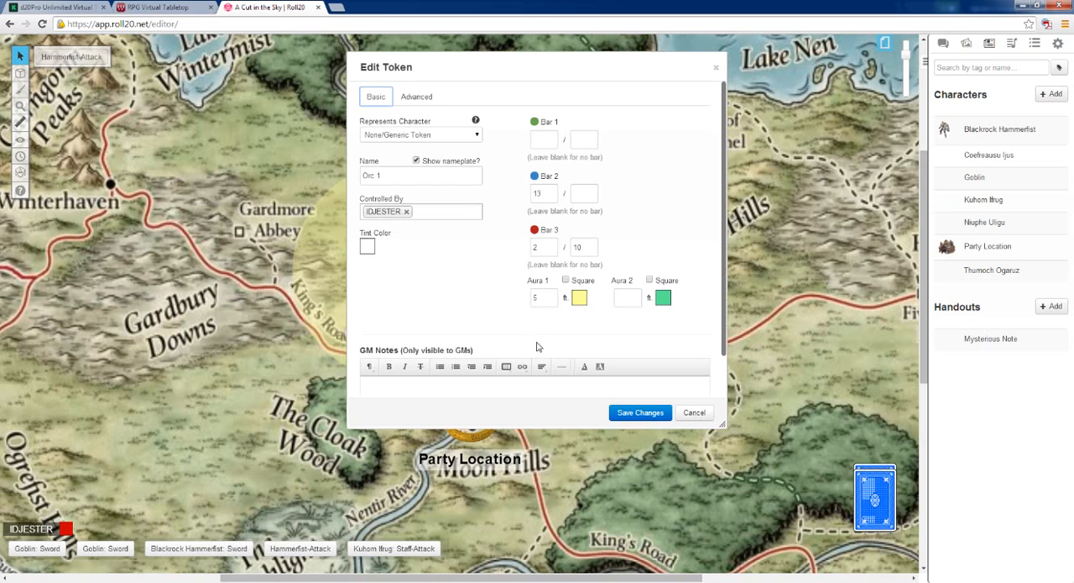
left_click(579, 299)
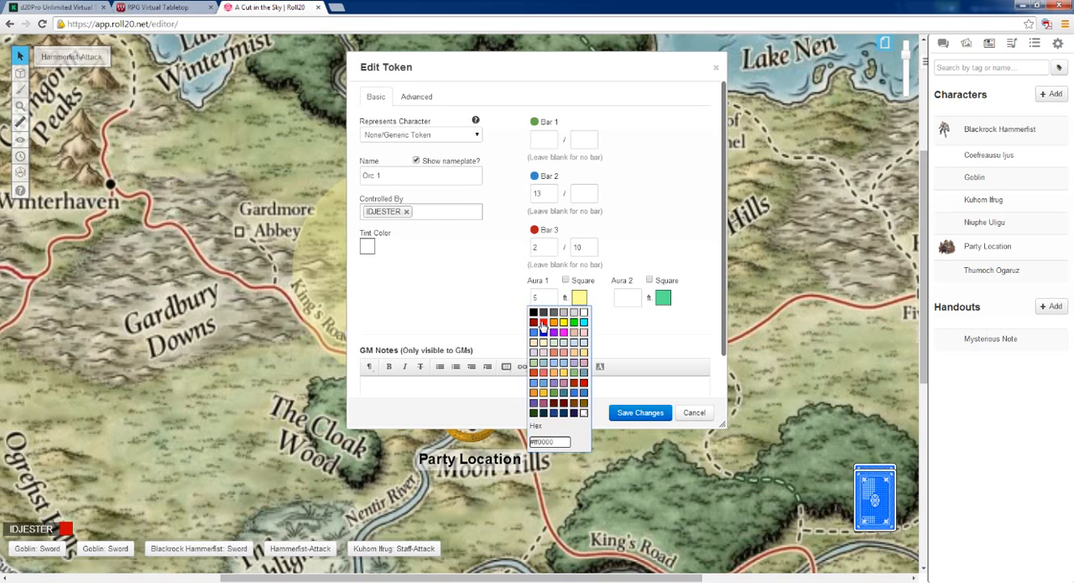
left_click(542, 324)
left_click(629, 413)
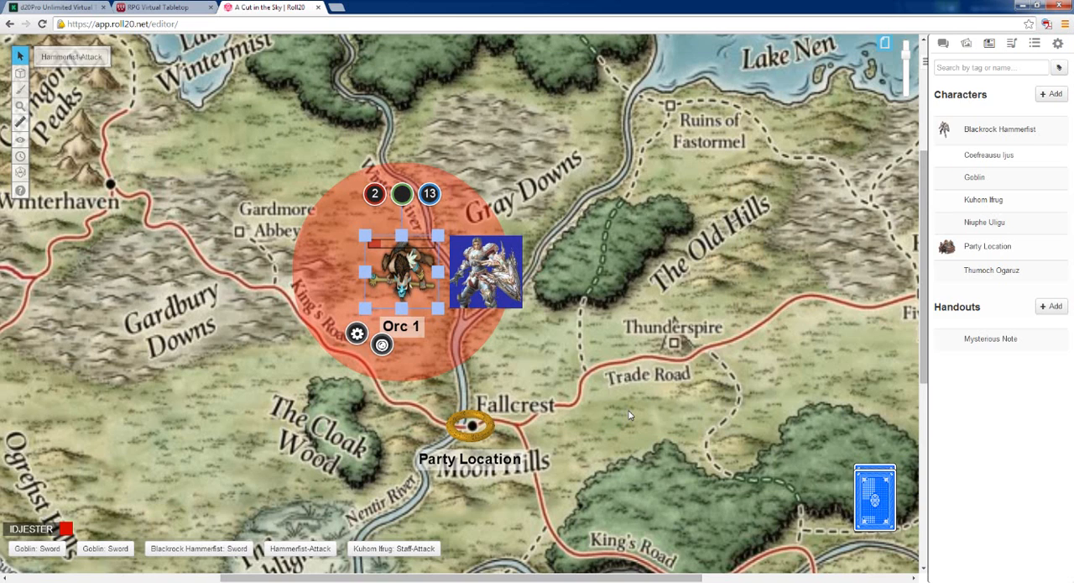
Add the GM note "this orc will fight to the death...." to Orc 1, save it, and reopen the token to check the note
left_click(359, 334)
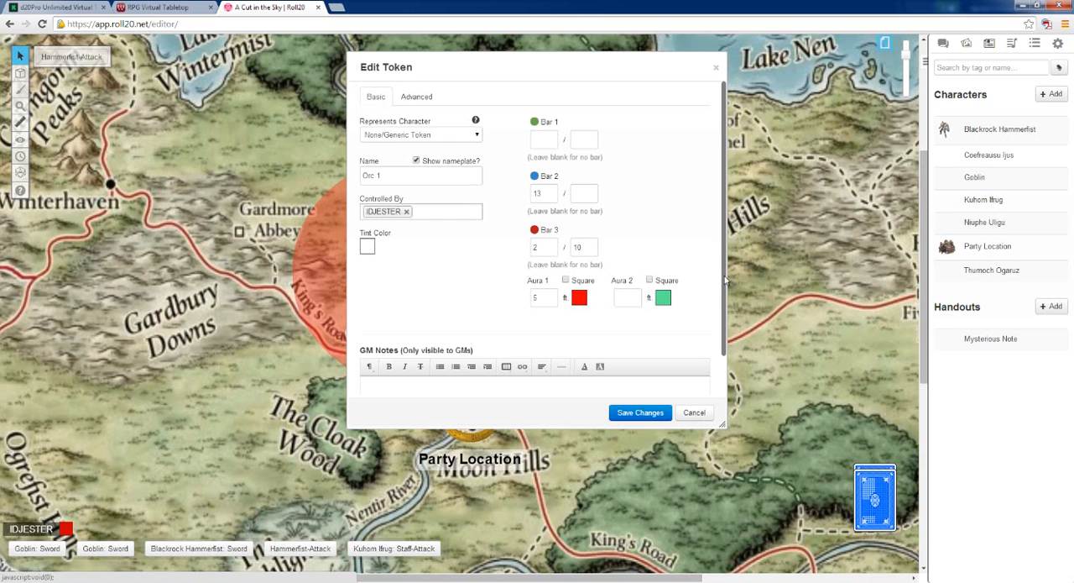
left_click_drag(727, 282, 726, 326)
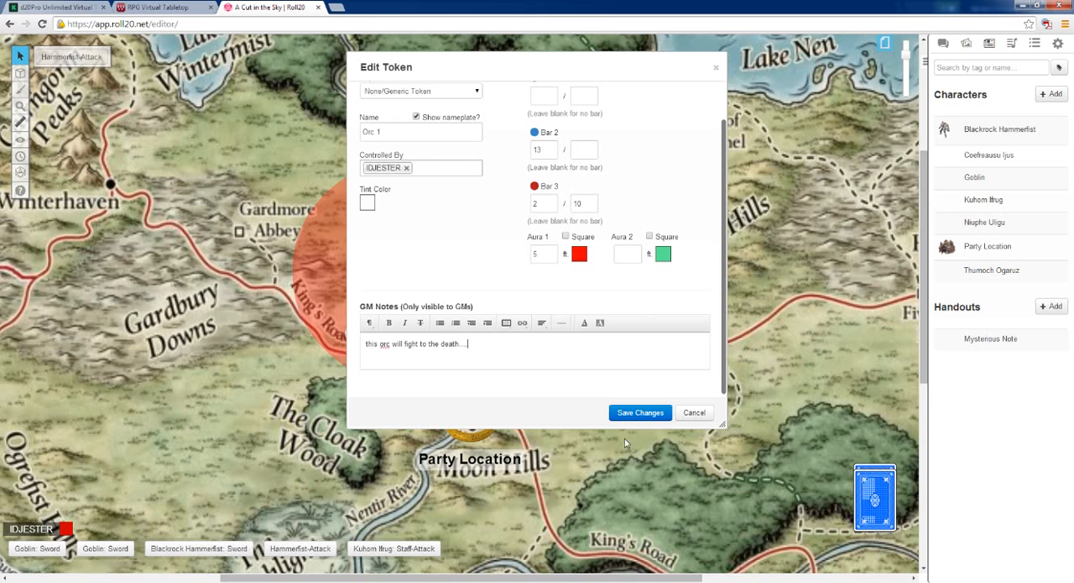
left_click(639, 413)
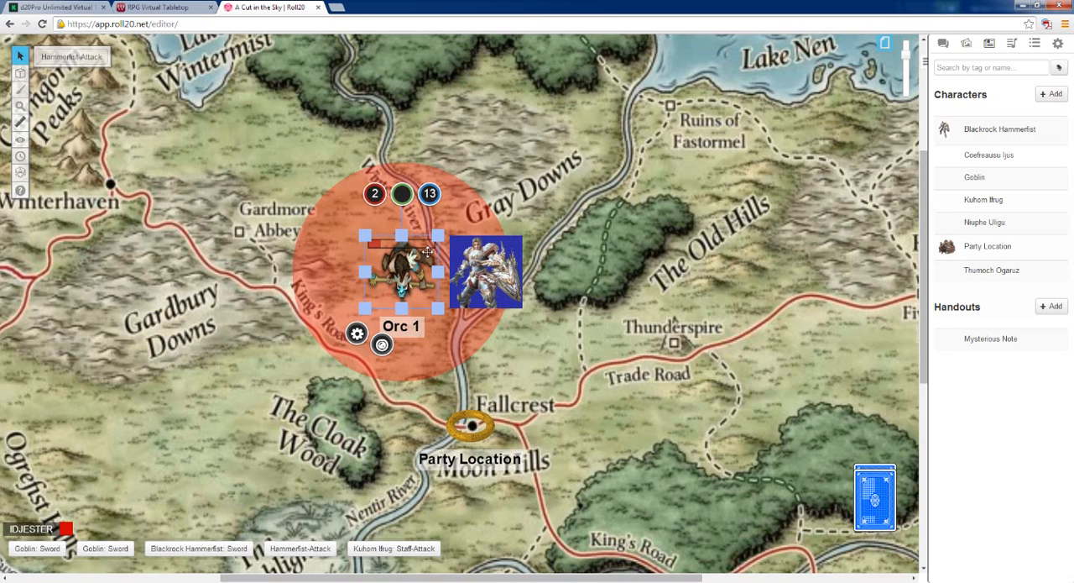
double_click(398, 288)
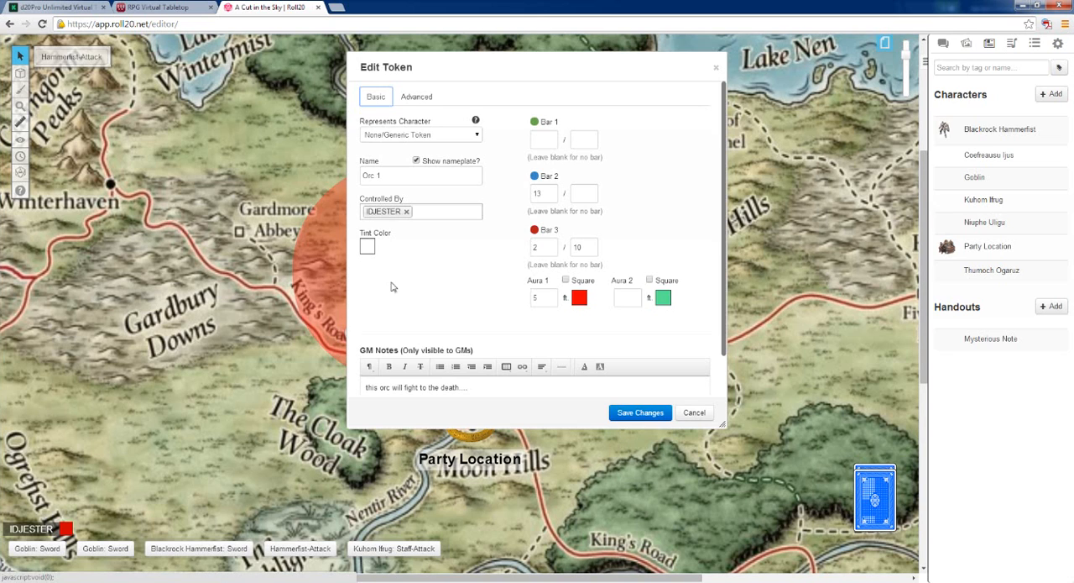
left_click(629, 413)
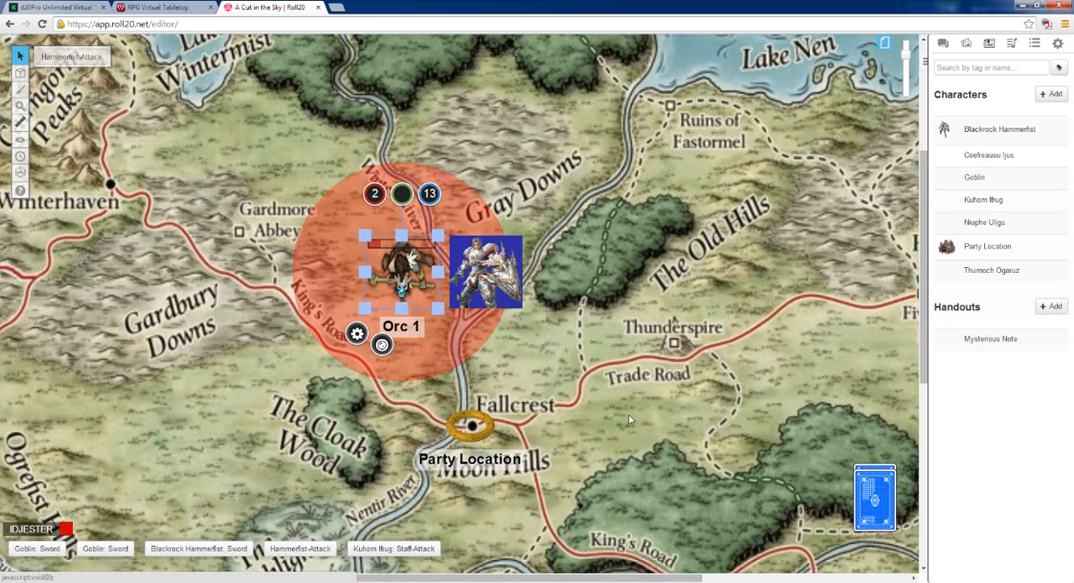
Re-join the game as a player and dismiss the welcome video permanently
left_click(1058, 43)
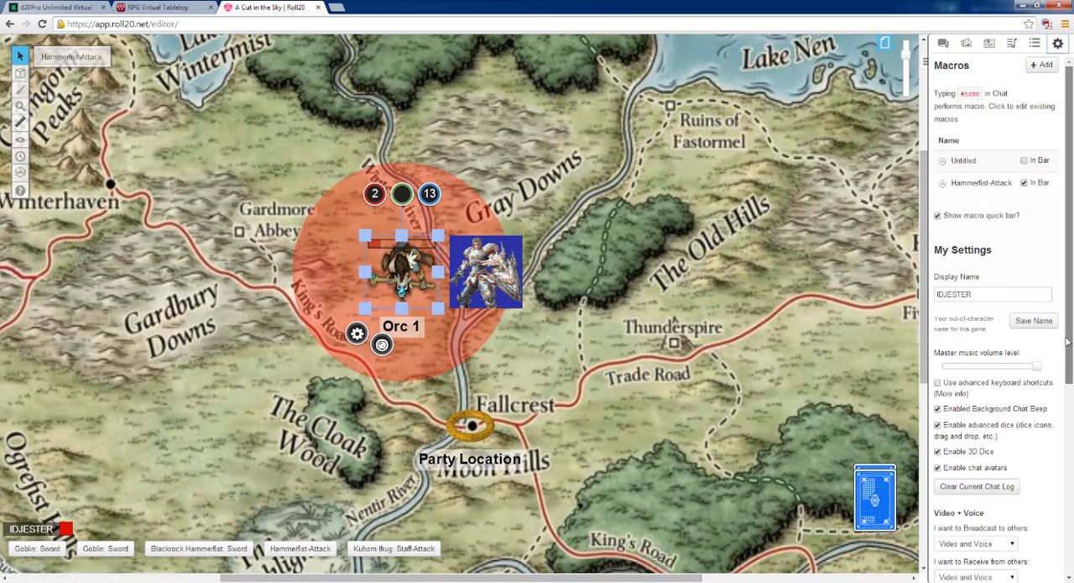
left_click_drag(1069, 342, 1069, 513)
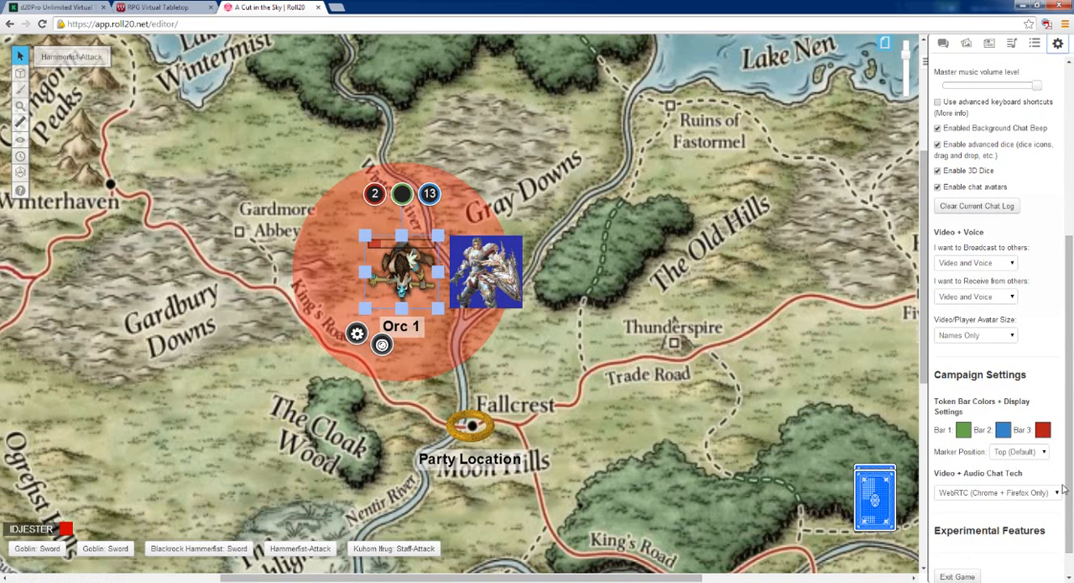
scroll(1063, 495, "down", 1)
left_click(786, 529)
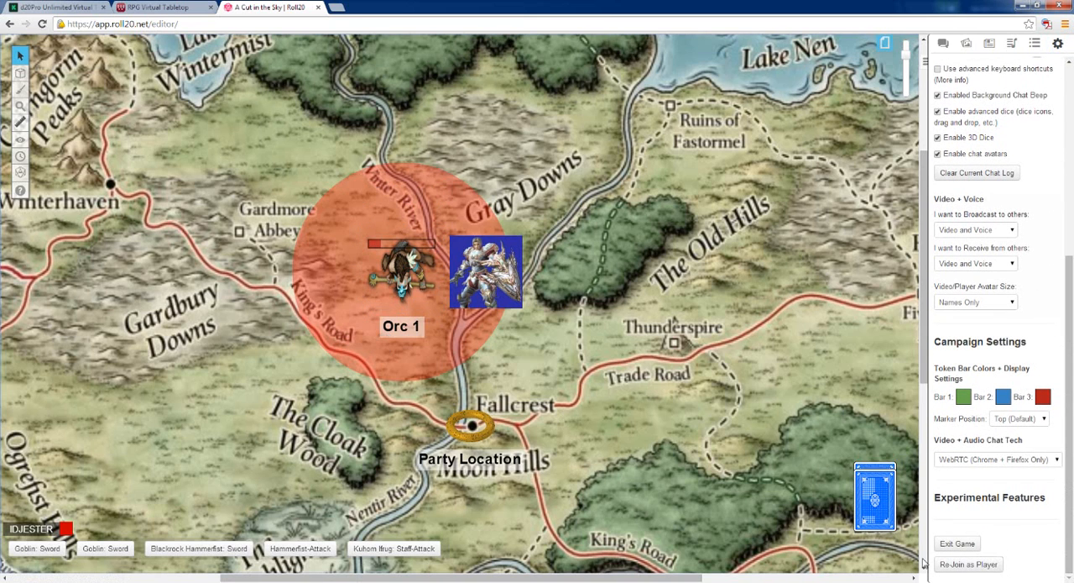
left_click(957, 567)
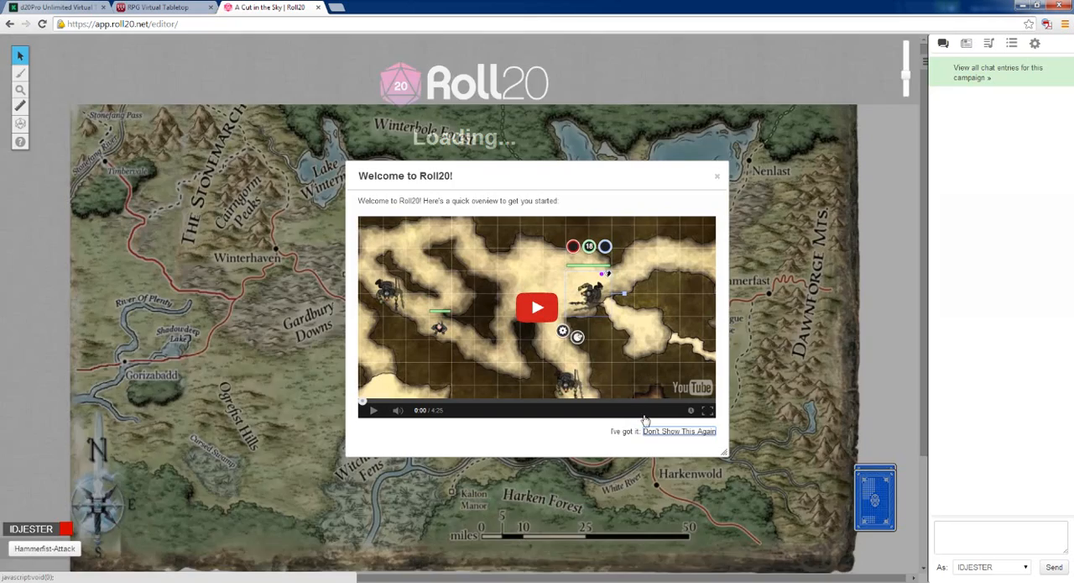
left_click(659, 431)
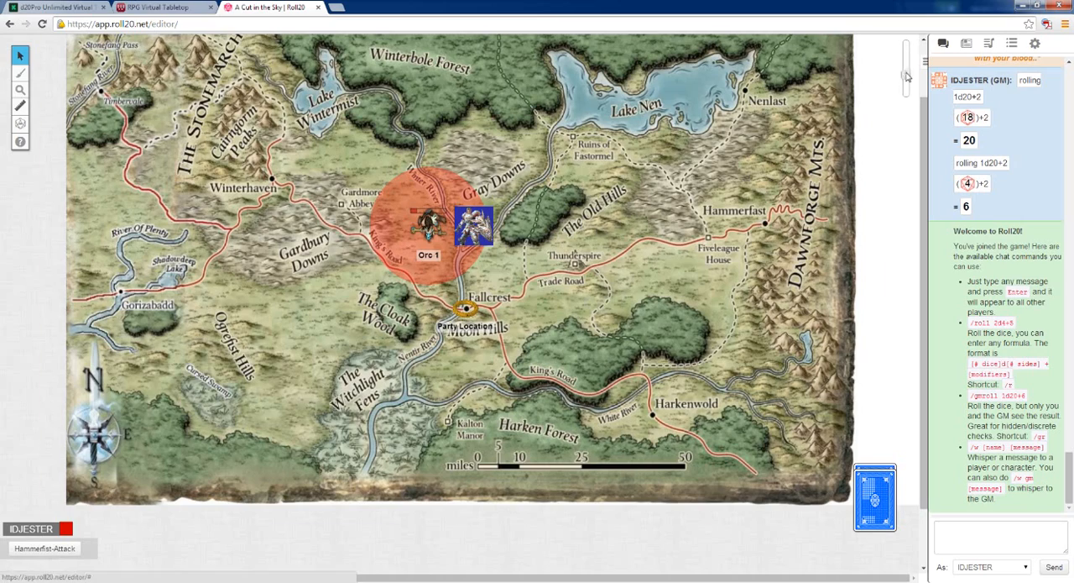
Examine the token settings a player can edit for Orc 1, and close them without saving
left_click_drag(906, 76, 904, 60)
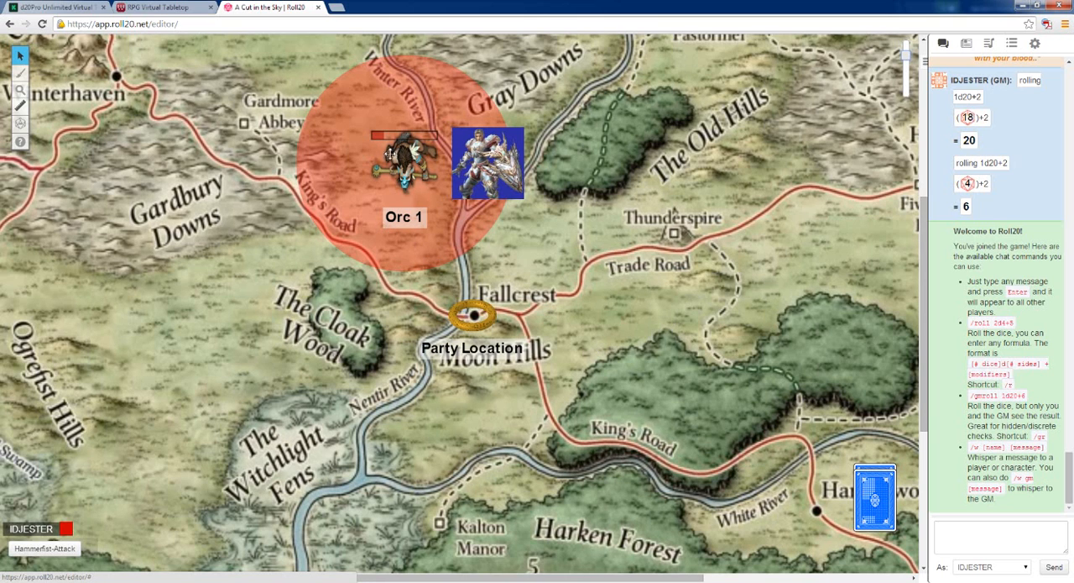
left_click(403, 160)
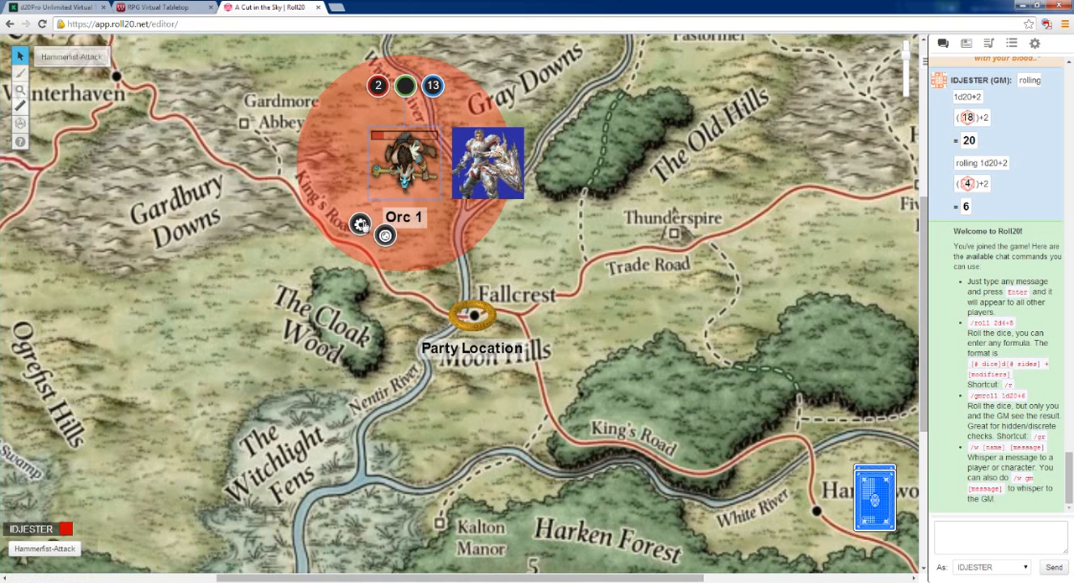
left_click(360, 224)
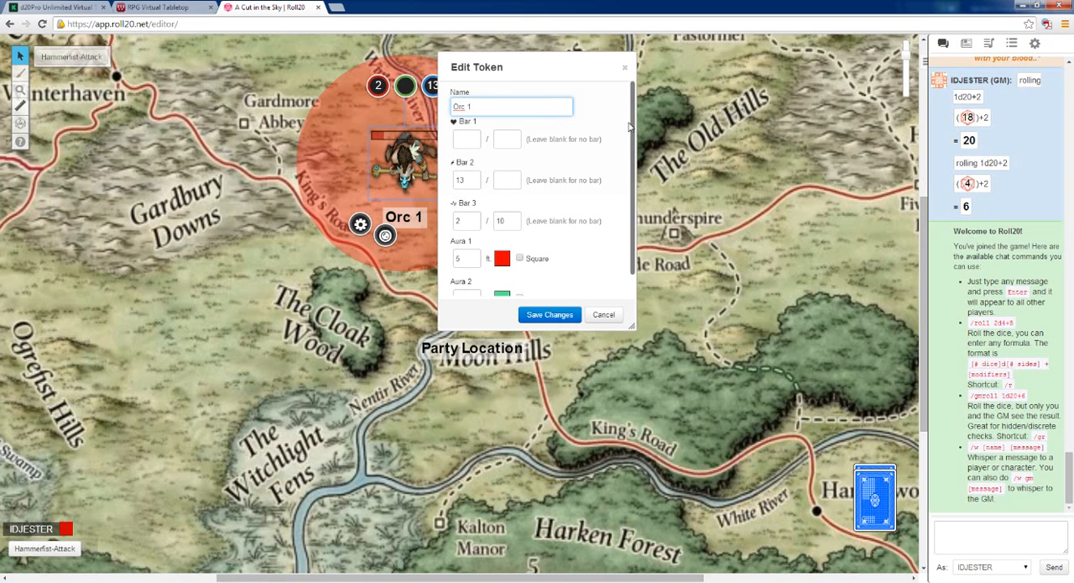
scroll(636, 127, "down", 1)
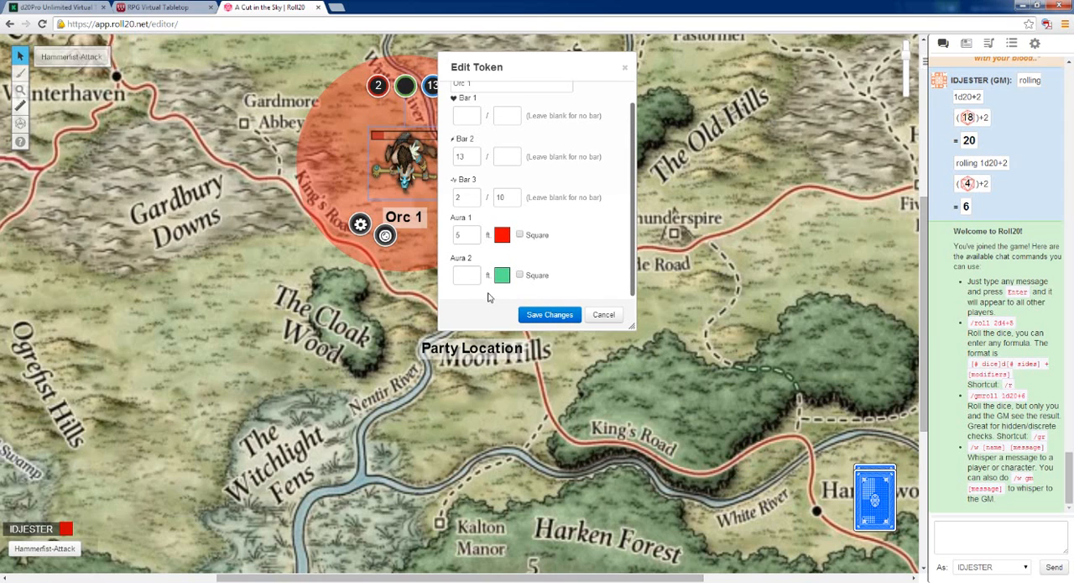
left_click(602, 317)
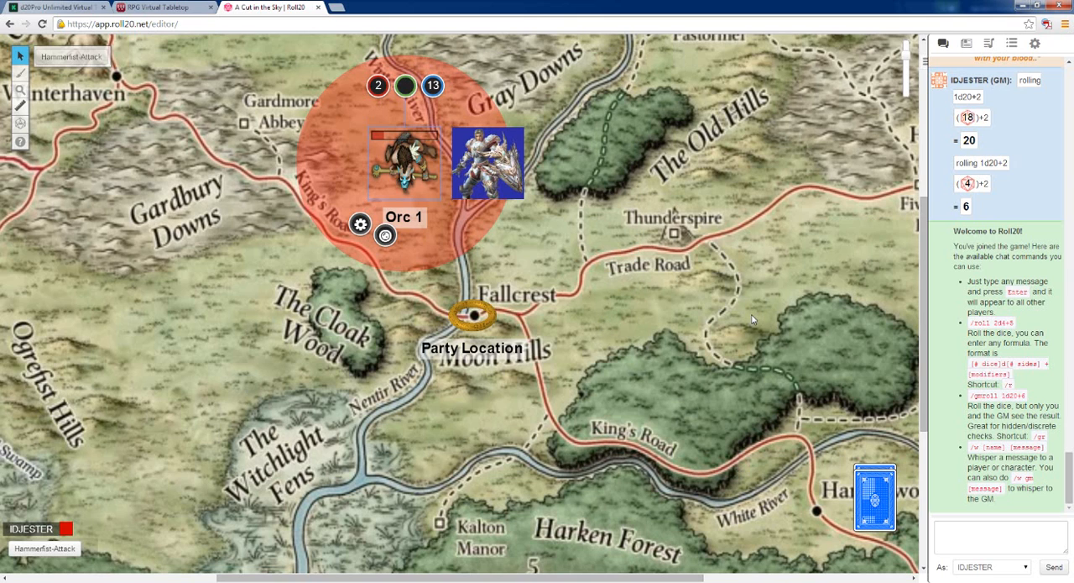
Test as a player whether the Blackrock Hammerfist and Orc 1 tokens can be selected, leaving both deselected
left_click(494, 175)
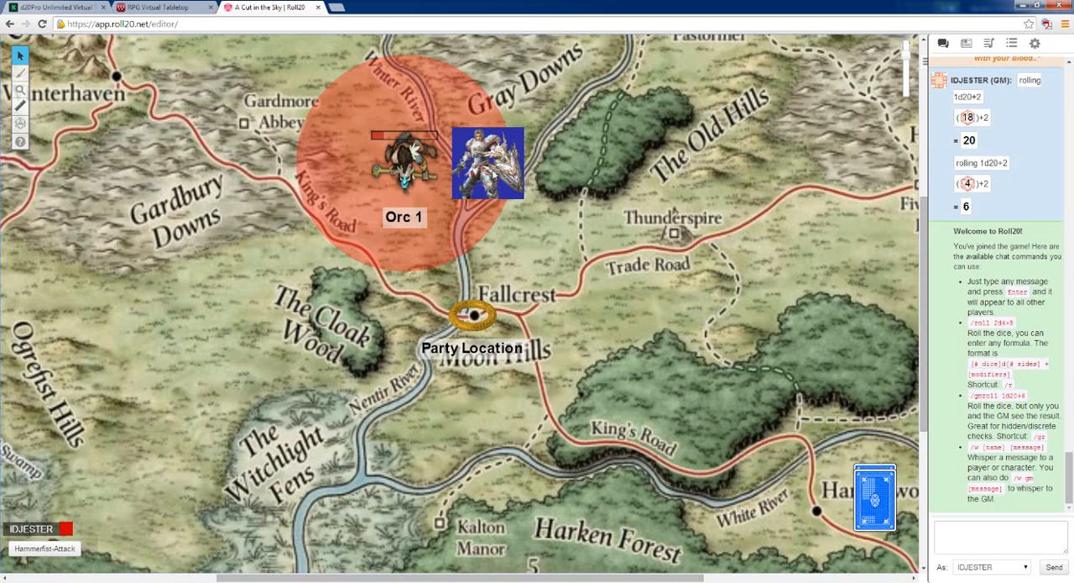
left_click(400, 156)
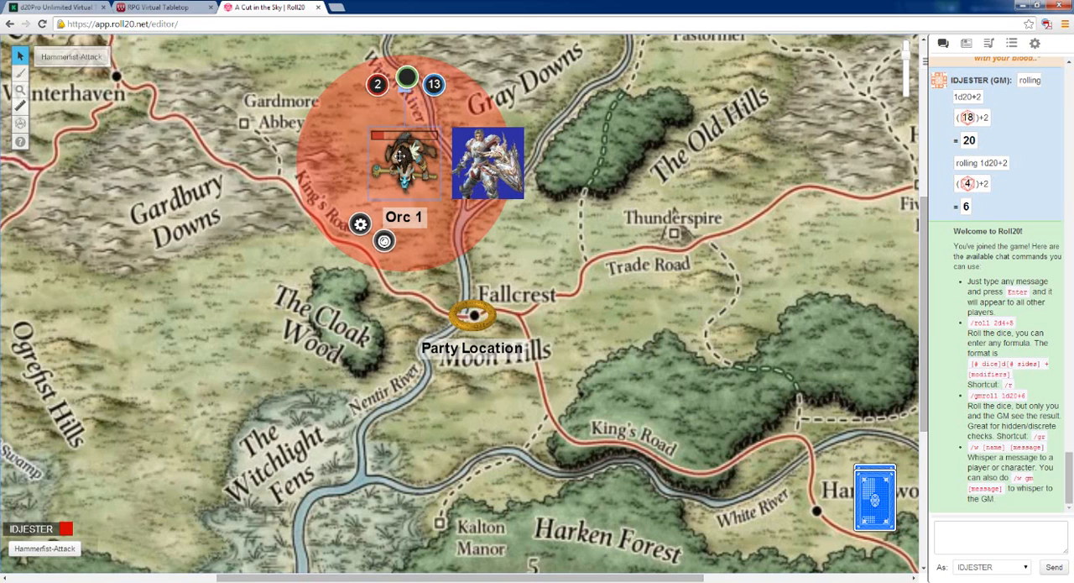
left_click(551, 270)
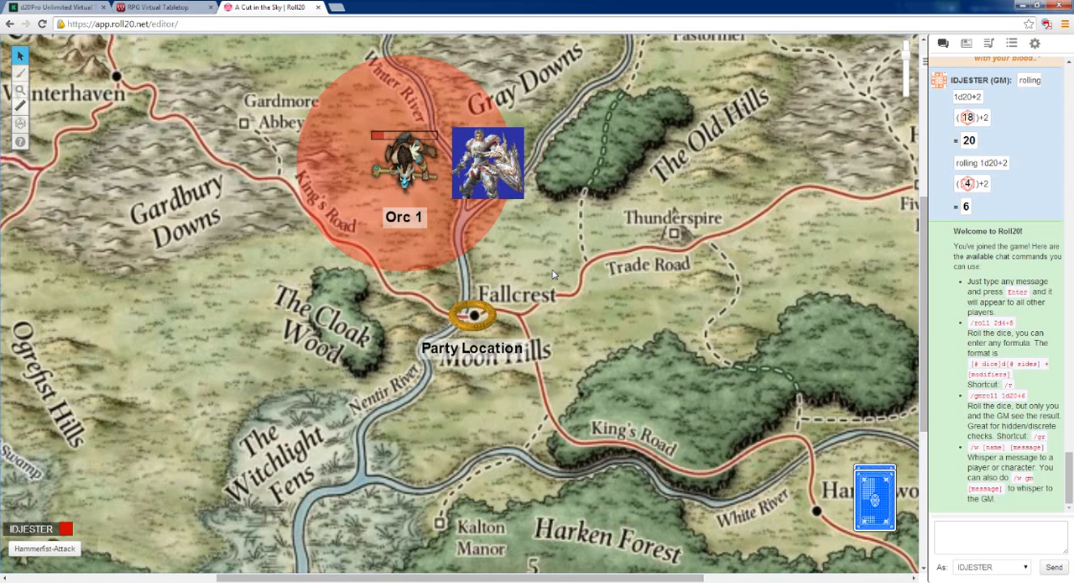
left_click(409, 156)
left_click(657, 298)
Re-join the game as GM and bring the token area of the map into view
left_click(1035, 43)
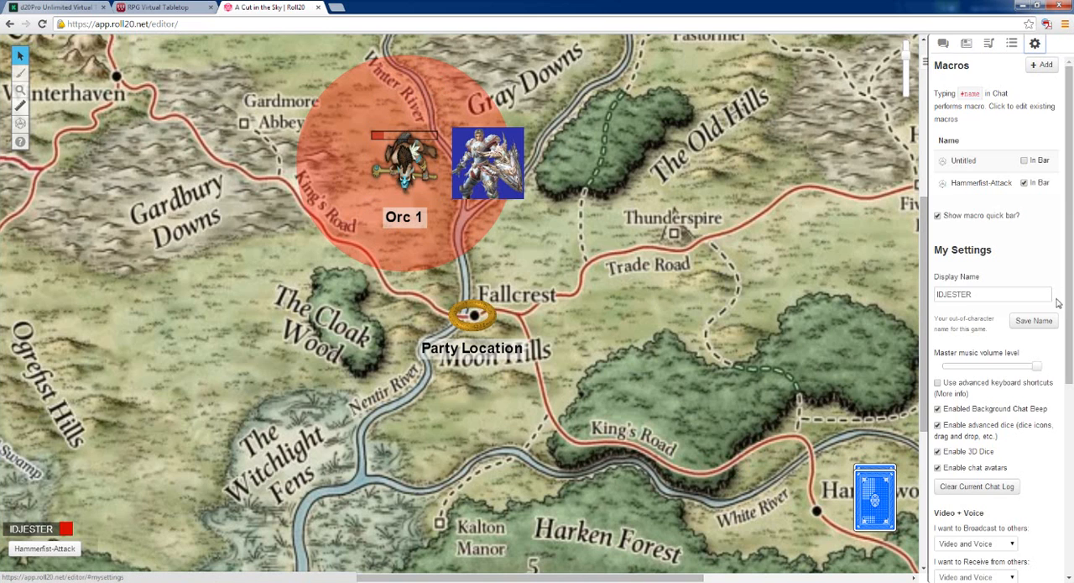
left_click_drag(1063, 300, 1070, 542)
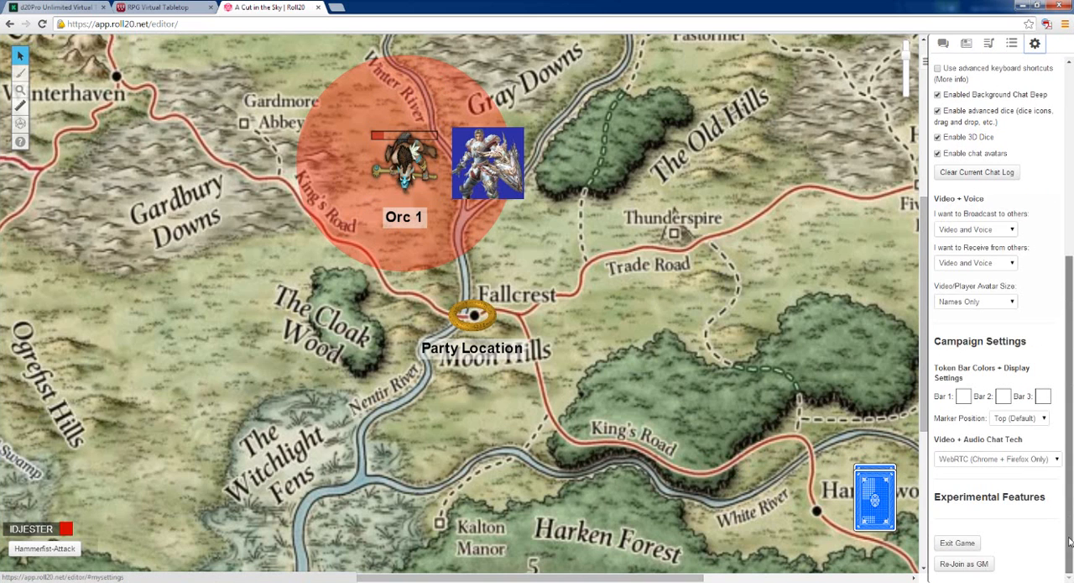
left_click(962, 564)
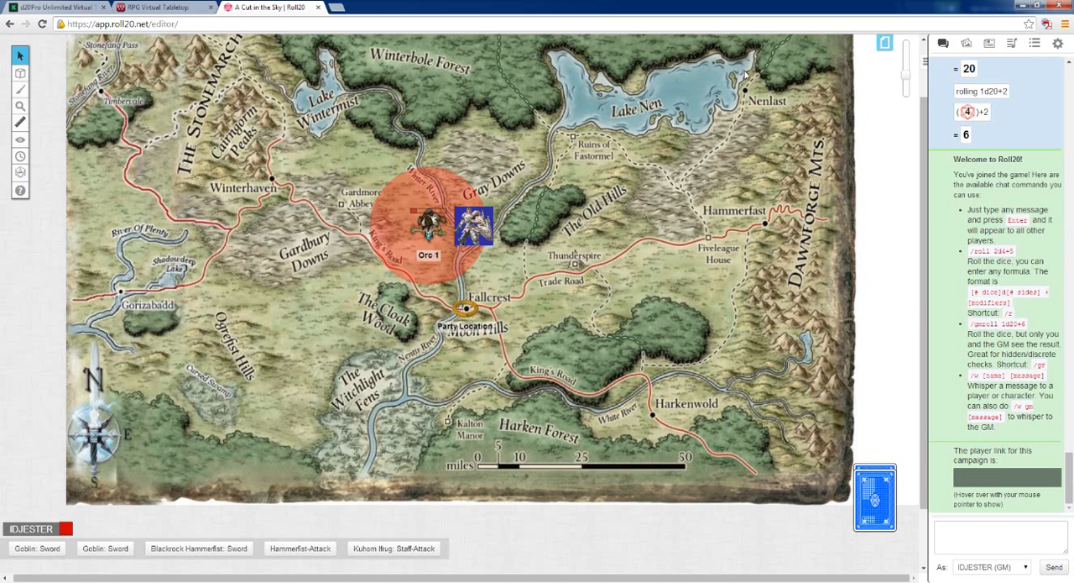
scroll(920, 118, "up", 2)
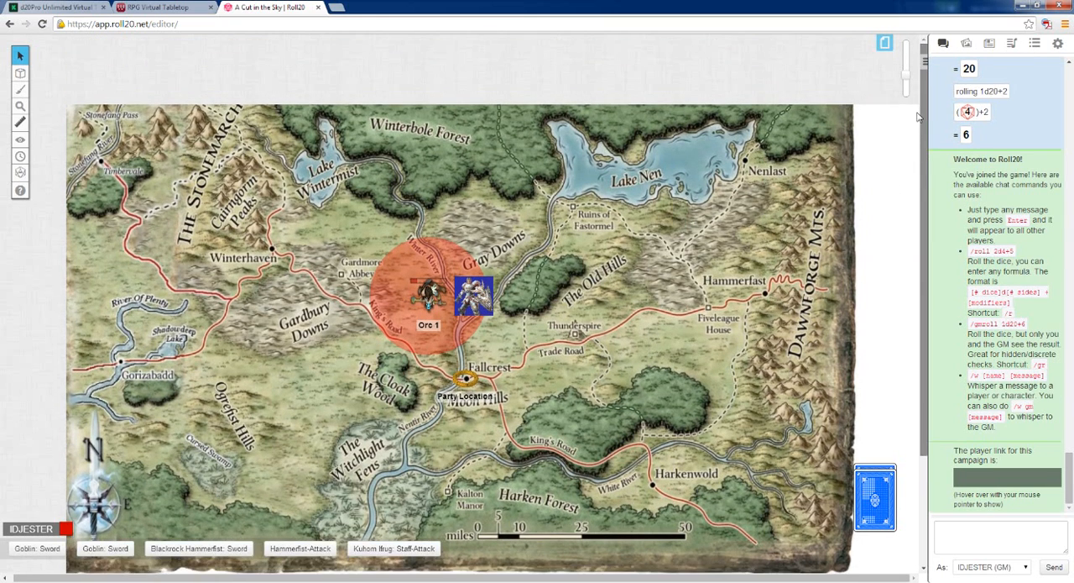
scroll(919, 117, "down", 1)
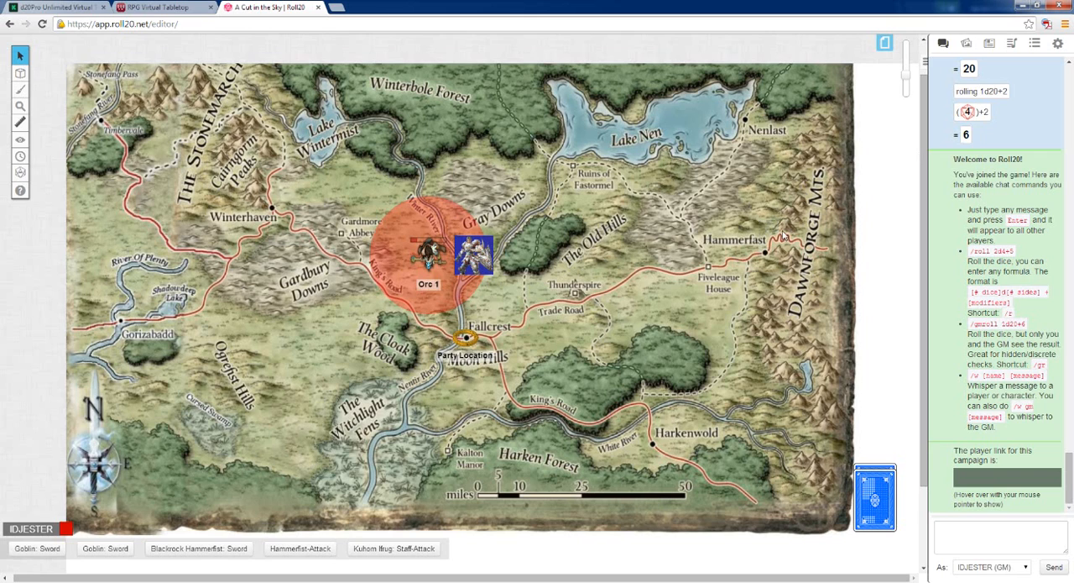
View the GM's list of journal entries, and re-join the game as a player
left_click(990, 43)
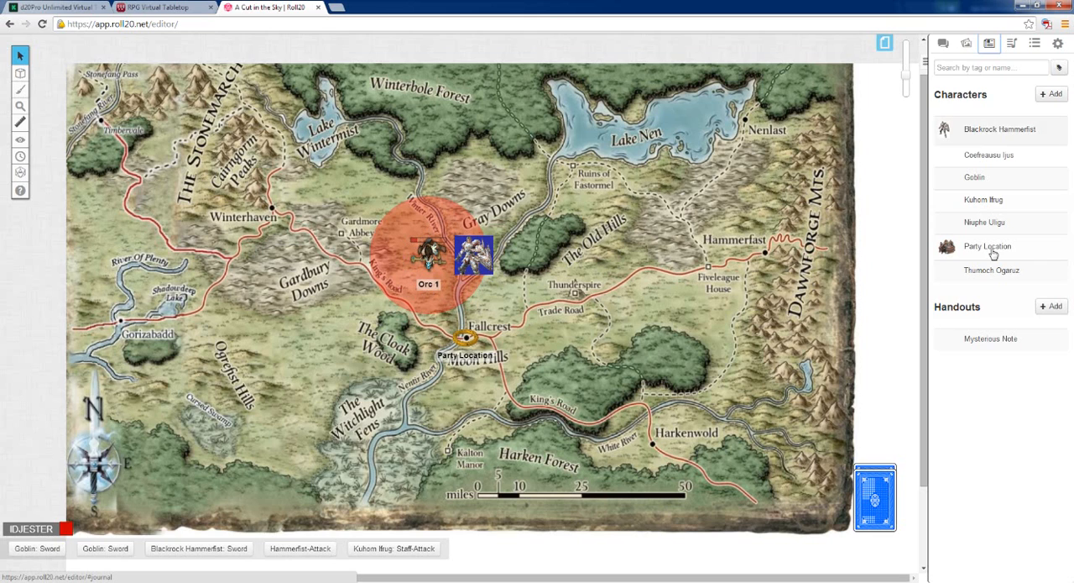
left_click(1057, 43)
scroll(1007, 138, "down", 4)
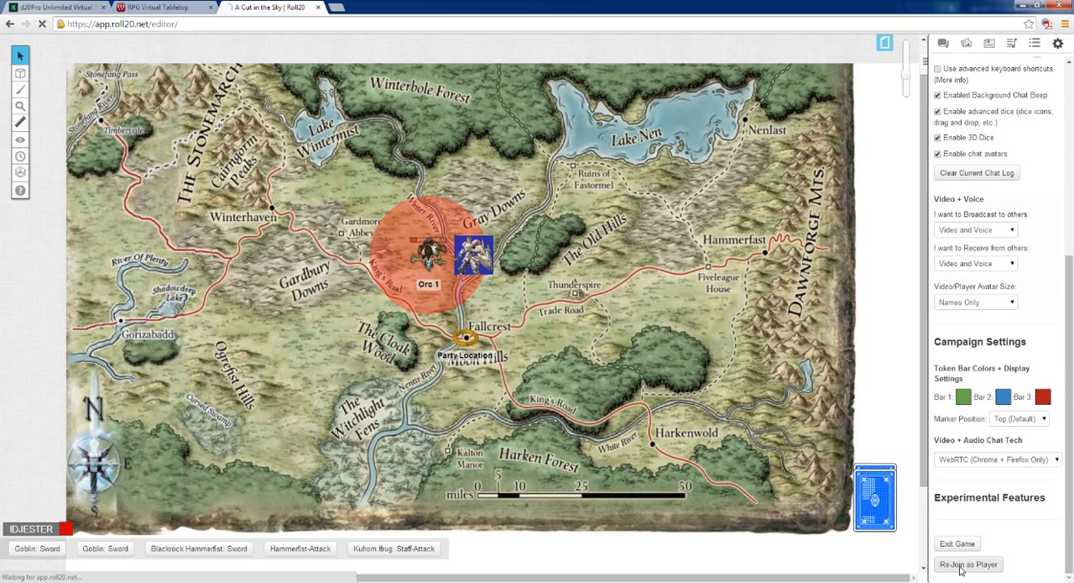
left_click(963, 565)
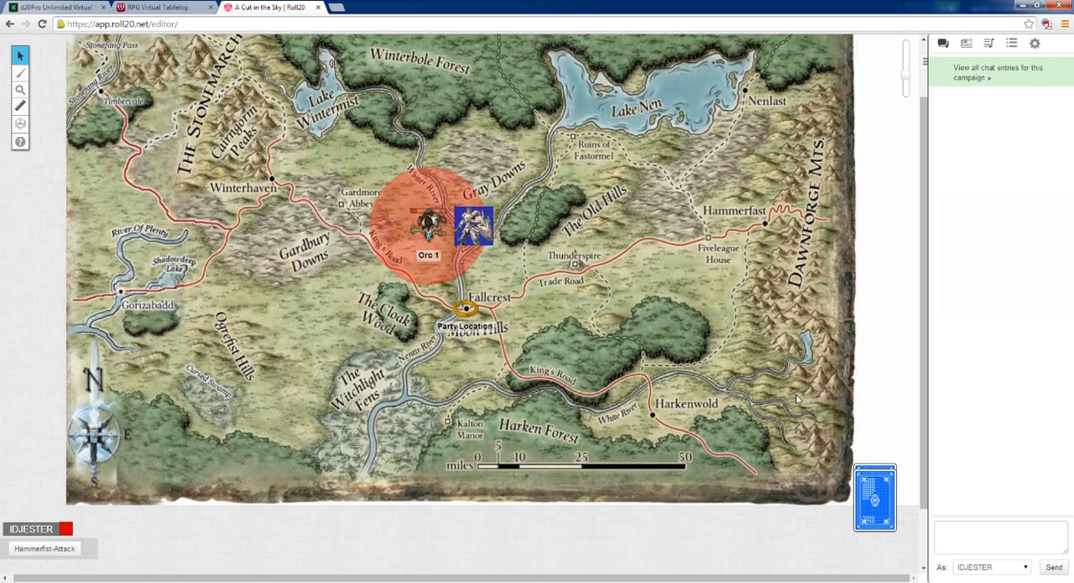
Examine which journal characters, handouts and Jukebox content are available to a player
left_click(967, 44)
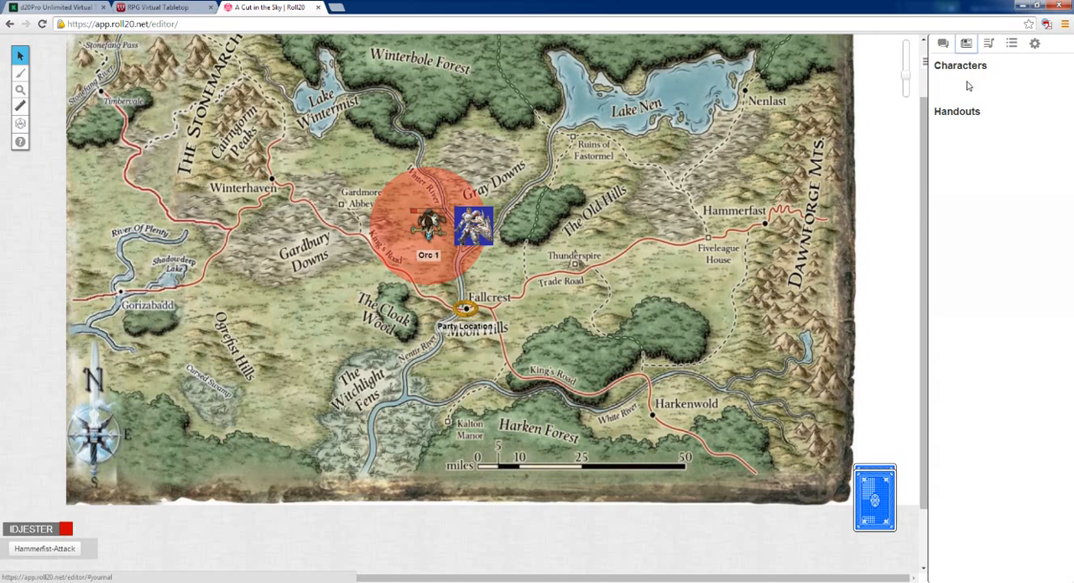
left_click(989, 43)
left_click(967, 43)
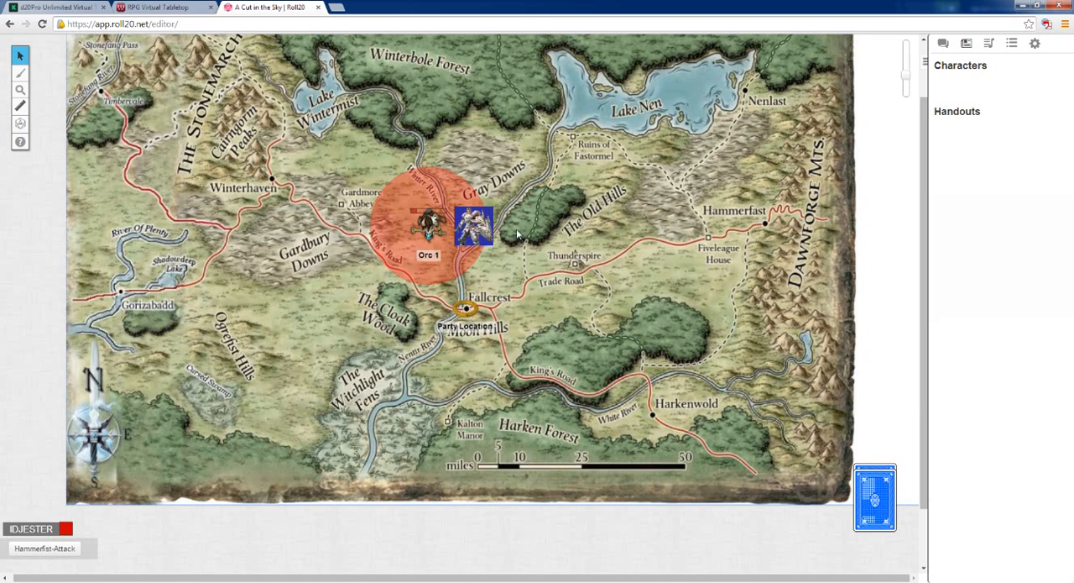
Select the Orc 1 token as a player to check its controls, and deselect it
left_click(424, 231)
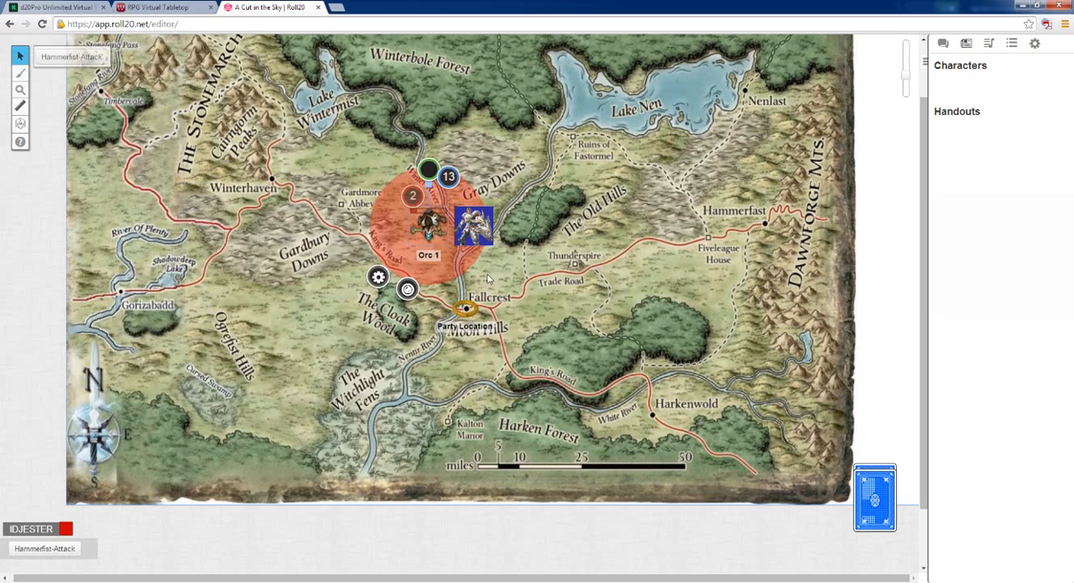
left_click(528, 273)
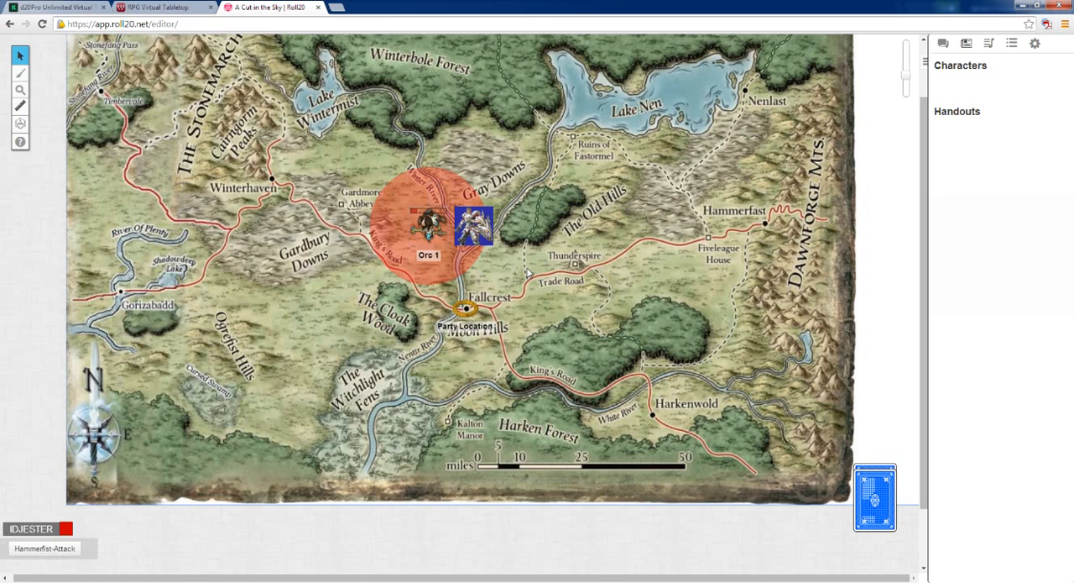
left_click(424, 225)
left_click(500, 272)
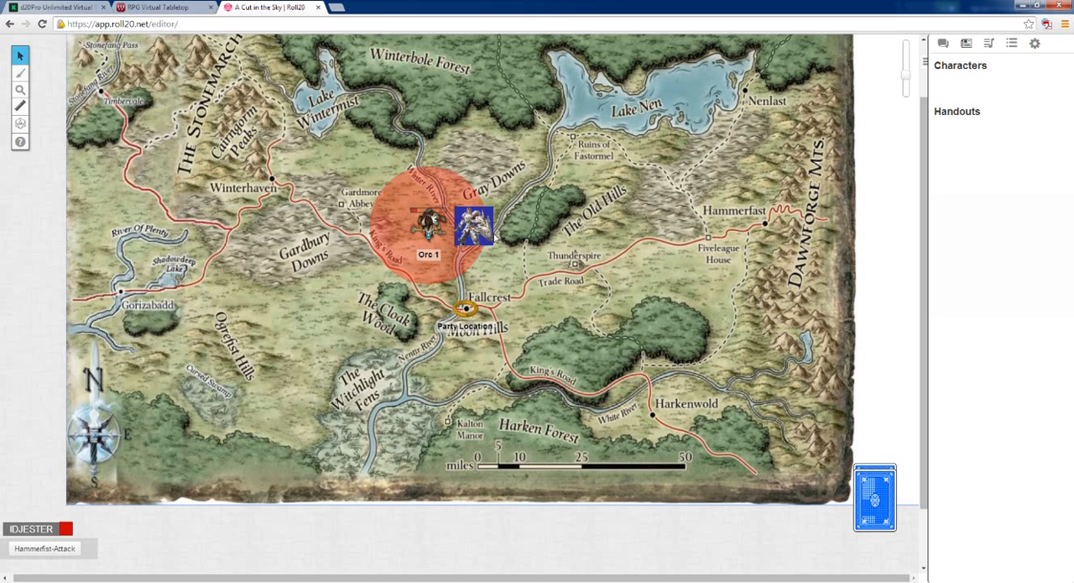
Leave the player view by re-joining the game as GM
left_click(1035, 42)
scroll(999, 336, "down", 5)
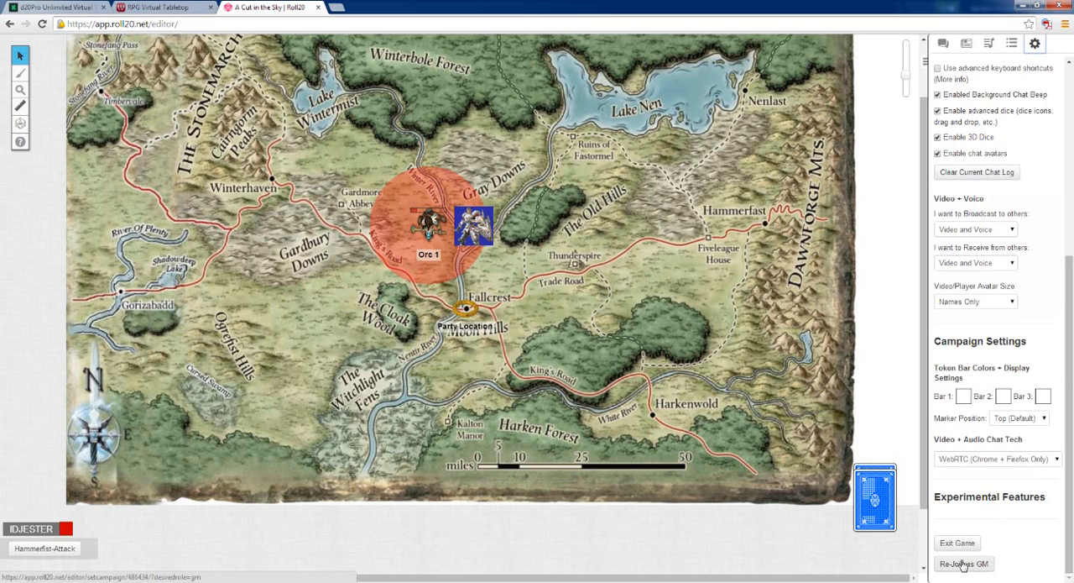
left_click(963, 563)
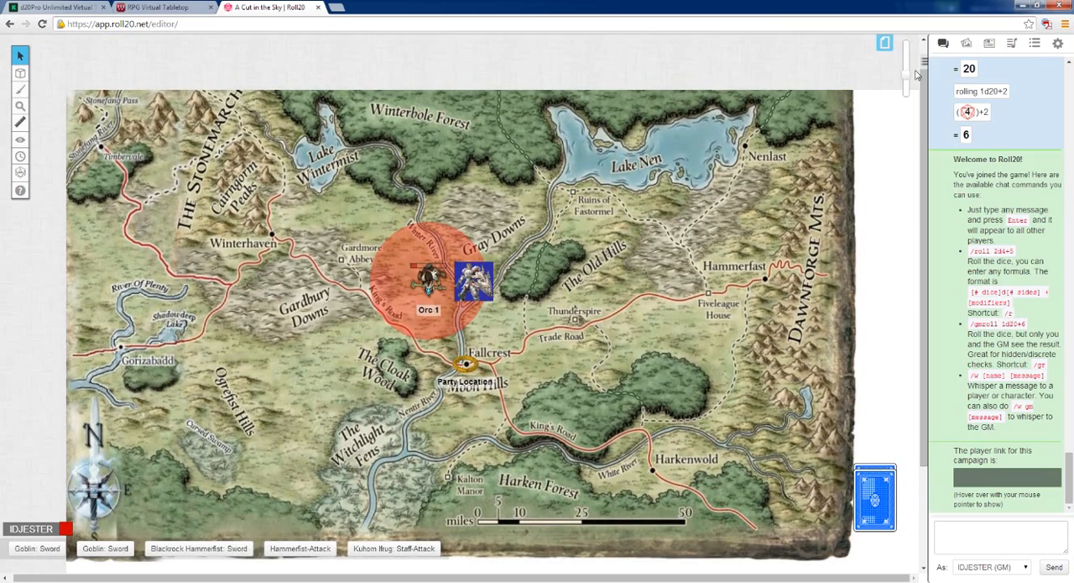
Move the armored knight token away from Orc 1, east onto the forest beside The Old Hills
left_click_drag(906, 76, 906, 68)
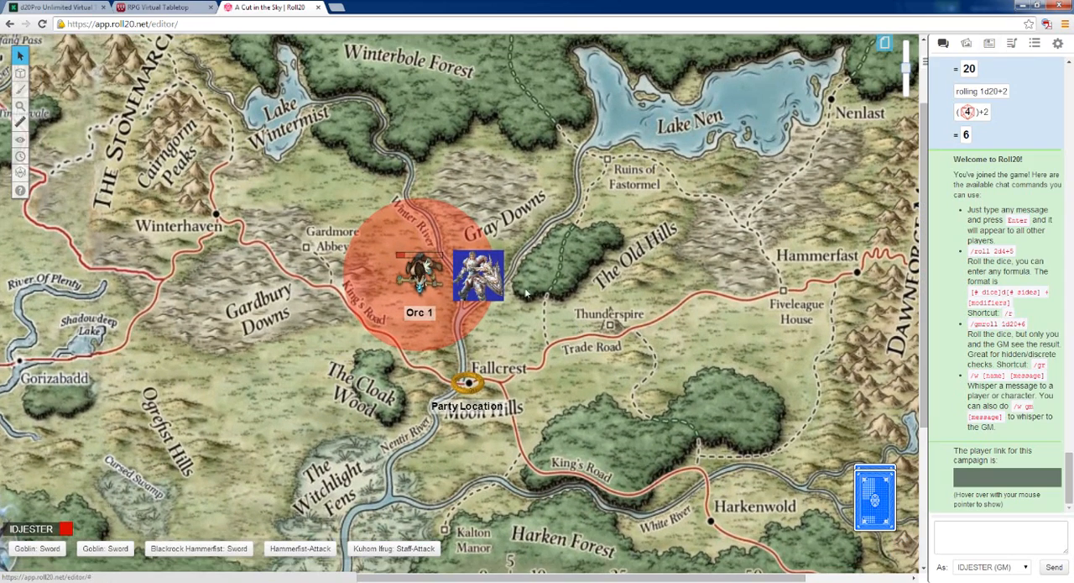
scroll(472, 316, "up", 1)
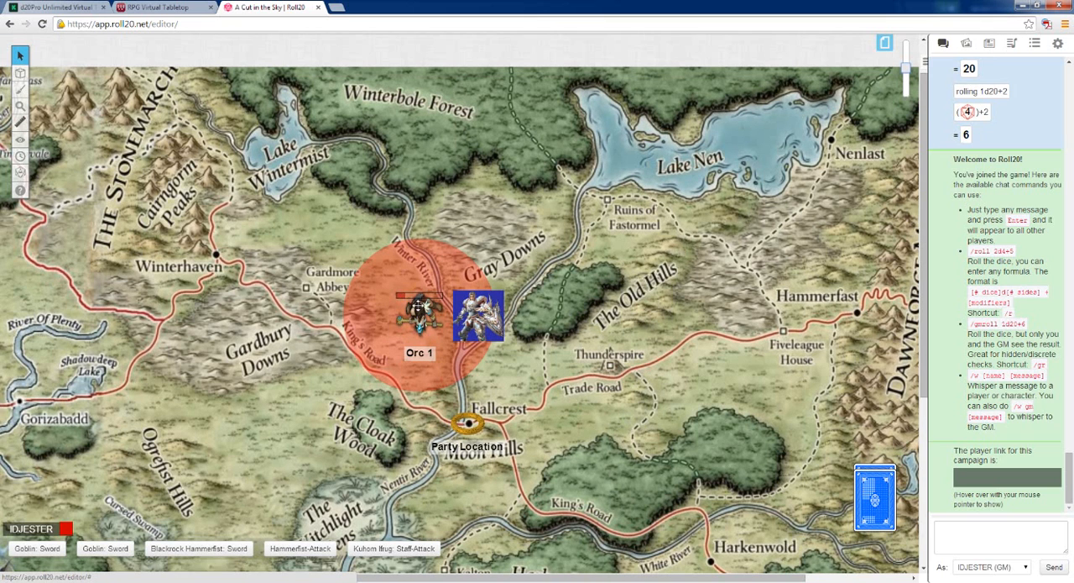
left_click(417, 304)
left_click(480, 315)
left_click_drag(481, 315, 577, 308)
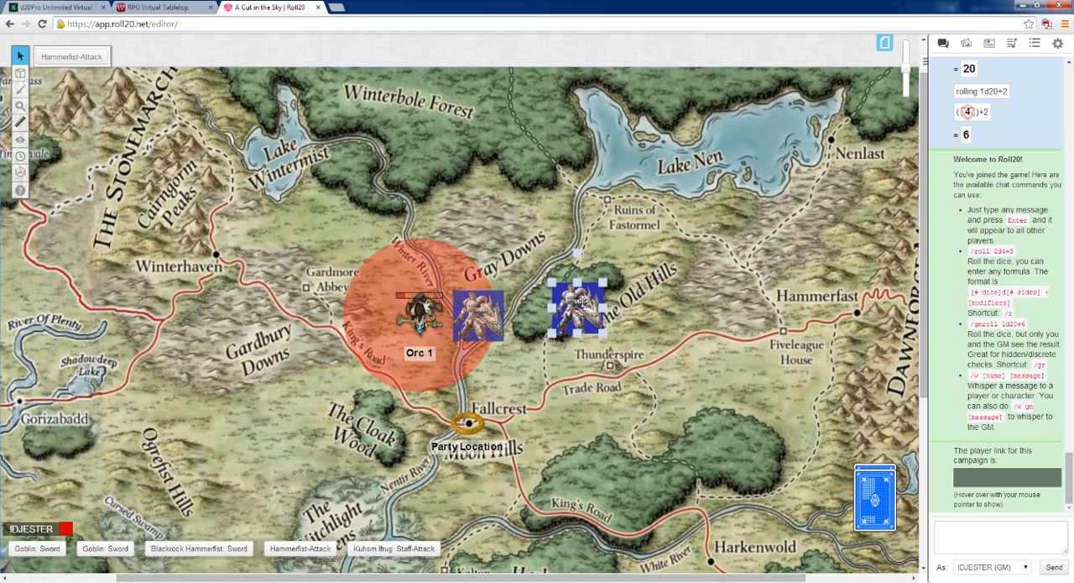
View Blackrock Hammerfist's journal entry as GM, close it, and deselect the knight token
left_click(990, 44)
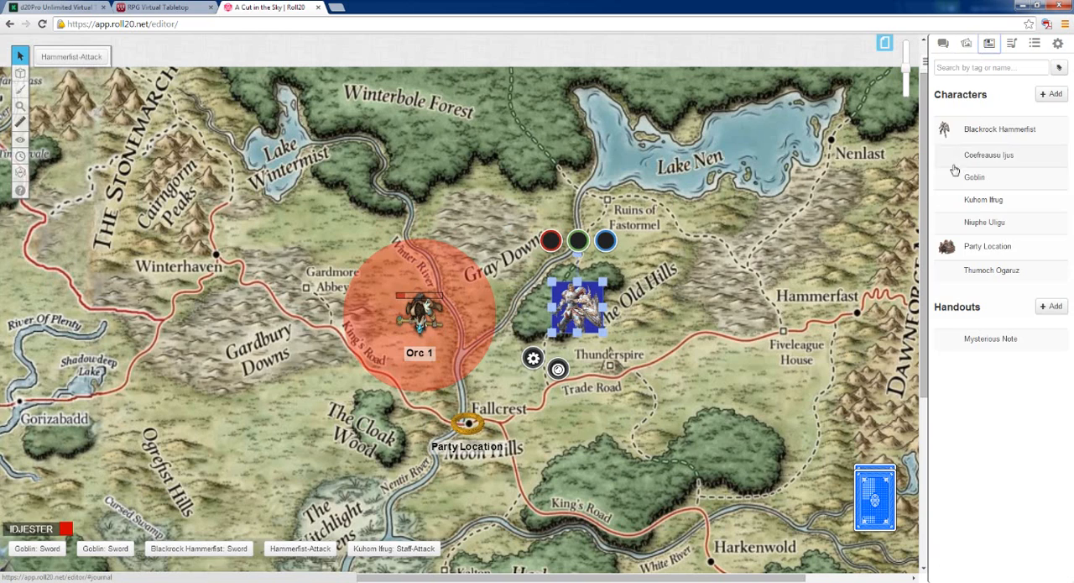
left_click(978, 132)
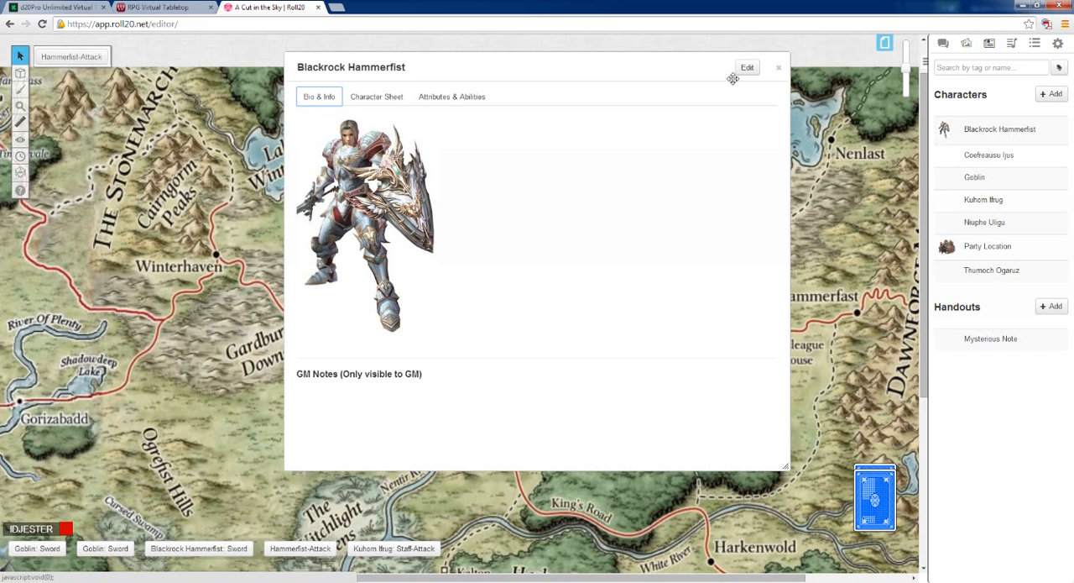
left_click(778, 67)
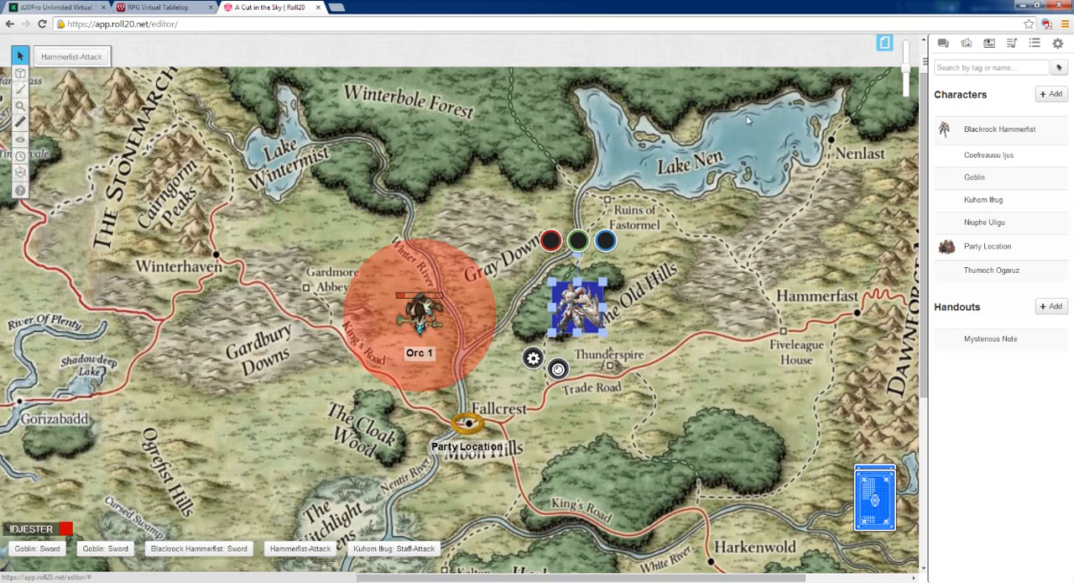
left_click(715, 323)
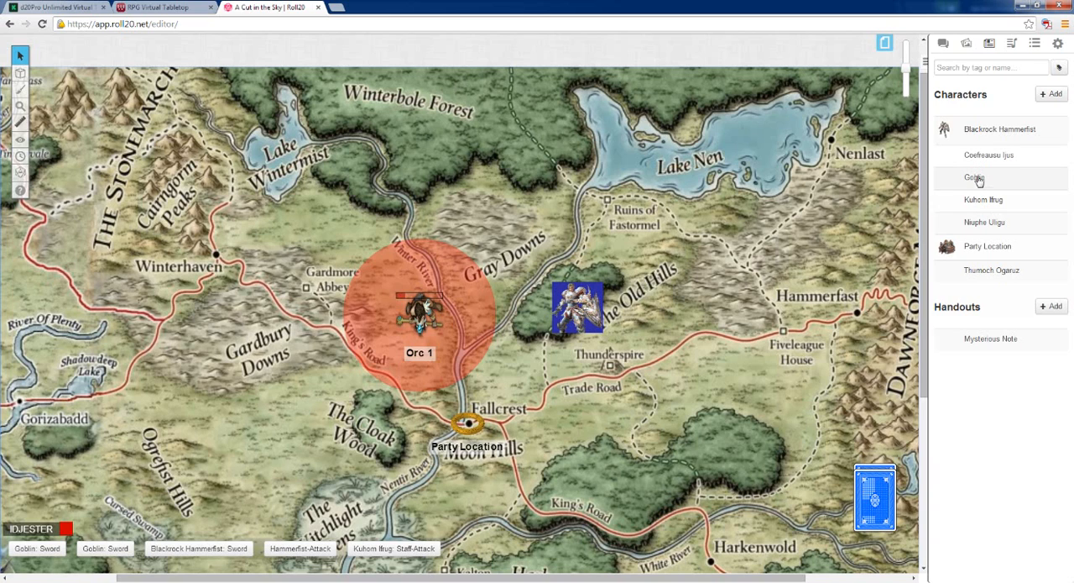
Fill in the Goblin's character sheet scores: STR 12, DEX 15, CON 14, INT 10, WIS 12 and CHA 10
left_click(978, 179)
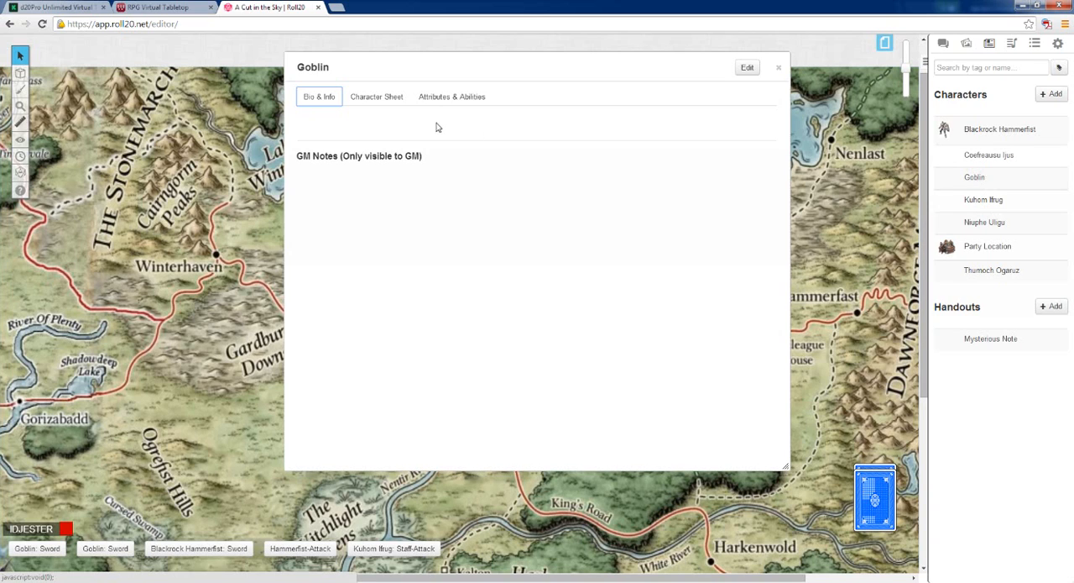
left_click(381, 99)
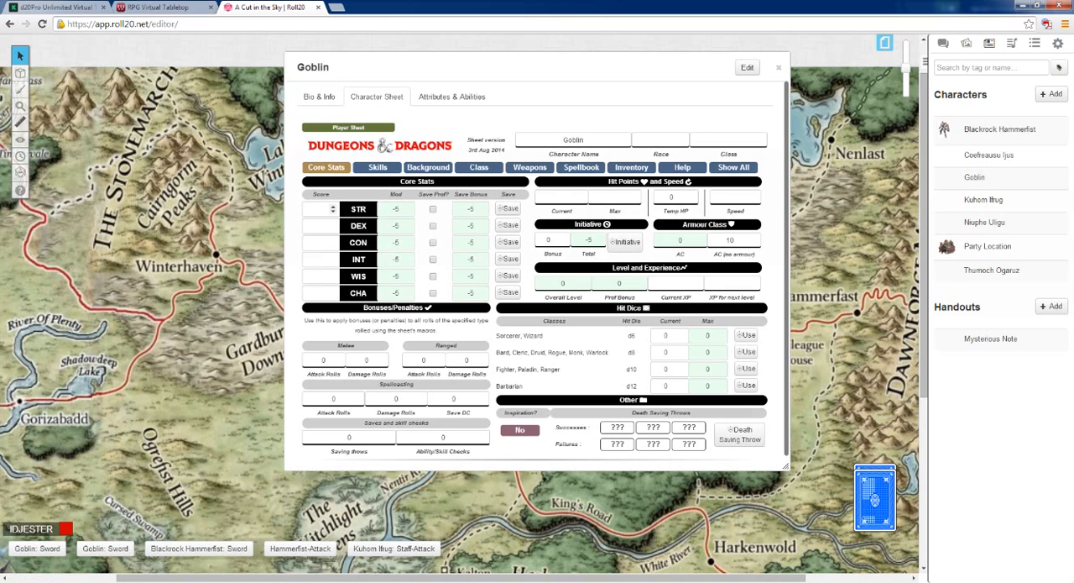
left_click(317, 208)
left_click(317, 242)
left_click(317, 276)
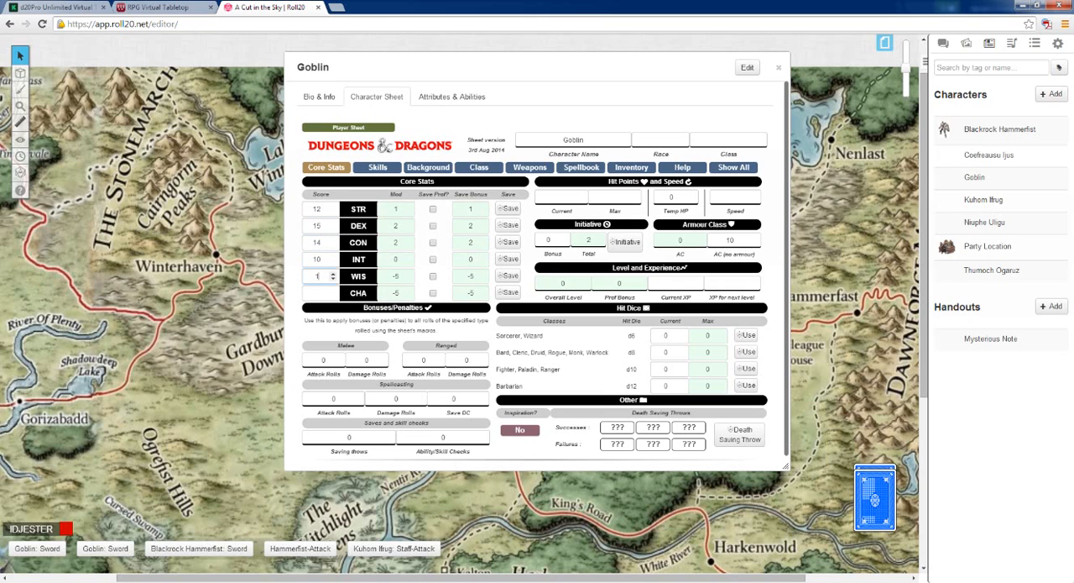
type("10")
Review the Goblin's bio page and its attributes and abilities, and close the entry
left_click(314, 98)
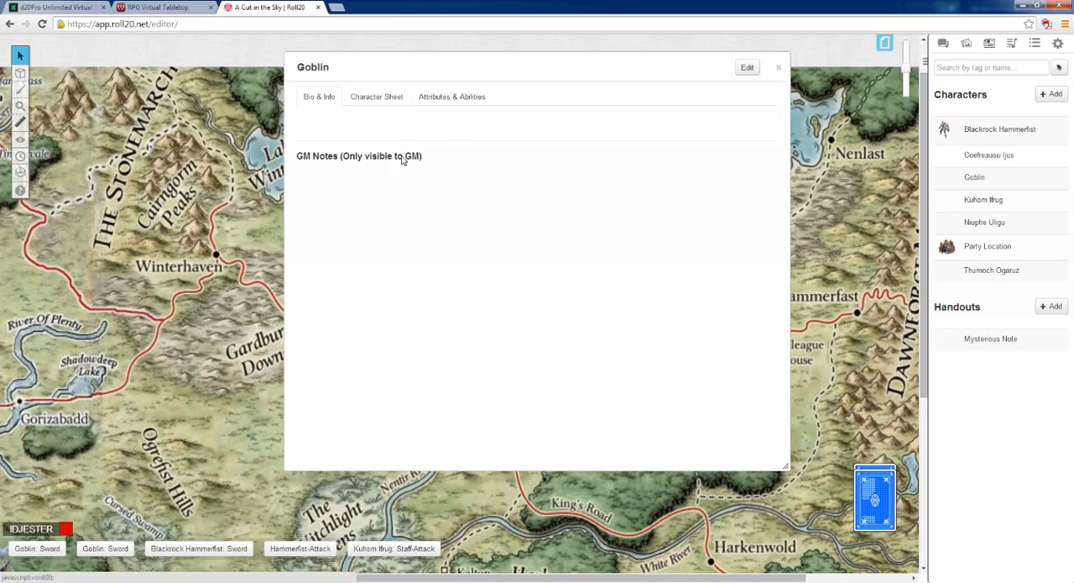
left_click(449, 98)
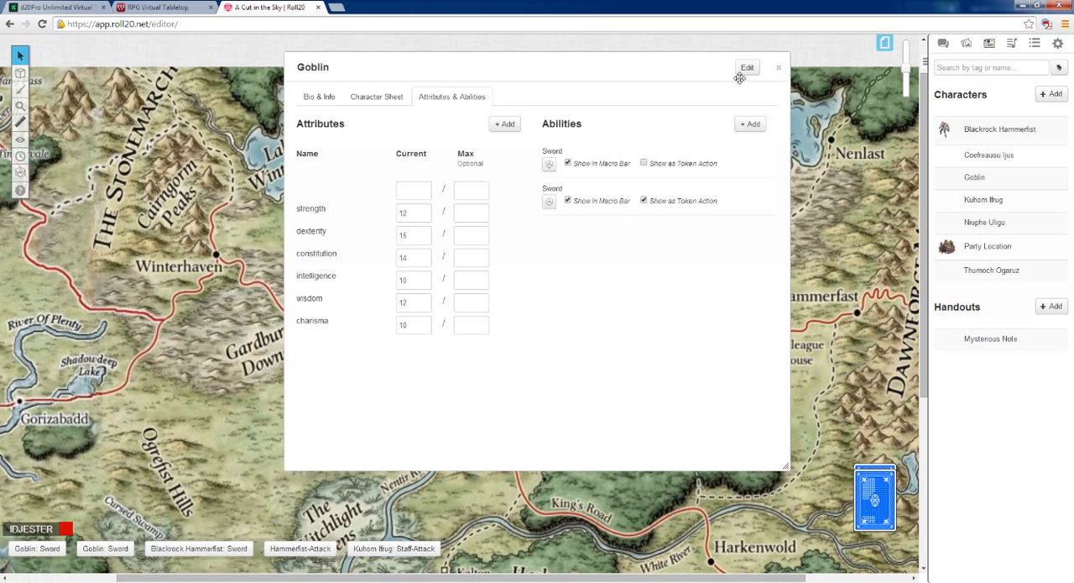
left_click(778, 68)
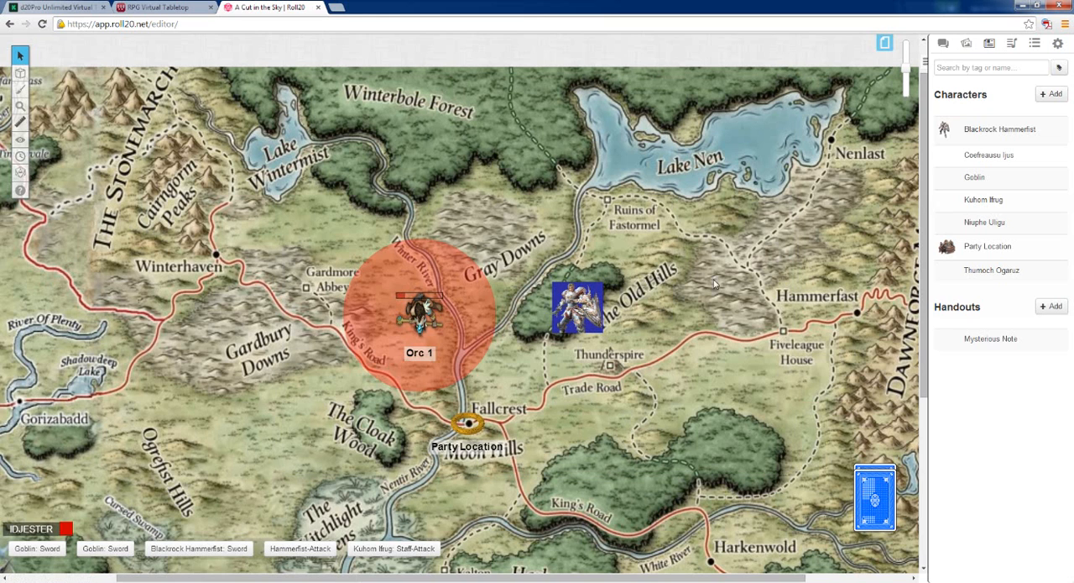
Reopen the Goblin's entry, compare its character sheet with its attributes page, and close it again
left_click(972, 178)
left_click(394, 99)
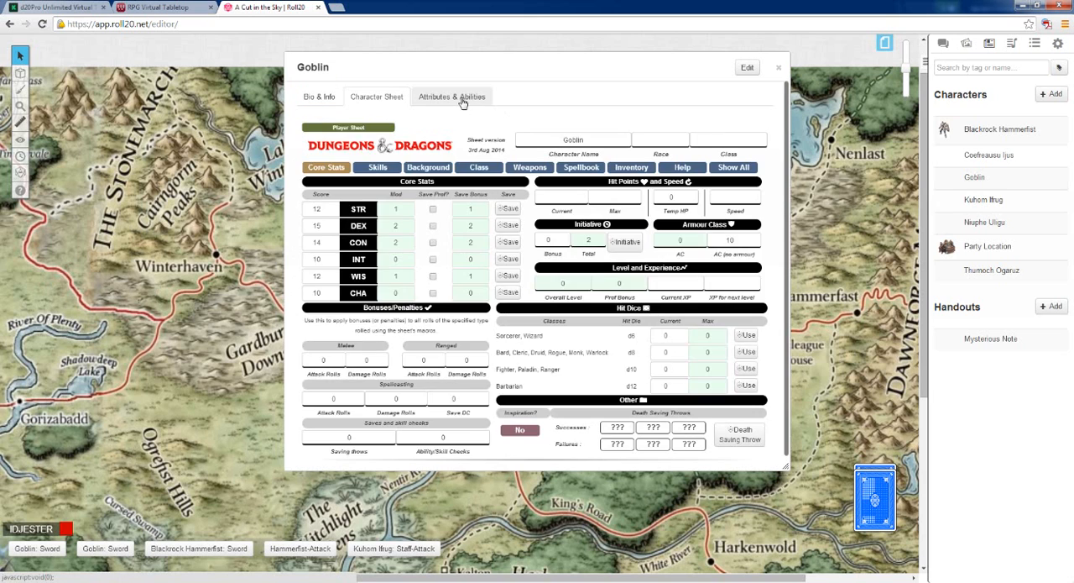
left_click(419, 98)
left_click(376, 97)
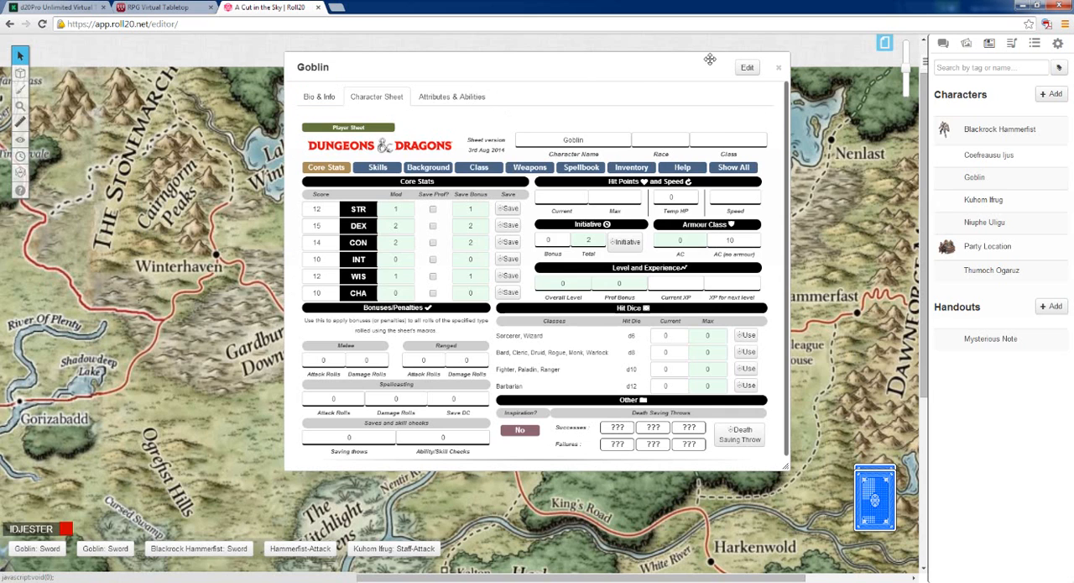
left_click(778, 68)
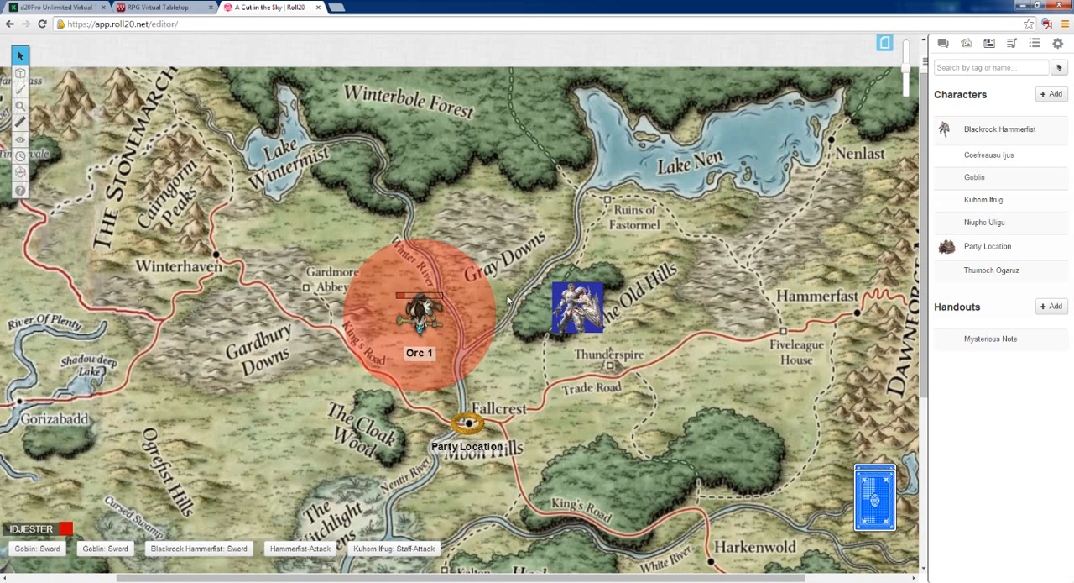
Open the Goblin's entry for editing, move its window off the Orc 1 token, and rename the character Goblin King
left_click(974, 177)
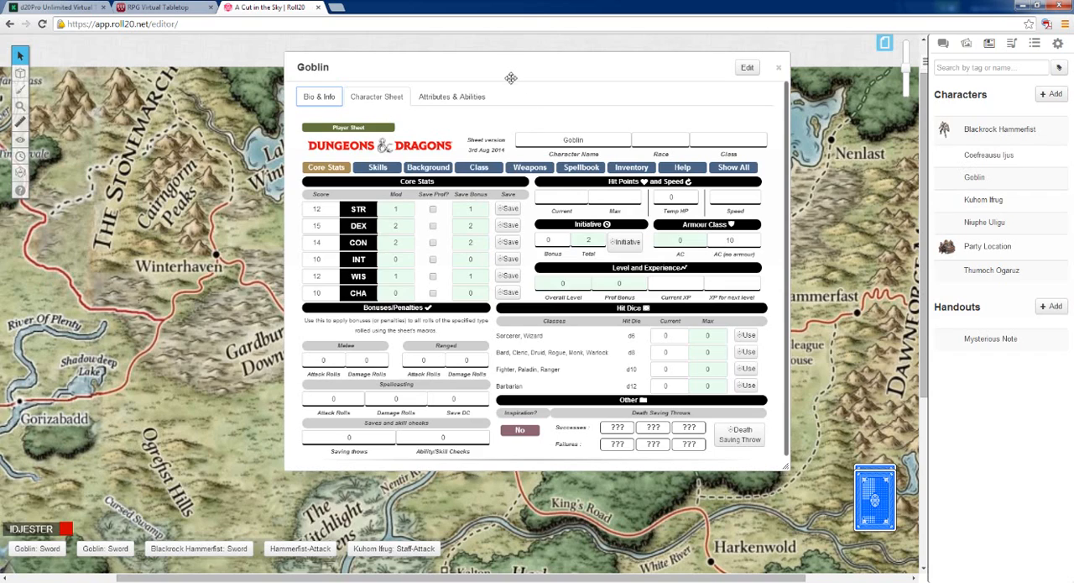
left_click_drag(555, 95, 794, 135)
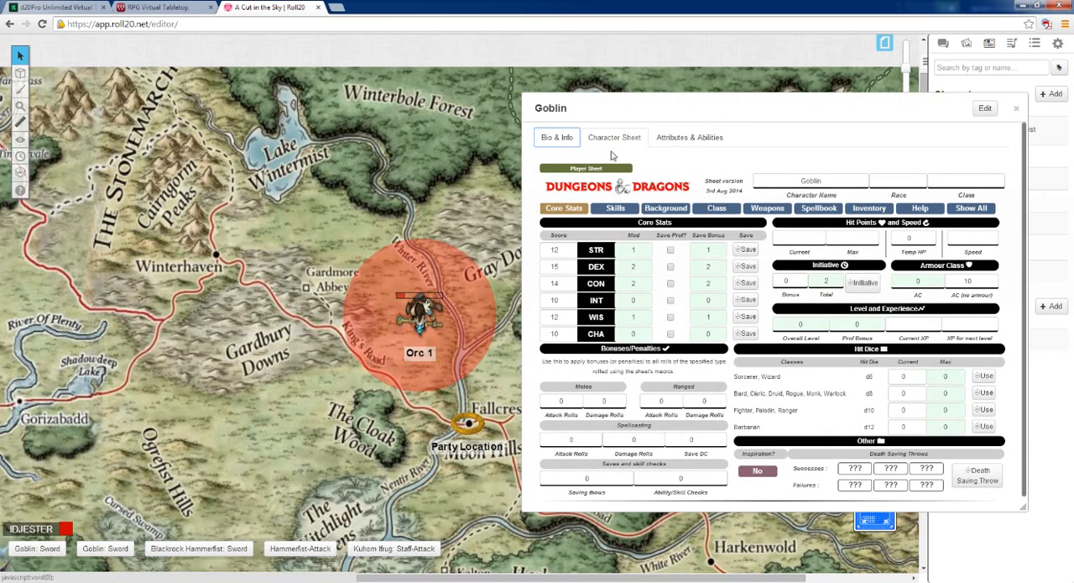
left_click(561, 143)
left_click(985, 109)
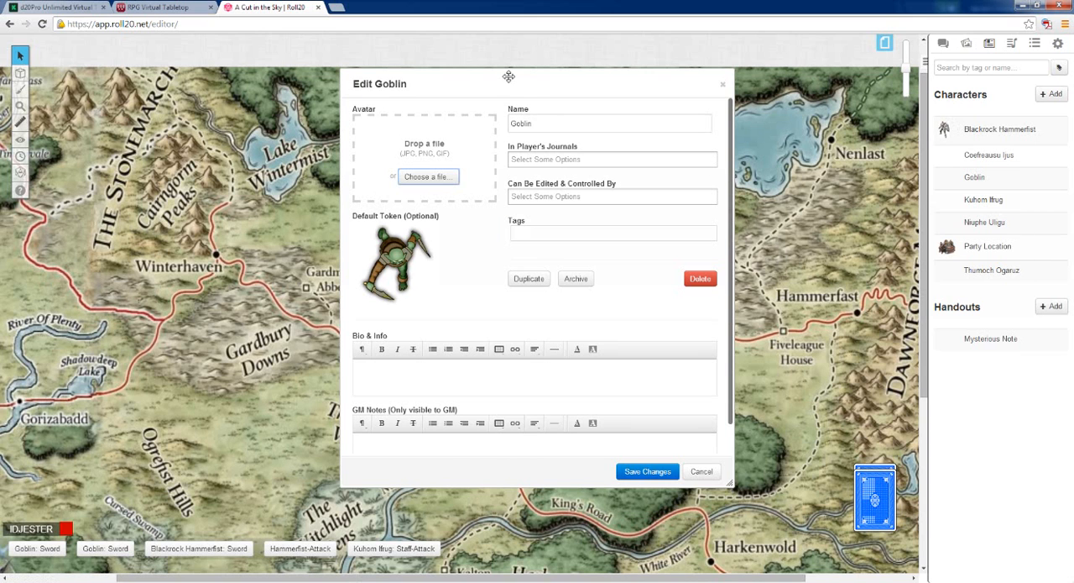
left_click_drag(508, 76, 700, 60)
left_click(739, 101)
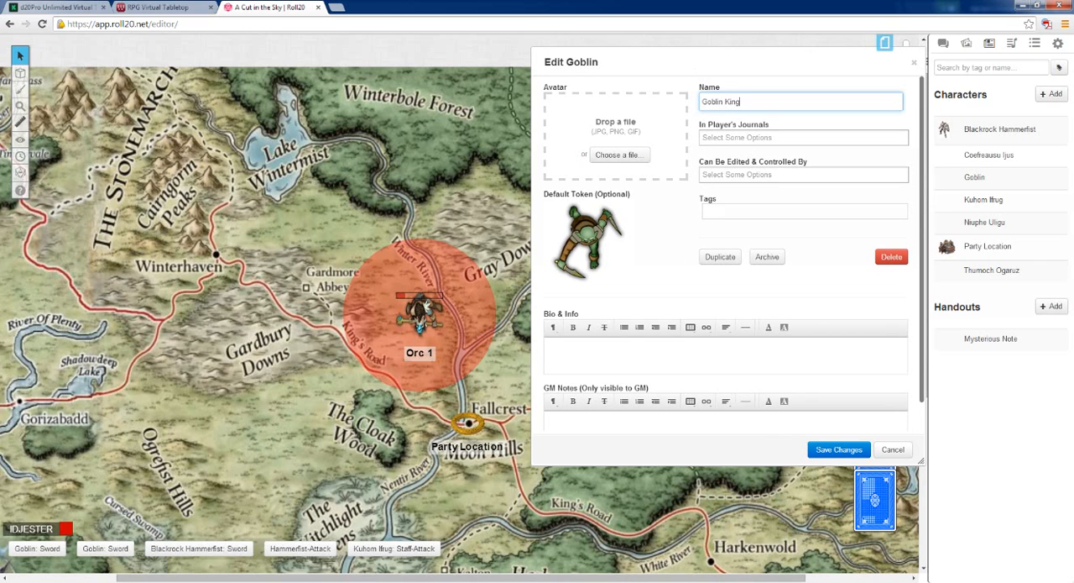
Examine the player options for journal visibility and for editing and control, without choosing any
key("Tab")
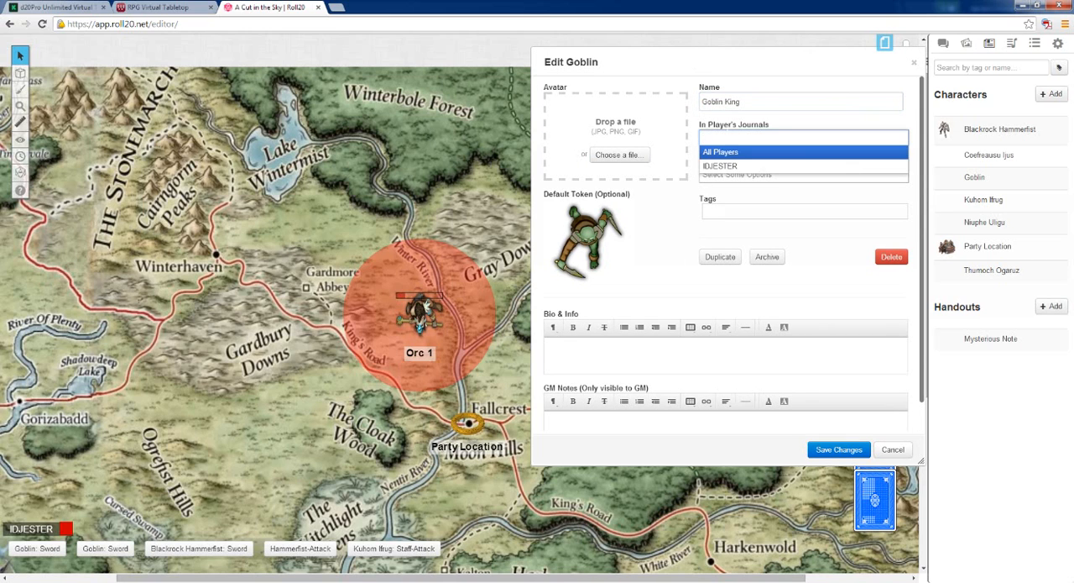
left_click(683, 198)
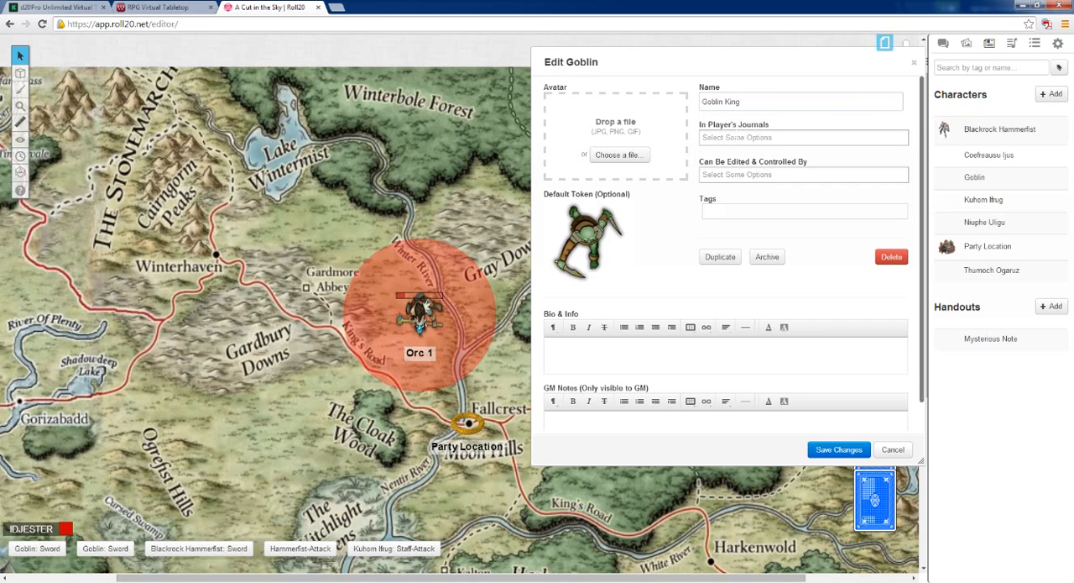
left_click(733, 174)
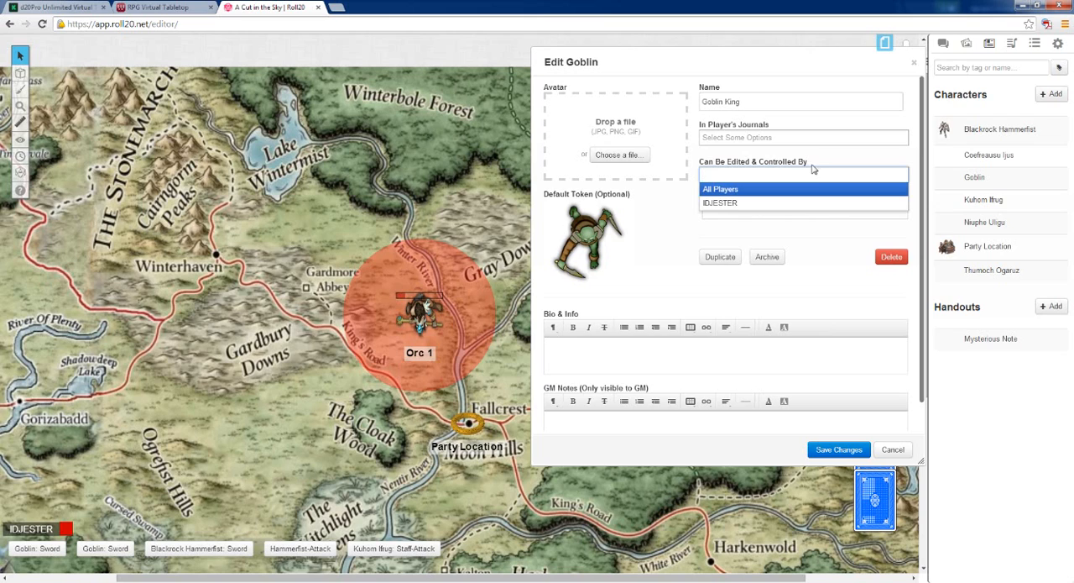
left_click(667, 211)
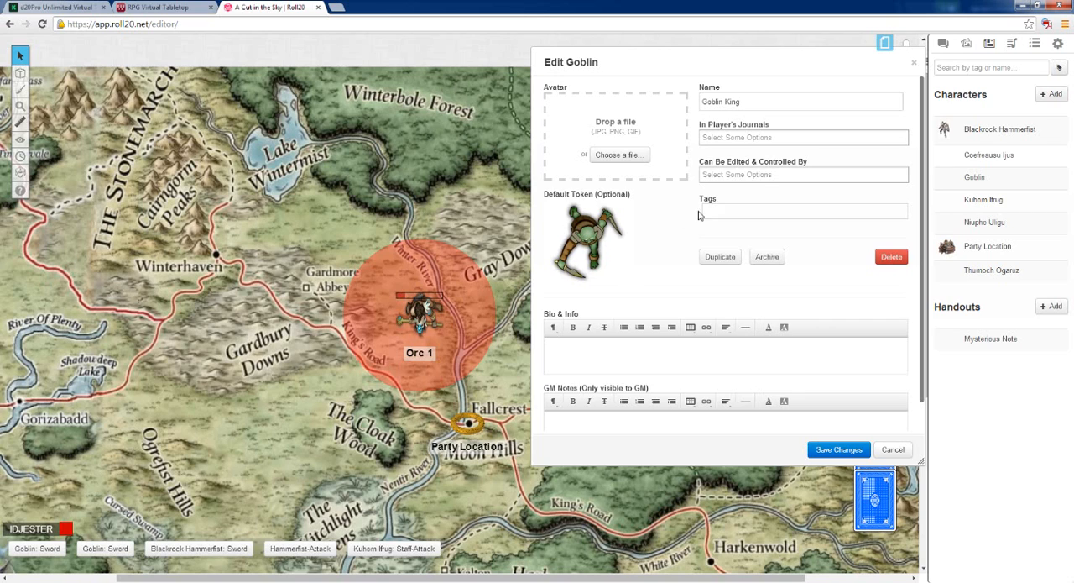
Delete the character's default token and confirm the deletion
mouse_move(608, 221)
left_click(613, 209)
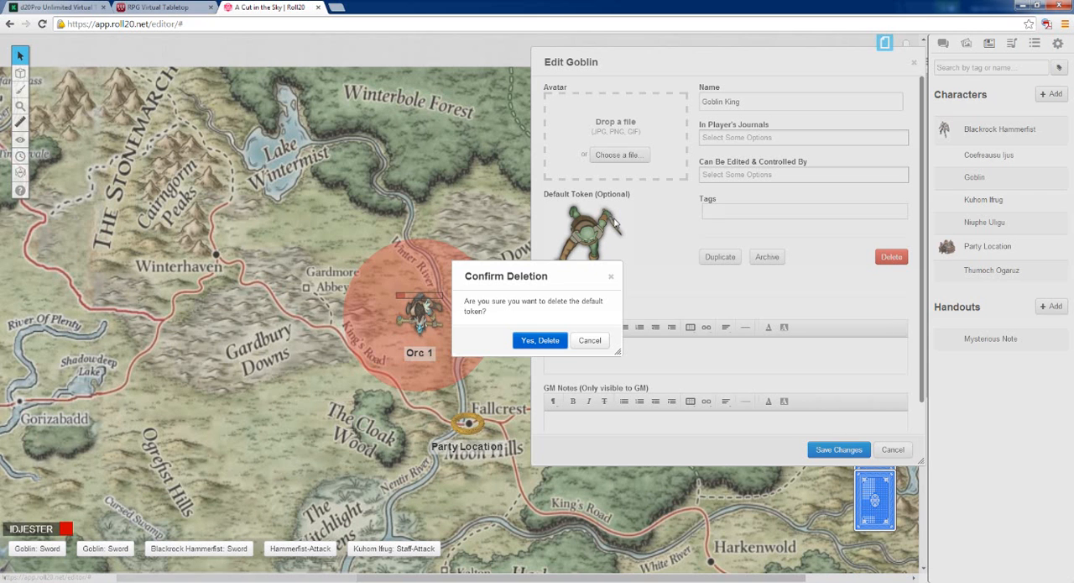
left_click(543, 346)
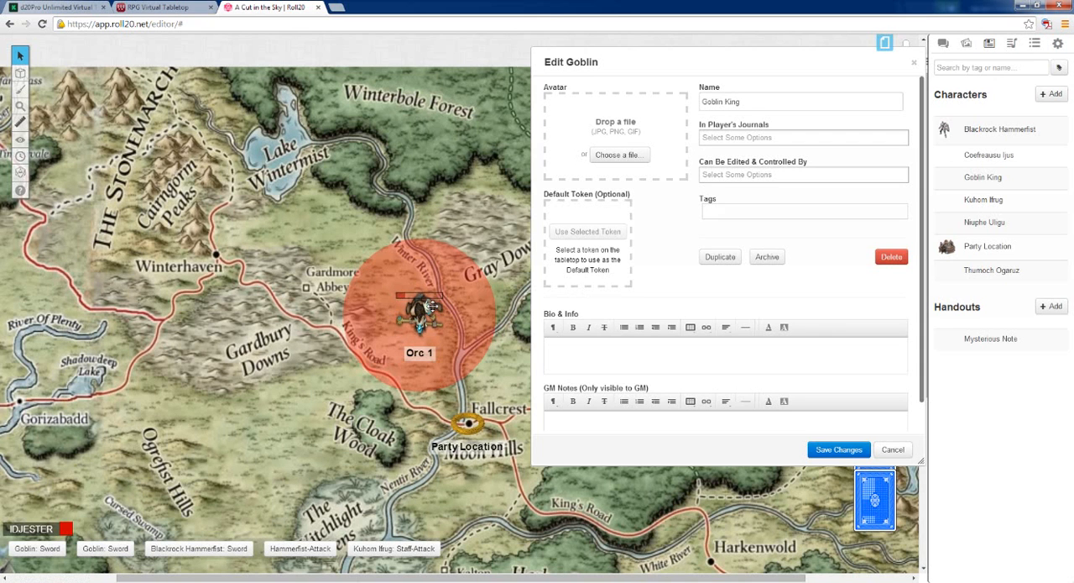
Assign the Orc 1 token as the Goblin King's default token, reposition it over the Winter River, and save the character
left_click(420, 312)
left_click_drag(419, 312, 514, 251)
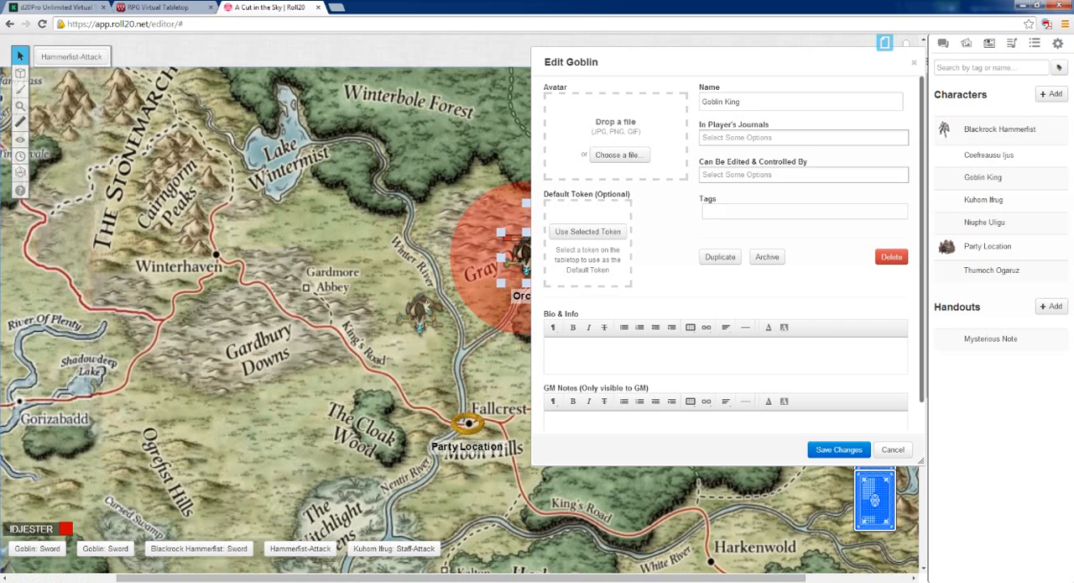
left_click(583, 231)
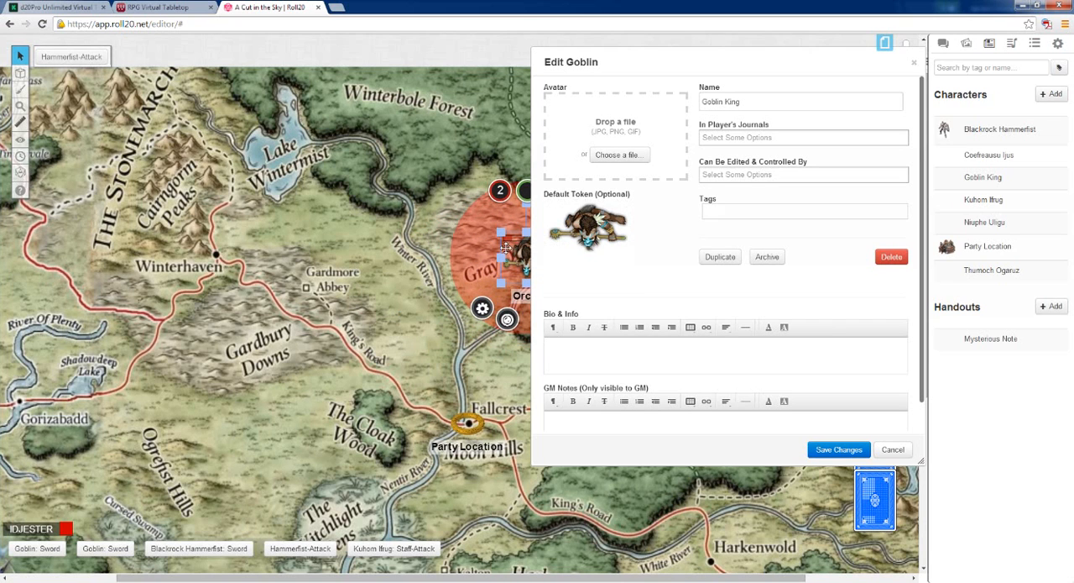
left_click_drag(520, 250, 440, 268)
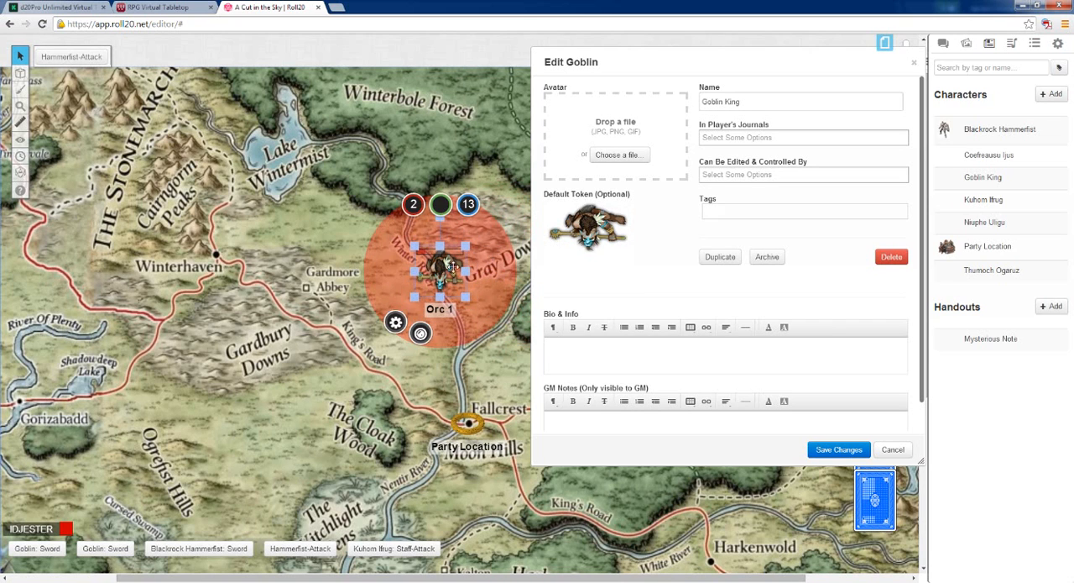
left_click(835, 450)
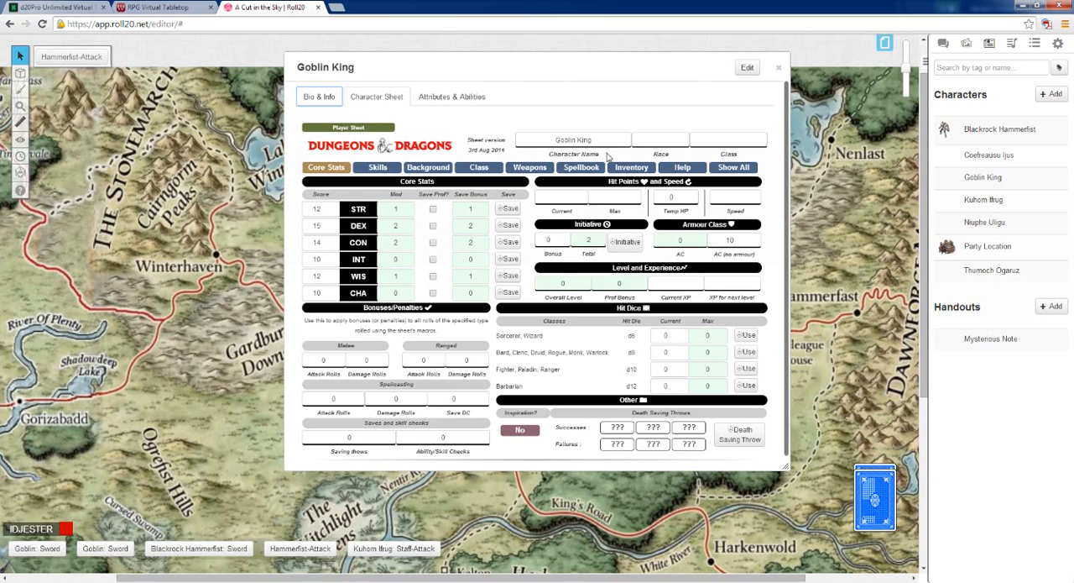
Shift the Goblin King sheet clear of the map and move the Orc 1 token west beside Gardmore Abbey
left_click_drag(530, 72, 743, 110)
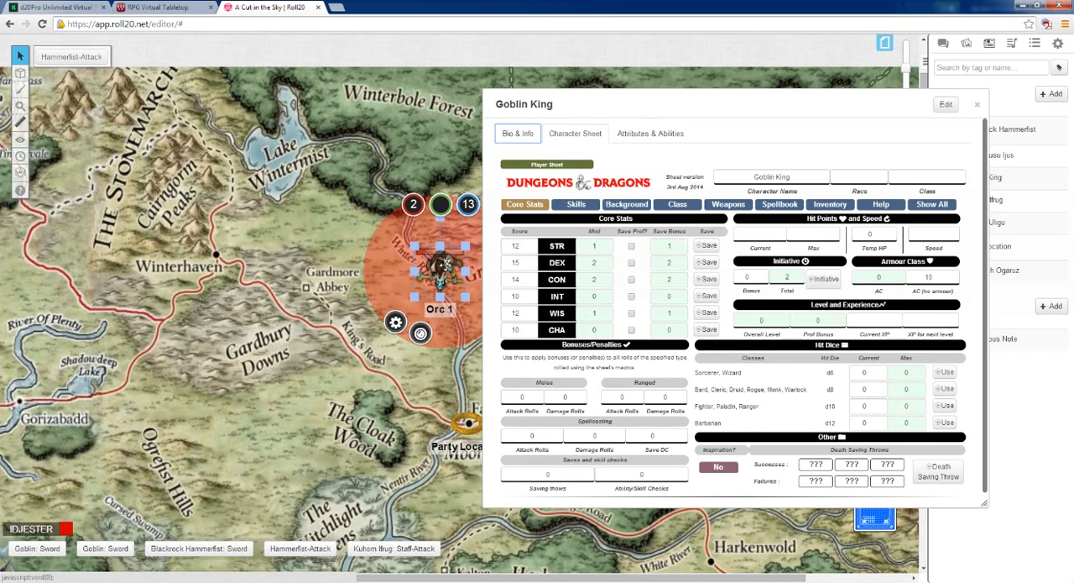
left_click(424, 266)
left_click_drag(424, 266, 370, 259)
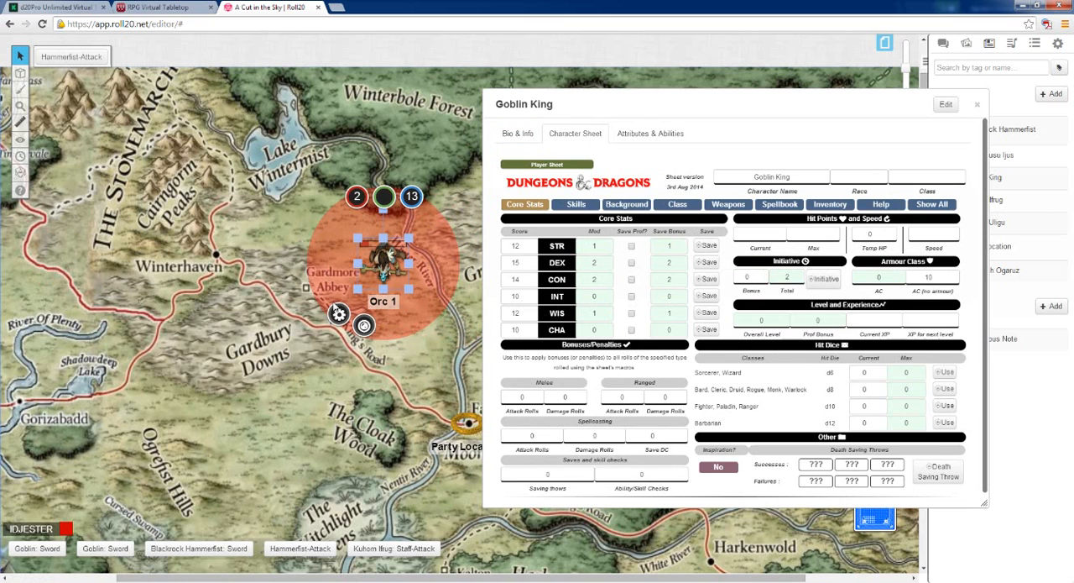
In the Orc 1 token's settings, clear both Bar 3 values and make the token represent the Goblin King
left_click(338, 314)
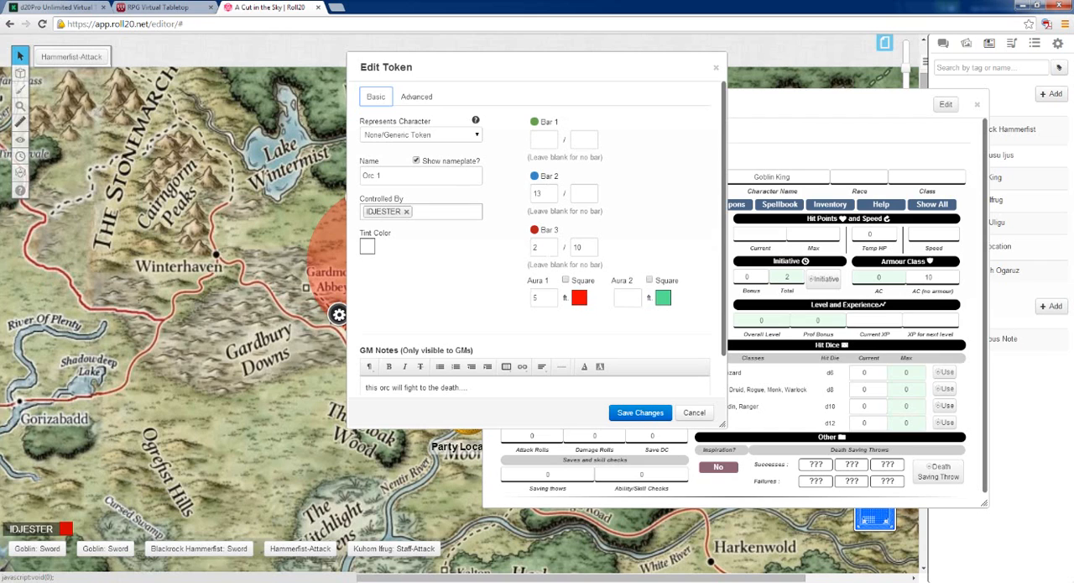
left_click(544, 247)
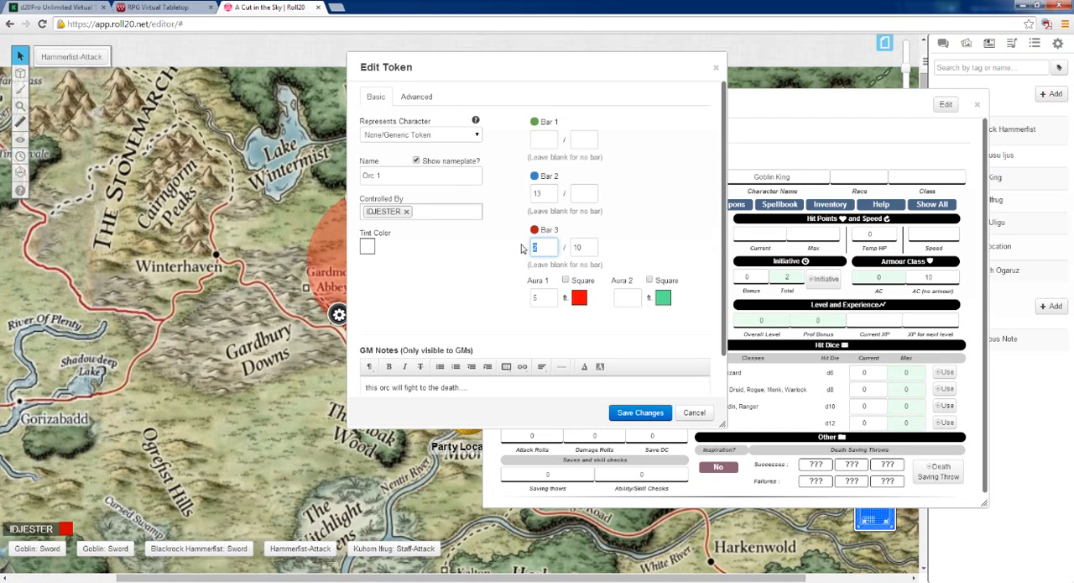
key("Tab")
key("BackSpace")
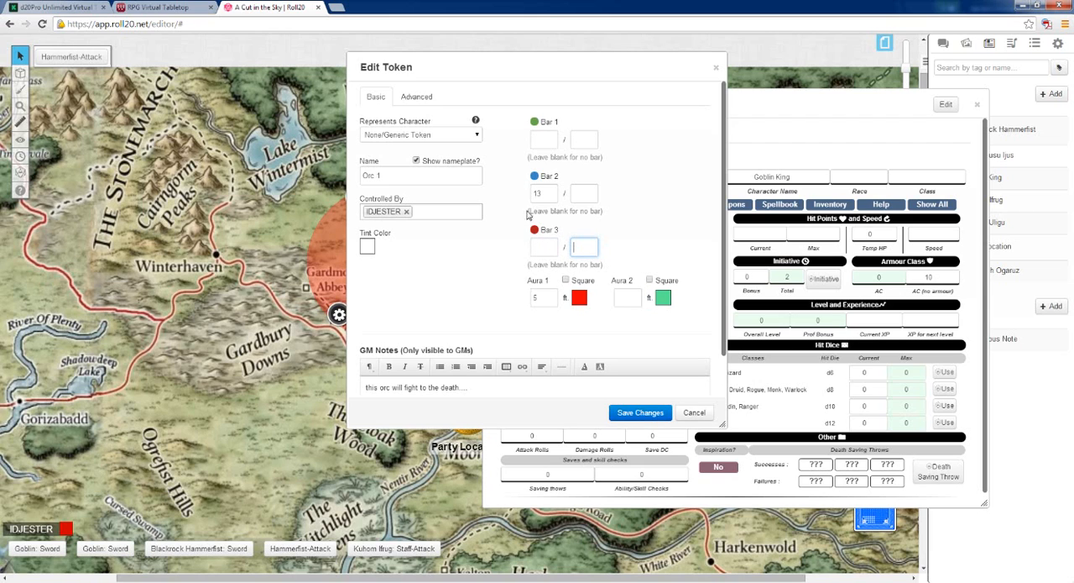
left_click(478, 134)
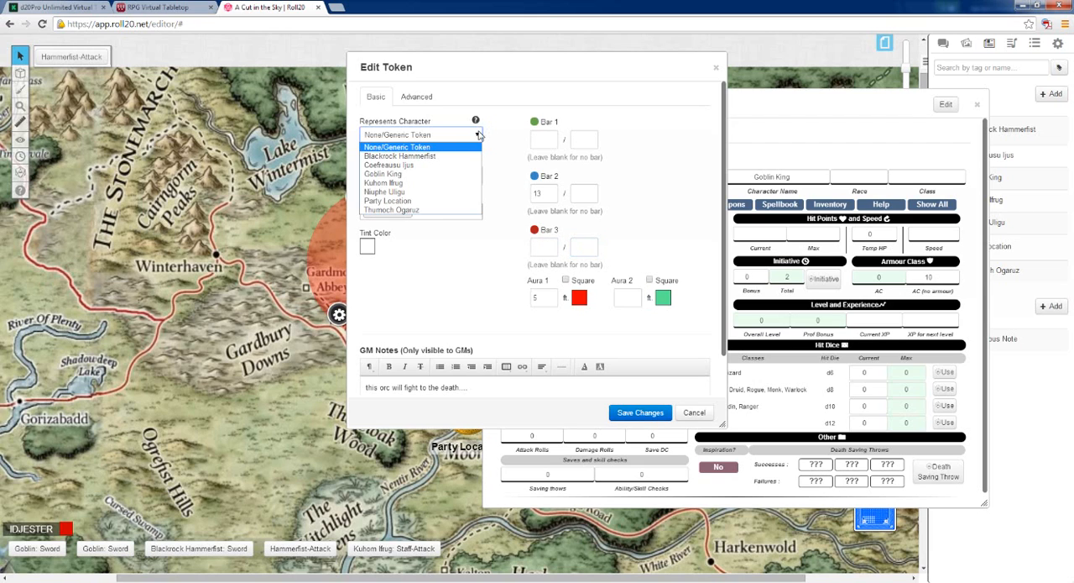
left_click(394, 174)
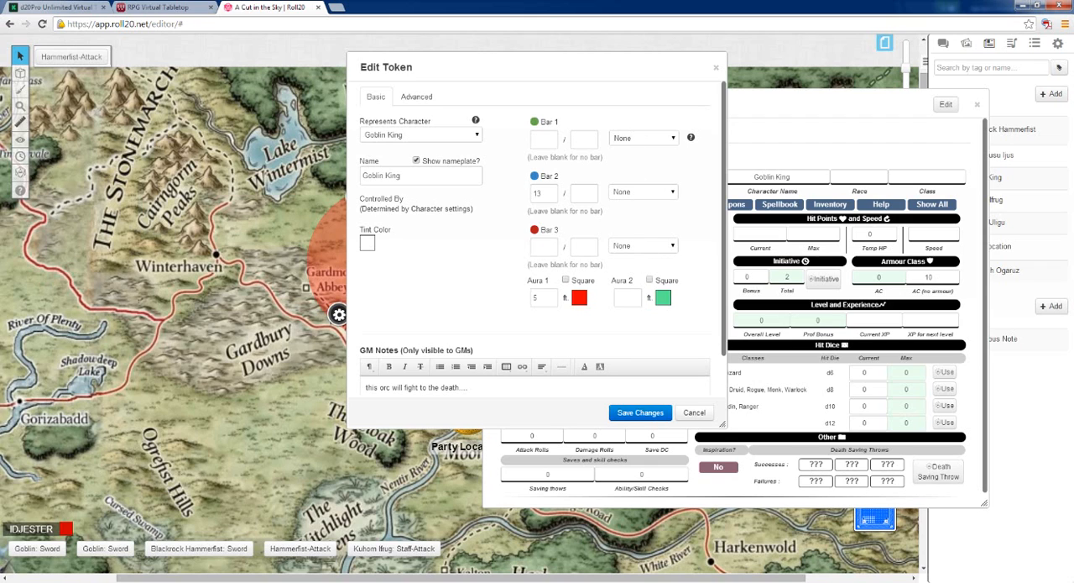
Link the token's Bar 3 to the character's hp attribute
left_click(647, 249)
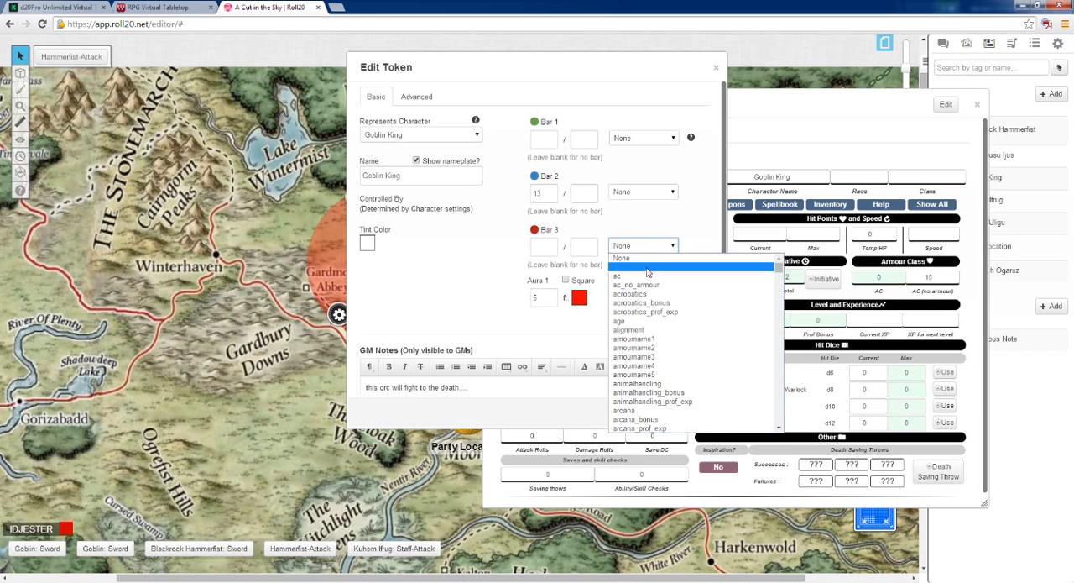
scroll(652, 327, "down", 3)
scroll(652, 328, "down", 10)
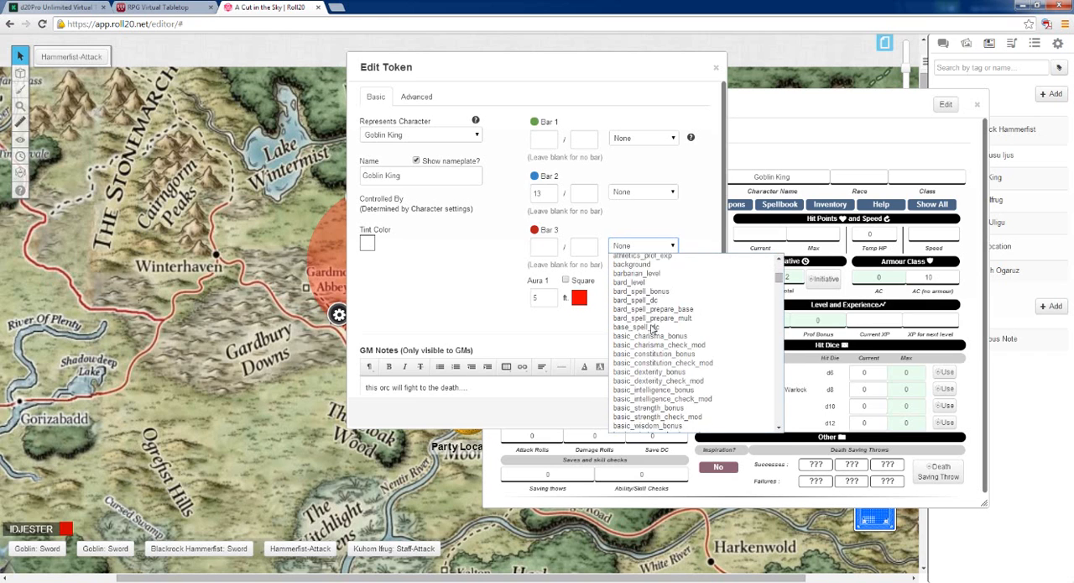
scroll(652, 327, "down", 8)
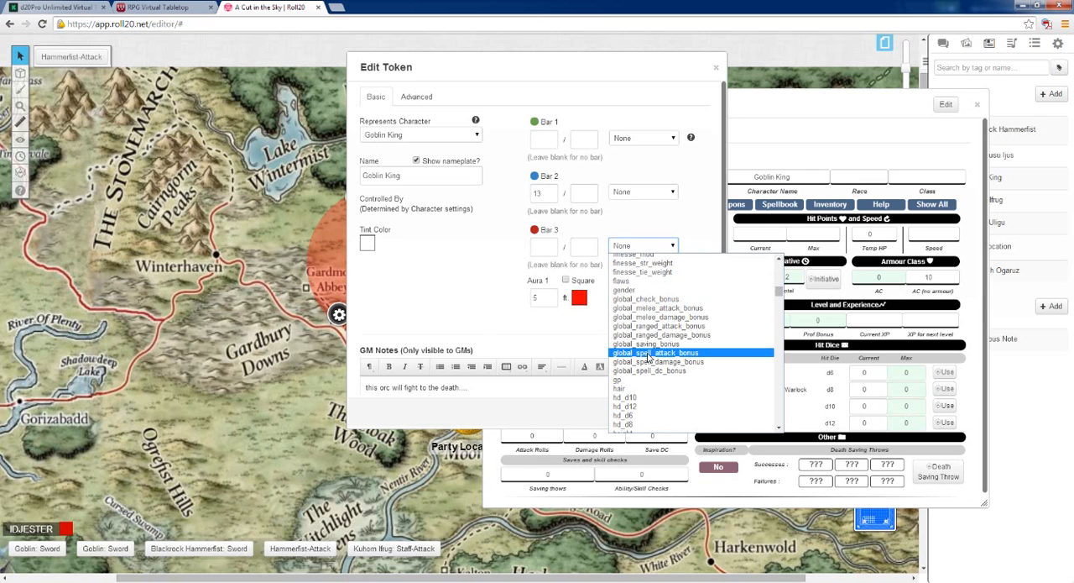
scroll(651, 361, "down", 1)
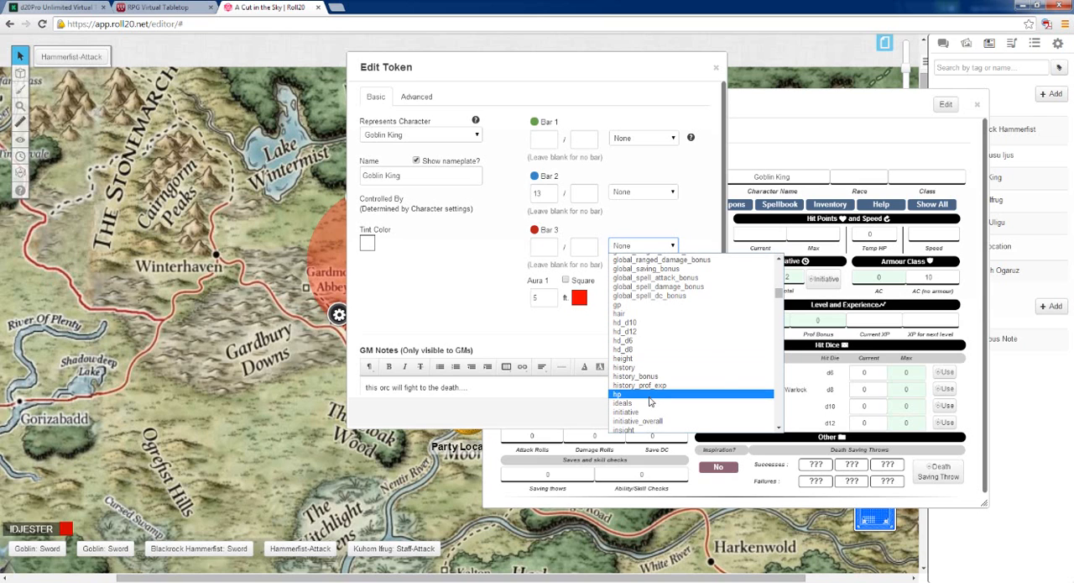
left_click(648, 394)
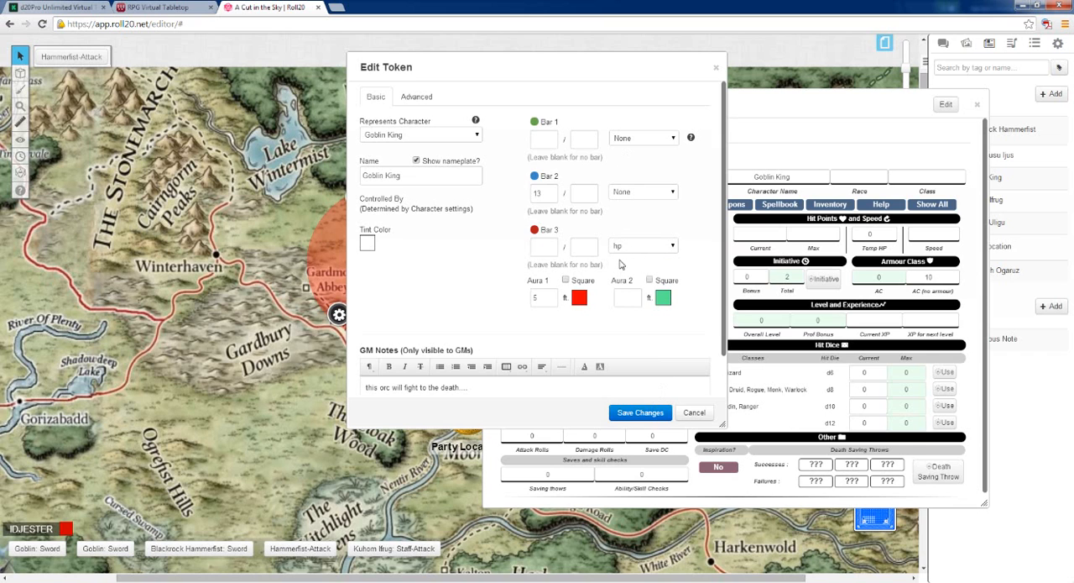
Move the token settings clear of the Goblin King sheet and save the token changes
left_click_drag(484, 65, 253, 97)
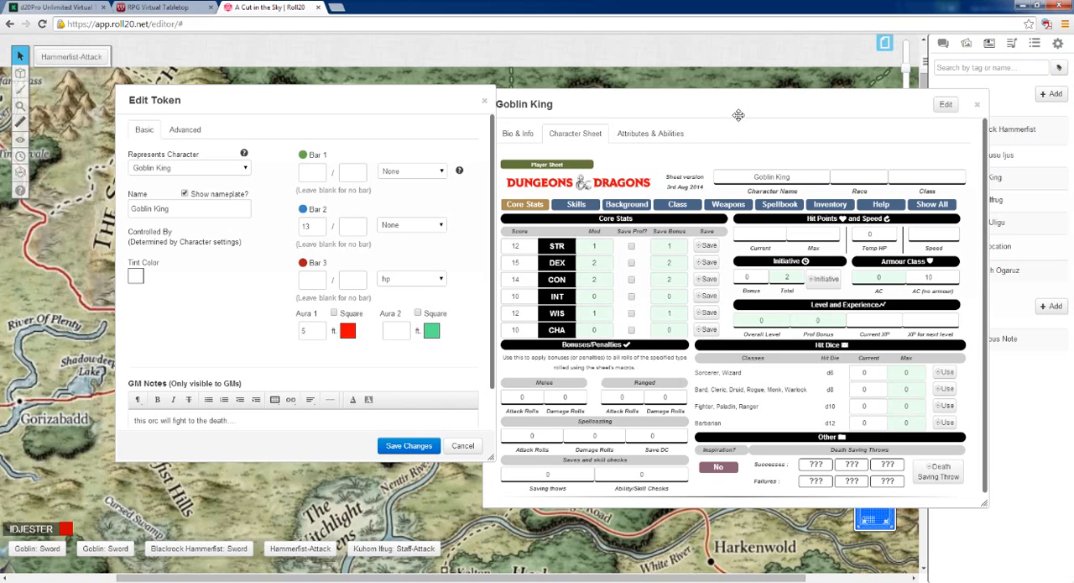
left_click(409, 445)
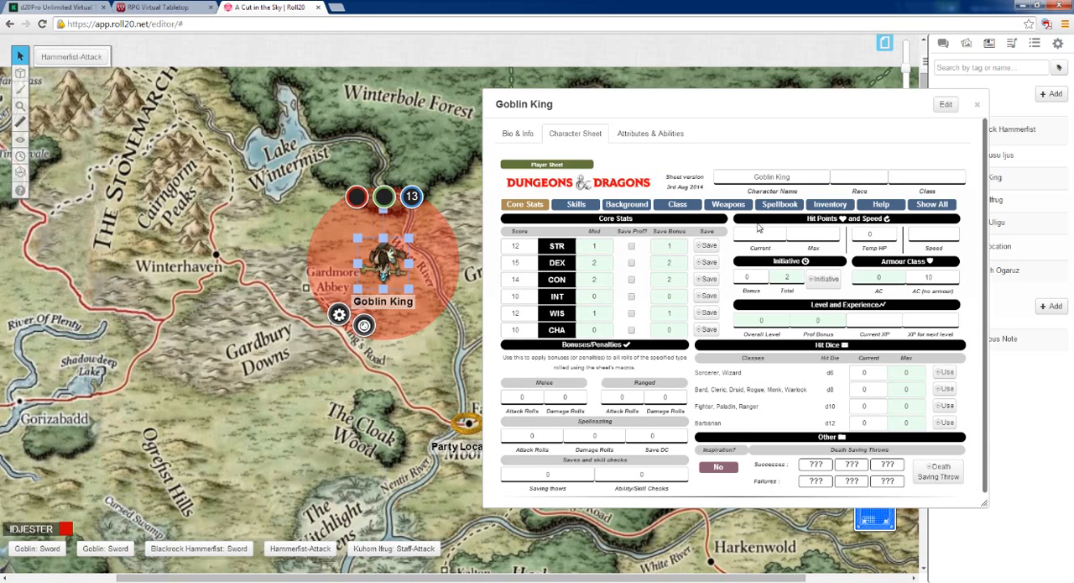
Set the Goblin King's Fighter level to 3 and add an empty class resource row
left_click(681, 206)
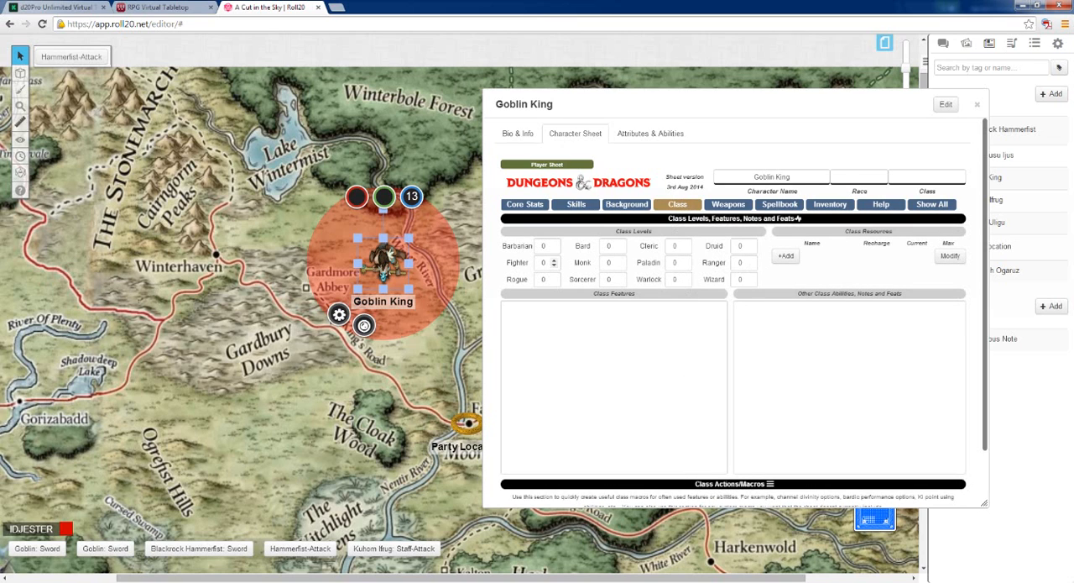
double_click(547, 263)
left_click(785, 256)
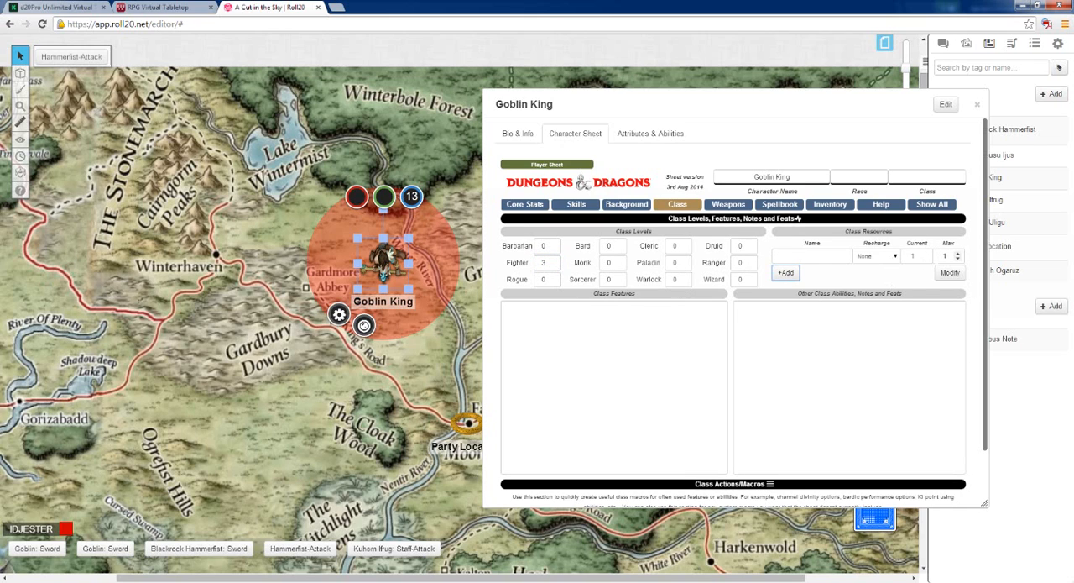
Set the Goblin King's current and maximum hit points to 22 in the core stats
left_click(539, 211)
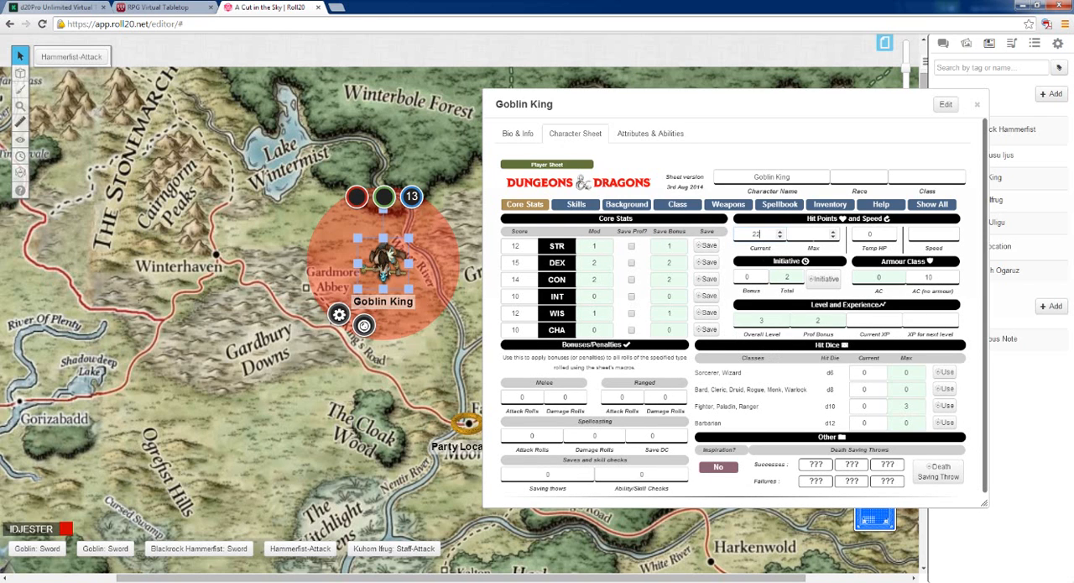
type("22")
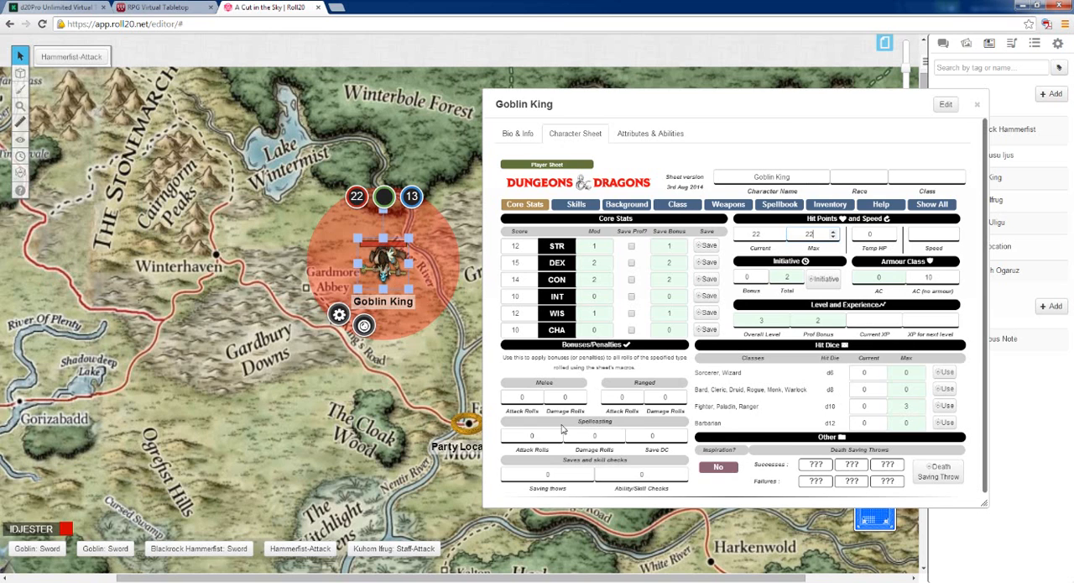
Link Bar 2 of the Goblin King token to the ac attribute and close the token settings
scroll(361, 256, "up", 2)
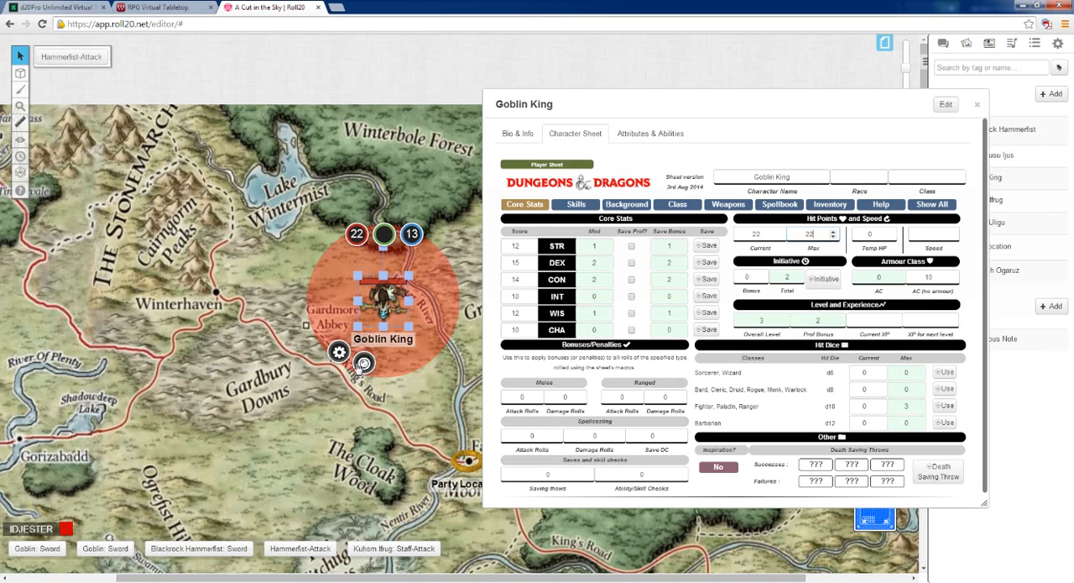
left_click(338, 353)
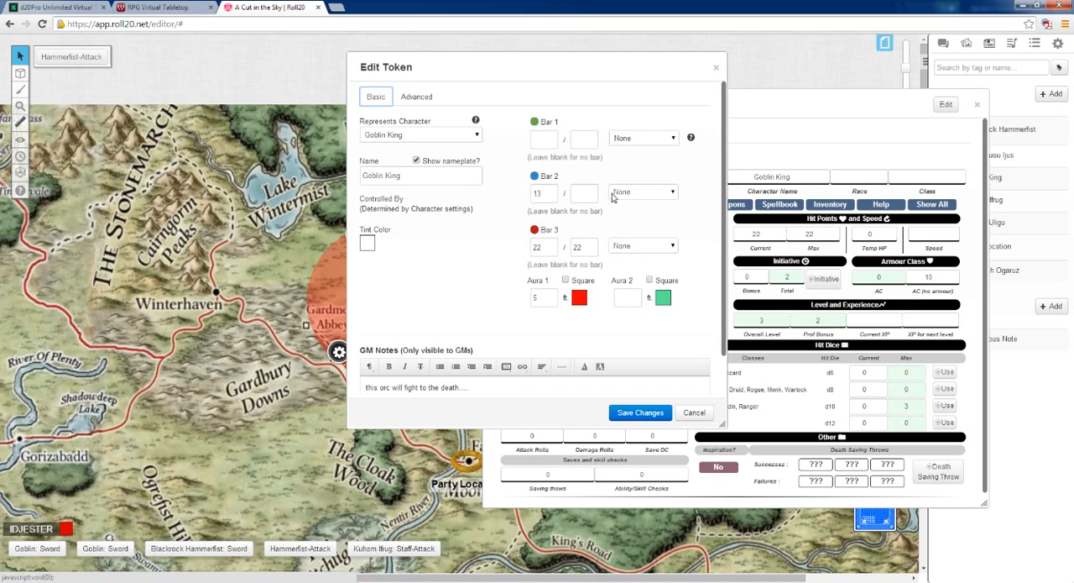
left_click(660, 195)
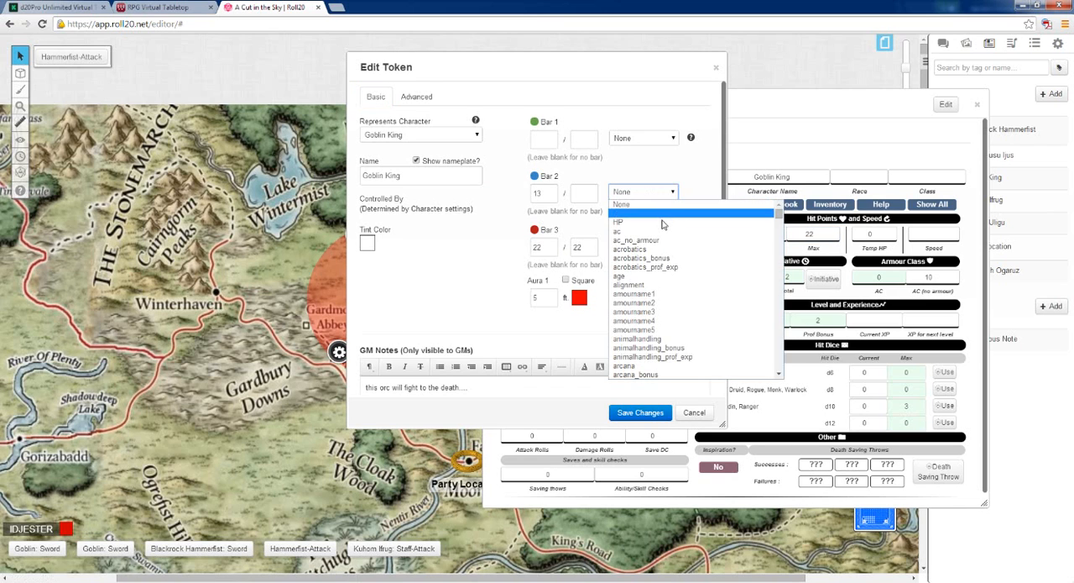
left_click(659, 232)
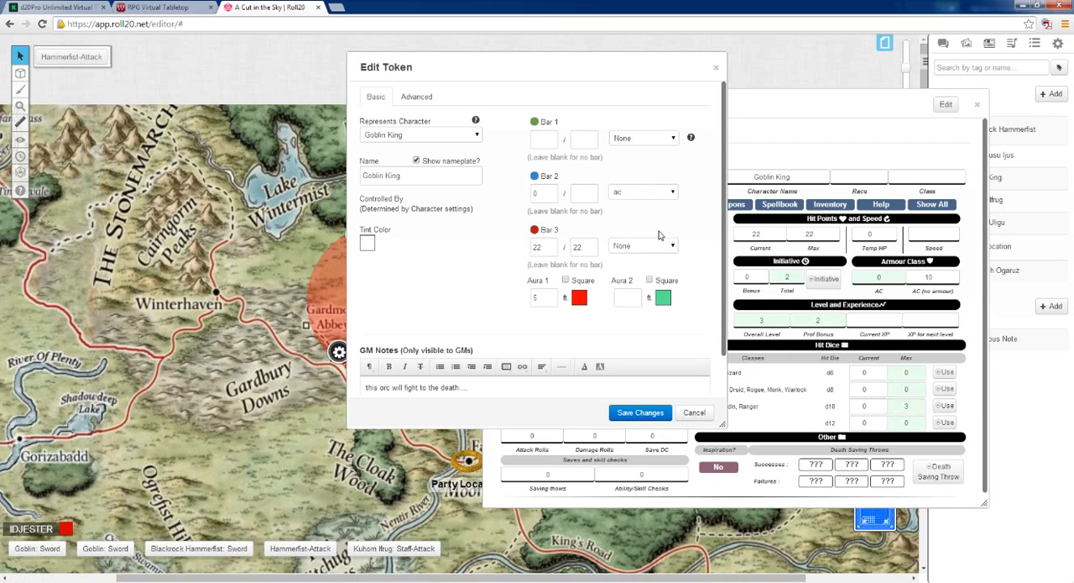
left_click(718, 66)
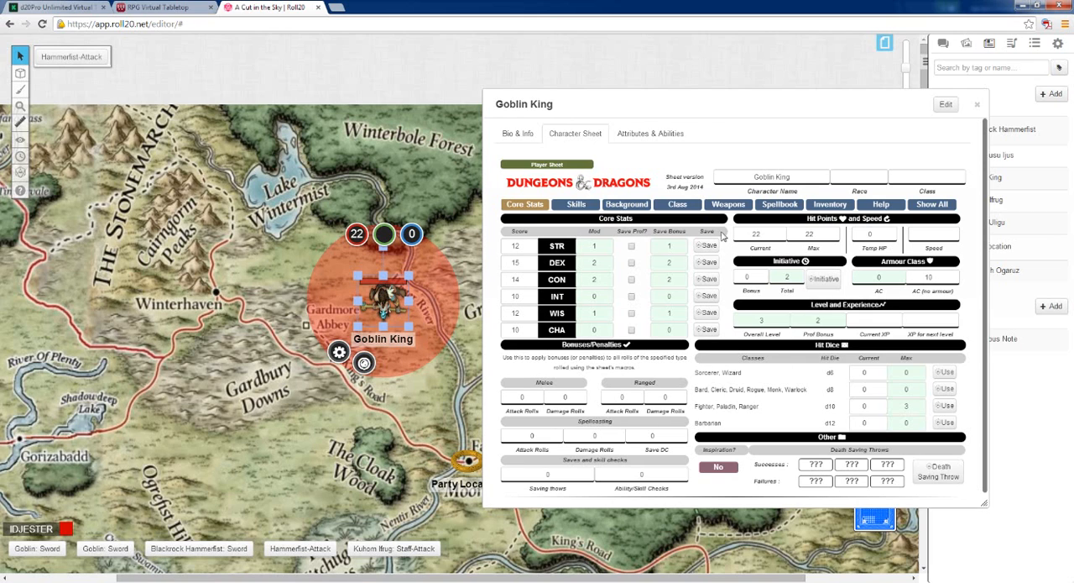
Add chainmail with a base AC of 16 as the first armour entry in the Goblin King's inventory
left_click(828, 207)
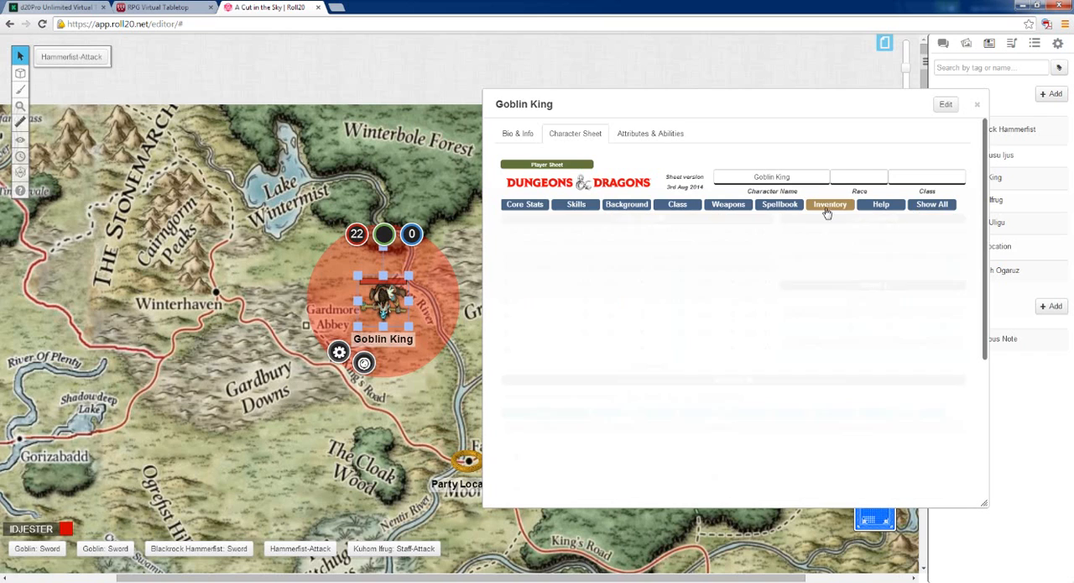
left_click(546, 282)
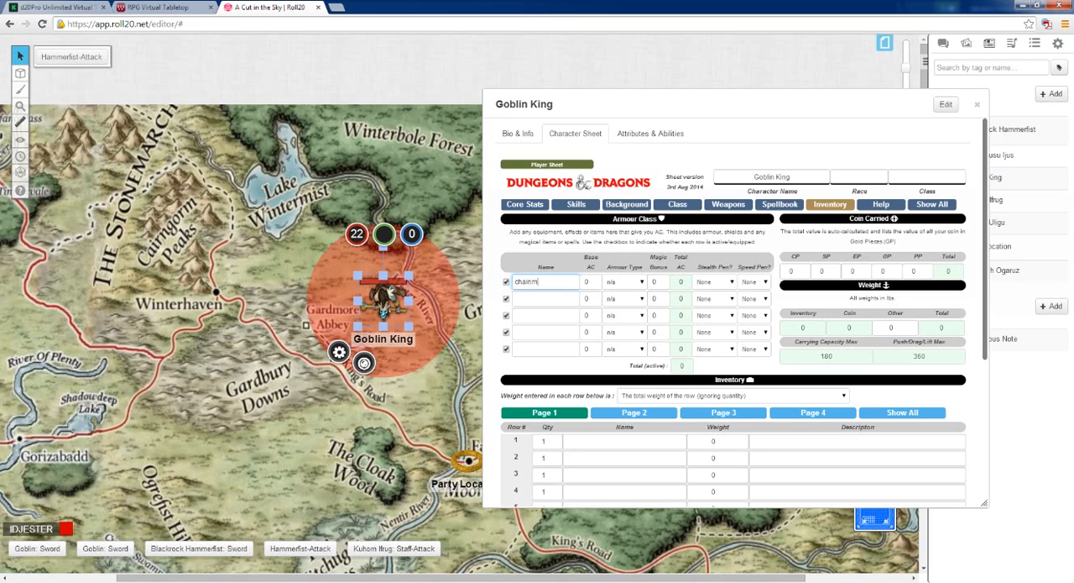
type("chainmail")
key("BackSpace")
left_click(592, 282)
type("3")
left_click(595, 281)
left_click(594, 281)
left_click(594, 280)
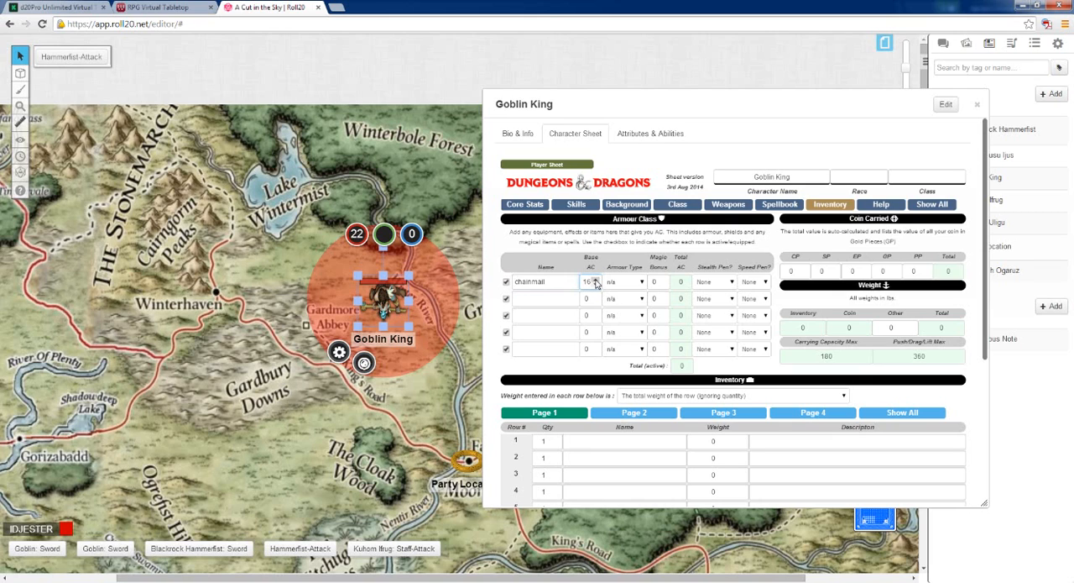
Set the chainmail's armour type to Medium and its magic bonus to 1
left_click(640, 284)
left_click(639, 309)
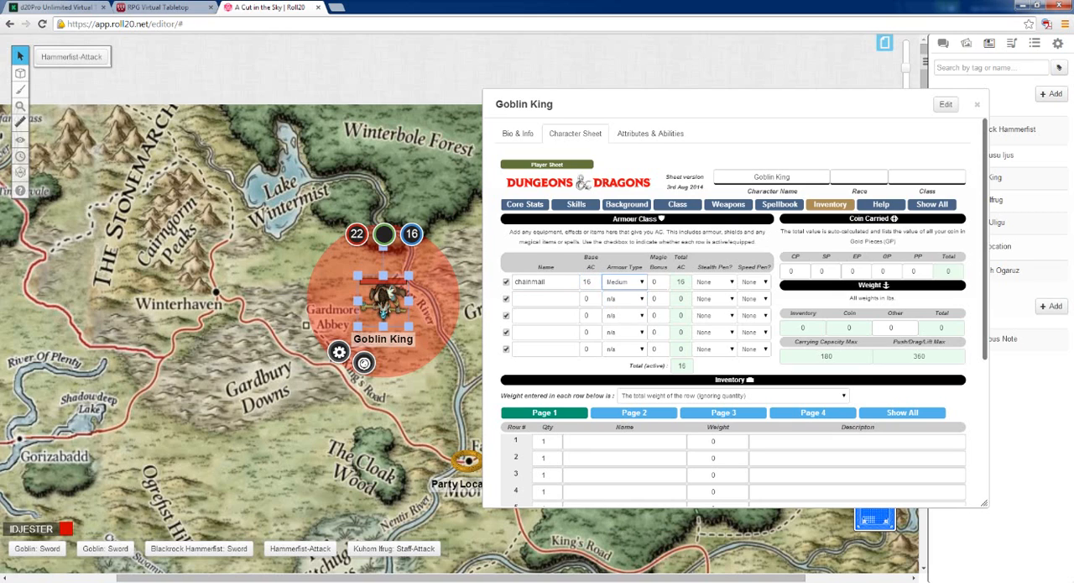
left_click(663, 281)
left_click(663, 281)
left_click(663, 286)
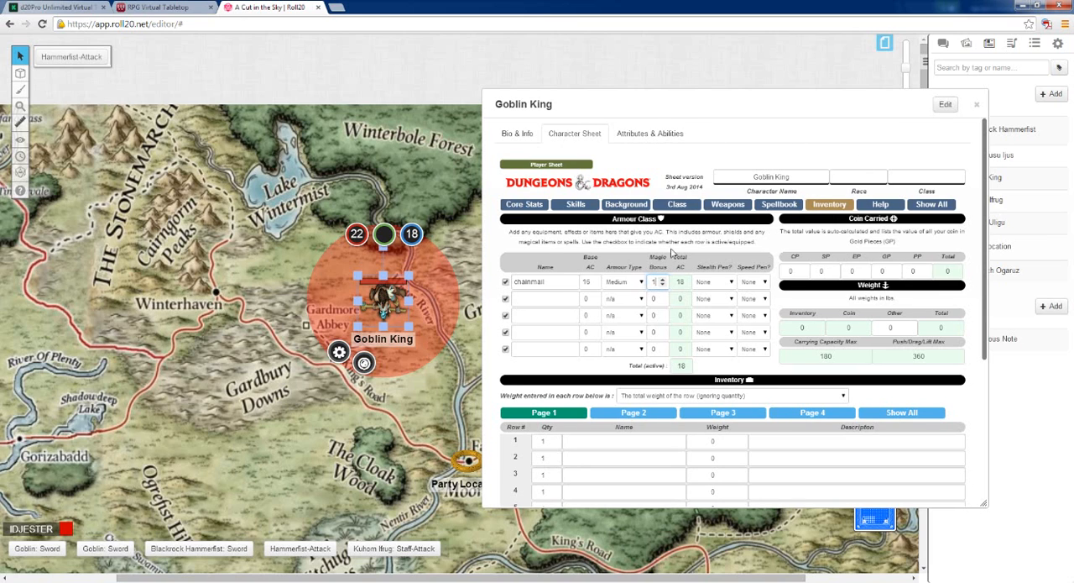
Open the Goblin King for editing, look over its Bio & Info and GM Notes fields, and save the character
left_click(931, 109)
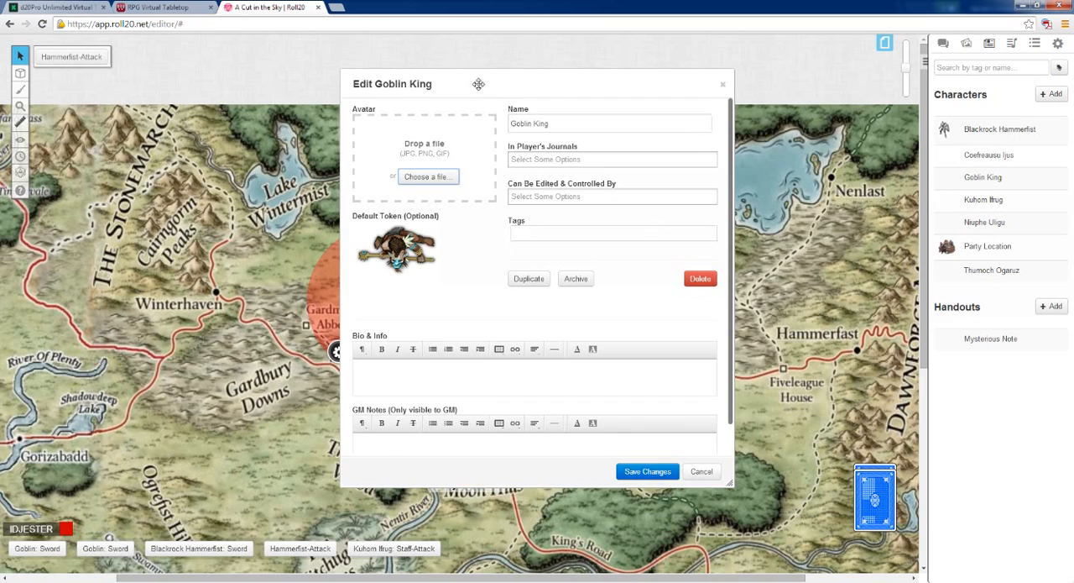
left_click_drag(472, 89, 765, 117)
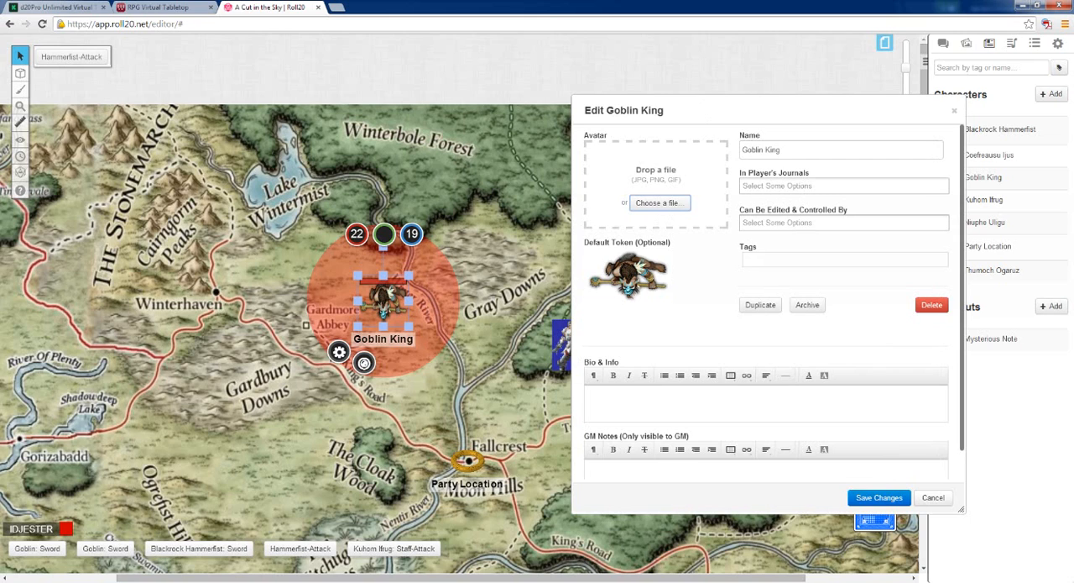
left_click(591, 394)
left_click(651, 472)
left_click(873, 497)
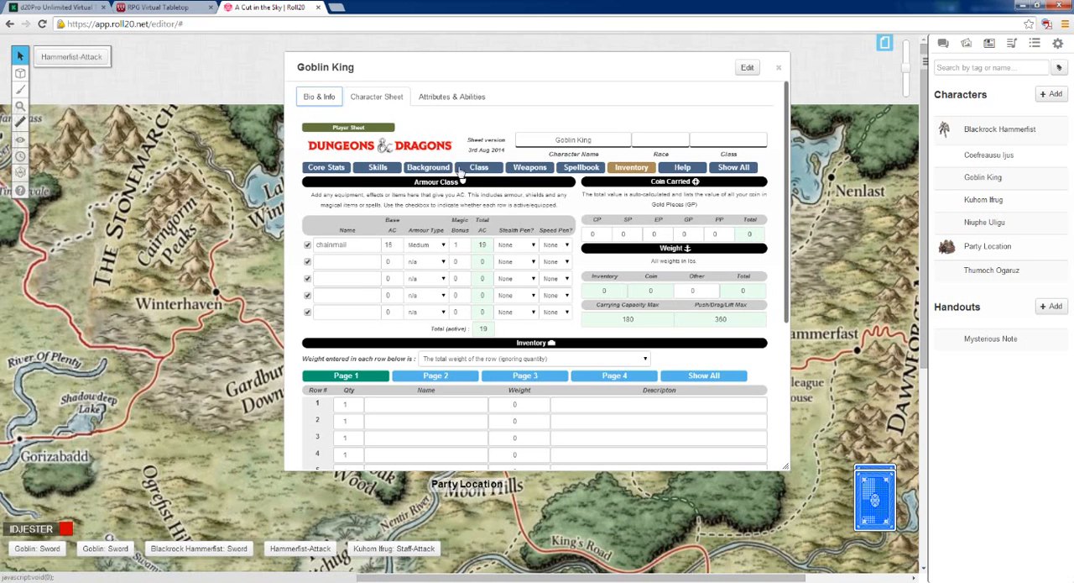
Add a long sword to the Goblin King's melee weapons with a magic bonus of 1 and 1d8 damage dice
left_click(516, 168)
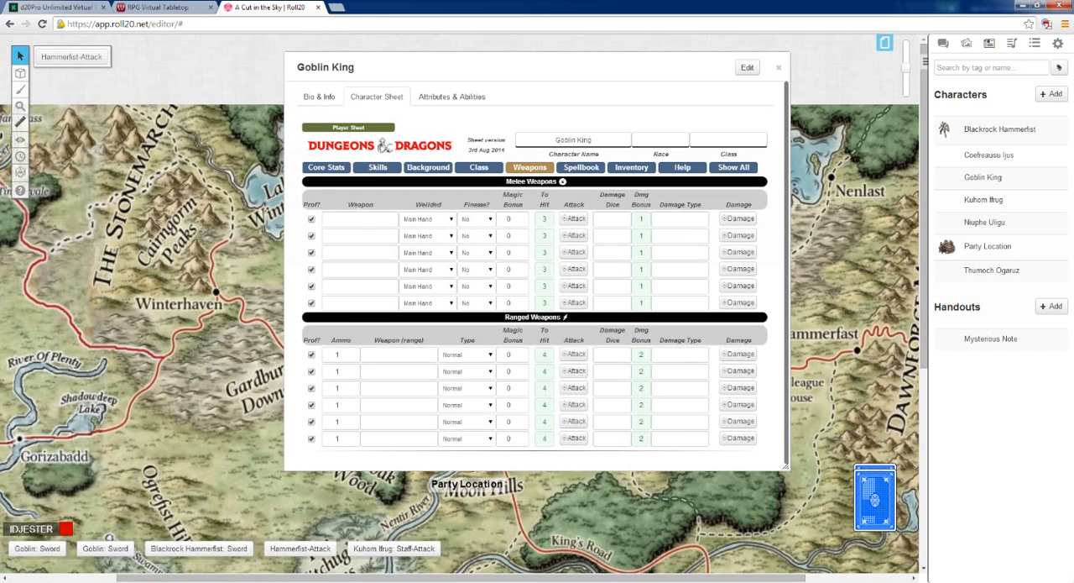
left_click(360, 219)
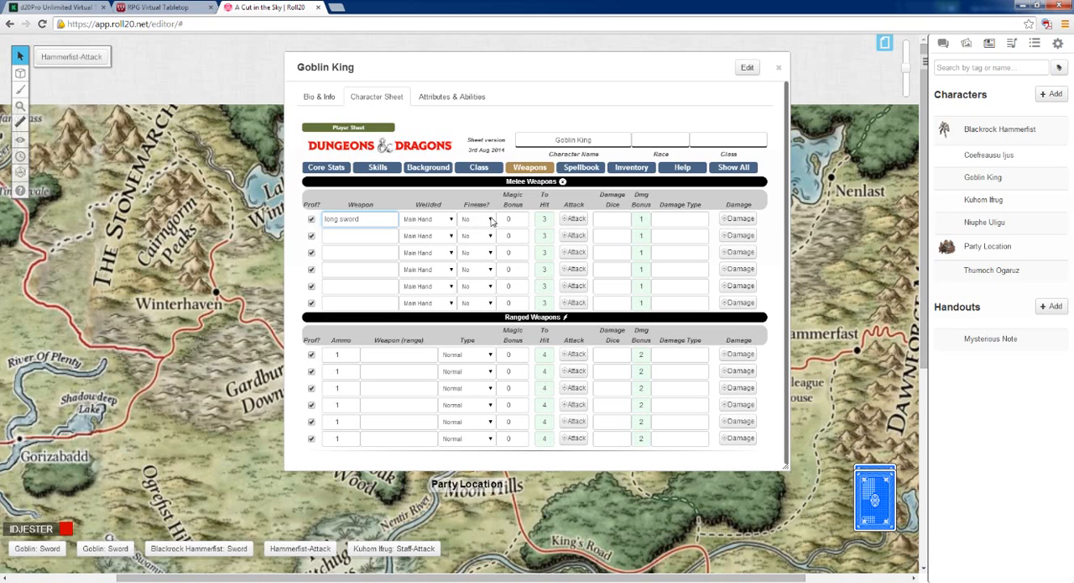
left_click(521, 215)
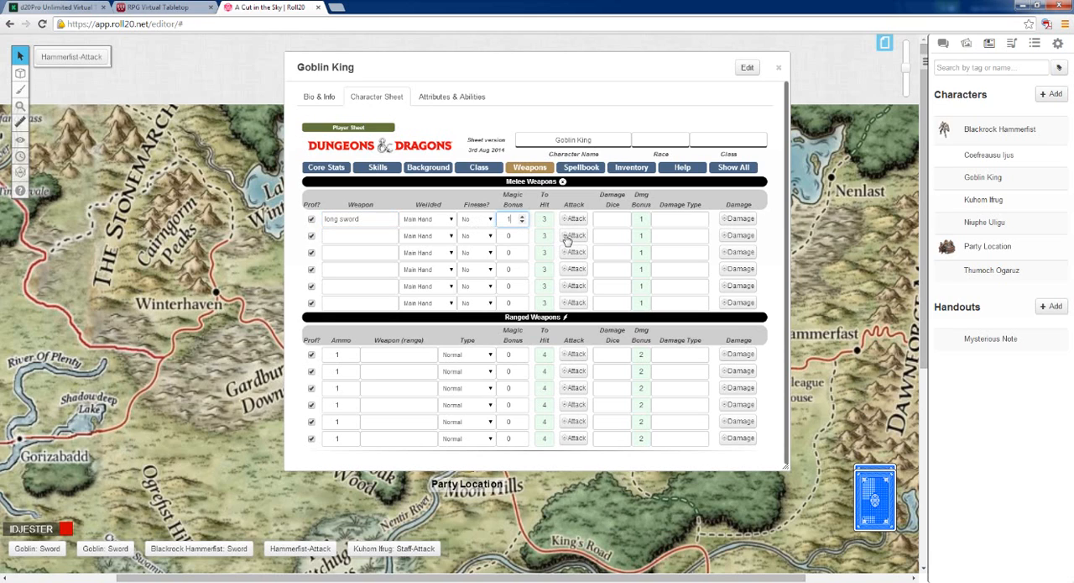
left_click(612, 218)
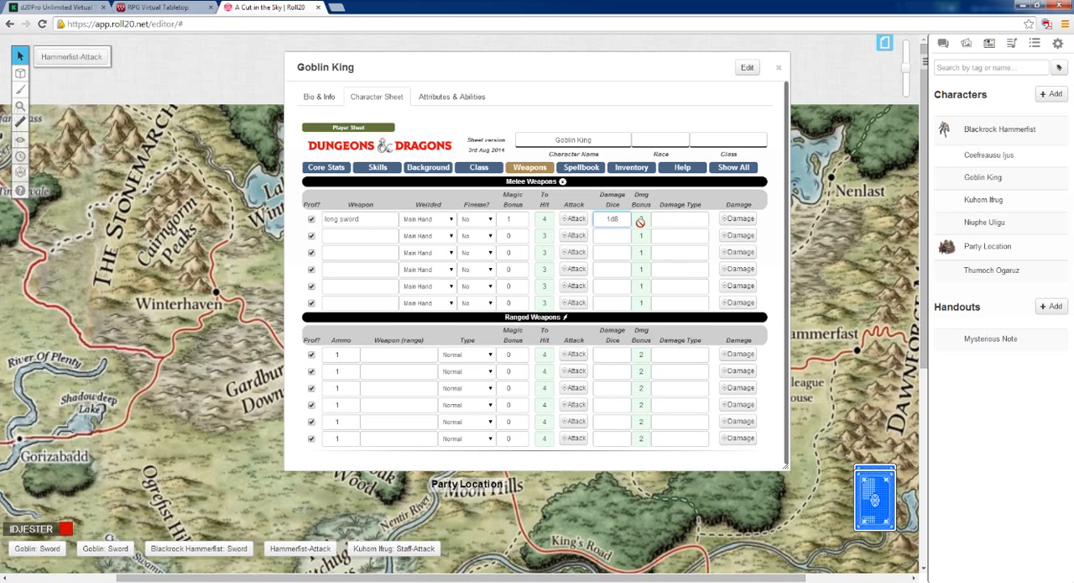
Move the Goblin King token east beside the armoured knight token, shifting the character sheet out of the way
left_click_drag(523, 67, 711, 83)
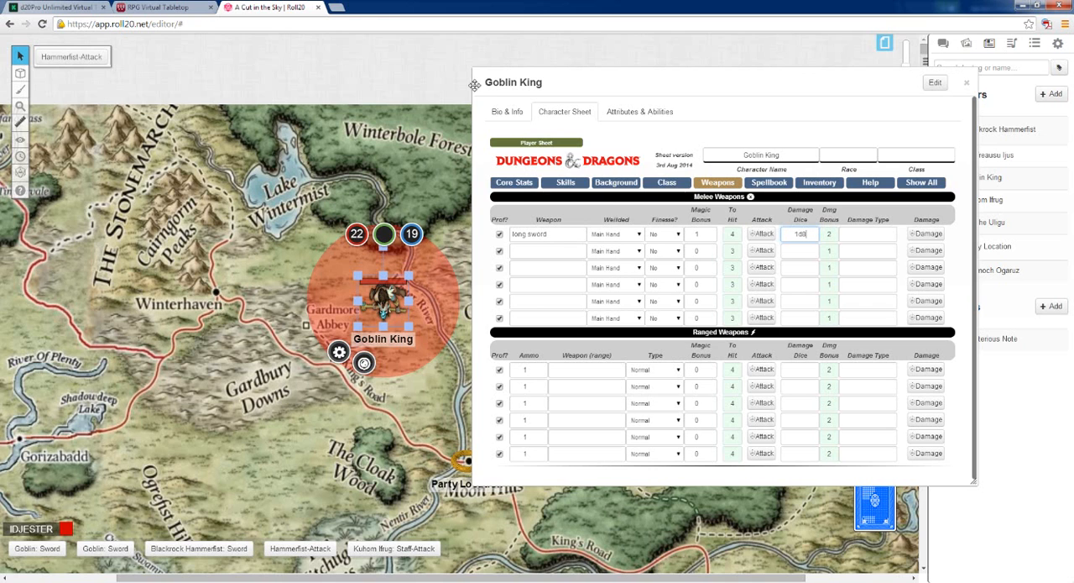
left_click_drag(602, 85, 756, 157)
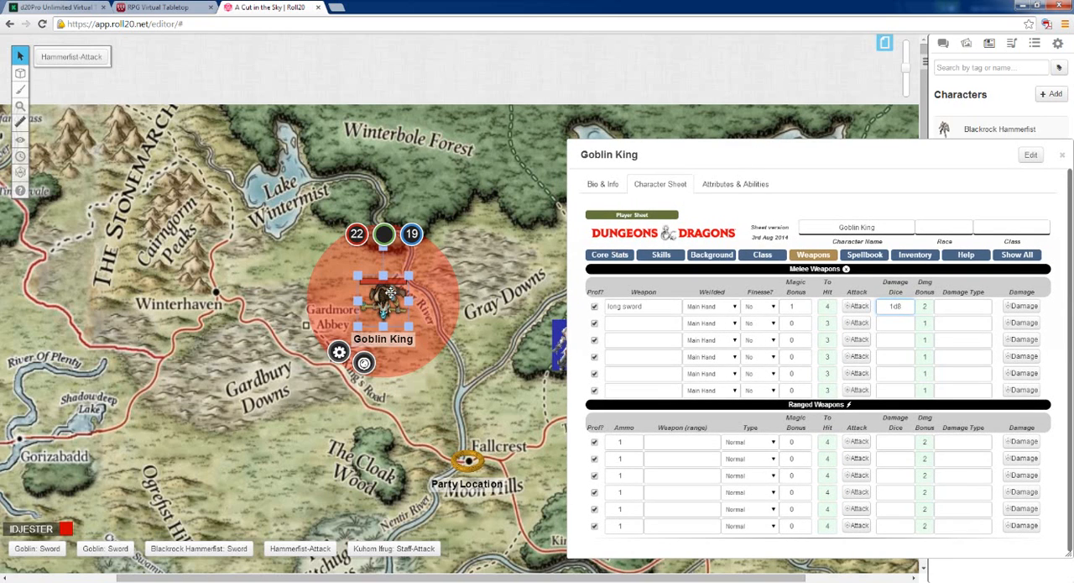
left_click(390, 292)
left_click_drag(390, 292, 502, 301)
left_click_drag(538, 299, 542, 299)
left_click_drag(680, 158, 114, 118)
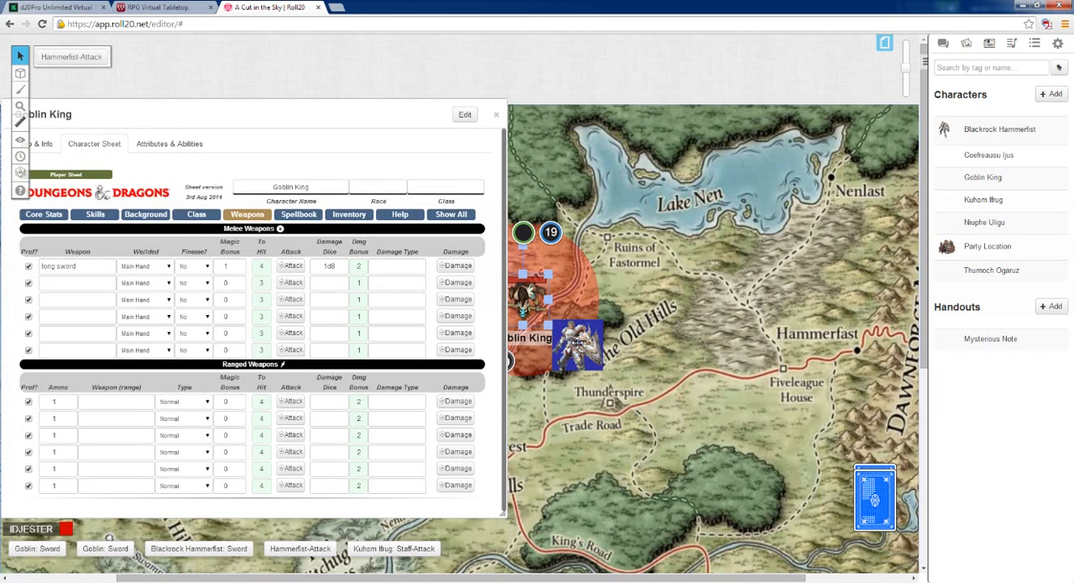
Roll the Goblin King's long sword attack and check the roll in the chat log
left_click(291, 265)
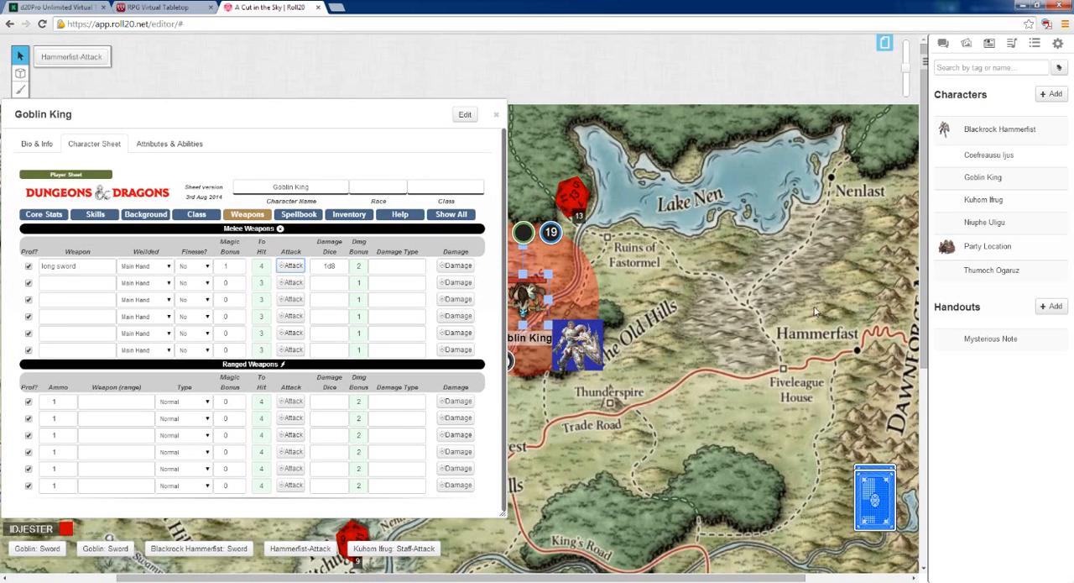
left_click(943, 44)
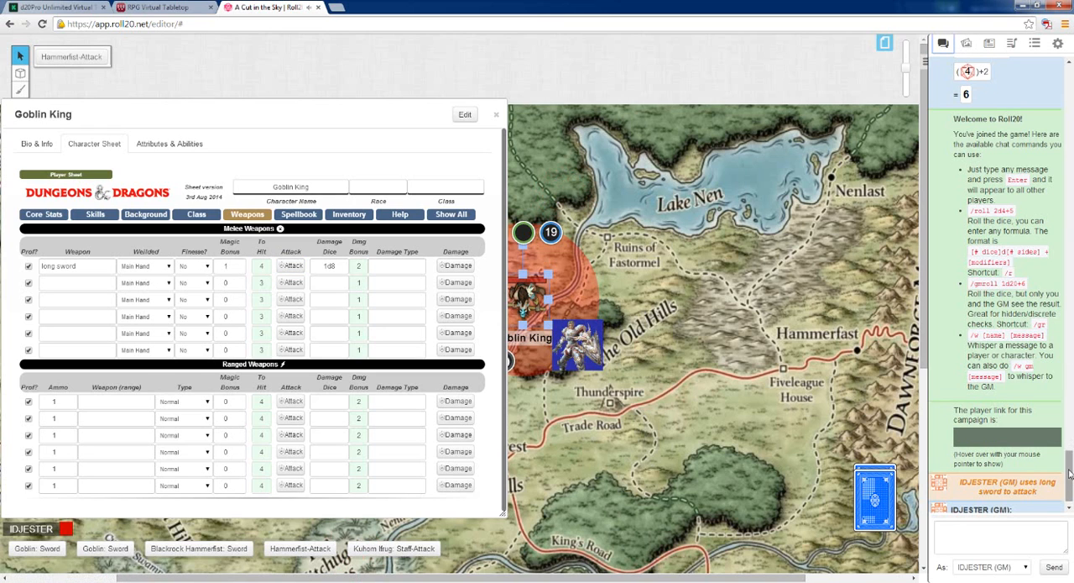
left_click_drag(1070, 472, 1072, 477)
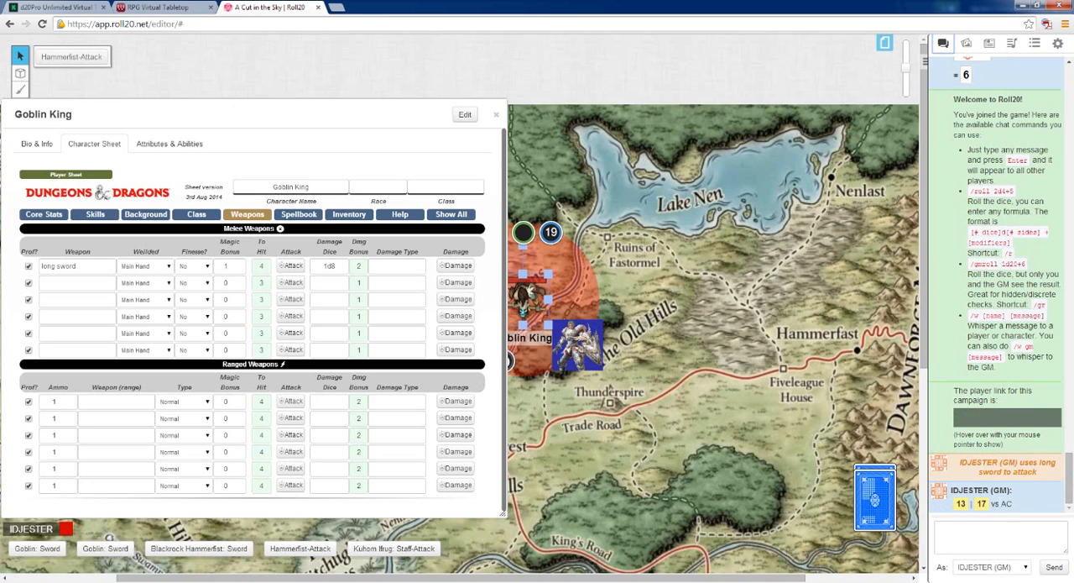
mouse_move(963, 505)
Look at the Goblin King's core stats, roll the long sword's damage, and close the character sheet
left_click(44, 215)
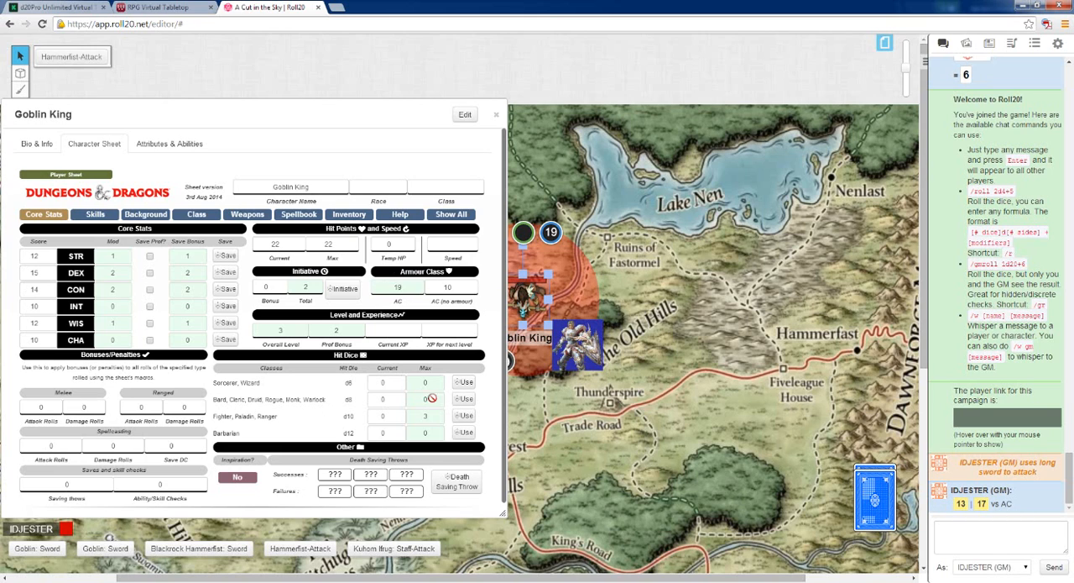
left_click(247, 214)
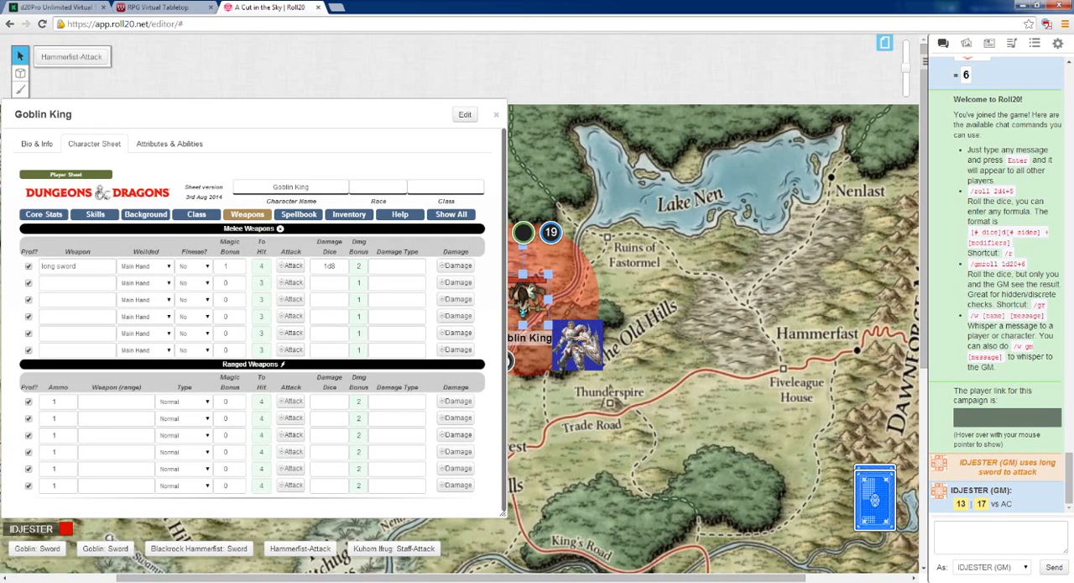
left_click(448, 266)
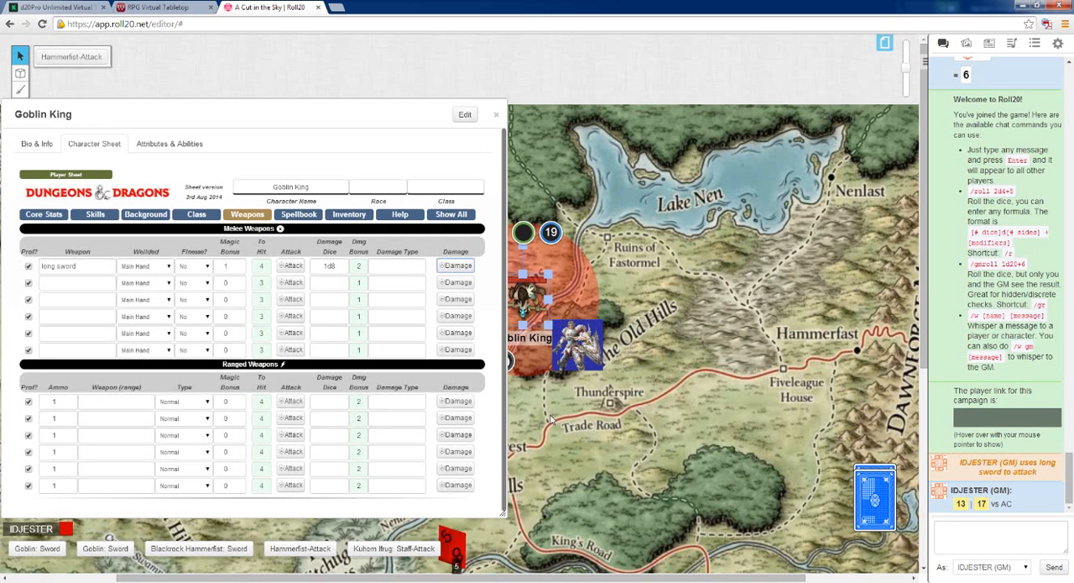
left_click_drag(420, 117, 408, 141)
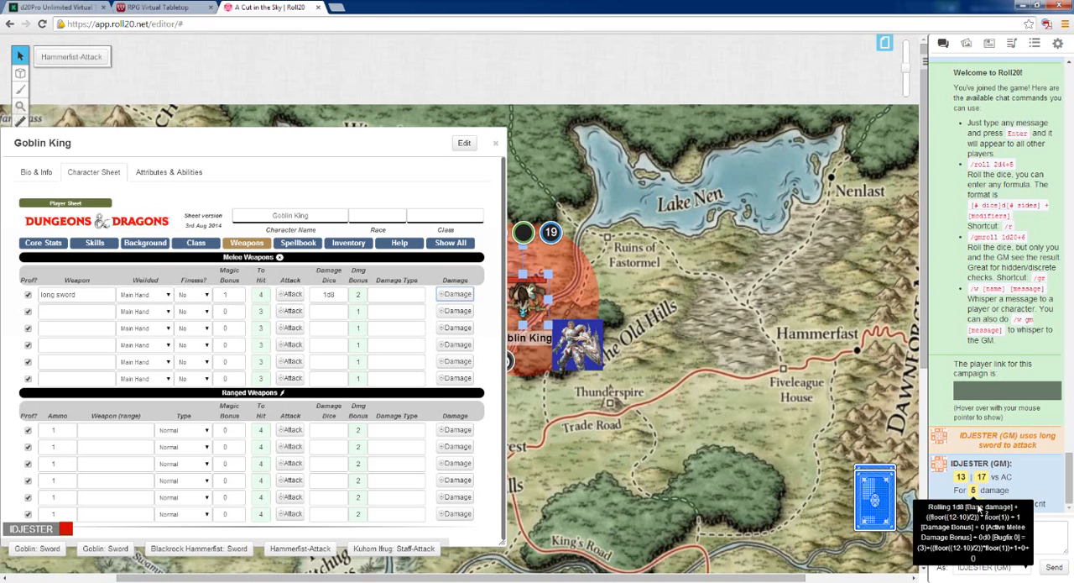
left_click(495, 143)
Select the armoured knight token on the map and open the Blackrock Hammerfist character from the journal
left_click(578, 356)
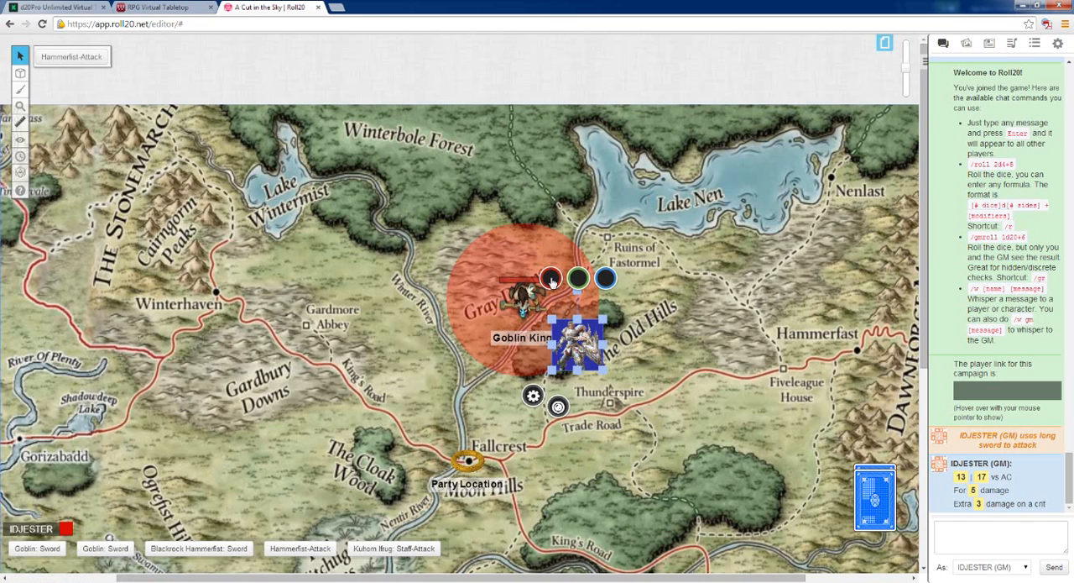
left_click(989, 42)
left_click(969, 135)
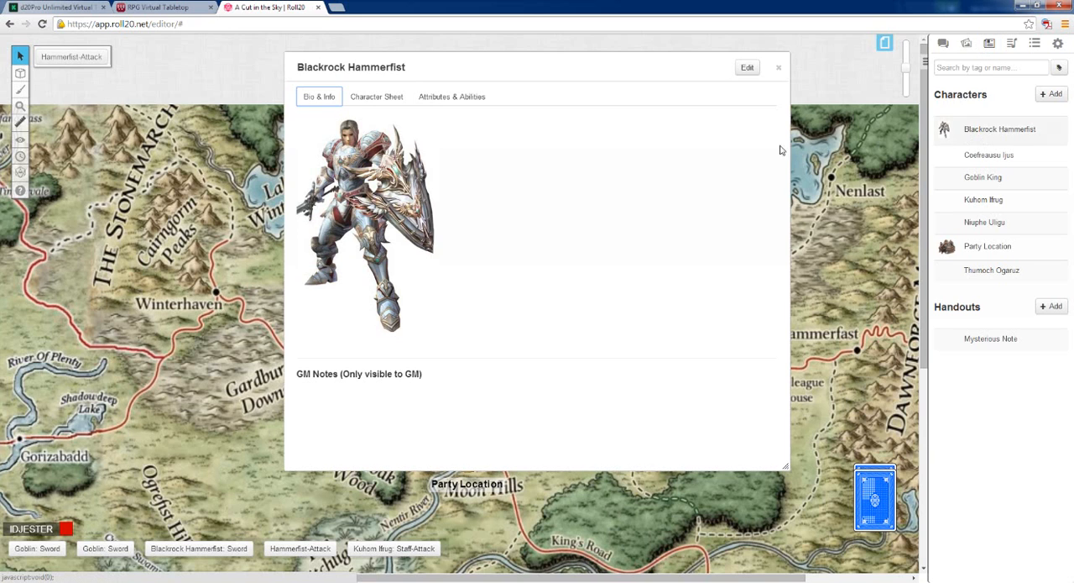
Shift the Blackrock Hammerfist window off the map's middle and look at its character sheet, attributes and abilities
left_click_drag(498, 67, 764, 142)
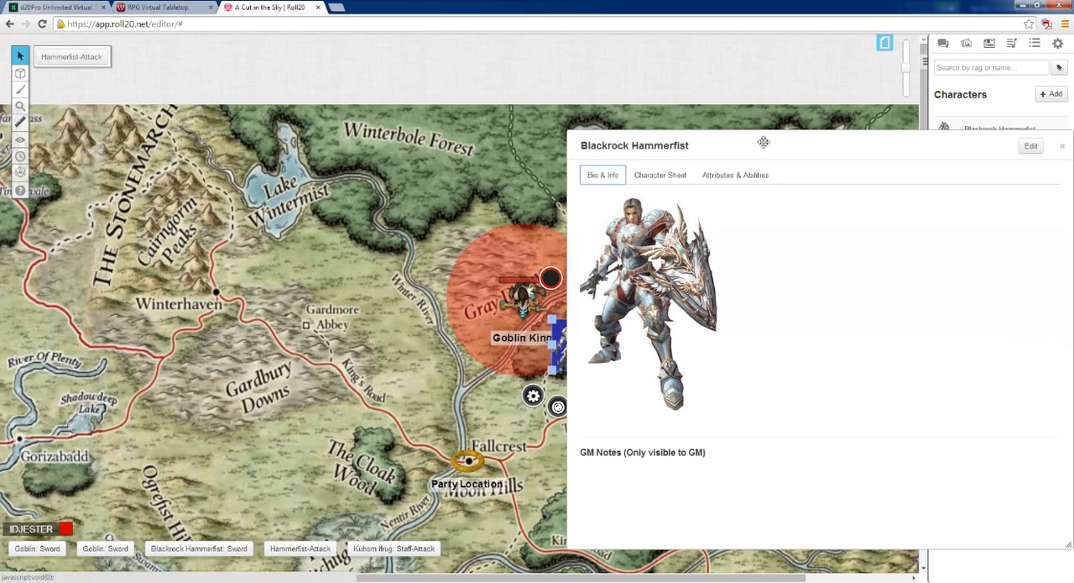
left_click(672, 183)
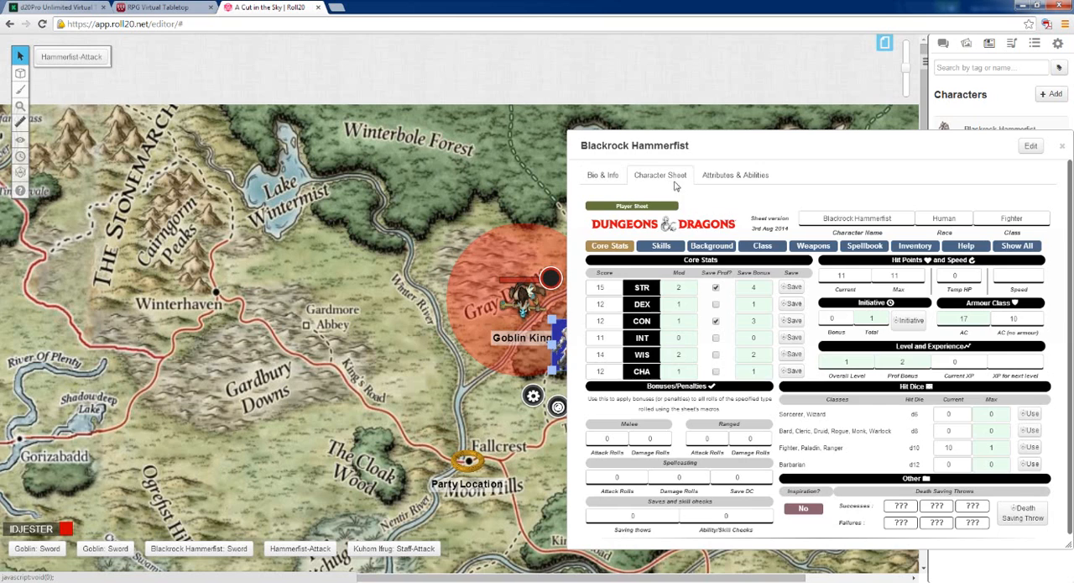
left_click(733, 178)
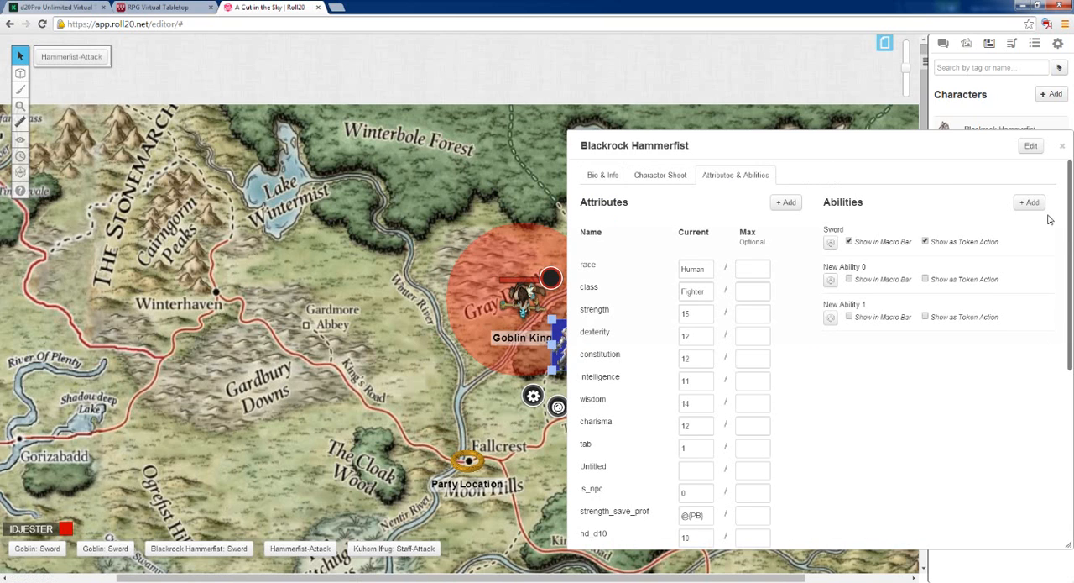
Edit Blackrock Hammerfist, replace its default token with the selected knight token, moved west of the Goblin King, and save the changes
left_click(1031, 145)
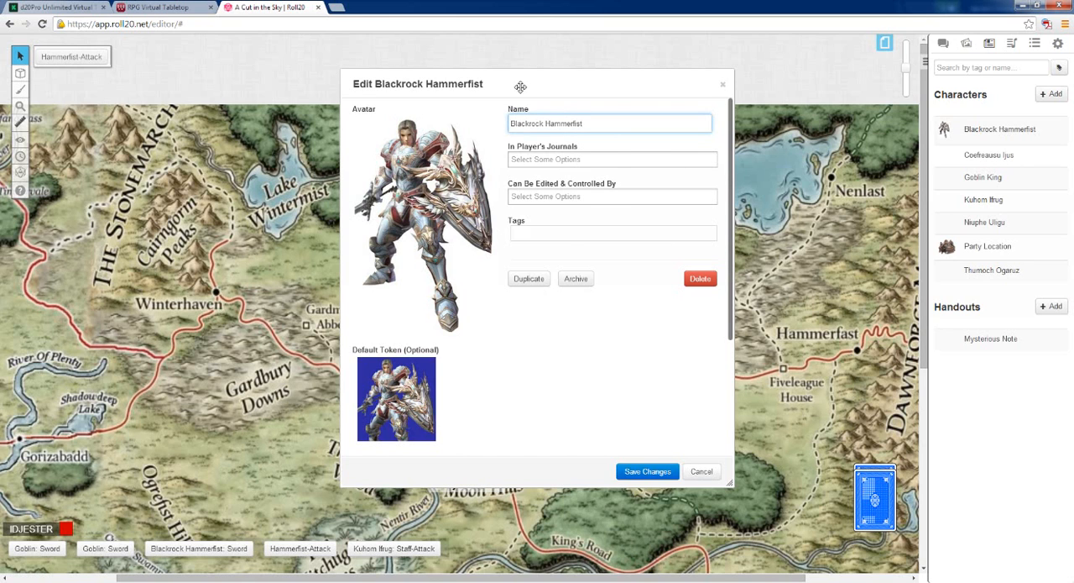
left_click_drag(521, 84, 829, 131)
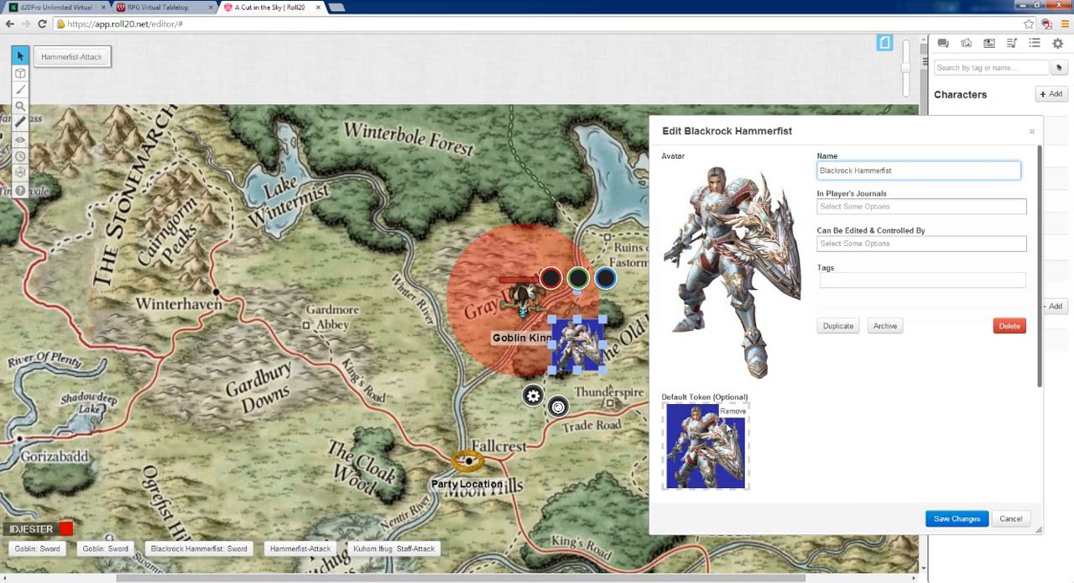
left_click(733, 411)
left_click(545, 339)
left_click_drag(578, 345, 384, 334)
left_click(714, 434)
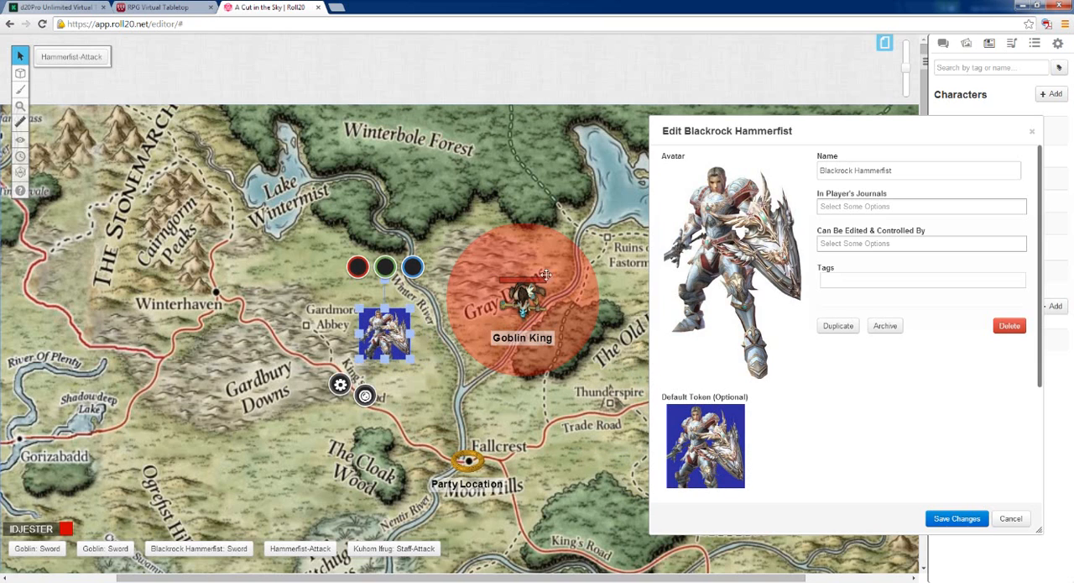
left_click(961, 518)
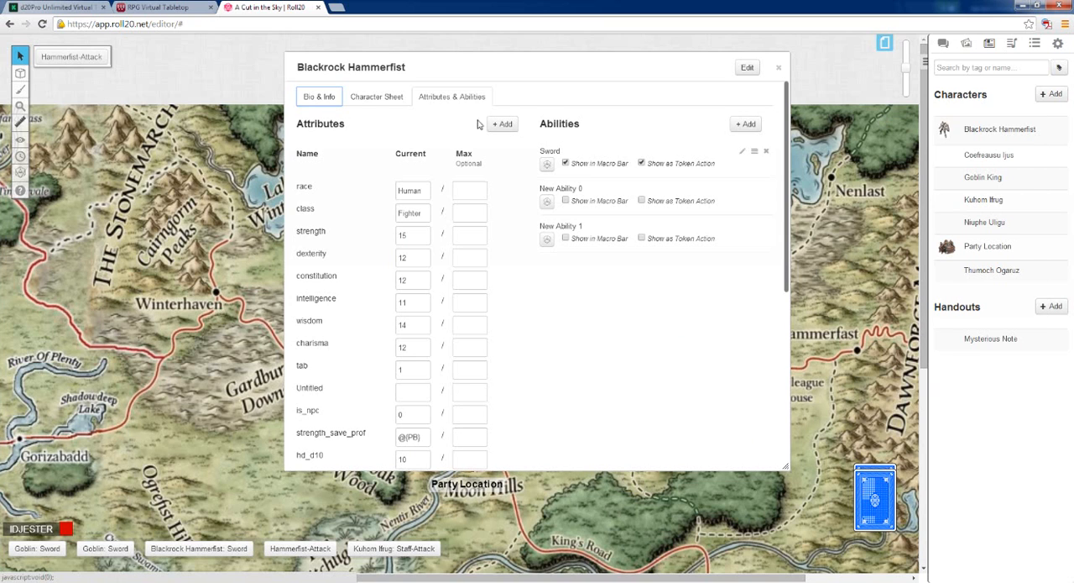
Bring up Blackrock Hammerfist's character sheet beside the map and set the knight token to represent that character
left_click(366, 101)
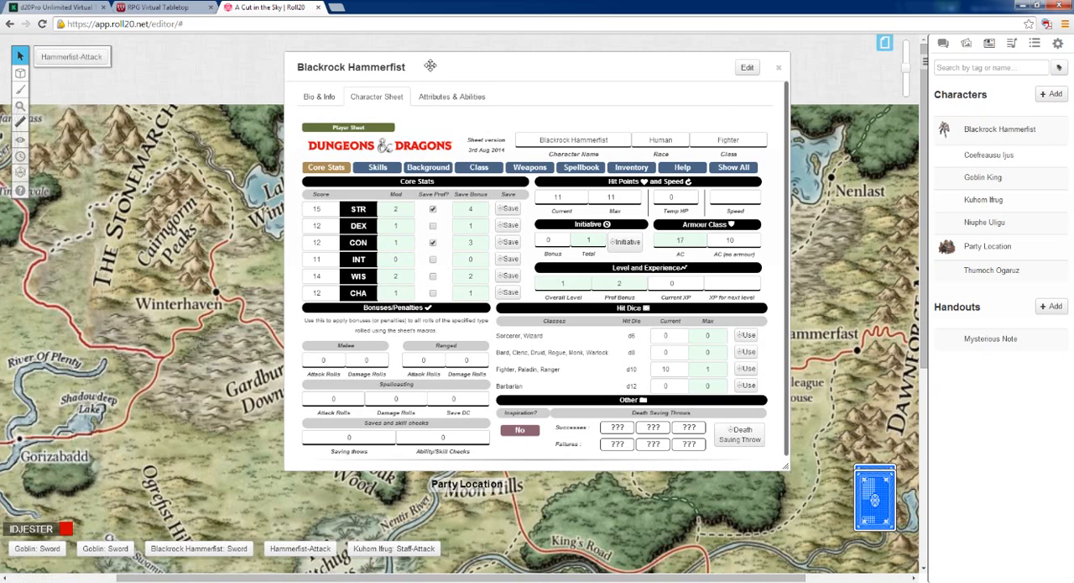
left_click_drag(445, 63, 630, 98)
left_click(340, 384)
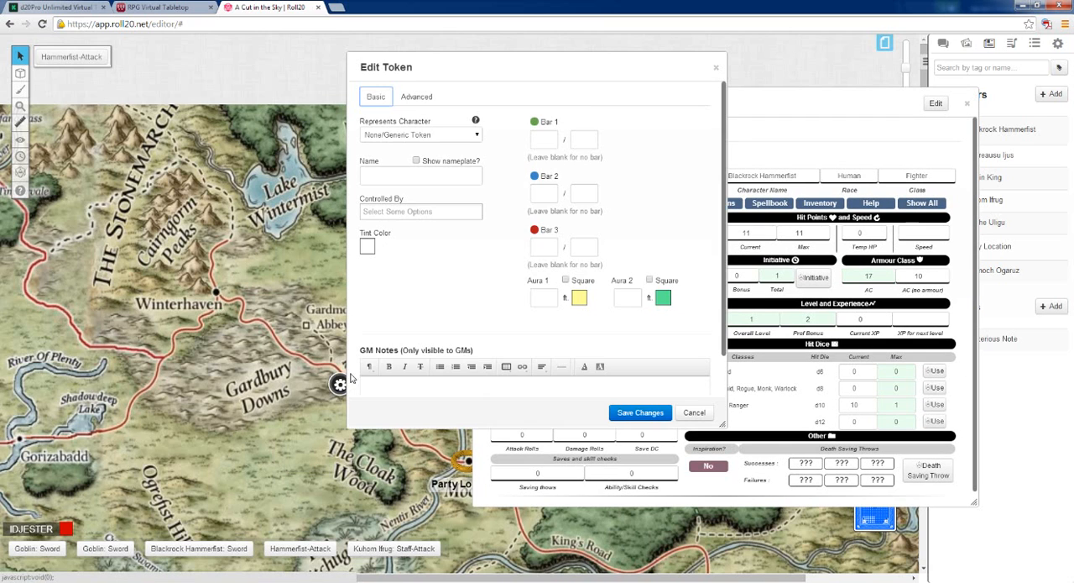
left_click(435, 136)
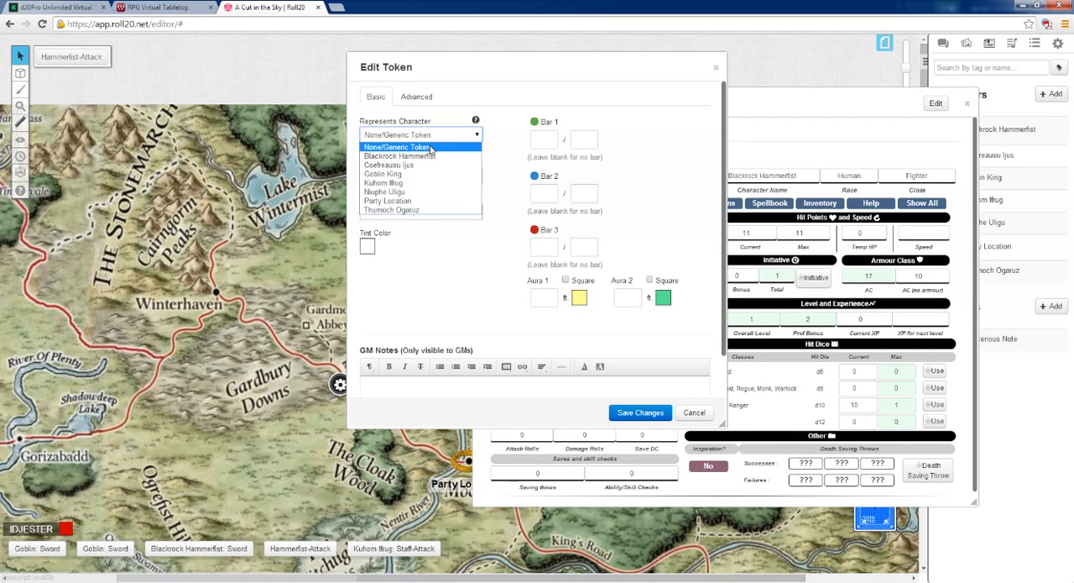
left_click(445, 158)
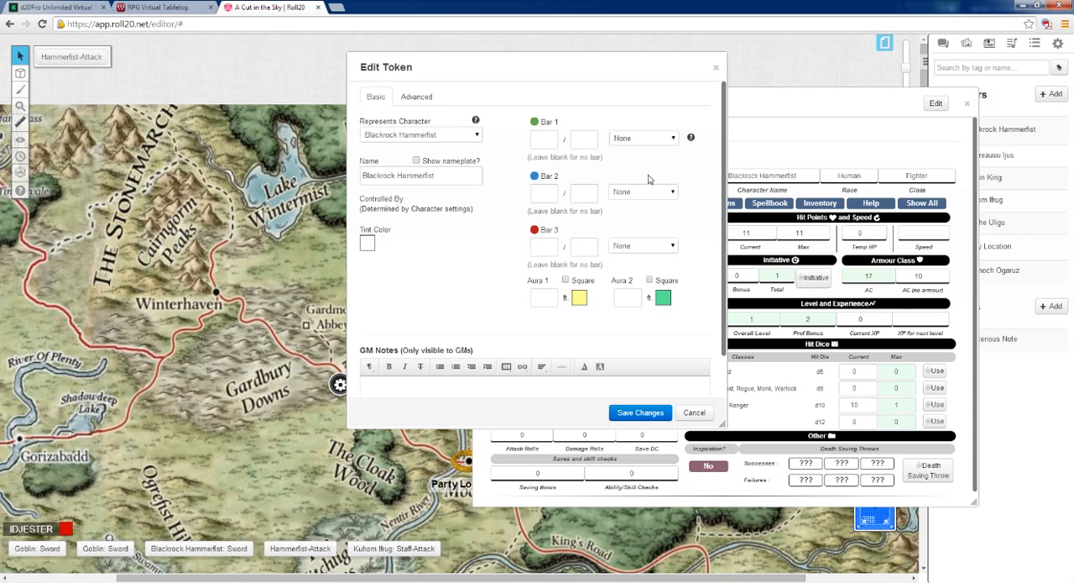
Link the knight token's Bar 3 to HP and Bar 2 to ac, and save the token changes
left_click(667, 251)
left_click(660, 267)
left_click(673, 193)
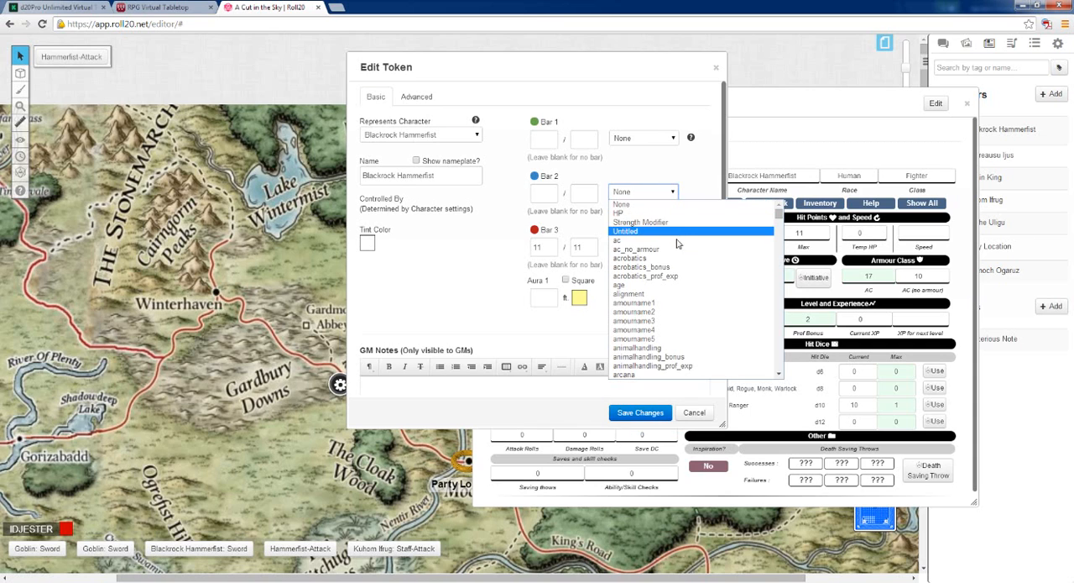
left_click(647, 240)
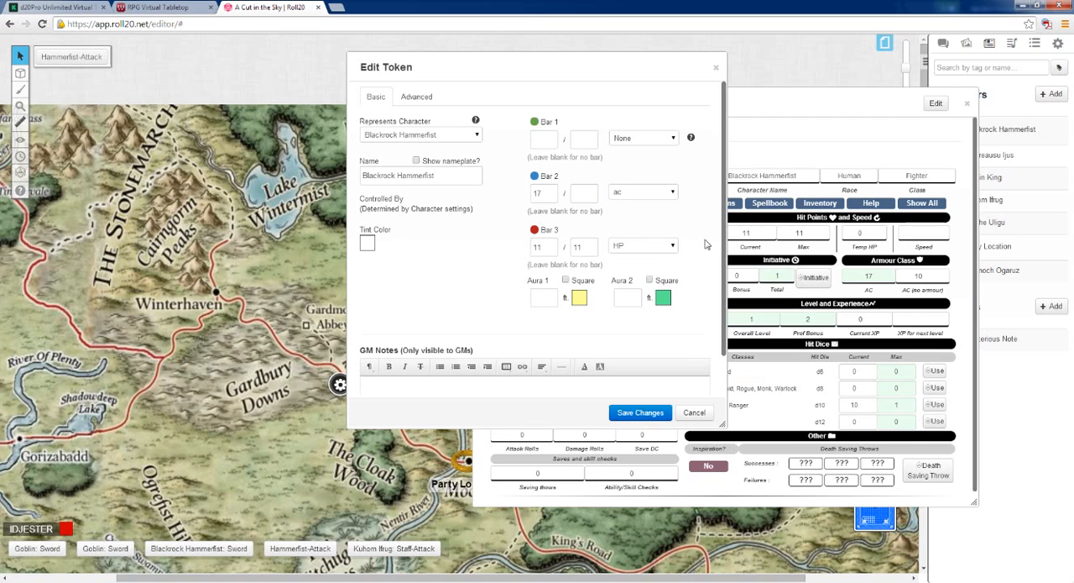
left_click(641, 412)
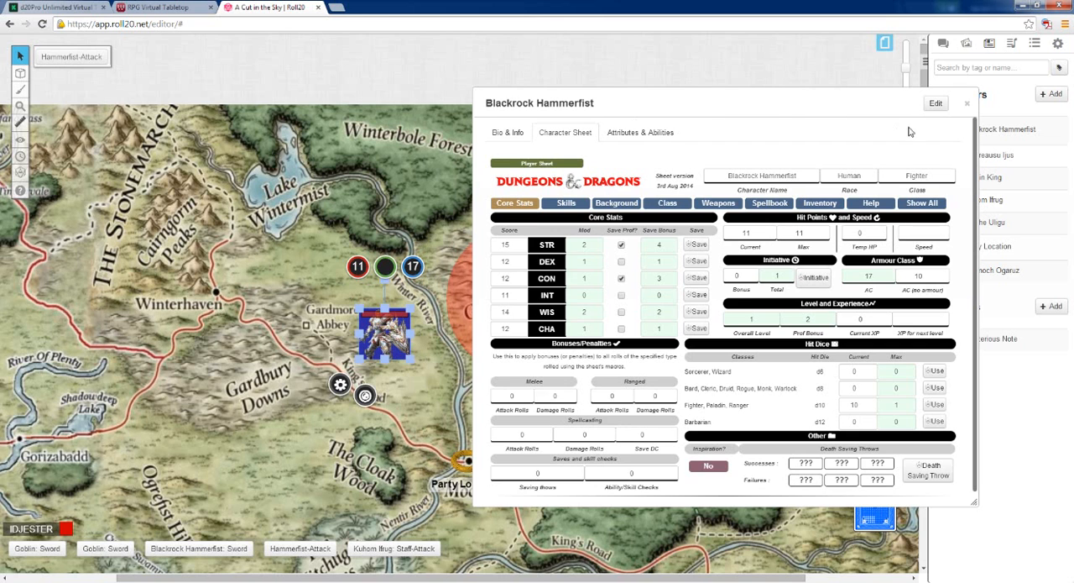
Close Blackrock Hammerfist's sheet, move the knight token beside the Goblin King, and show the chat log
left_click_drag(887, 106, 530, 130)
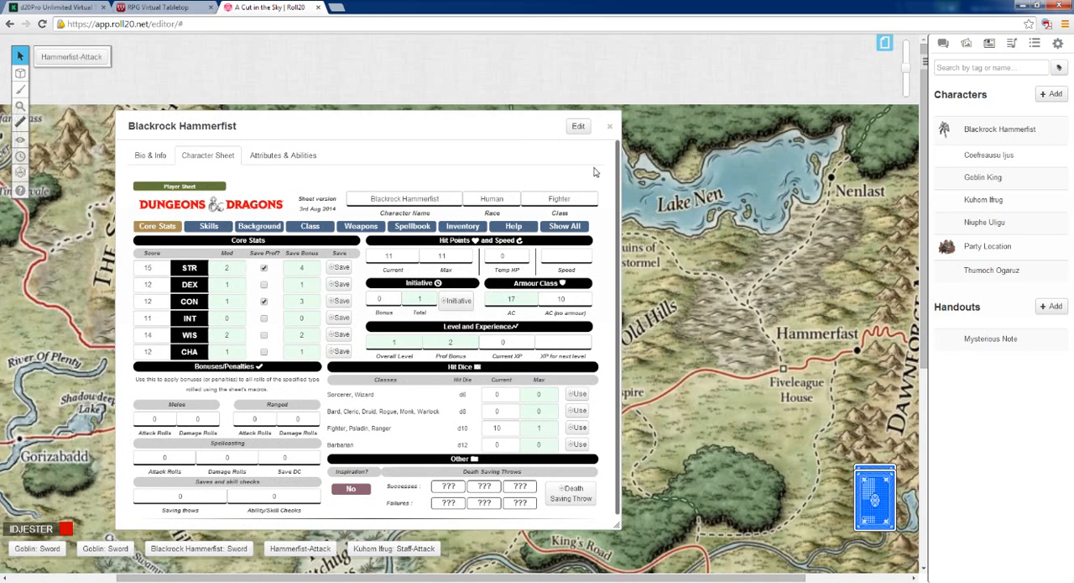
left_click(607, 131)
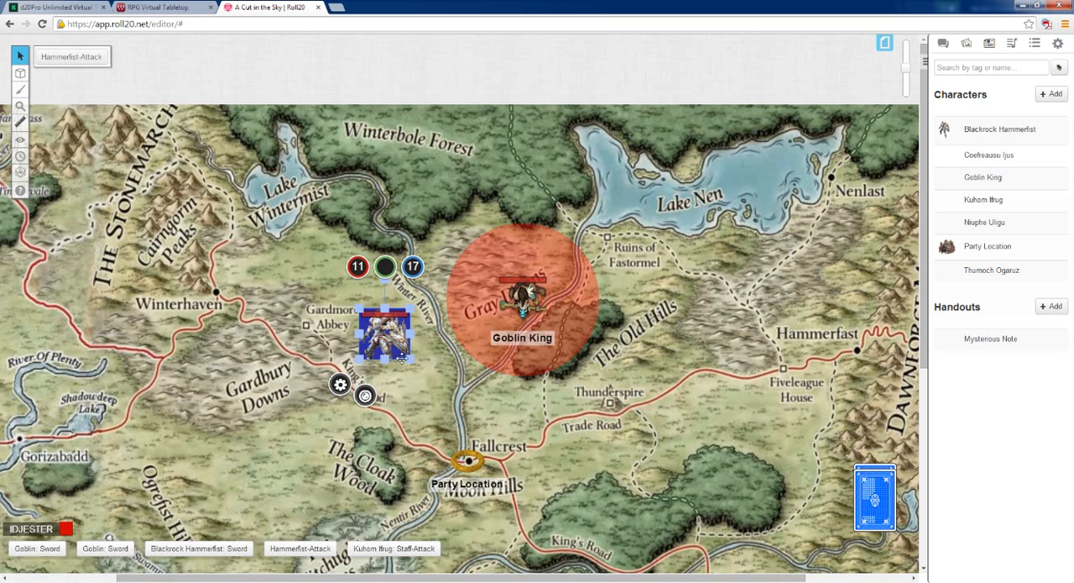
left_click_drag(384, 332, 462, 294)
left_click(943, 43)
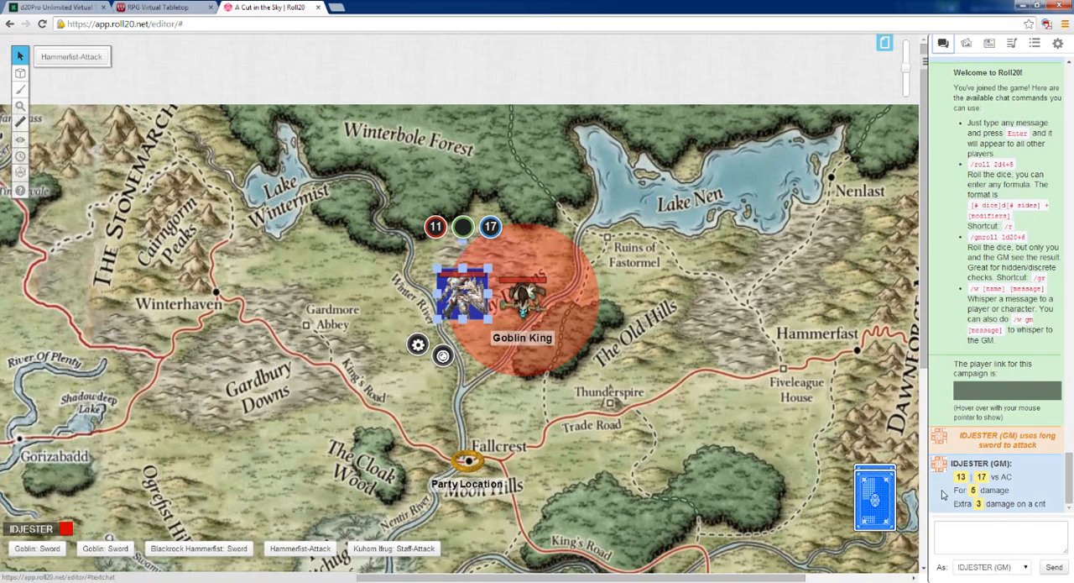
Subtract 5 from the knight token's HP bar to apply the long sword damage
left_click(436, 228)
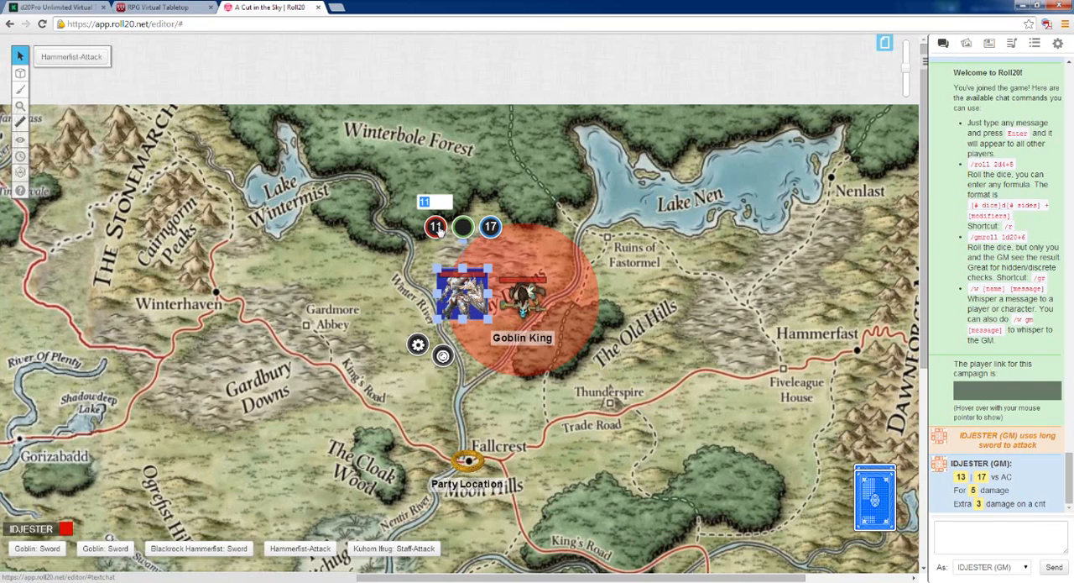
type("-5")
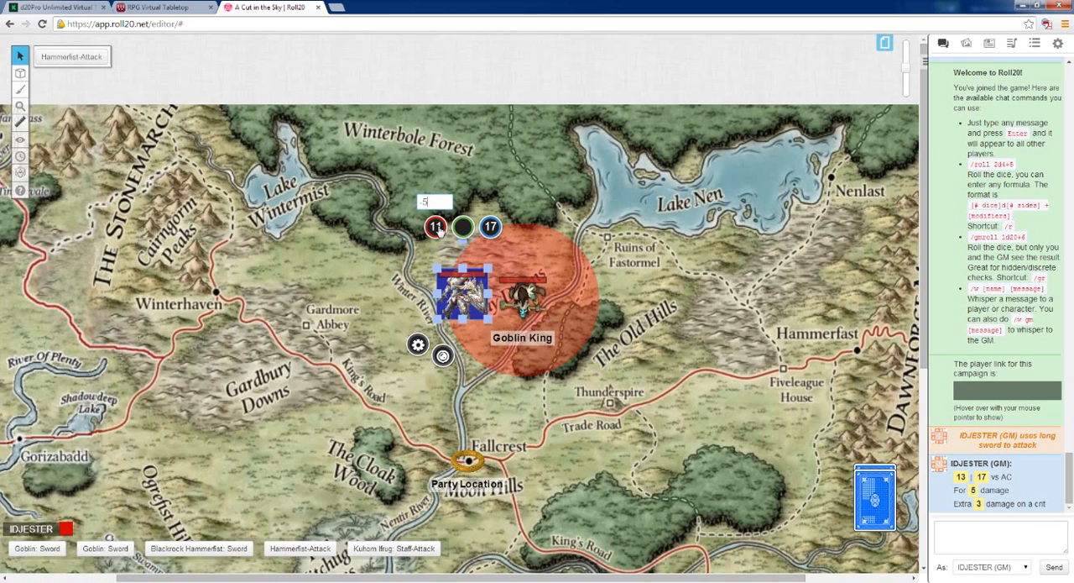
key("Return")
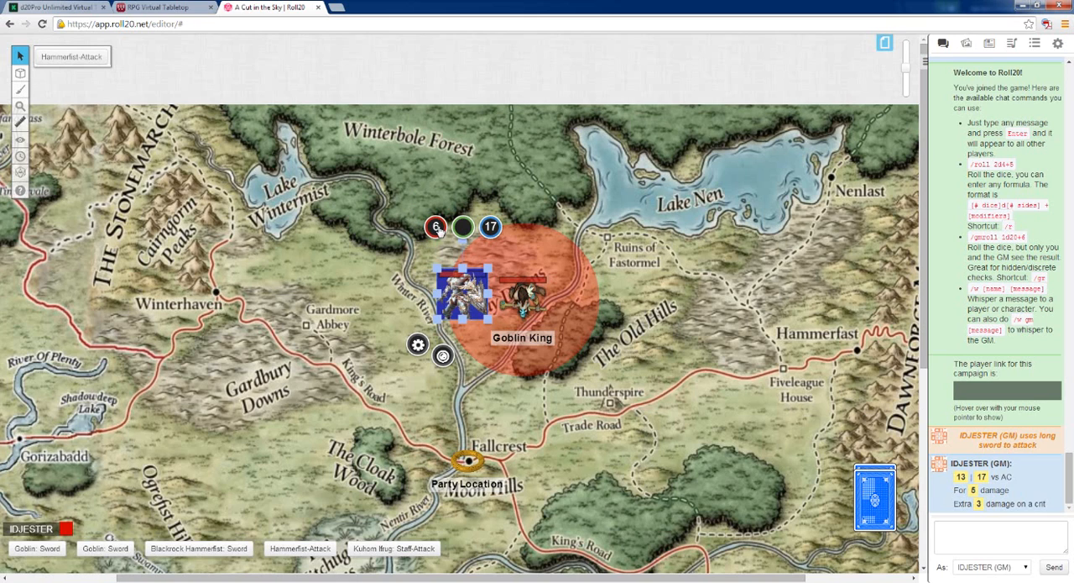
Deselect the knight token and run the Hammerfist-Attack macro to roll its attack in the chat
left_click(392, 329)
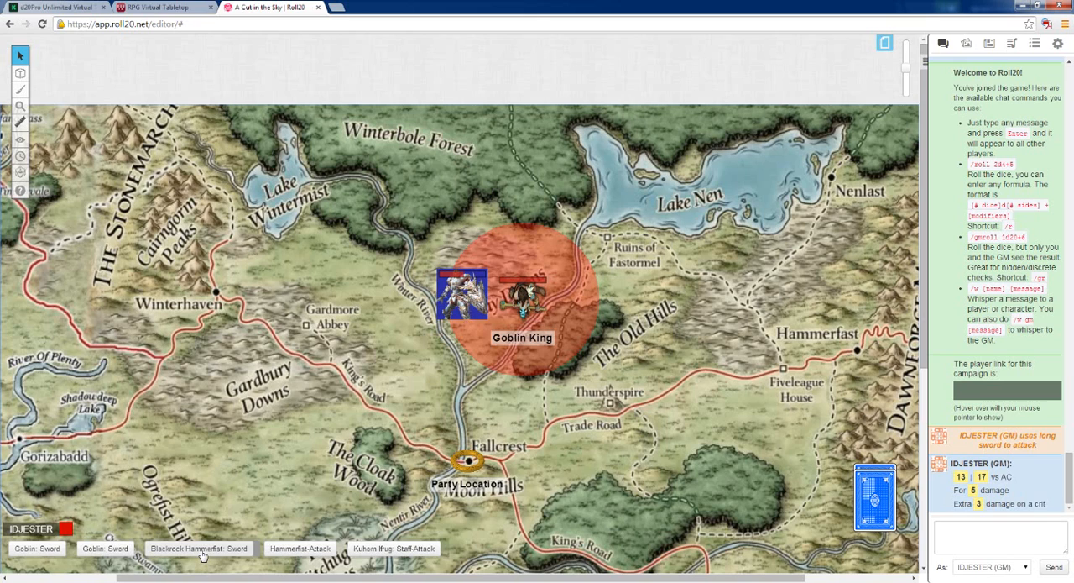
left_click(301, 548)
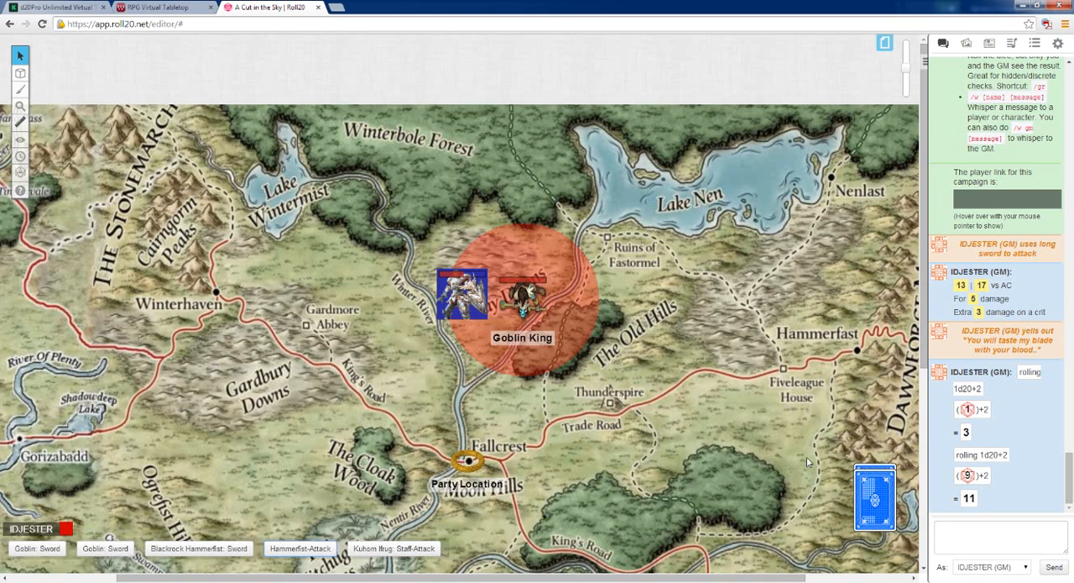
Look through the decks and rollable tables, the jukebox tracks, and the art library search
left_click(1034, 47)
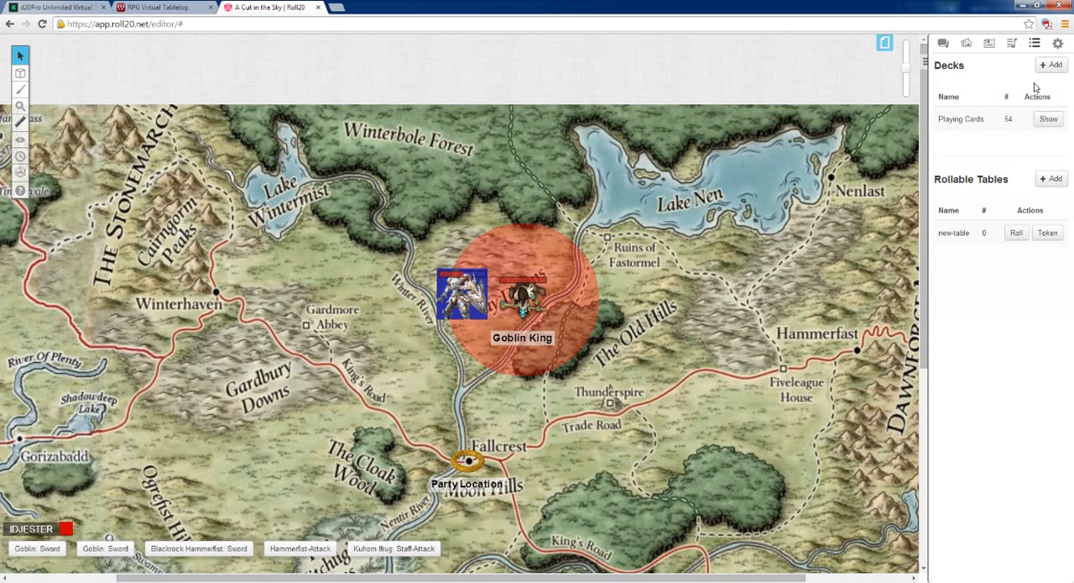
left_click(1012, 49)
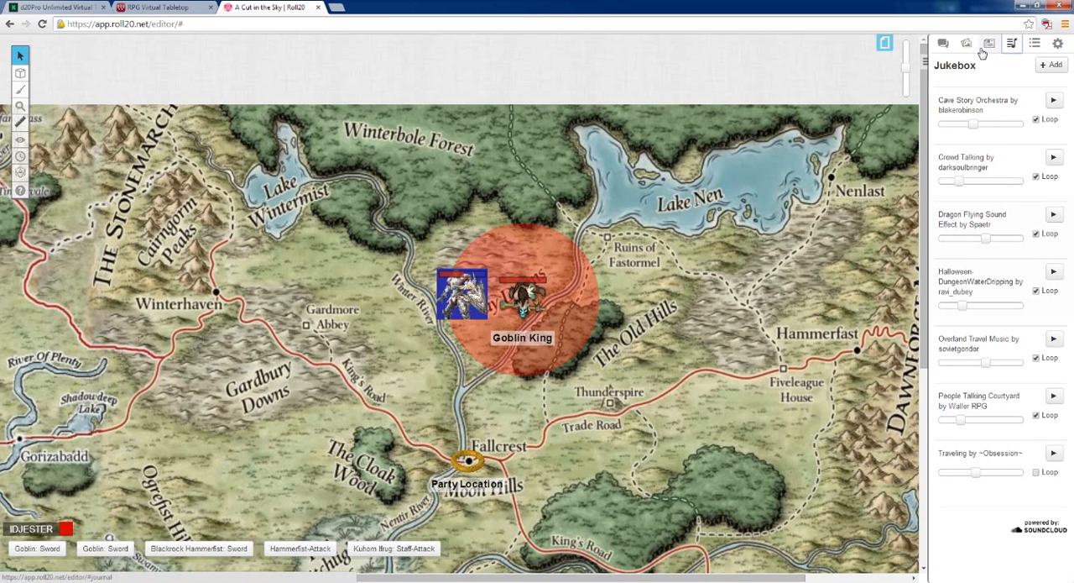
left_click(966, 45)
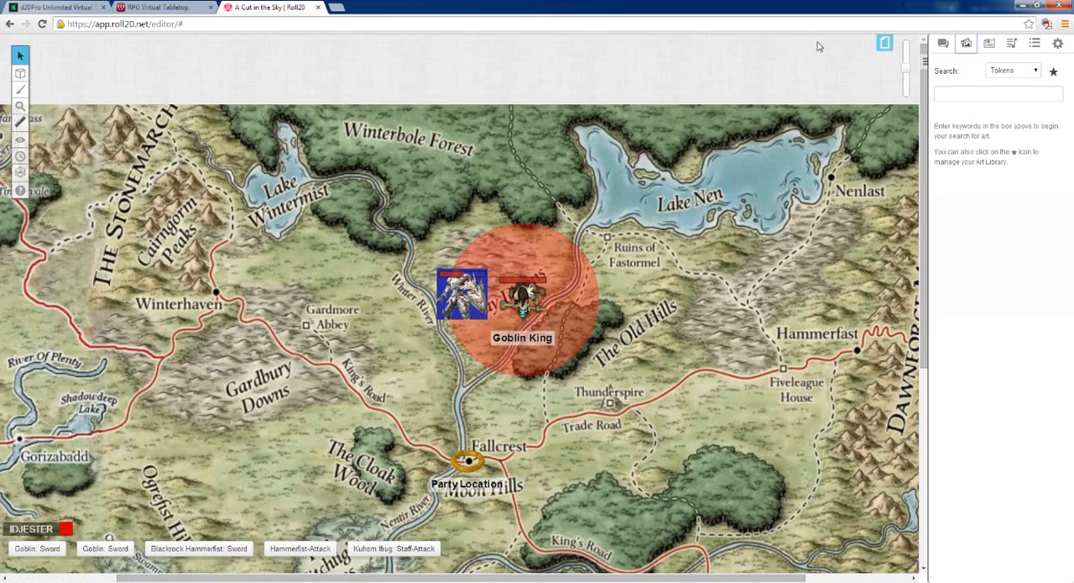
Enable the grid in the page settings of the Start page that carries the Players bookmark
left_click(884, 44)
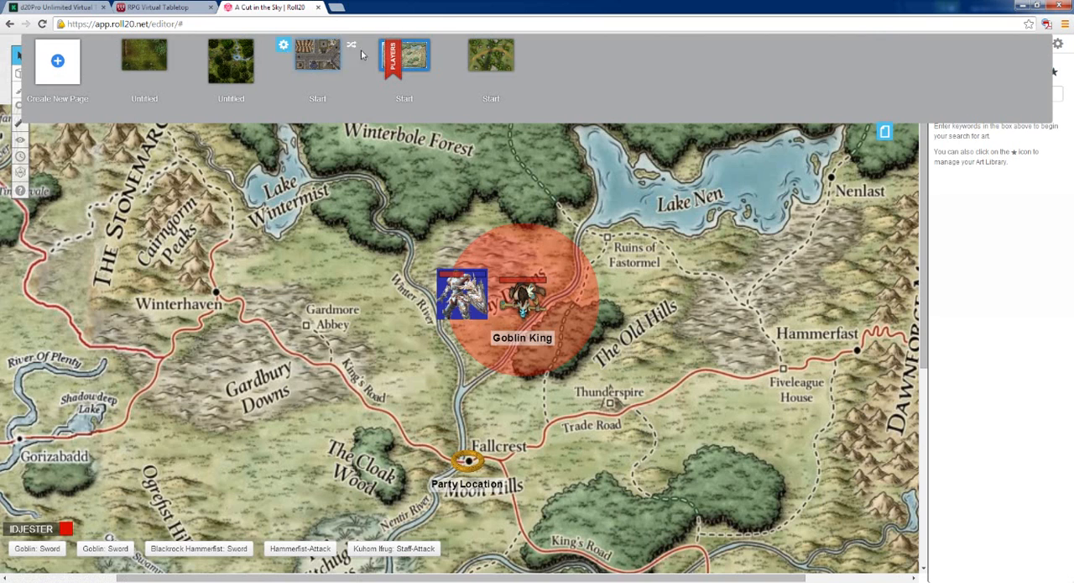
left_click(371, 46)
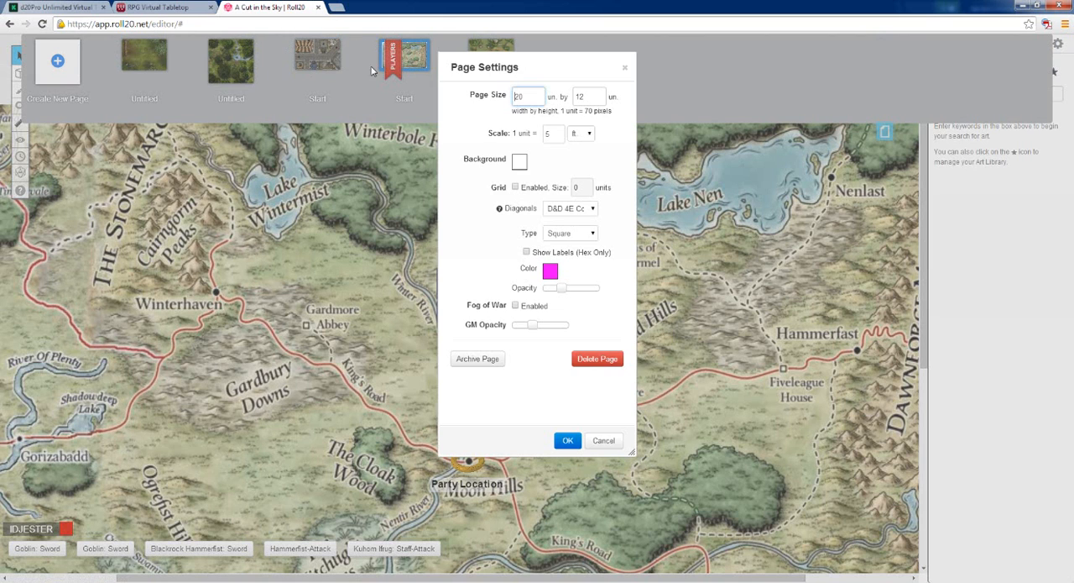
left_click(516, 188)
left_click(567, 440)
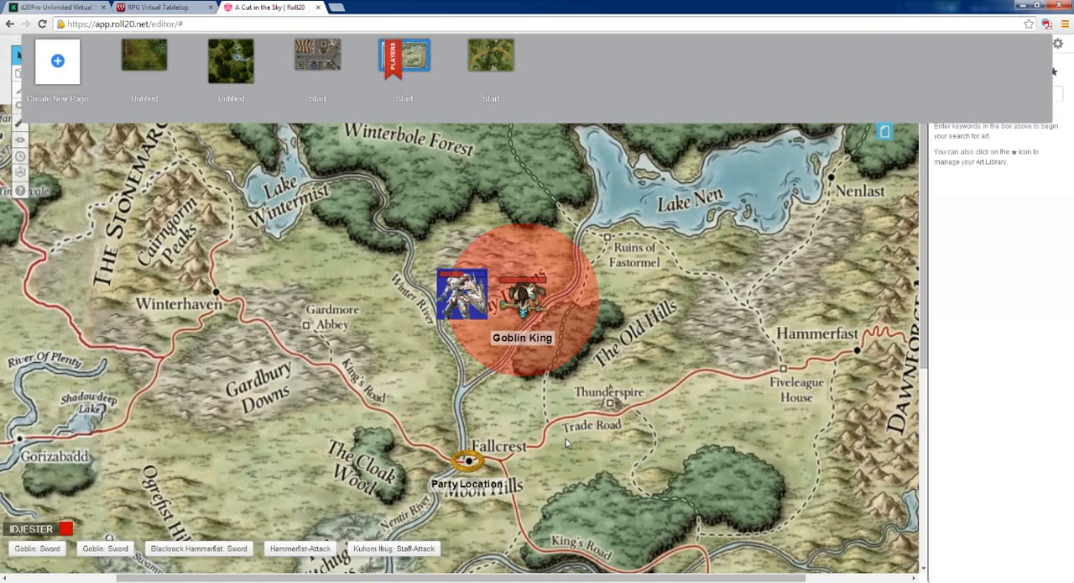
Snap the knight and Goblin King tokens into adjacent grid squares and leave the Goblin King selected
left_click(482, 288)
left_click_drag(485, 285, 541, 281)
left_click(617, 292)
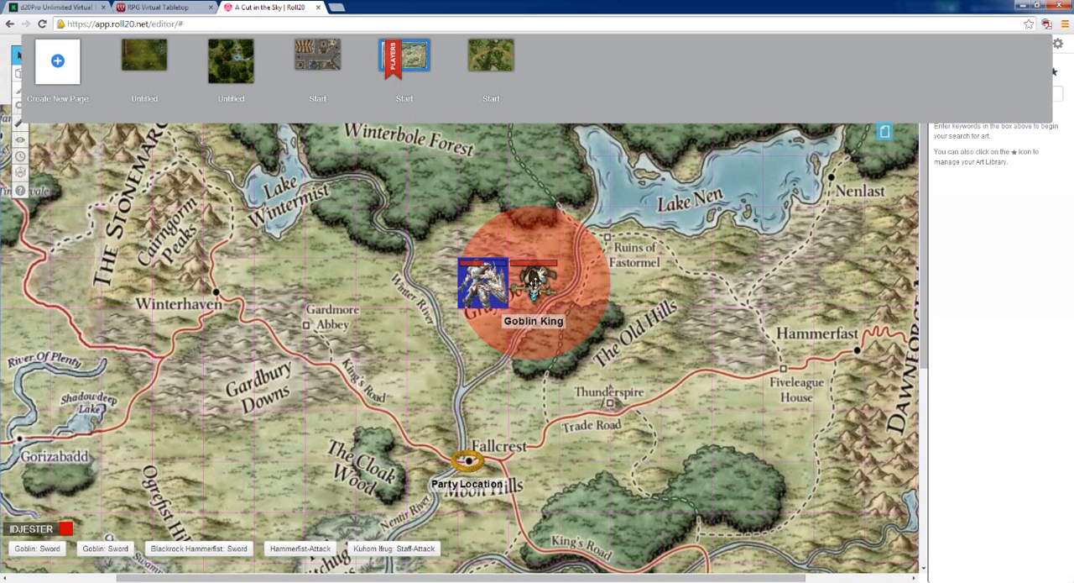
left_click(534, 285)
left_click(645, 330)
left_click(537, 291)
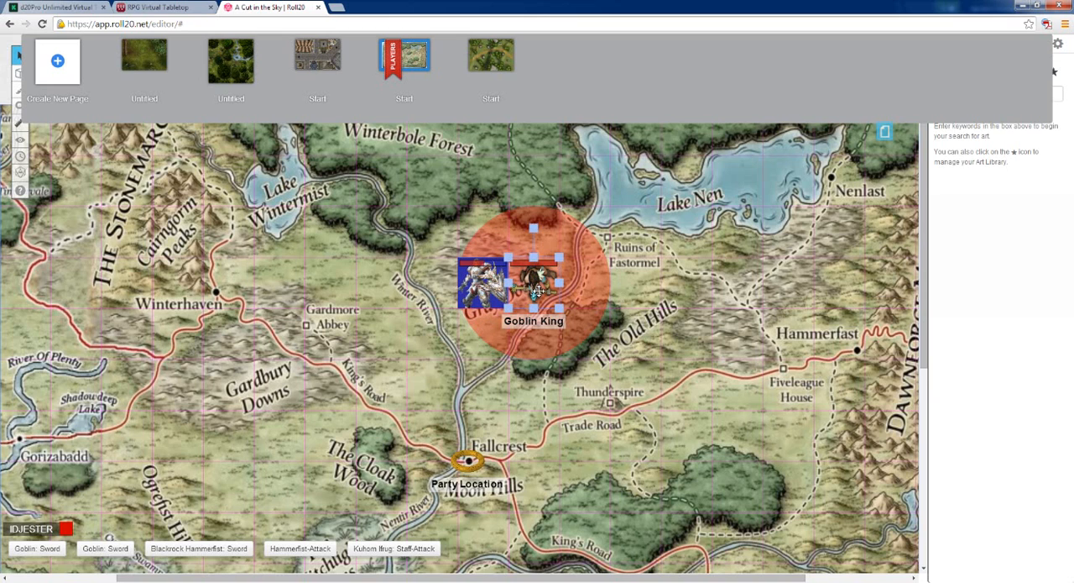
left_click(606, 315)
left_click(542, 290)
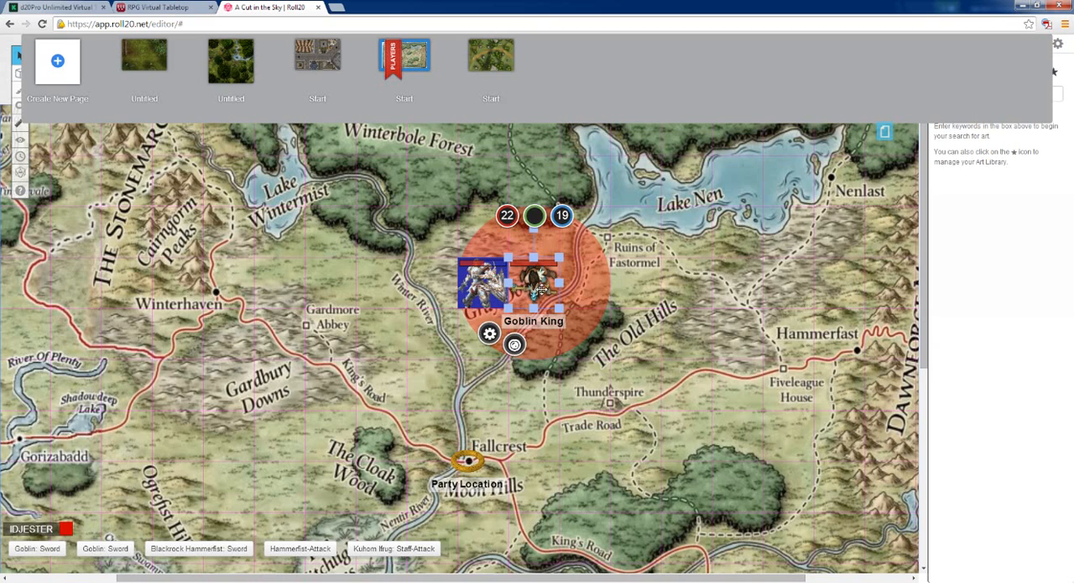
scroll(542, 290, "down", 2)
scroll(541, 290, "up", 2)
scroll(535, 293, "down", 1)
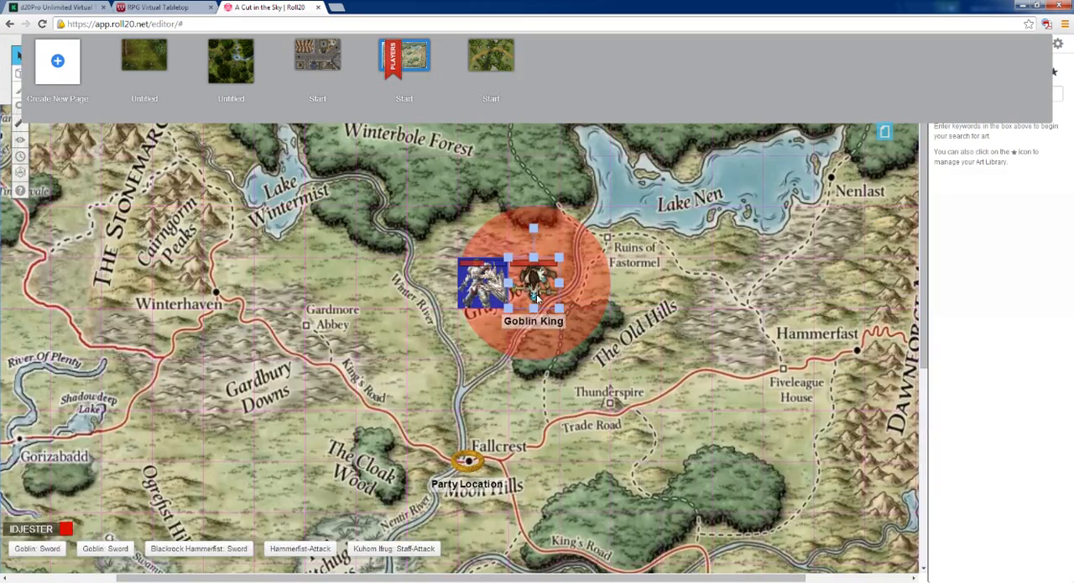
scroll(537, 295, "down", 2)
scroll(538, 297, "up", 3)
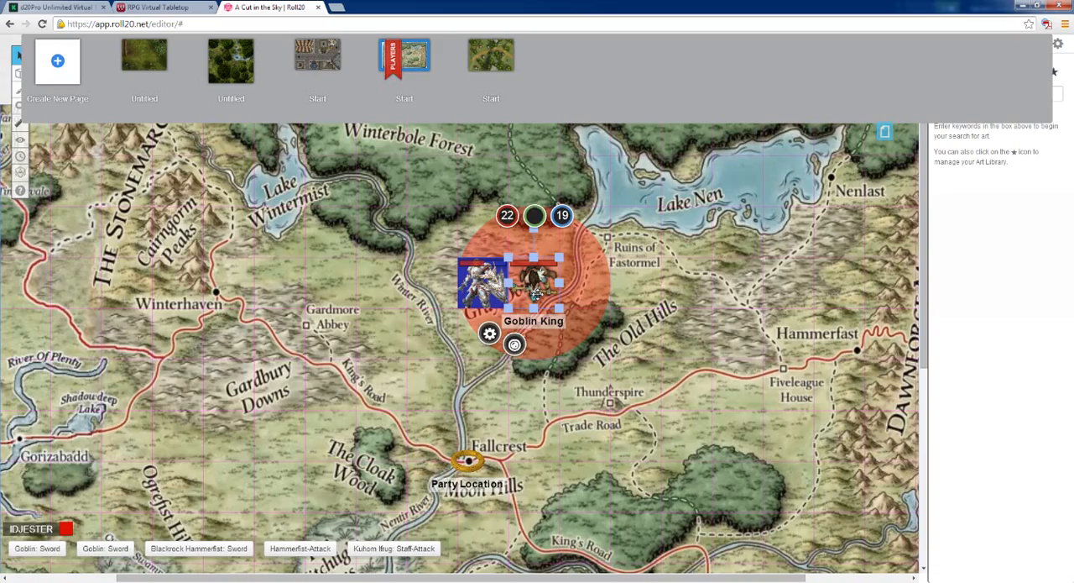
scroll(535, 293, "down", 1)
scroll(540, 299, "up", 1)
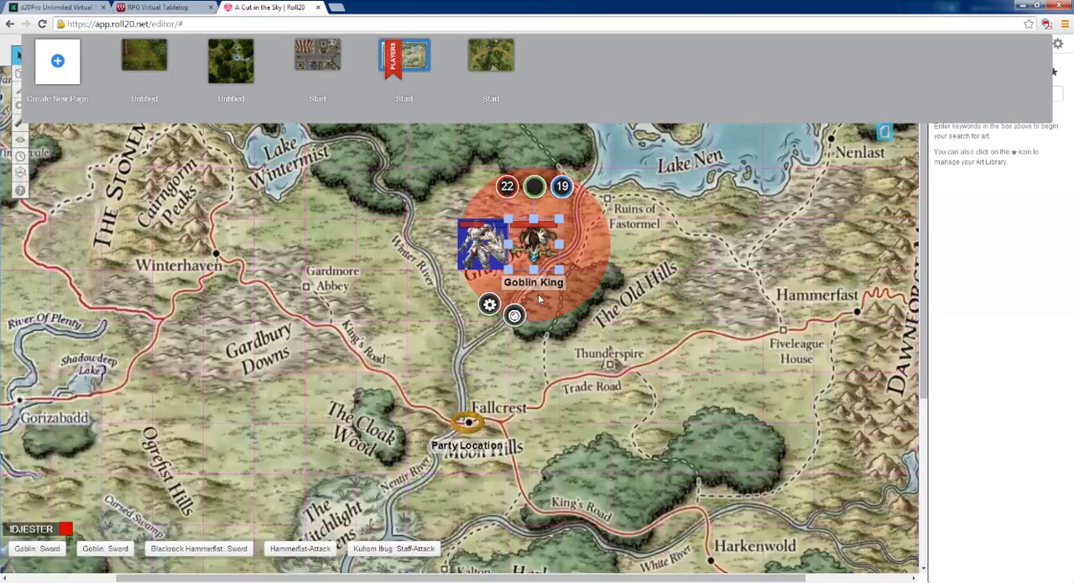
scroll(540, 299, "up", 1)
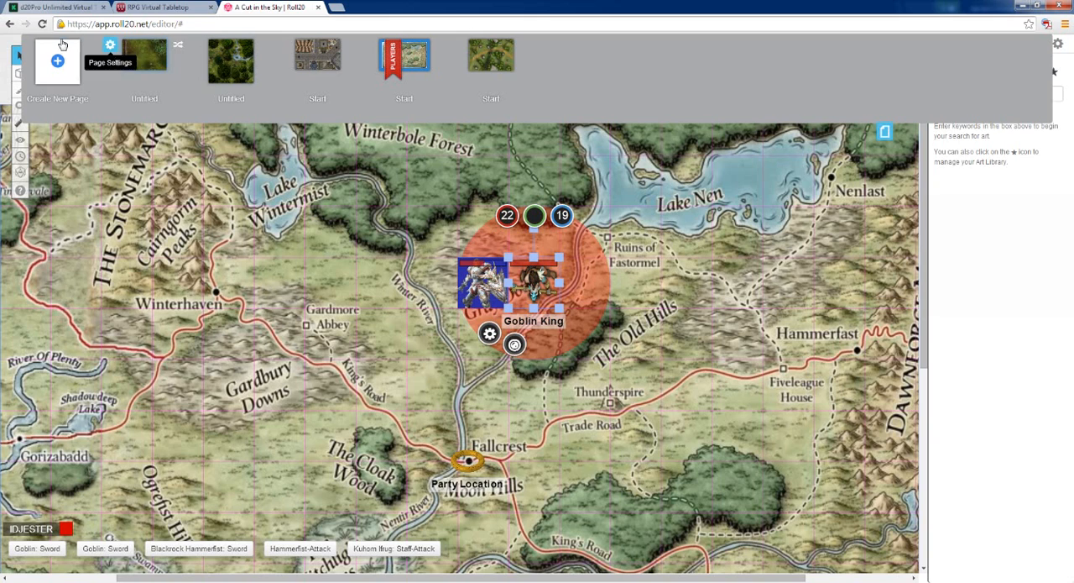
Open the Roll20 Wiki from the tabletop's help and search it for "rotate character"
left_click(18, 191)
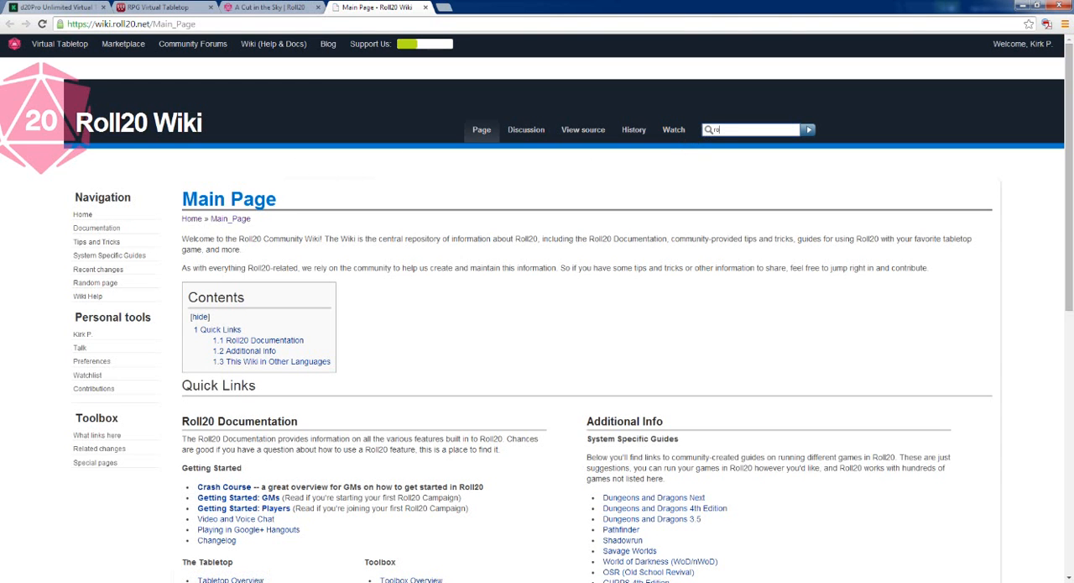
type("rotate character")
key("Return")
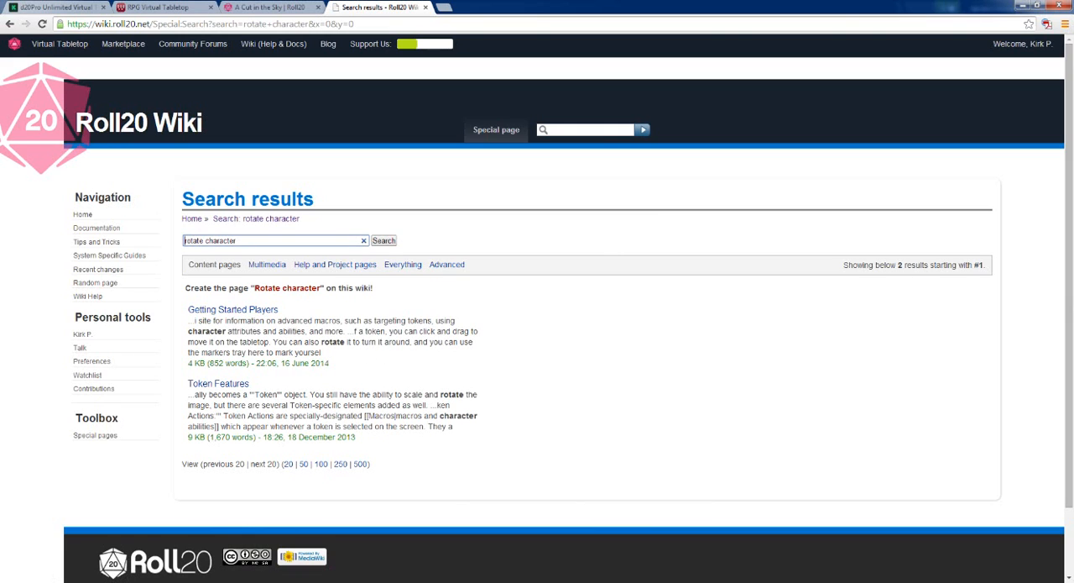
Skim the Getting Started Players article for rotation instructions and return to the search results
left_click(243, 316)
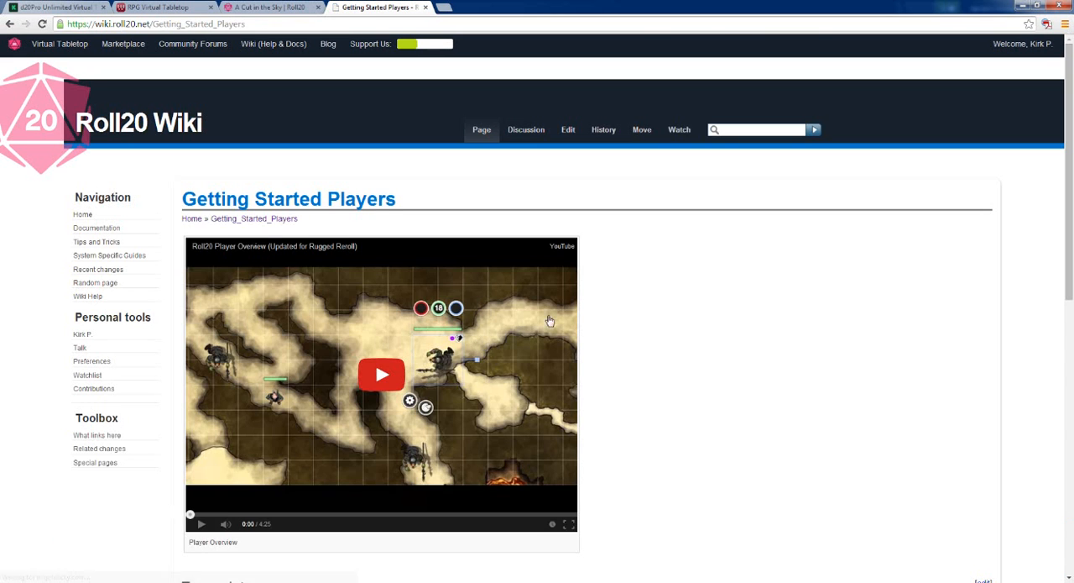
scroll(586, 341, "down", 3)
scroll(586, 342, "down", 5)
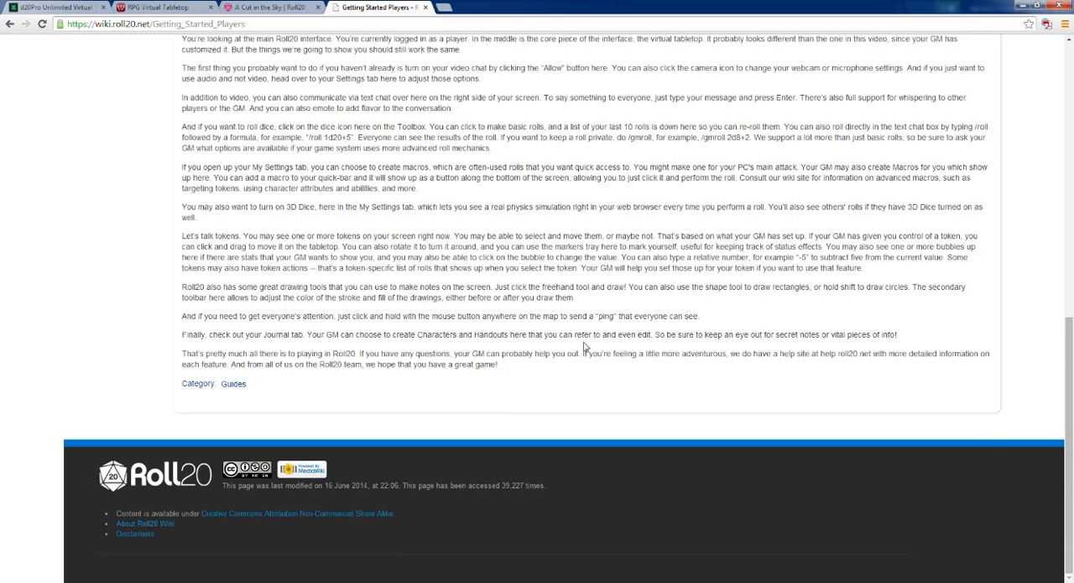
scroll(585, 347, "up", 8)
left_click(11, 24)
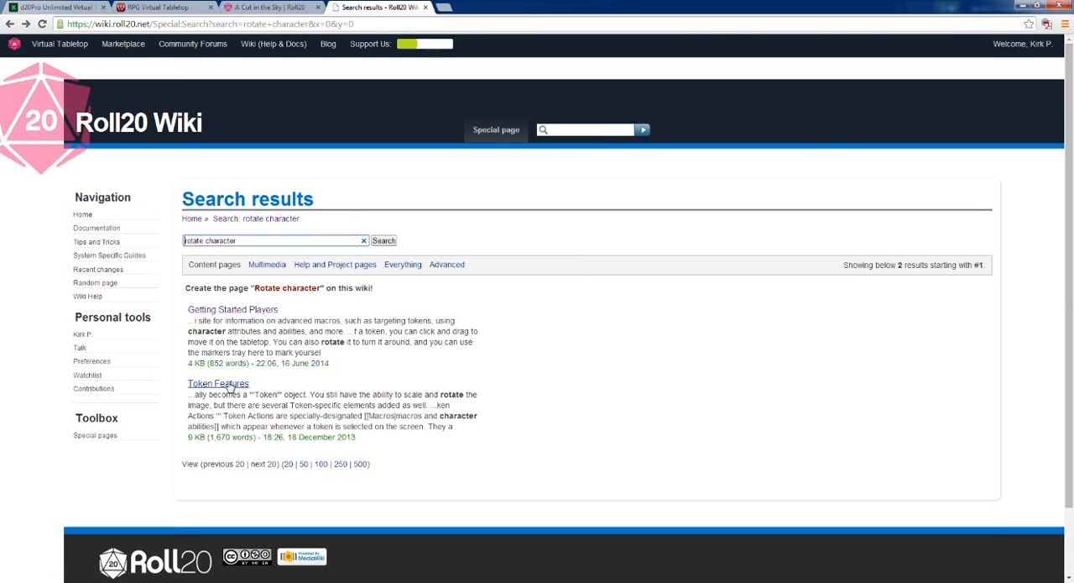
Open the Token Features article and look through its token creation and token settings sections for rotation instructions
left_click(223, 383)
scroll(478, 346, "down", 3)
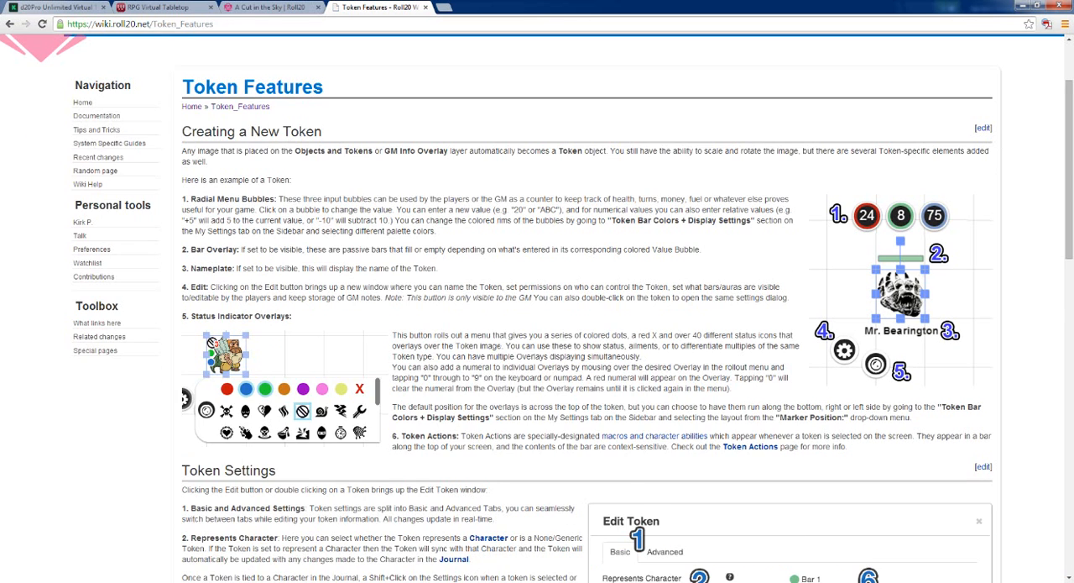
scroll(499, 346, "down", 1)
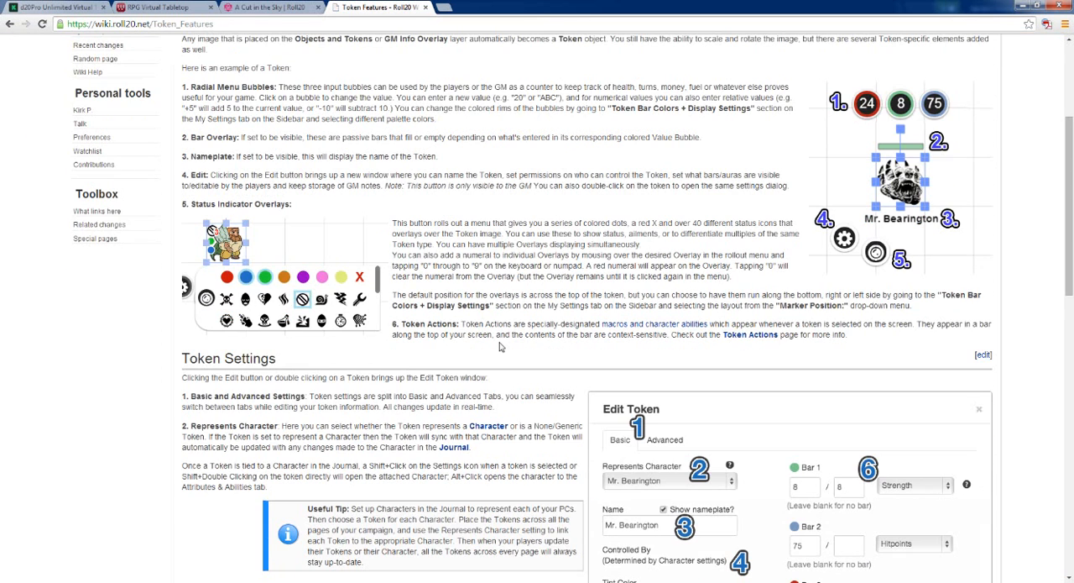
scroll(500, 346, "down", 1)
scroll(501, 346, "down", 1)
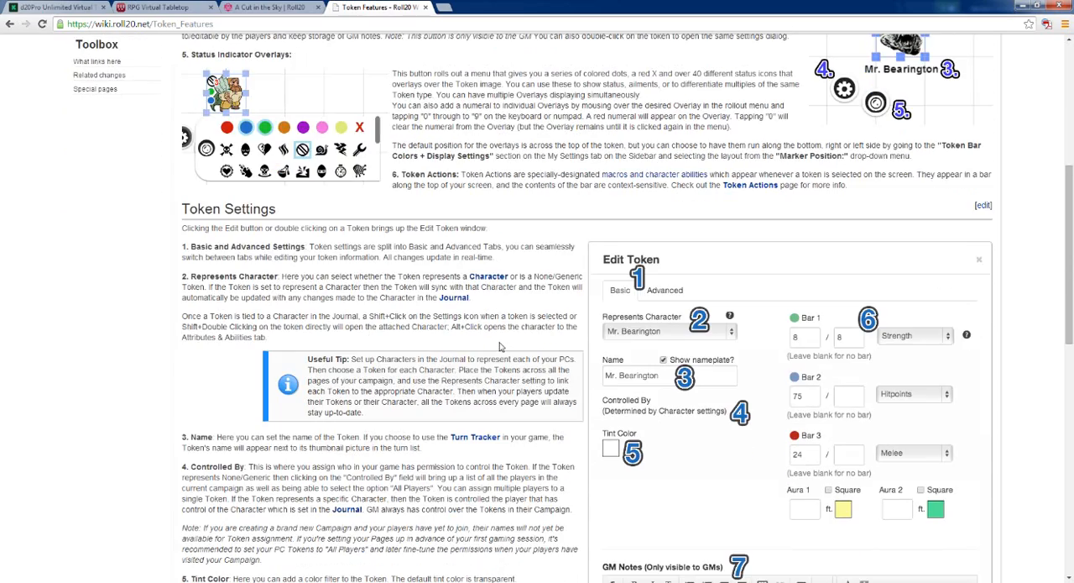
scroll(170, 345, "down", 1)
scroll(160, 339, "down", 1)
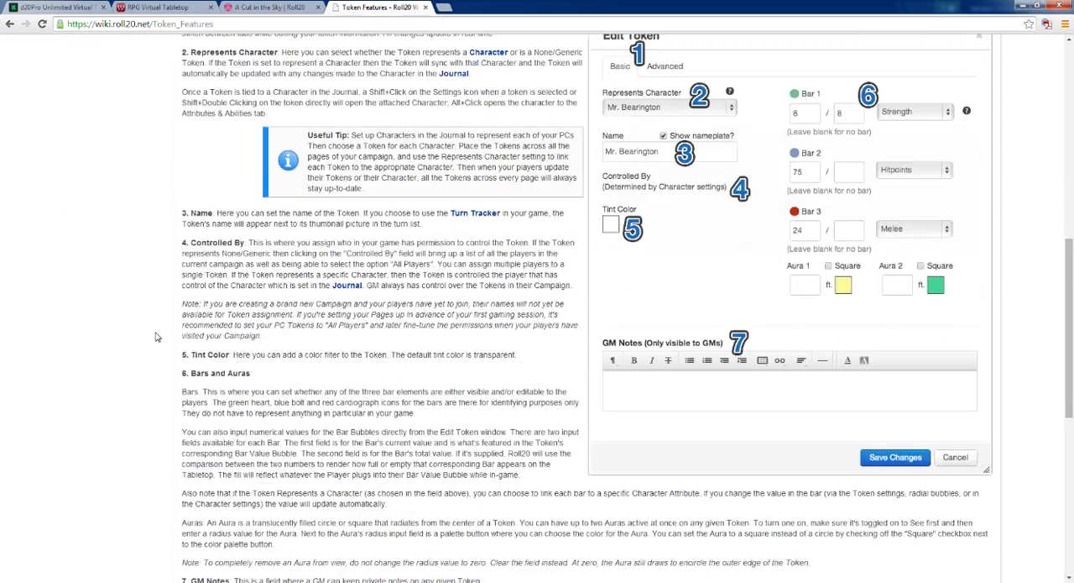
scroll(155, 337, "down", 4)
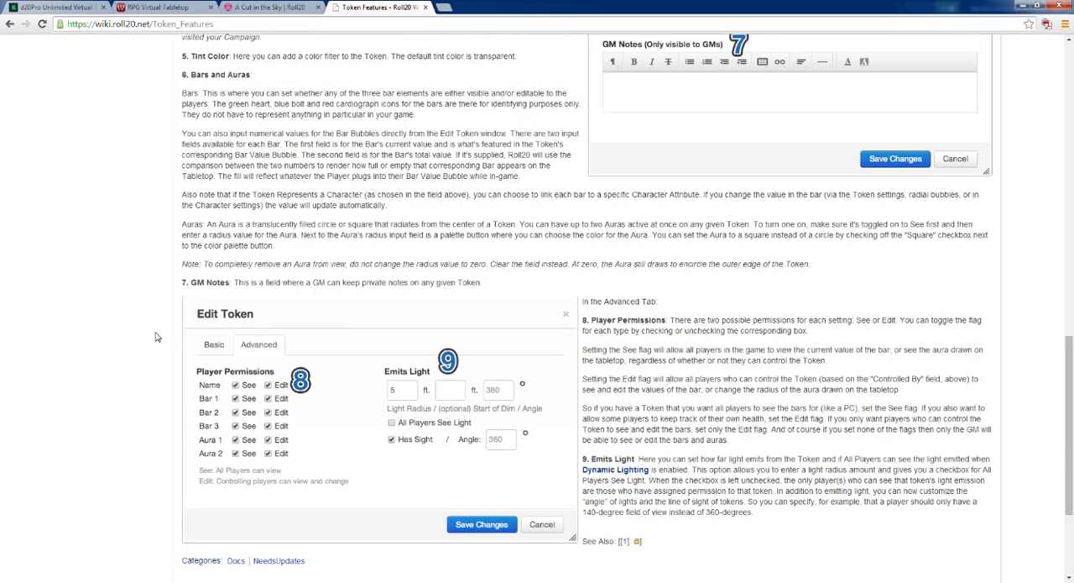
scroll(156, 337, "down", 1)
scroll(157, 337, "up", 3)
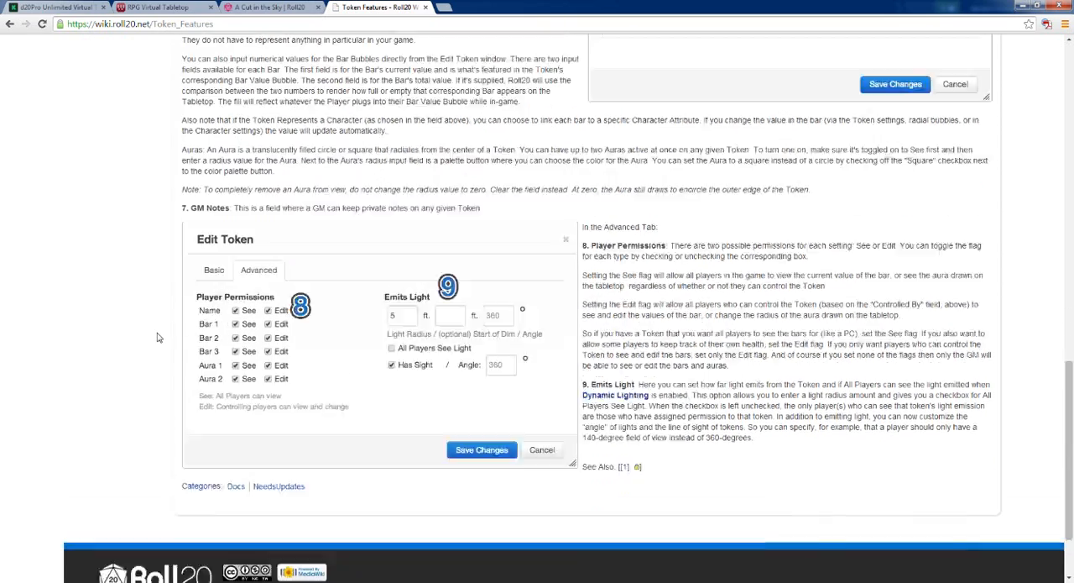
scroll(156, 337, "up", 1)
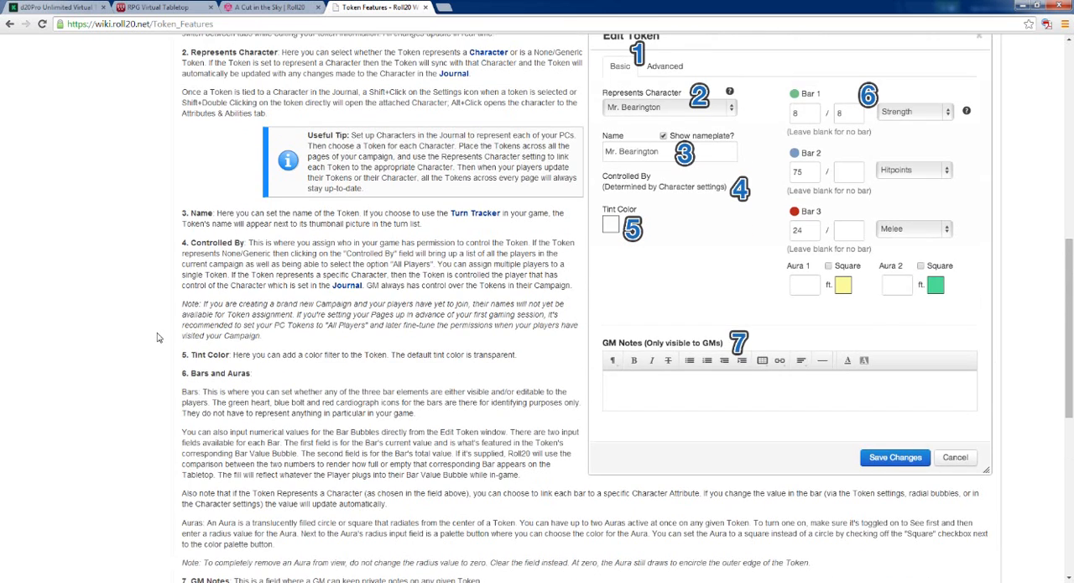
scroll(156, 337, "up", 1)
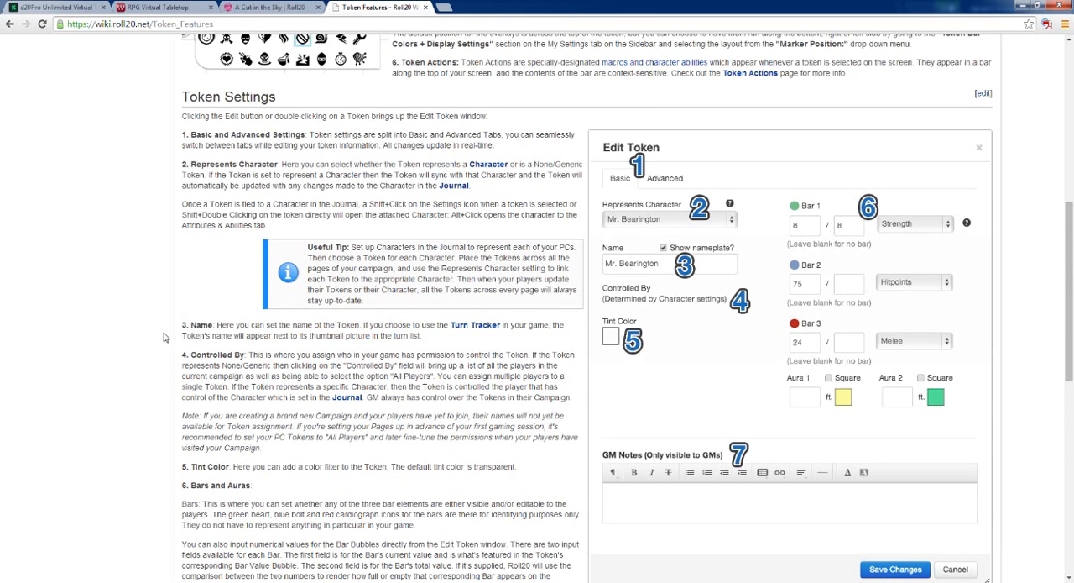
scroll(165, 336, "up", 2)
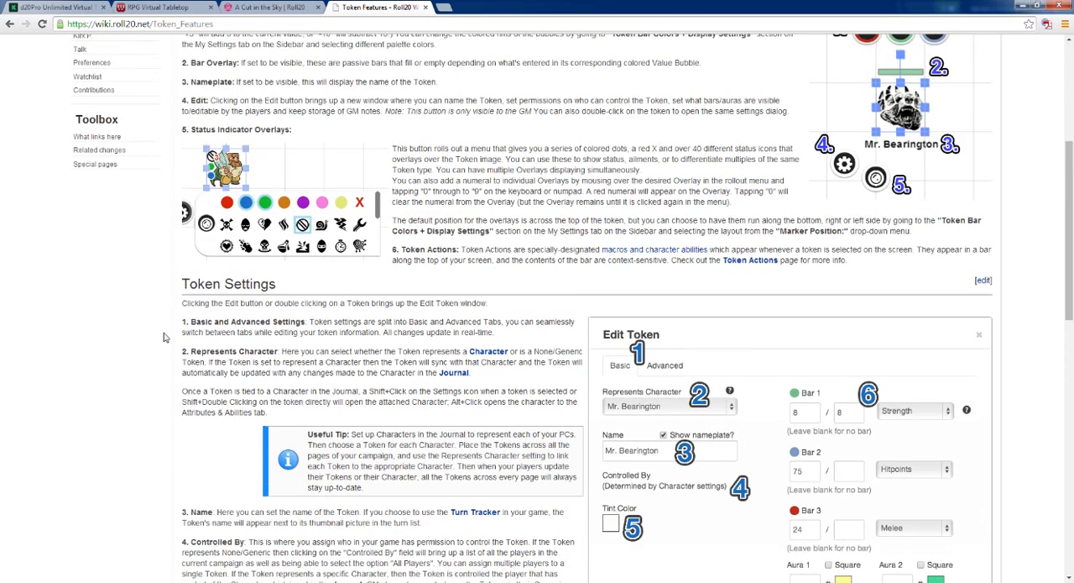
scroll(165, 336, "up", 1)
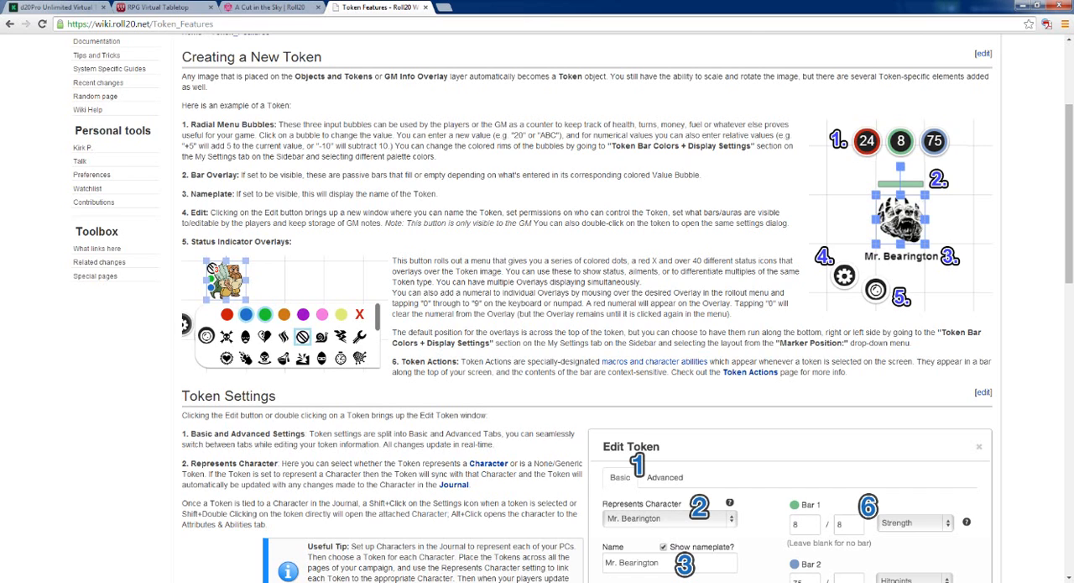
scroll(541, 386, "down", 1)
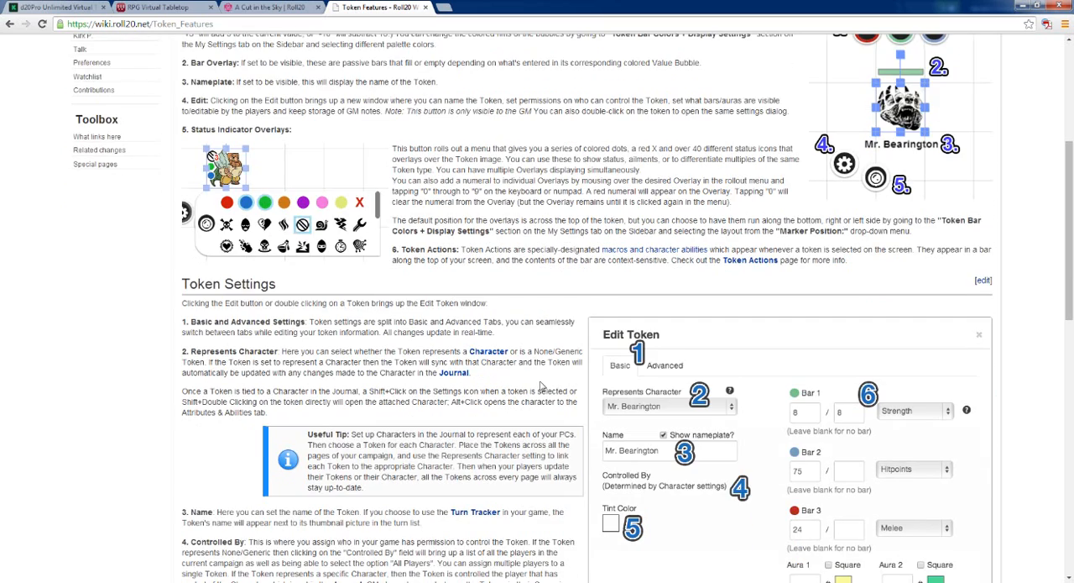
scroll(541, 386, "down", 1)
scroll(541, 386, "down", 1)
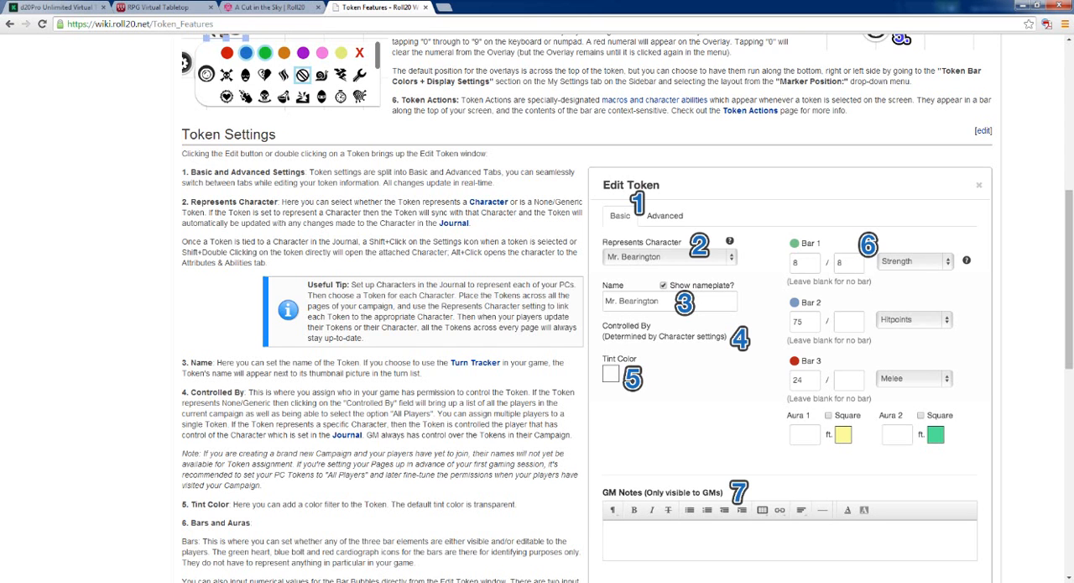
left_click(294, 582)
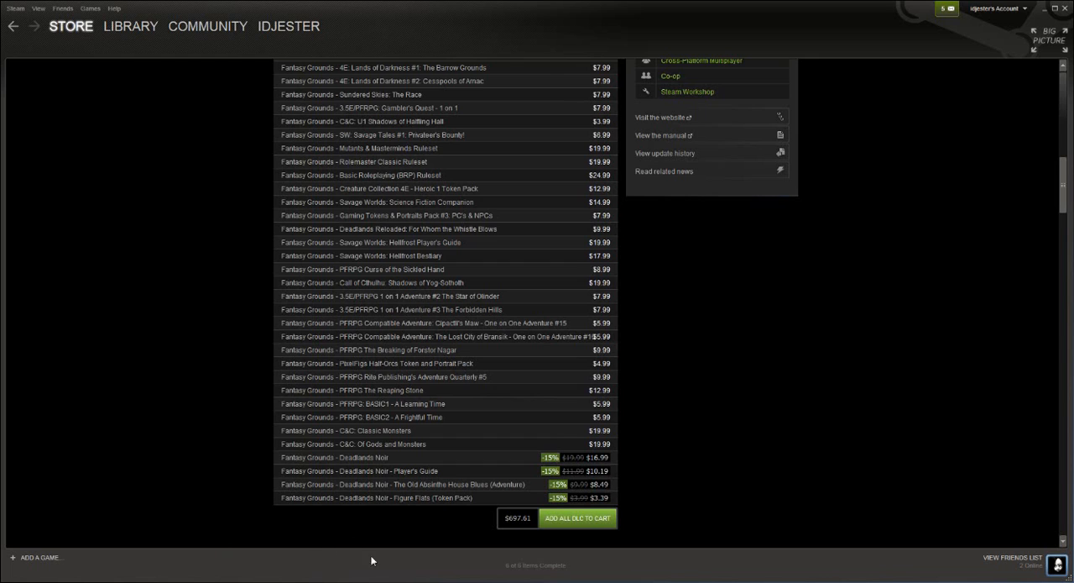
left_click(294, 582)
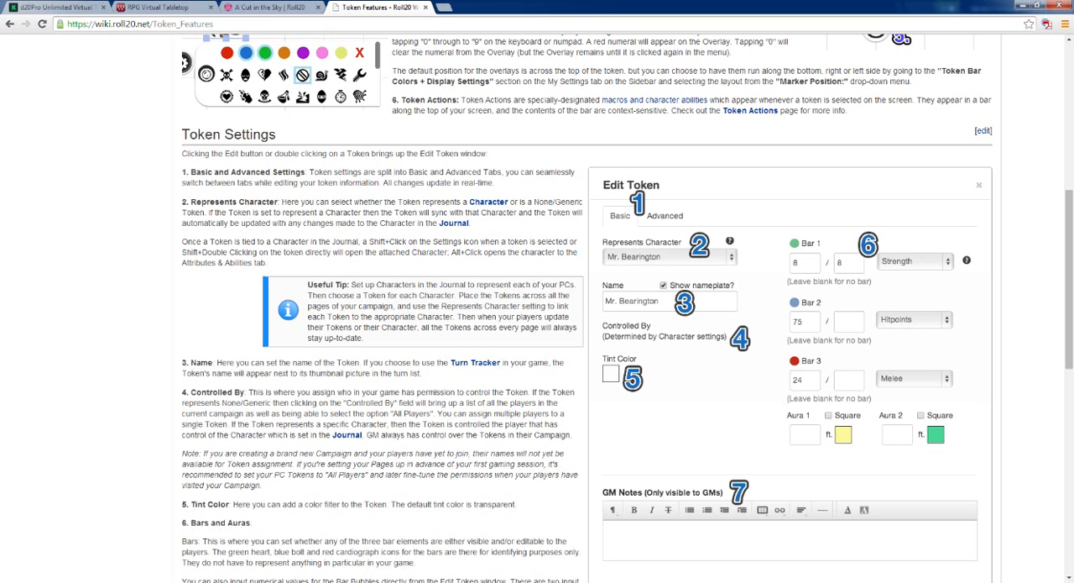
left_click(249, 14)
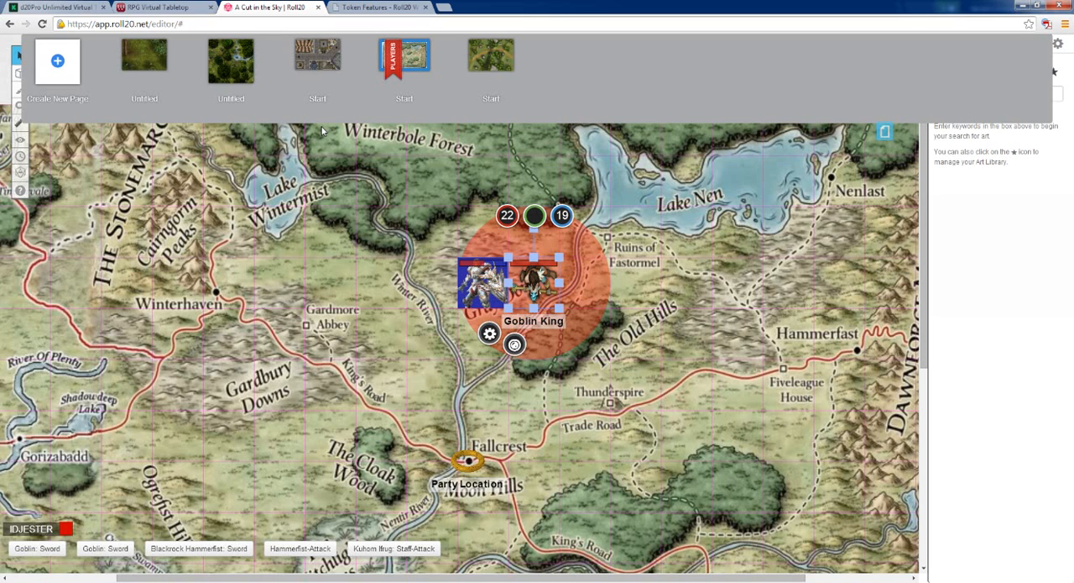
left_click(379, 7)
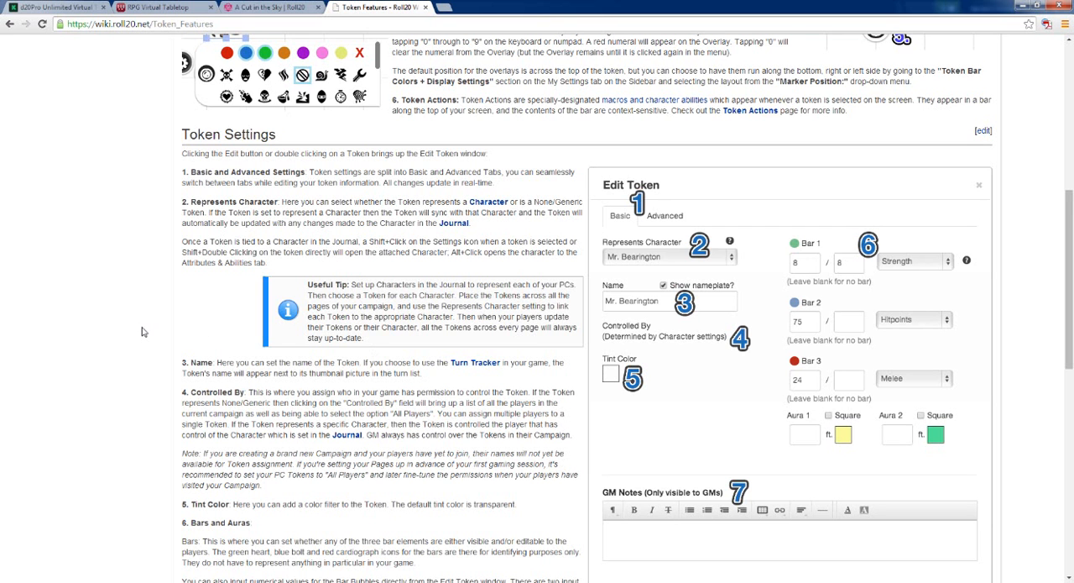
Read the Token Features article's details on bars and auras, GM notes, player permissions and emitted light
scroll(143, 331, "down", 2)
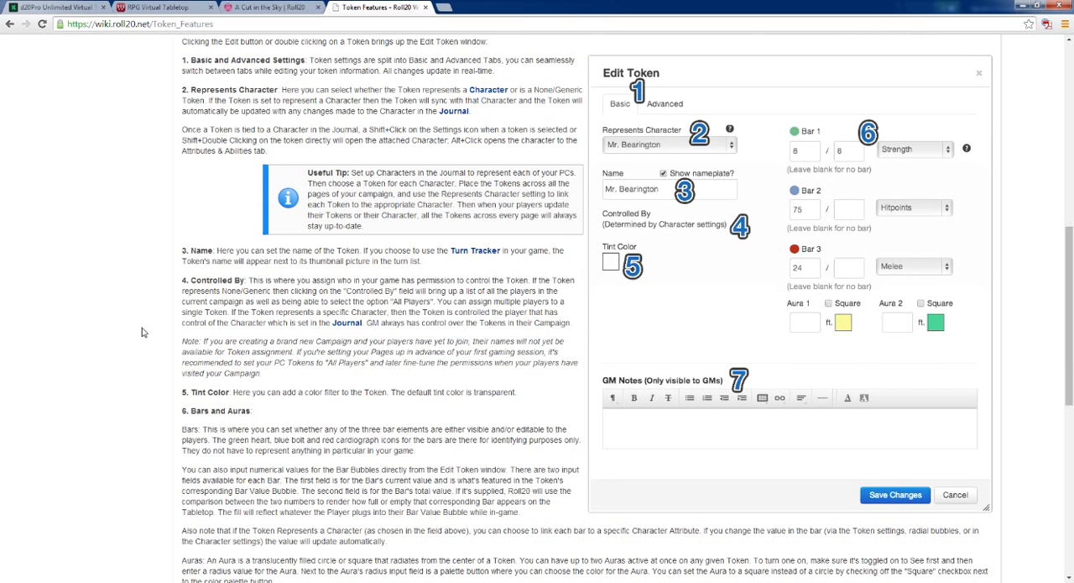
scroll(143, 332, "down", 2)
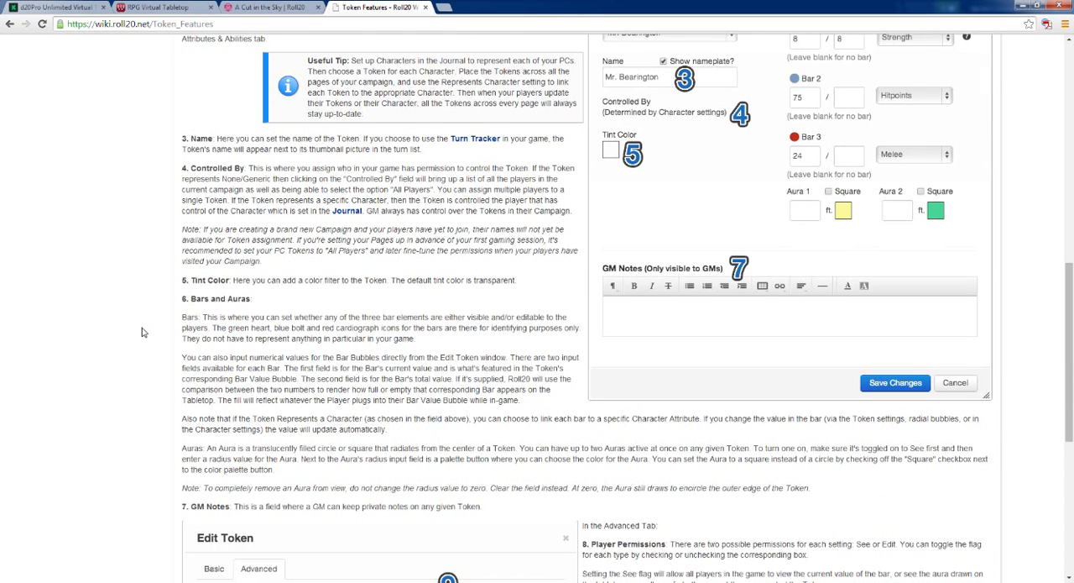
scroll(143, 333, "down", 1)
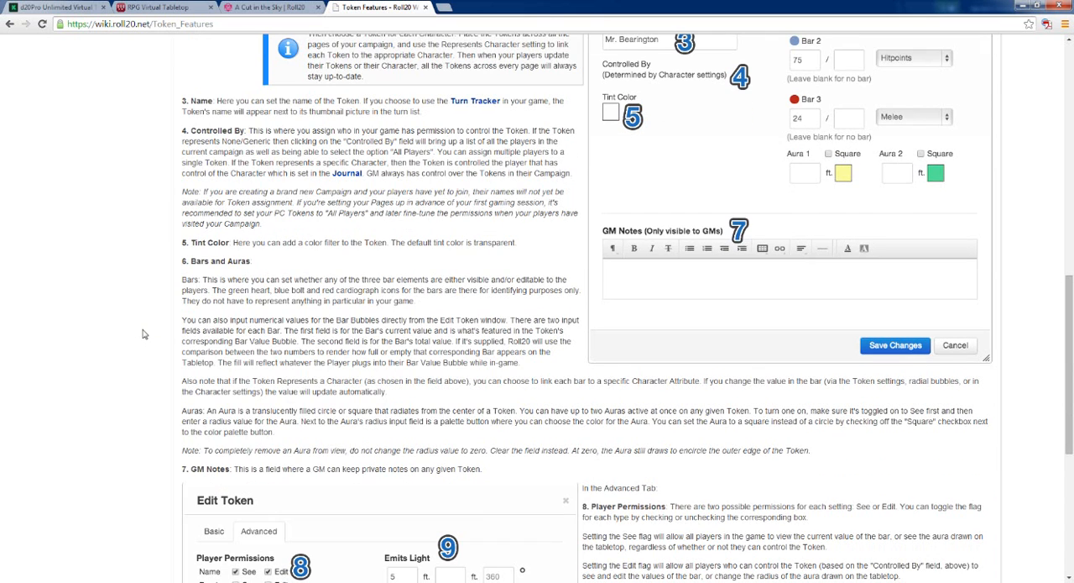
scroll(143, 334, "down", 3)
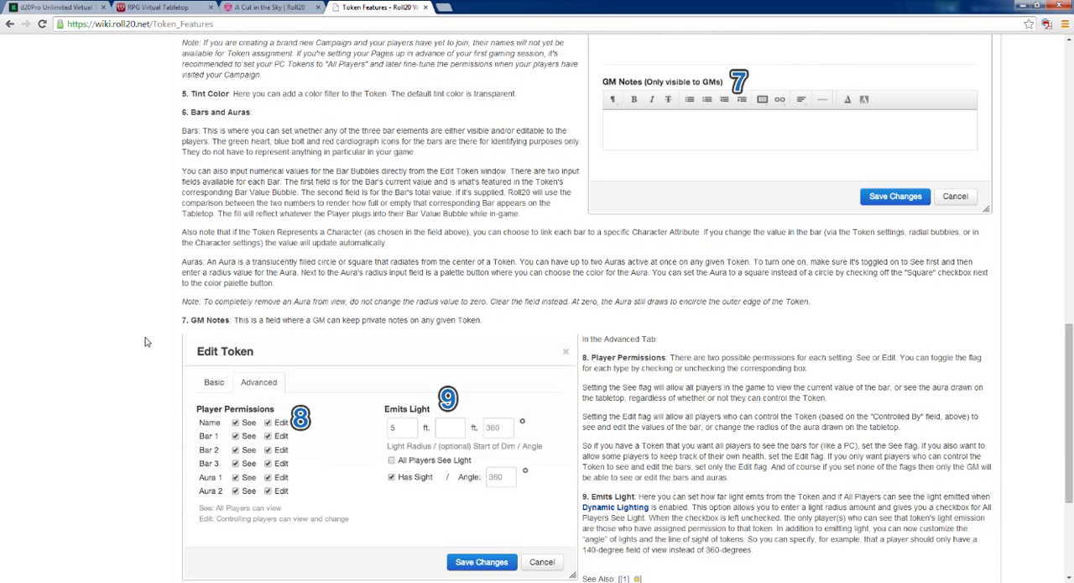
scroll(147, 343, "down", 2)
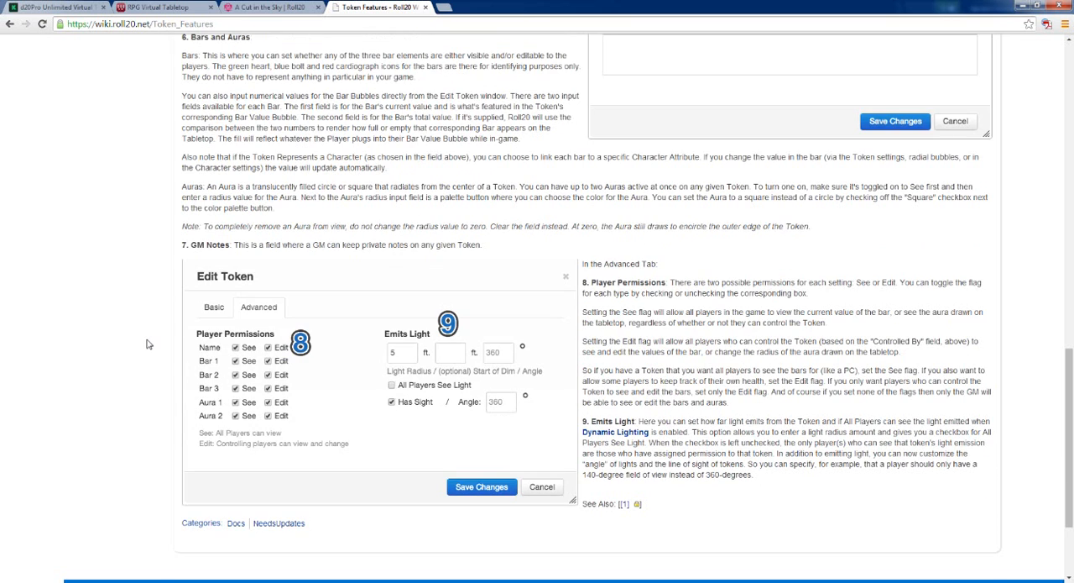
scroll(148, 345, "down", 2)
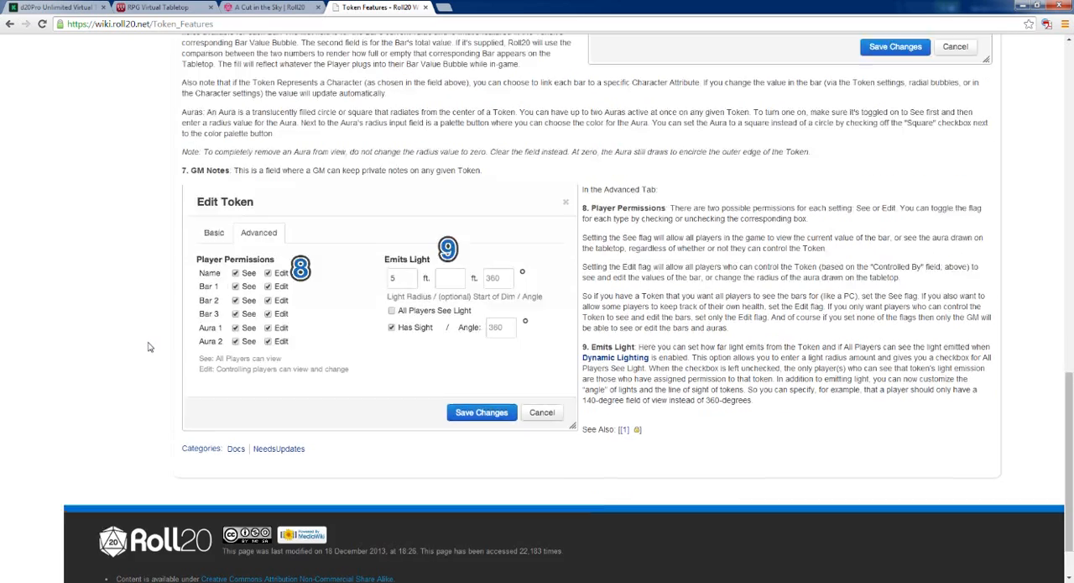
scroll(148, 347, "up", 3)
scroll(149, 347, "up", 3)
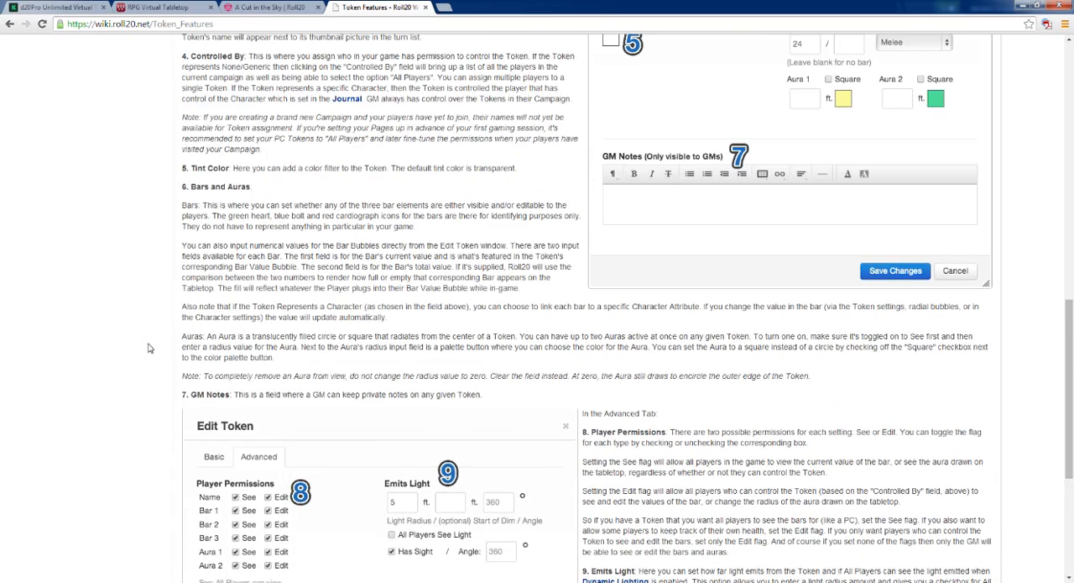
scroll(148, 348, "up", 3)
scroll(149, 350, "up", 2)
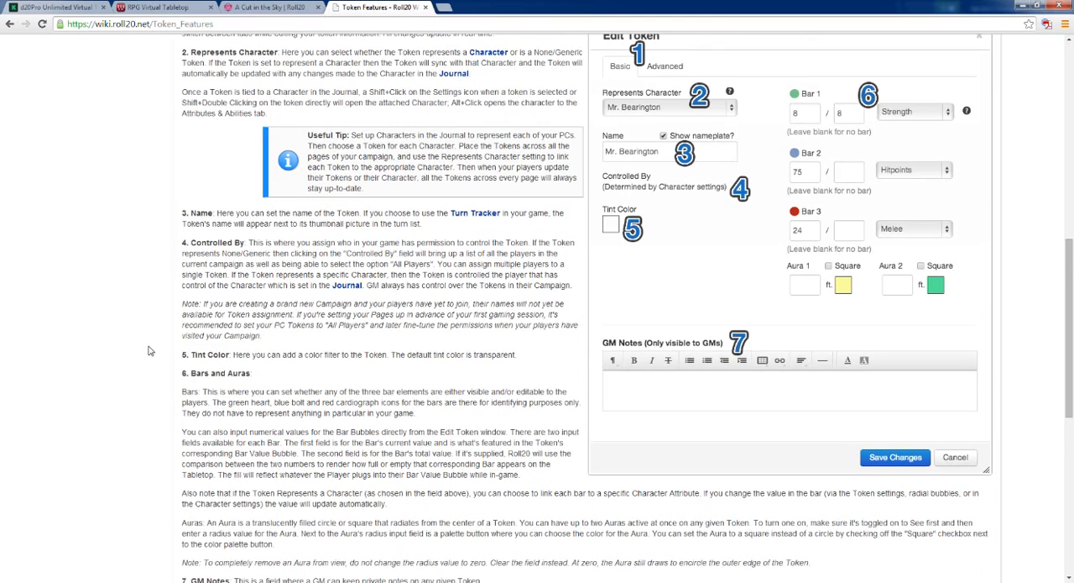
scroll(149, 350, "up", 3)
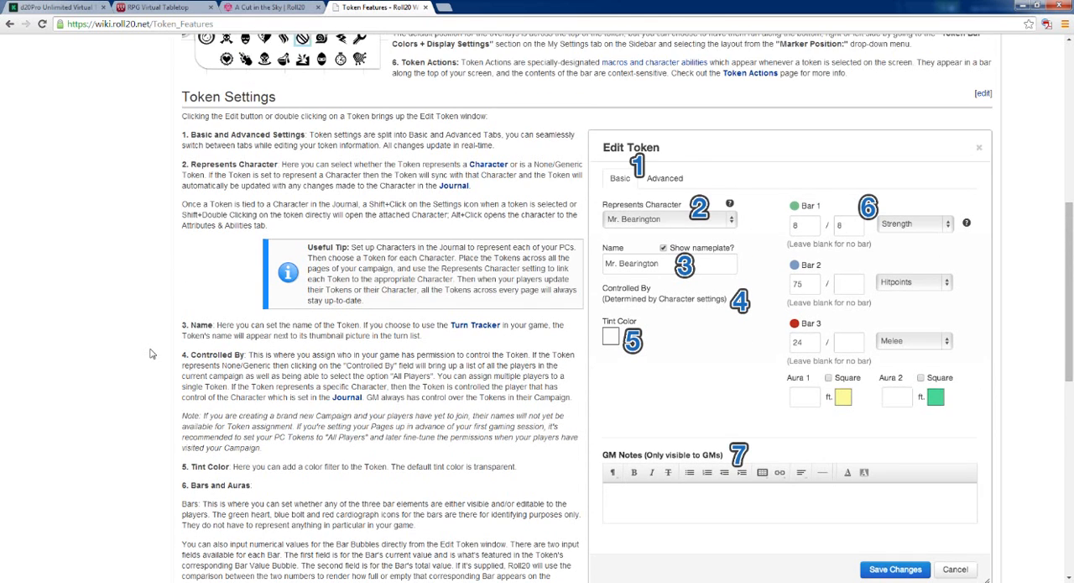
scroll(151, 352, "up", 2)
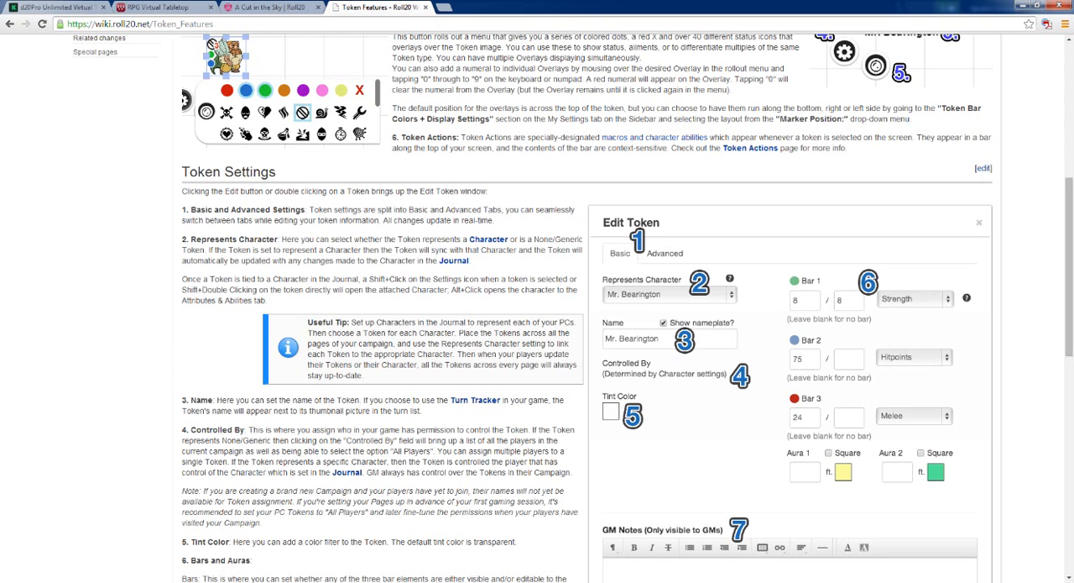
Back on the tabletop map, rotate the Goblin King token a quarter turn clockwise and the knight token a quarter turn counterclockwise
left_click(251, 8)
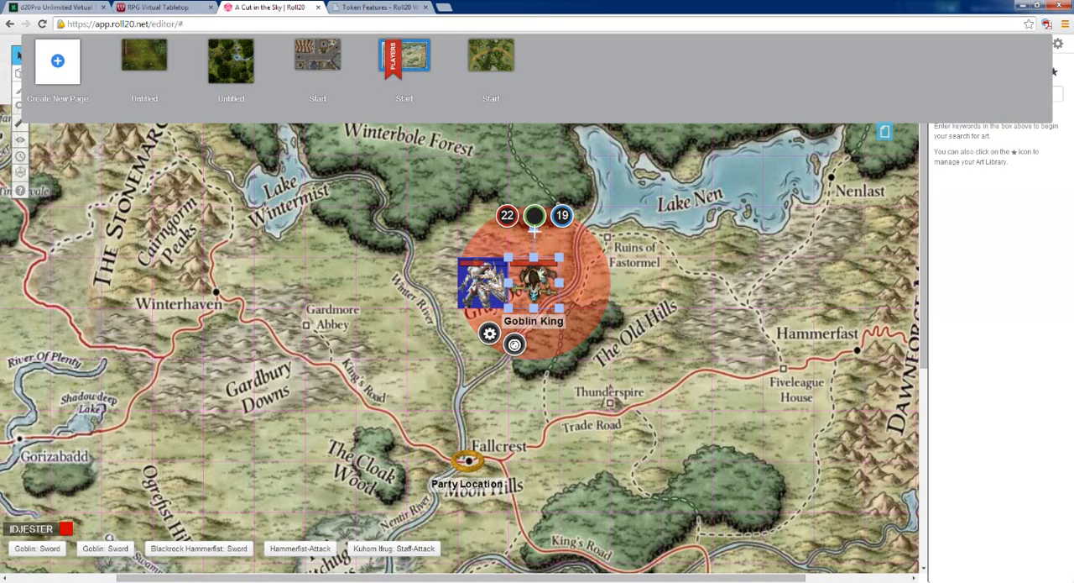
left_click_drag(535, 217, 598, 284)
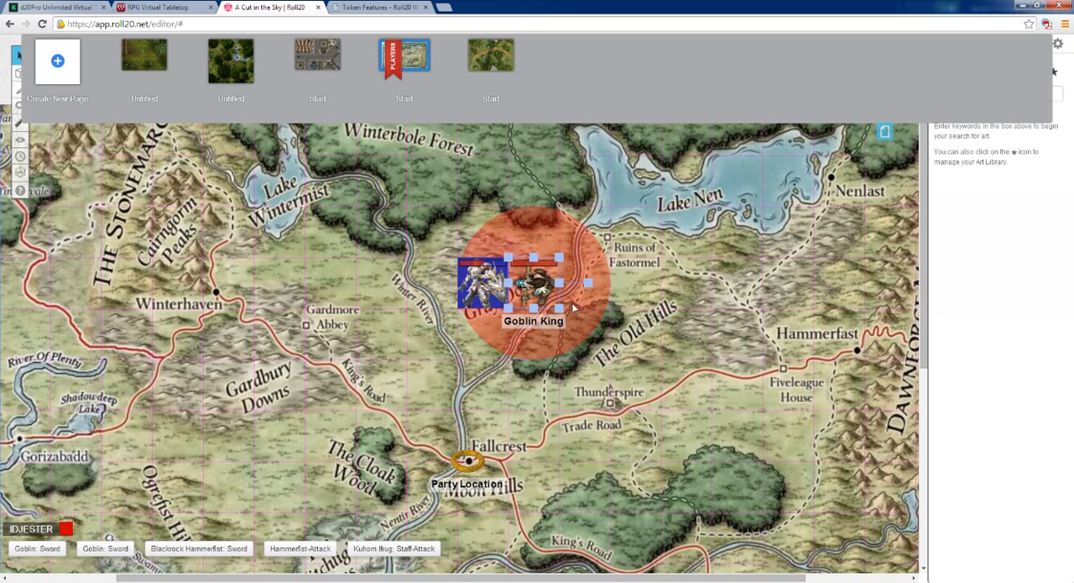
left_click_drag(589, 283, 581, 202)
left_click_drag(541, 208, 627, 284)
left_click(499, 302)
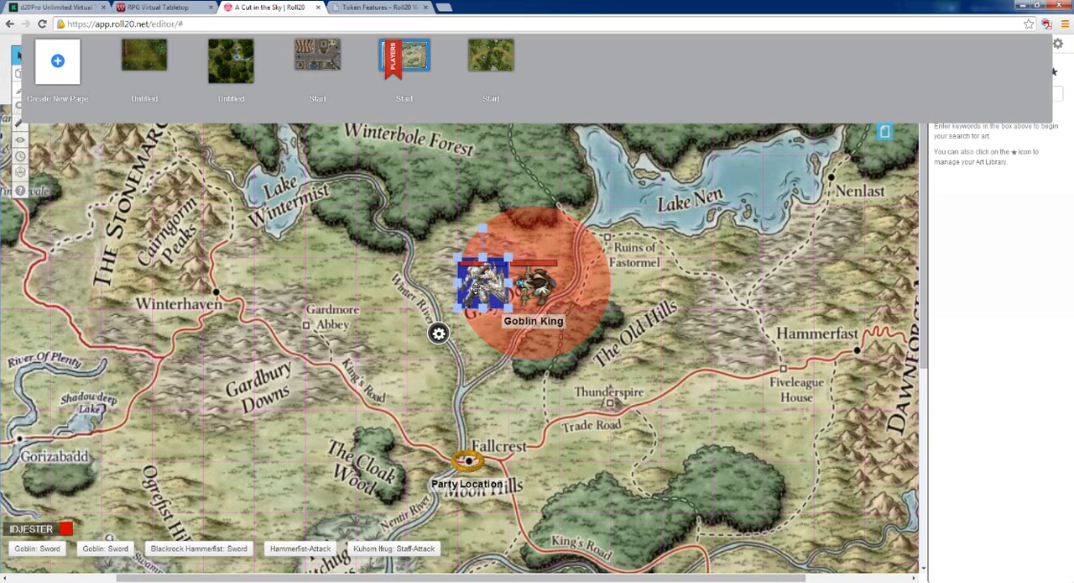
left_click_drag(483, 227, 445, 284)
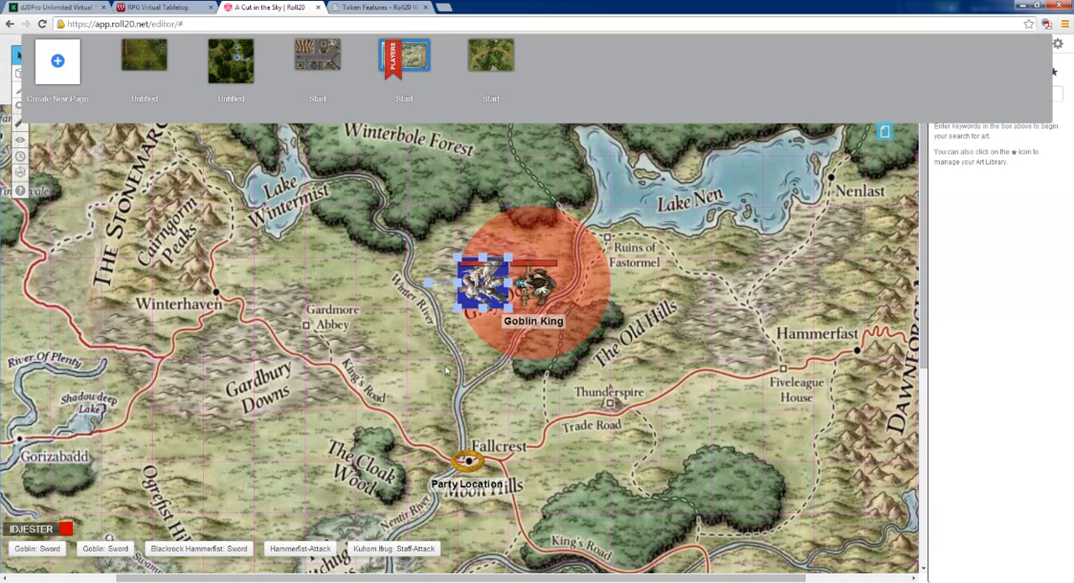
Look through the attributes available for linking to Bar 1 in the Blackrock Hammerfist token's settings, and leave without saving
left_click(496, 401)
left_click(473, 281)
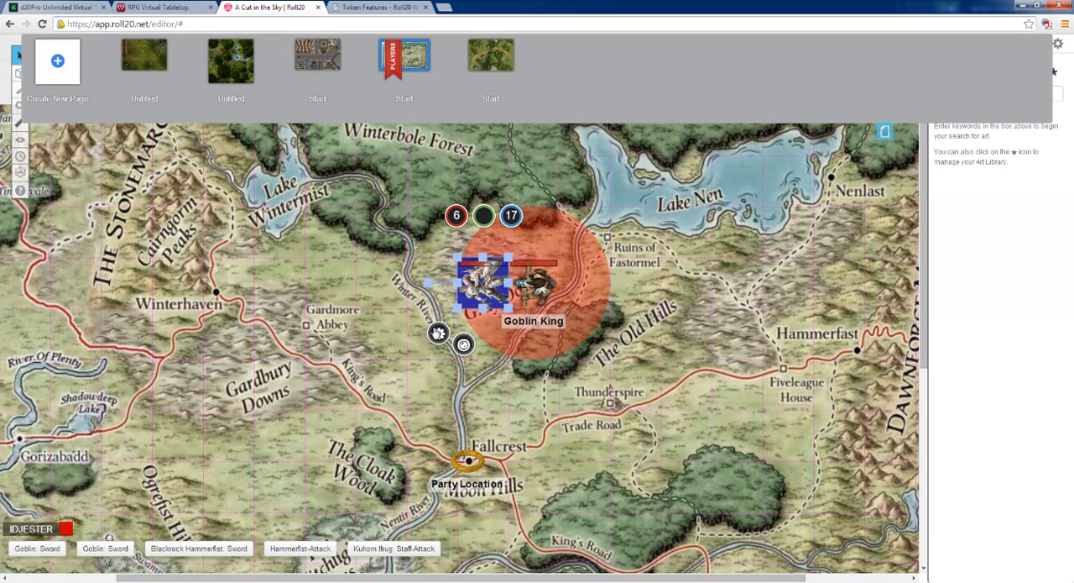
left_click(436, 332)
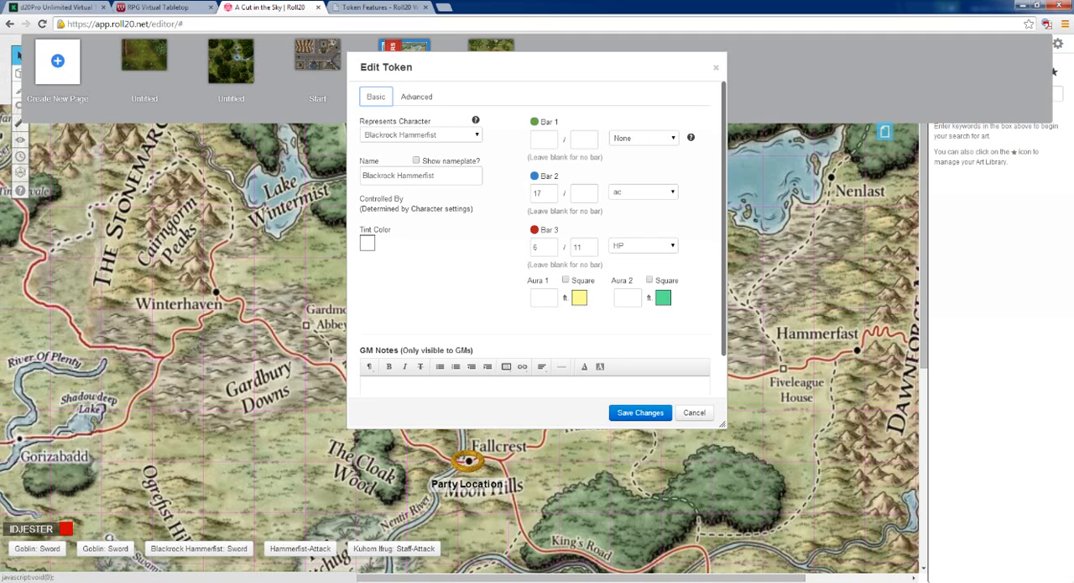
left_click(674, 140)
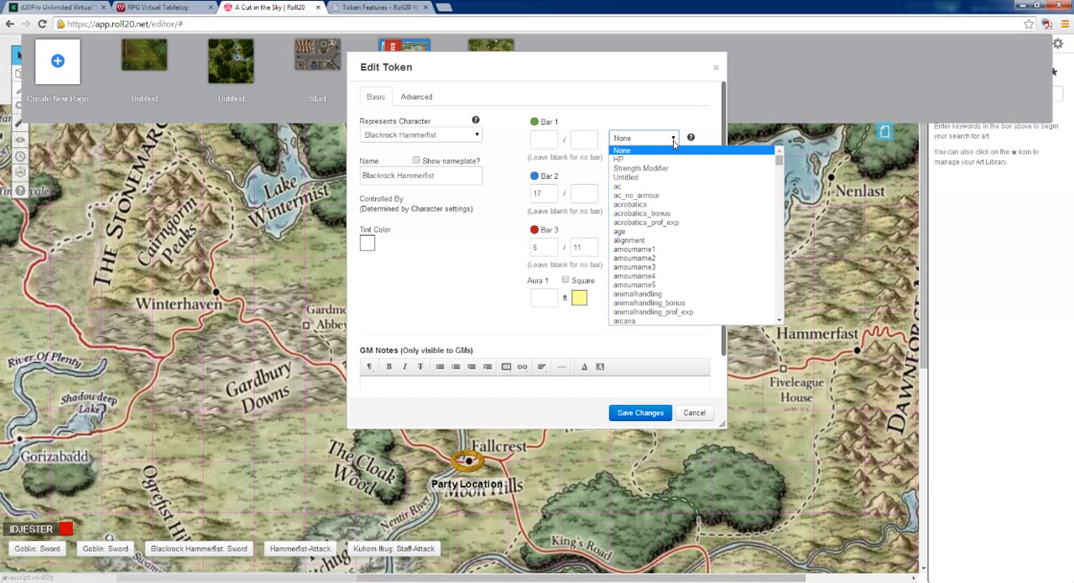
scroll(674, 179, "down", 3)
scroll(674, 180, "down", 4)
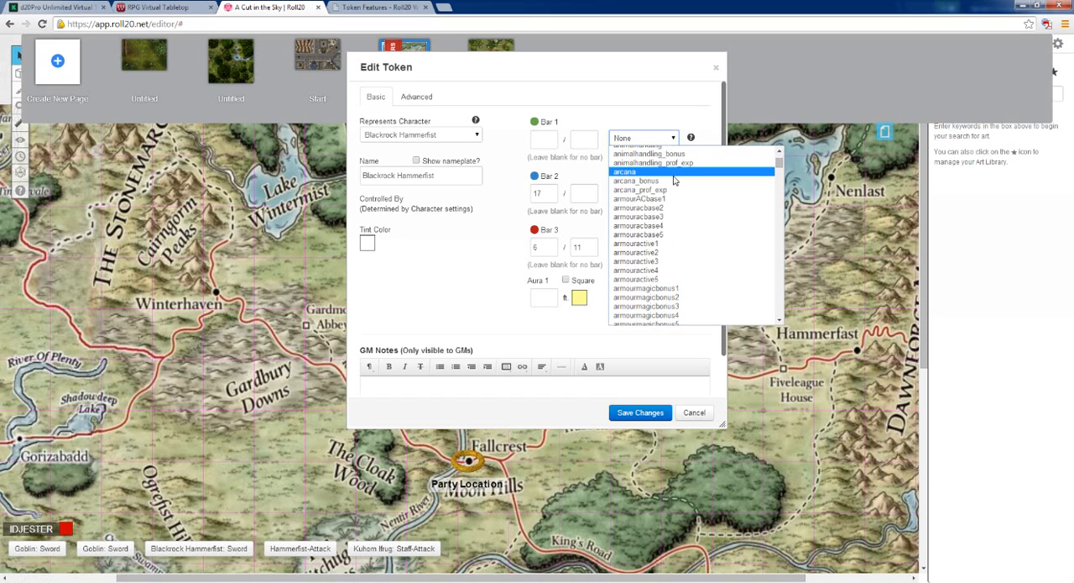
scroll(674, 187, "down", 2)
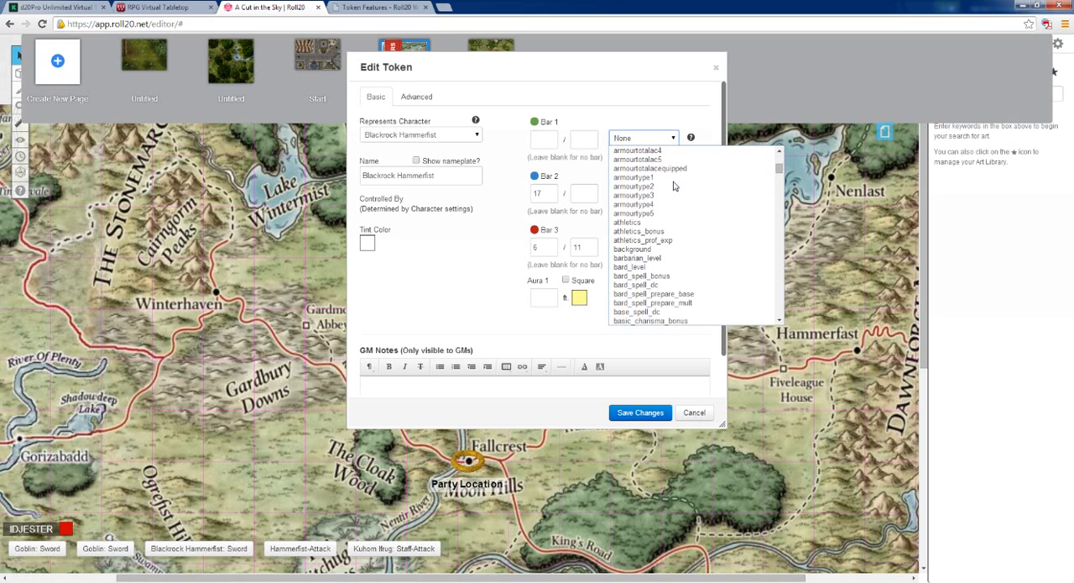
scroll(673, 191, "up", 10)
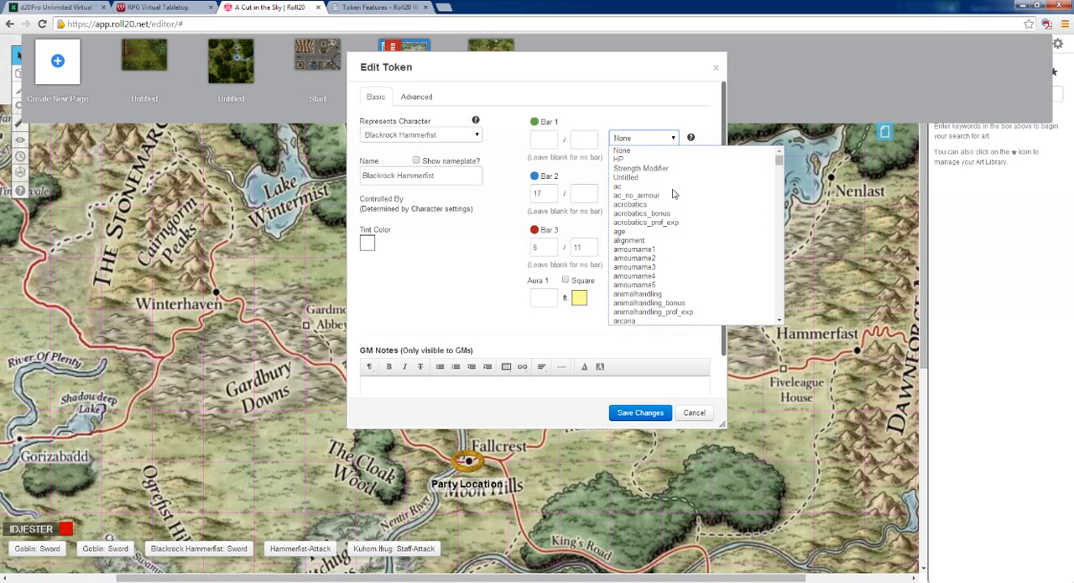
scroll(664, 247, "down", 10)
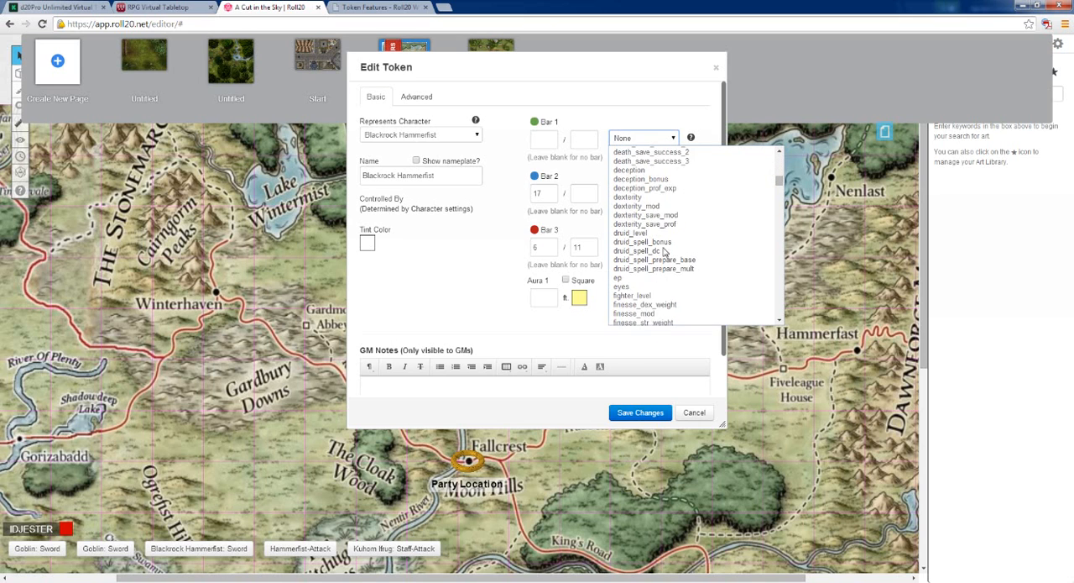
scroll(664, 250, "down", 15)
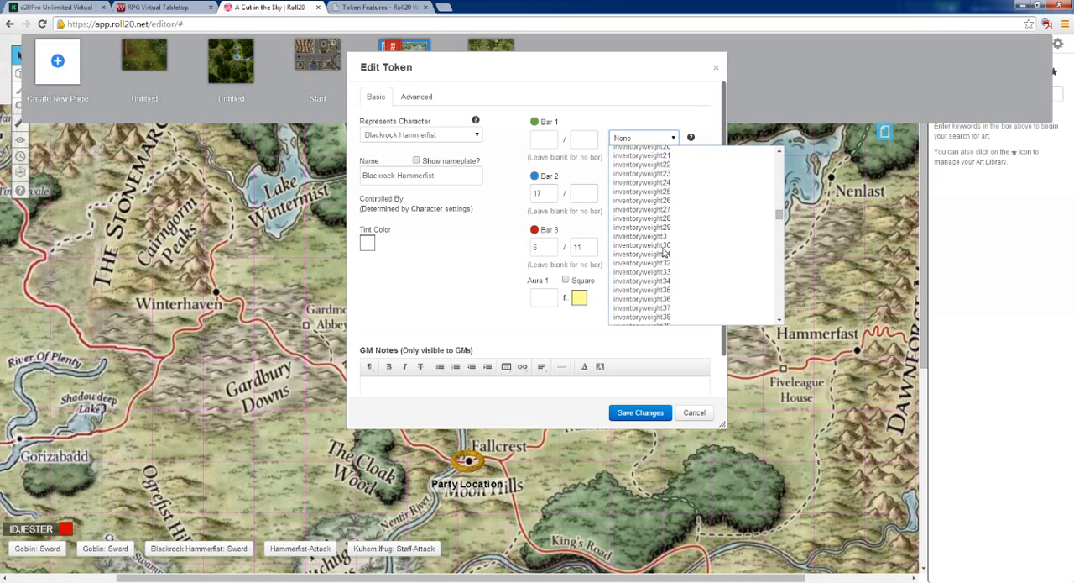
scroll(664, 250, "down", 10)
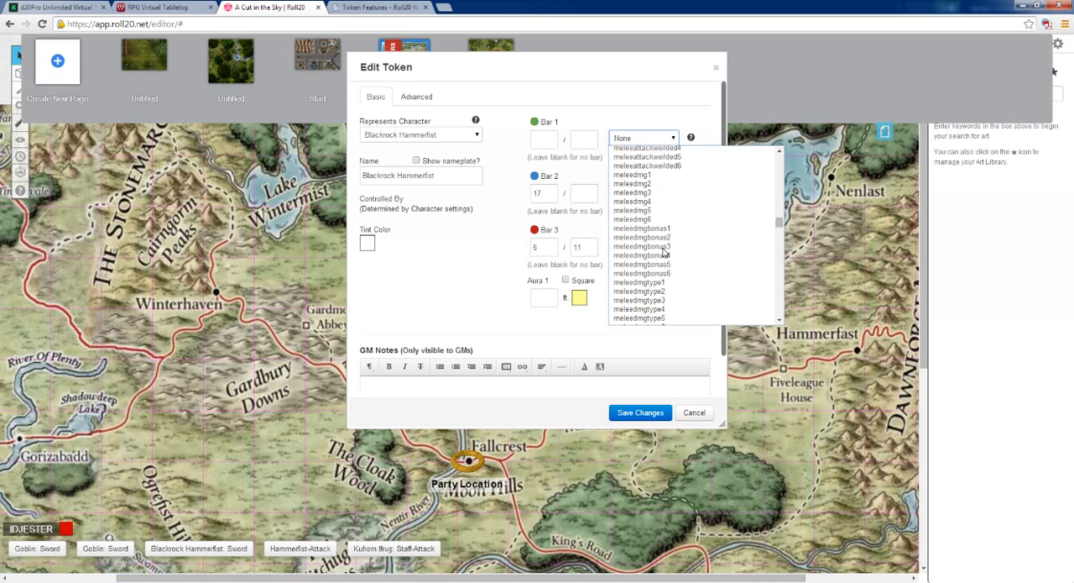
scroll(663, 252, "down", 10)
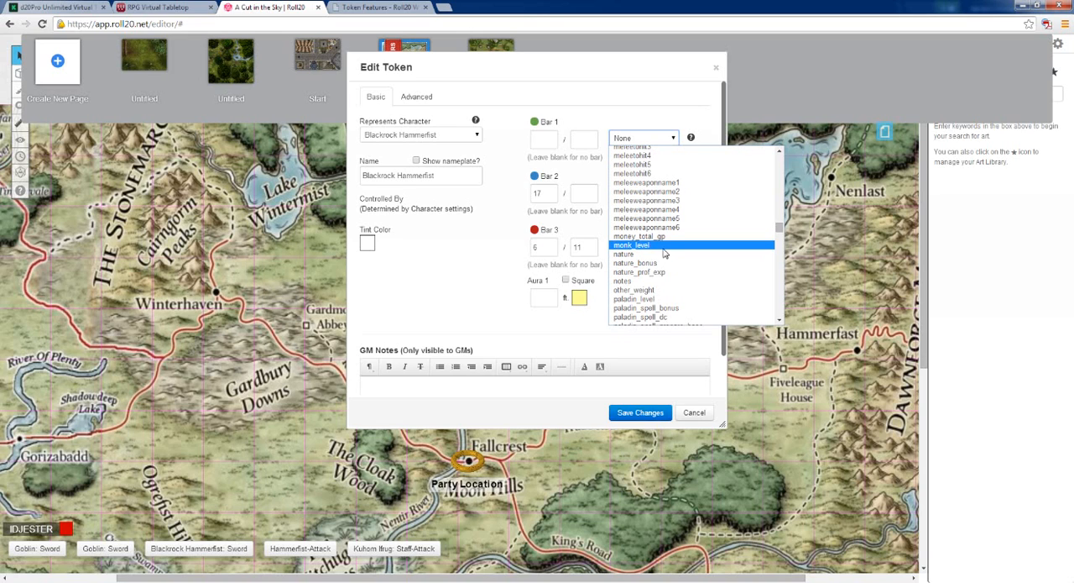
left_click(494, 278)
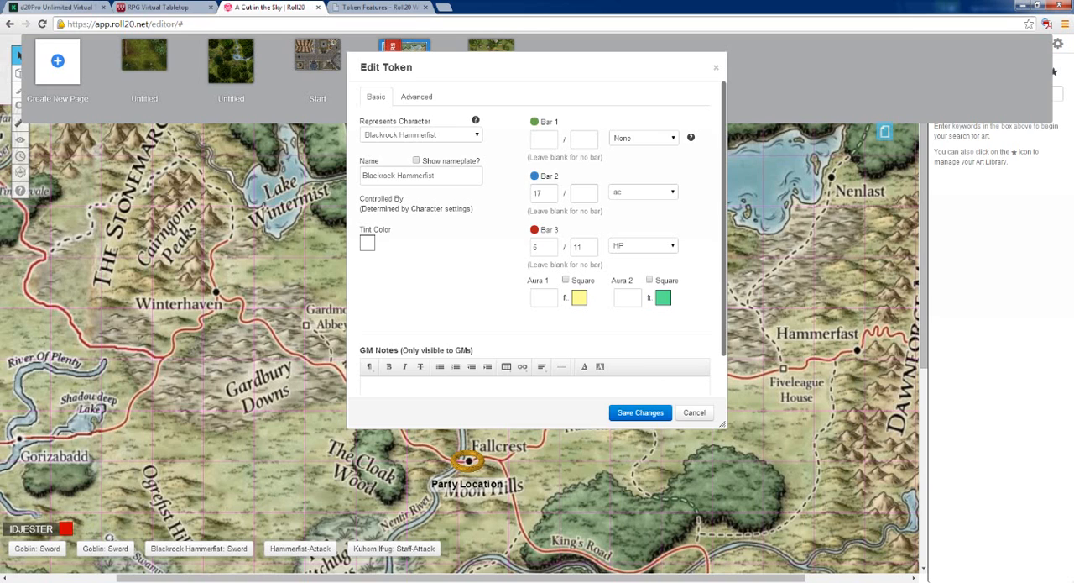
left_click(693, 412)
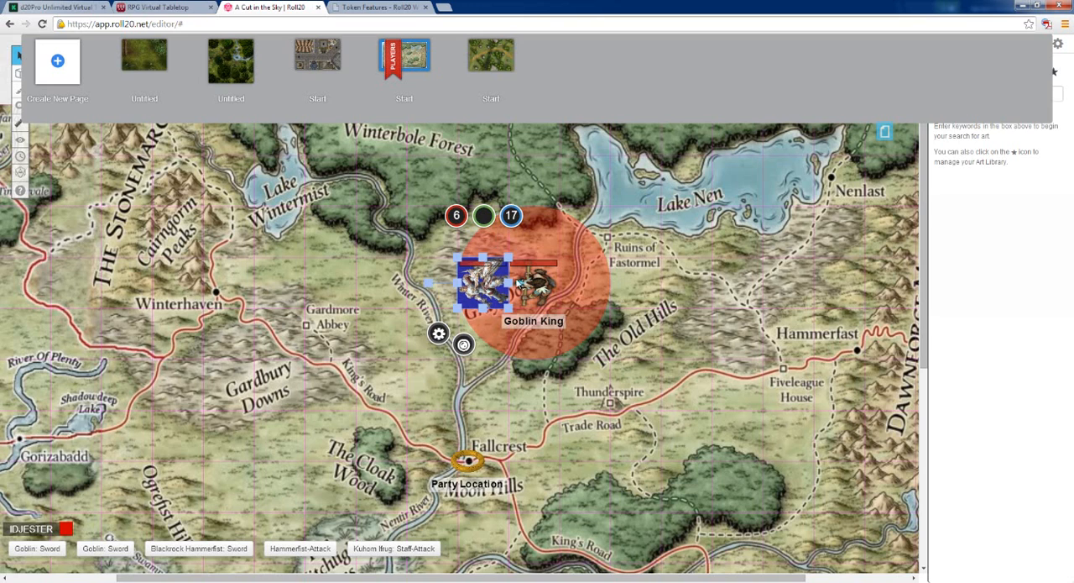
Set Bar 1 of the Blackrock Hammerfist token to 30 with no linked attribute, and save the token settings
double_click(518, 283)
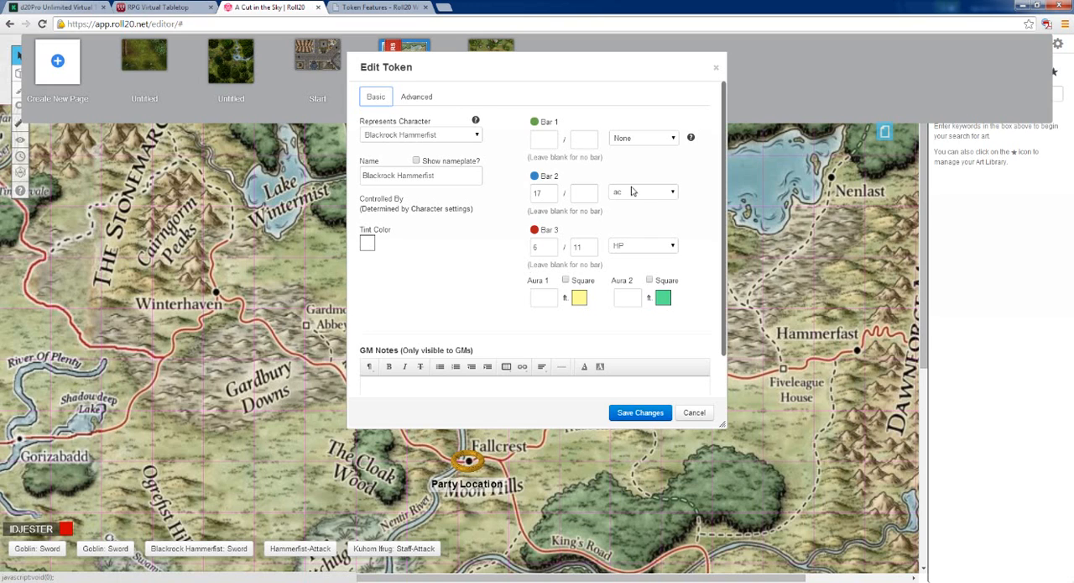
left_click(672, 140)
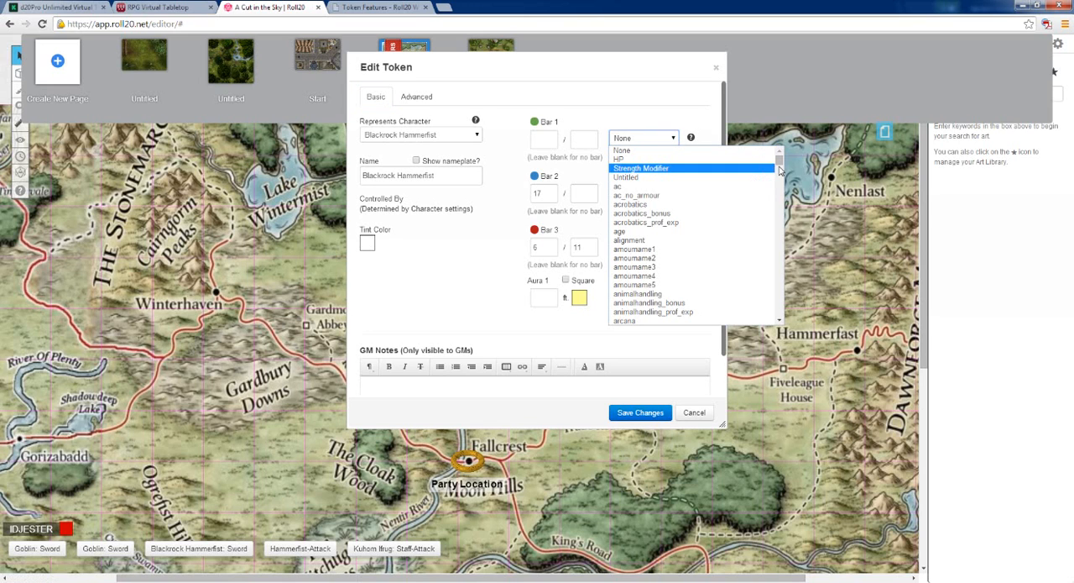
left_click_drag(779, 162, 791, 231)
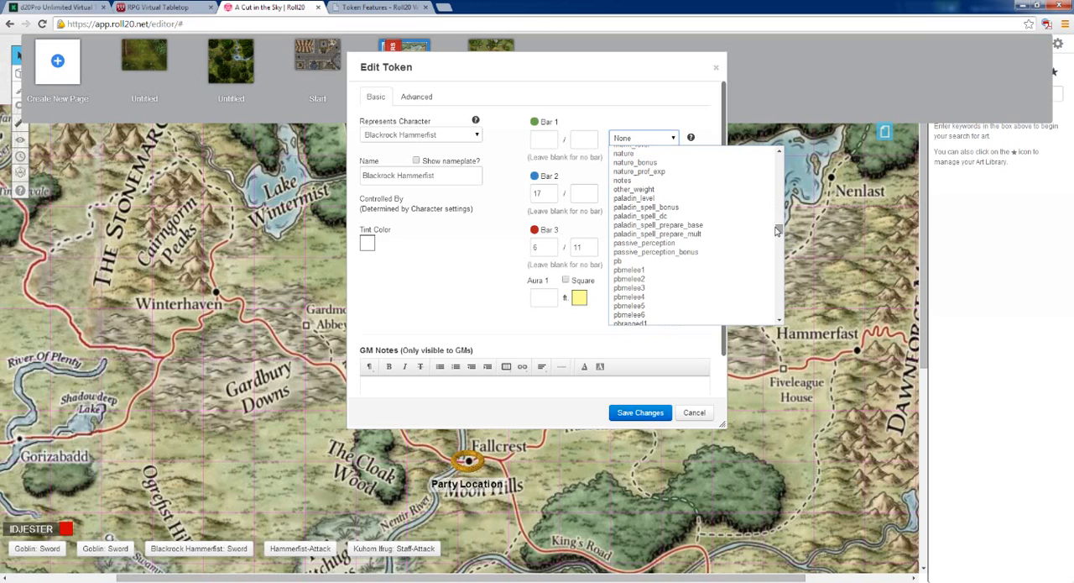
scroll(757, 228, "up", 1)
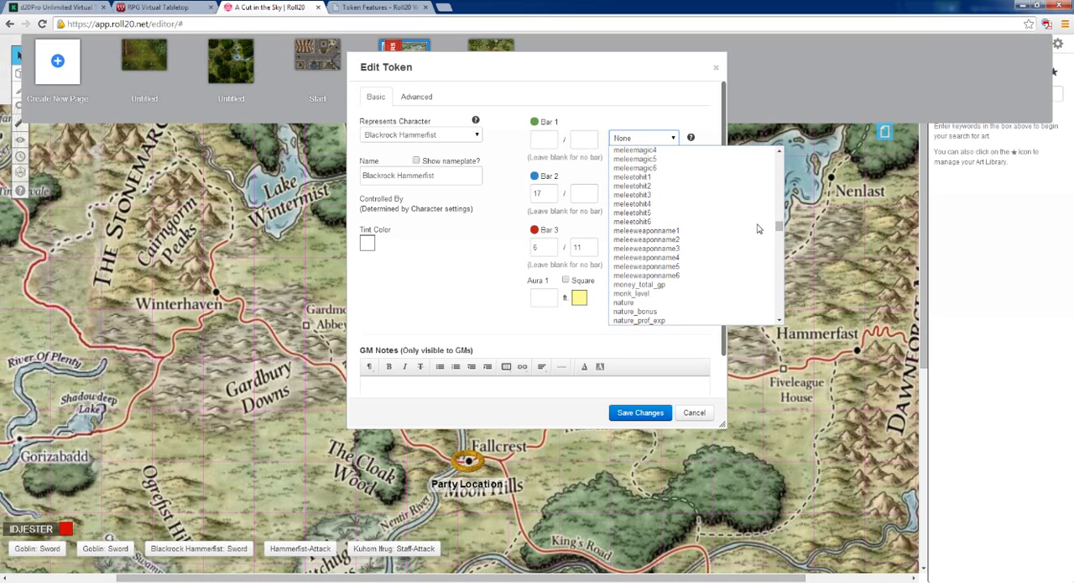
scroll(758, 228, "down", 1)
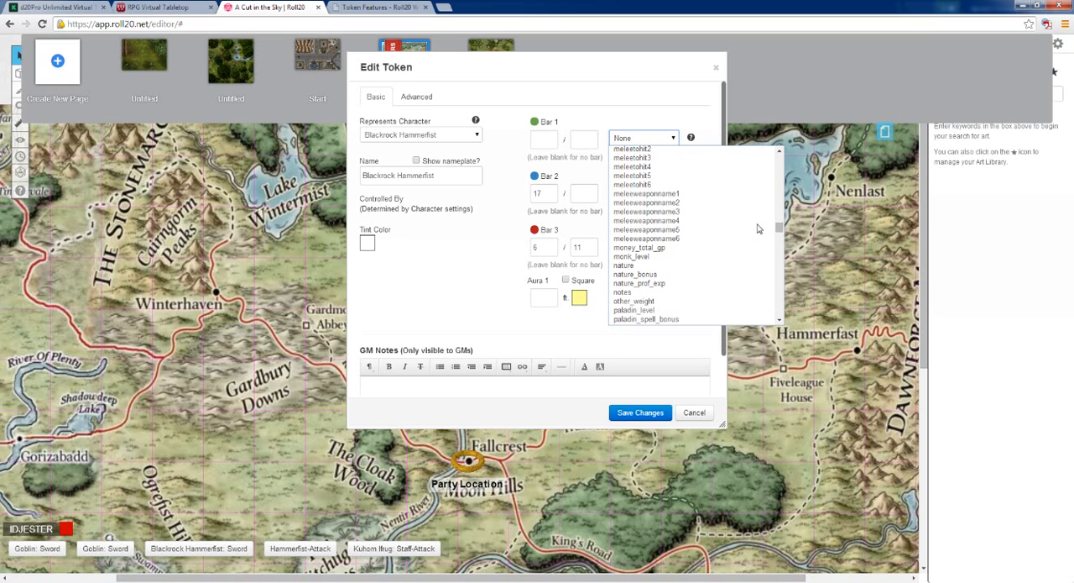
scroll(758, 228, "up", 4)
left_click(566, 236)
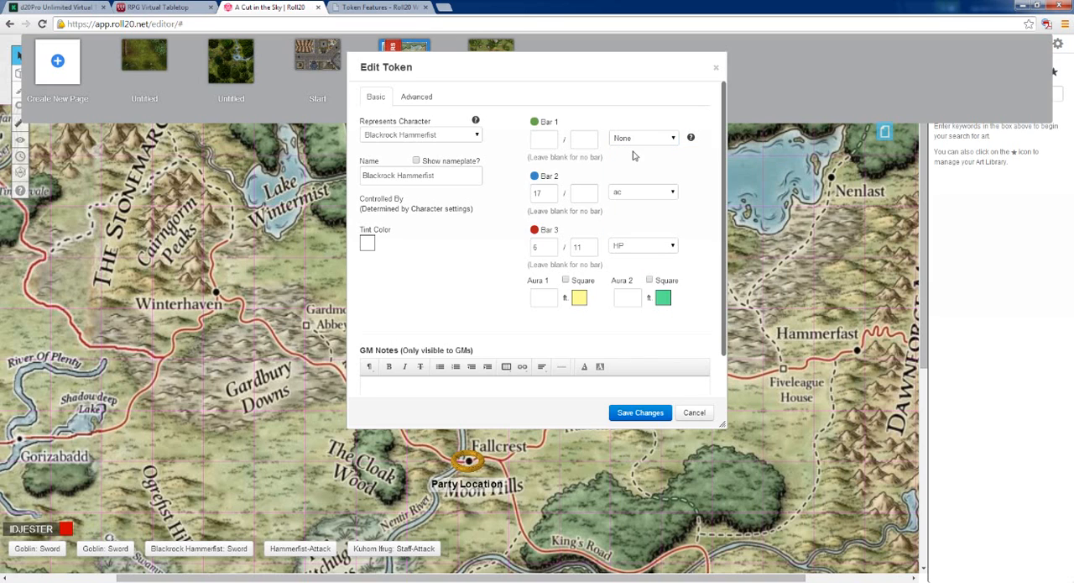
left_click(544, 139)
left_click(644, 412)
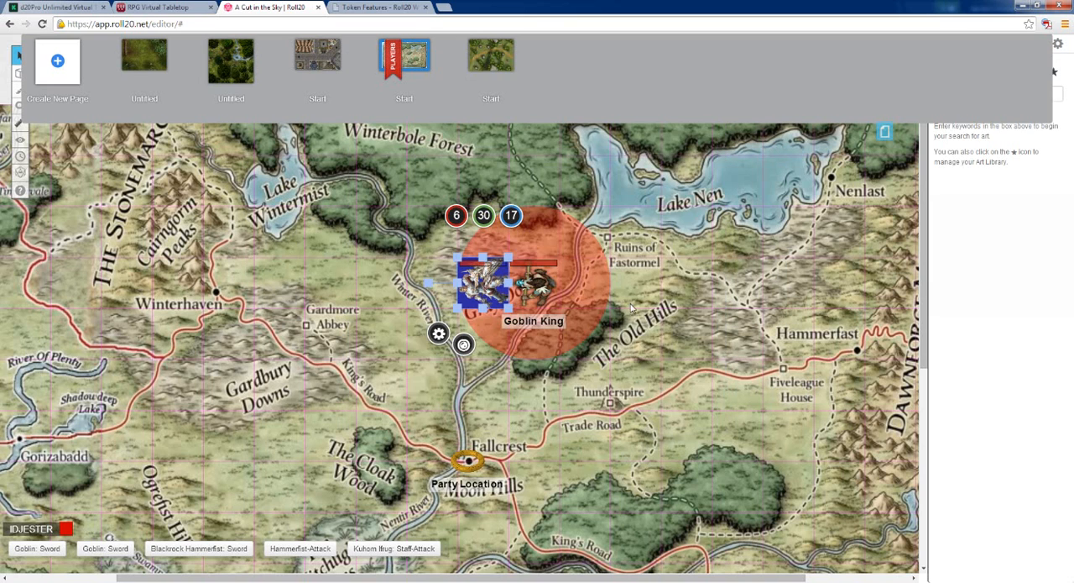
Try out the See permissions for the Blackrock Hammerfist token's name and three bars, and discard the changes
left_click(481, 277)
left_click(437, 334)
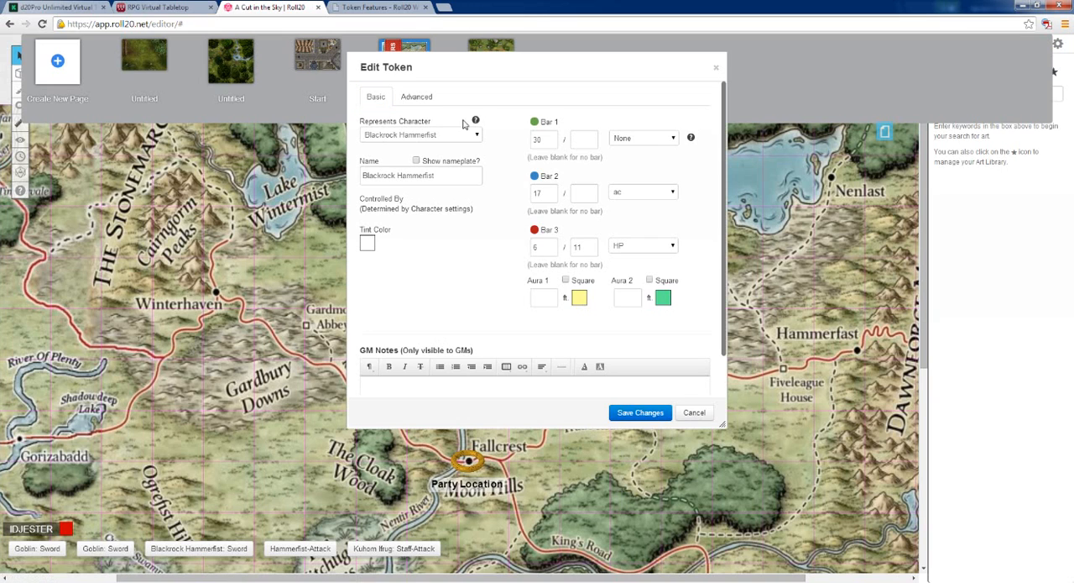
left_click(415, 97)
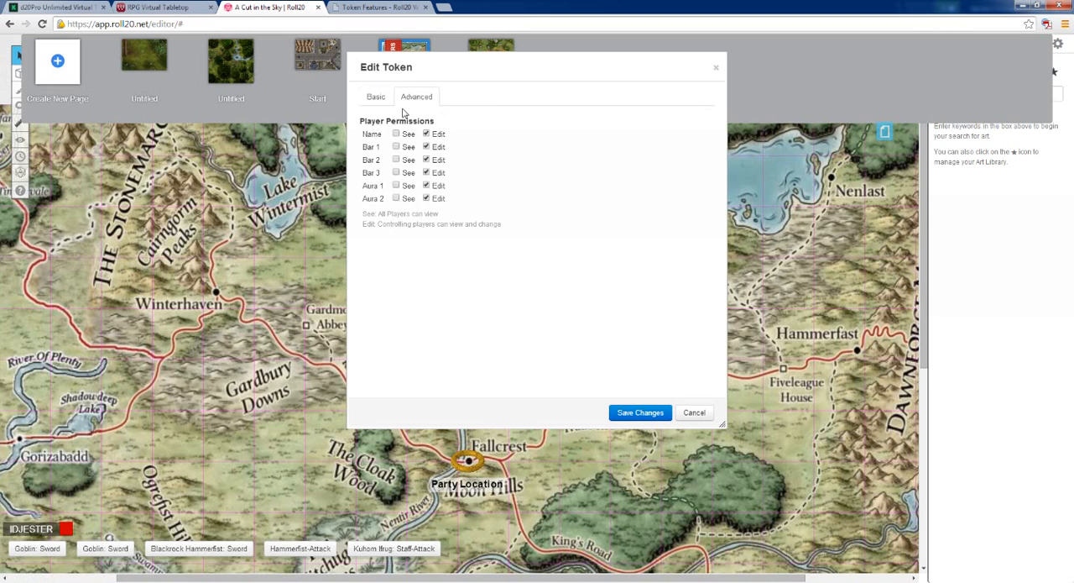
left_click(395, 133)
left_click(396, 146)
left_click(397, 160)
left_click(396, 172)
left_click(694, 412)
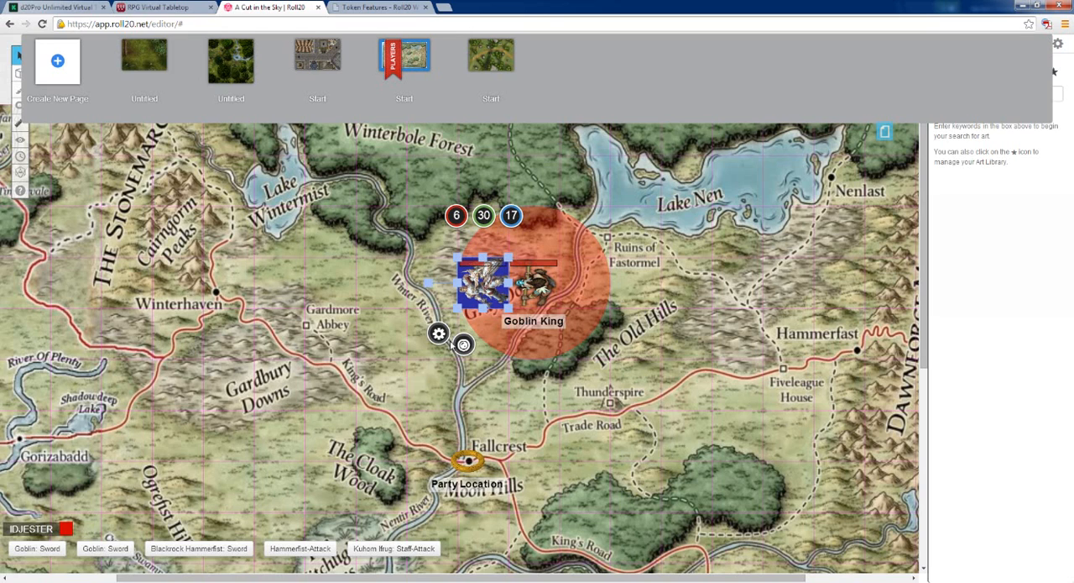
Let all players see Bar 1 of the Blackrock Hammerfist token, save the token settings and deselect the token
left_click(439, 334)
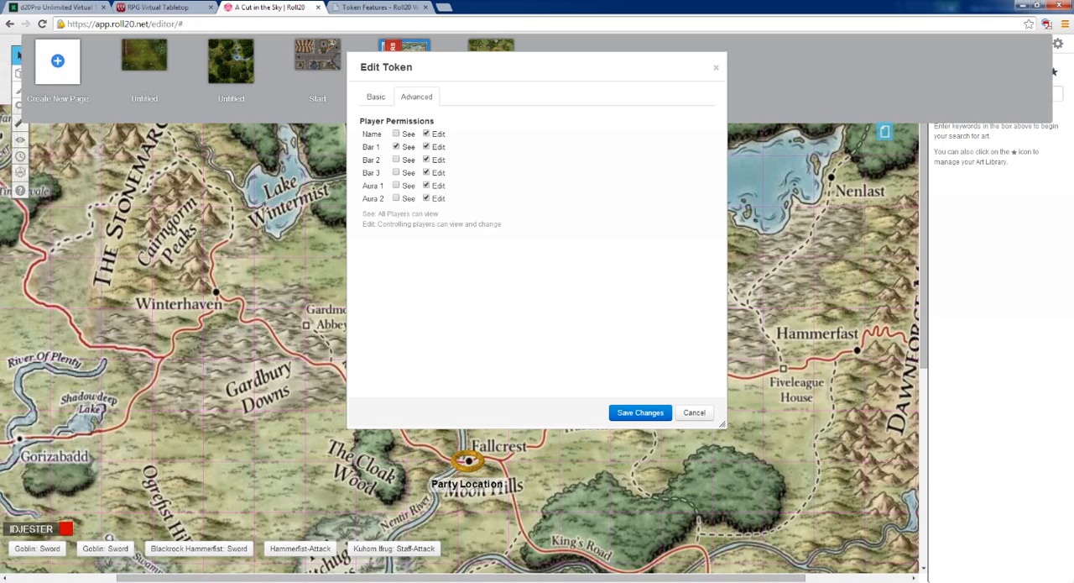
left_click(376, 97)
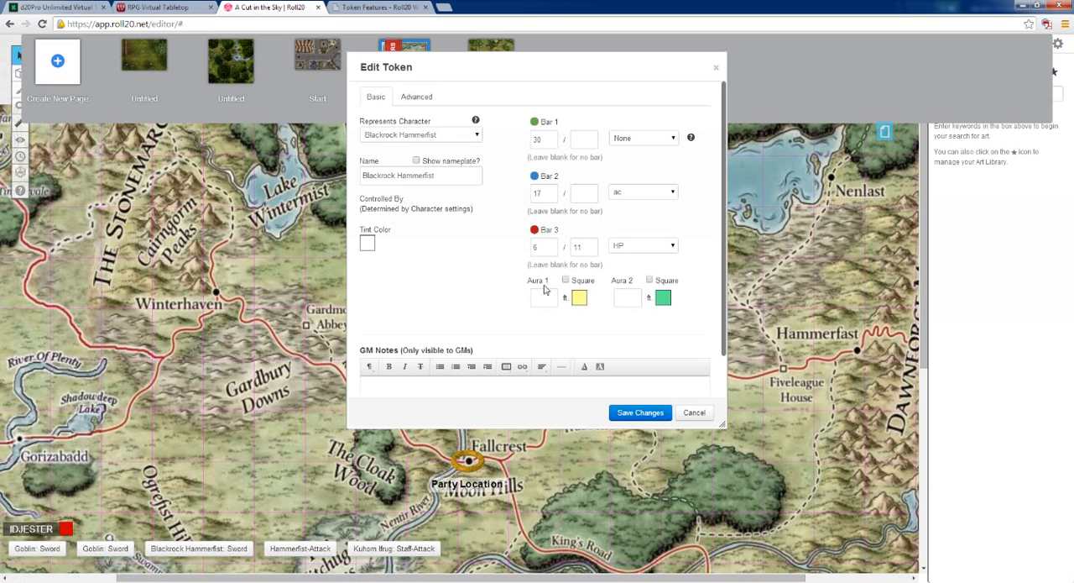
left_click(641, 412)
left_click(524, 366)
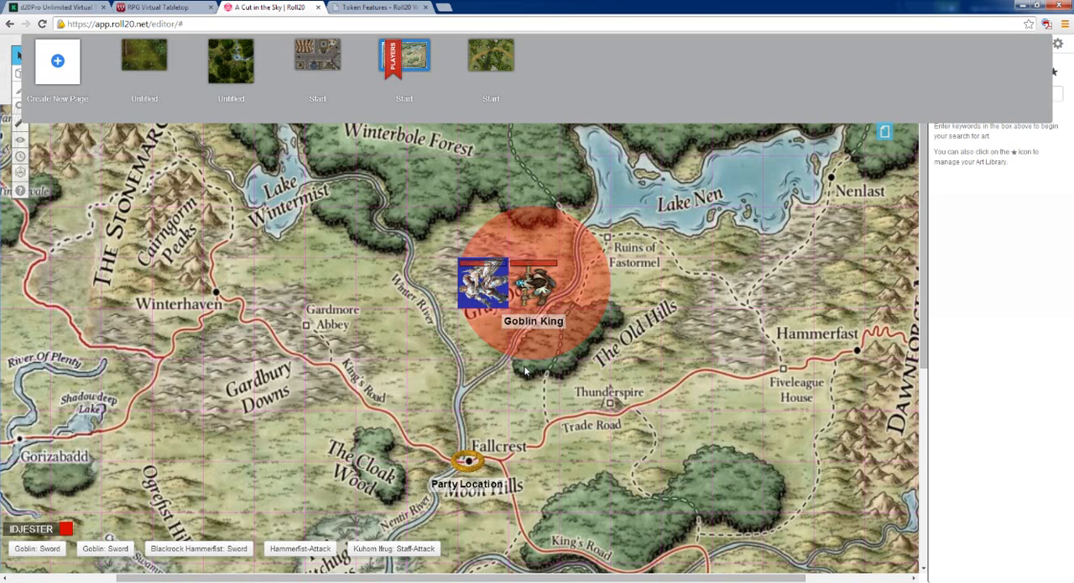
Put the snail status marker on the Blackrock Hammerfist token and deselect it
left_click(472, 291)
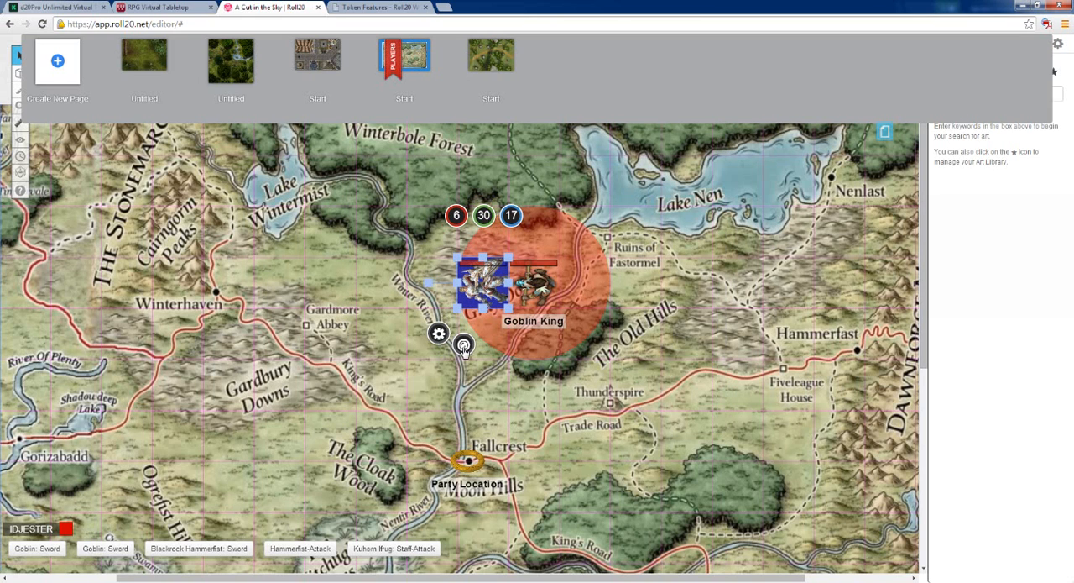
left_click(463, 345)
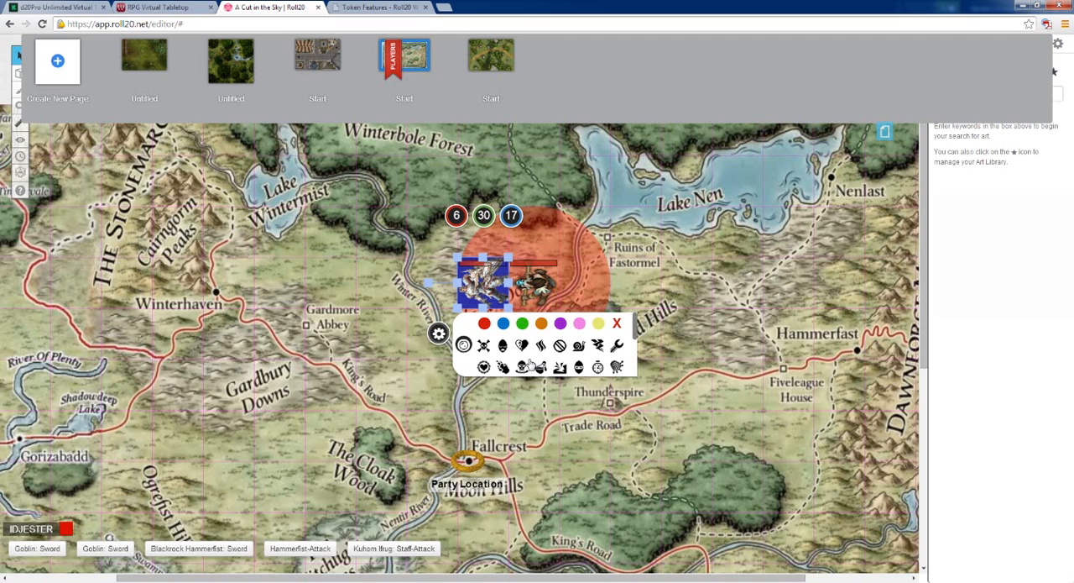
left_click(580, 347)
left_click(541, 409)
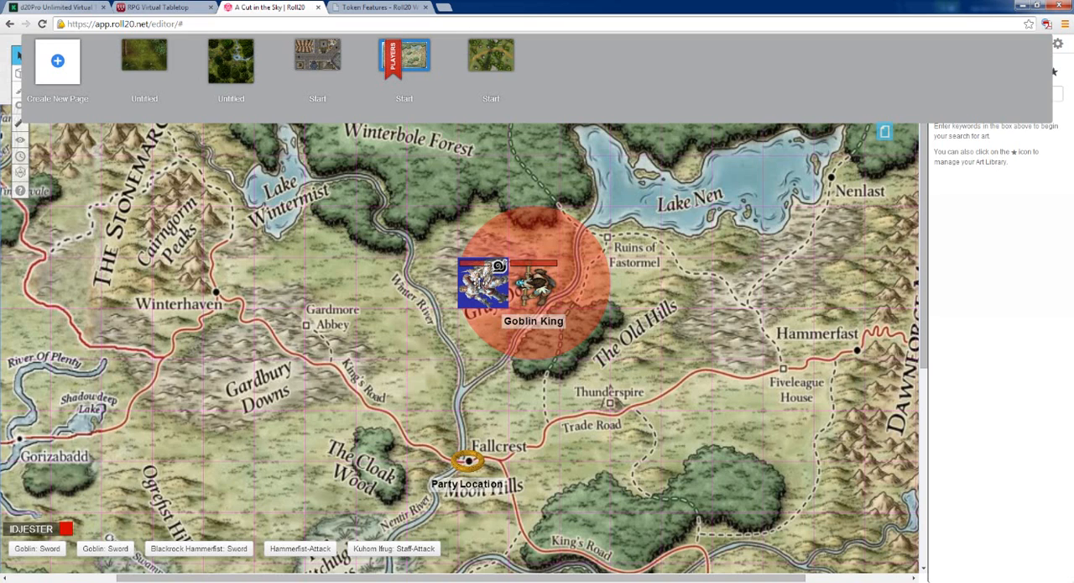
Add a second status marker, the small figure icon near the end of the marker set, to the Blackrock Hammerfist token
left_click(479, 284)
left_click(463, 344)
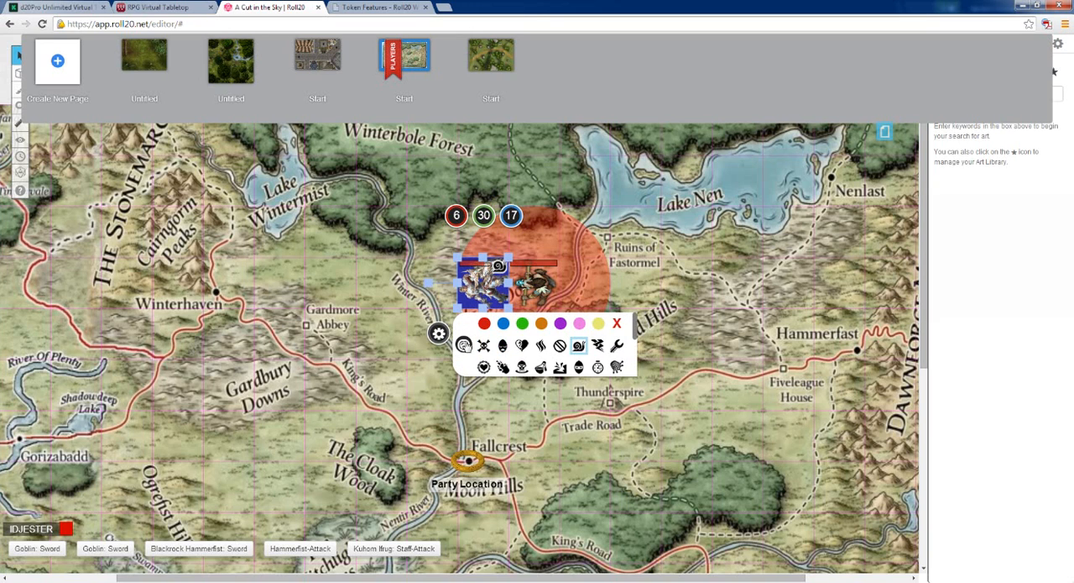
scroll(544, 351, "down", 1)
scroll(544, 350, "down", 1)
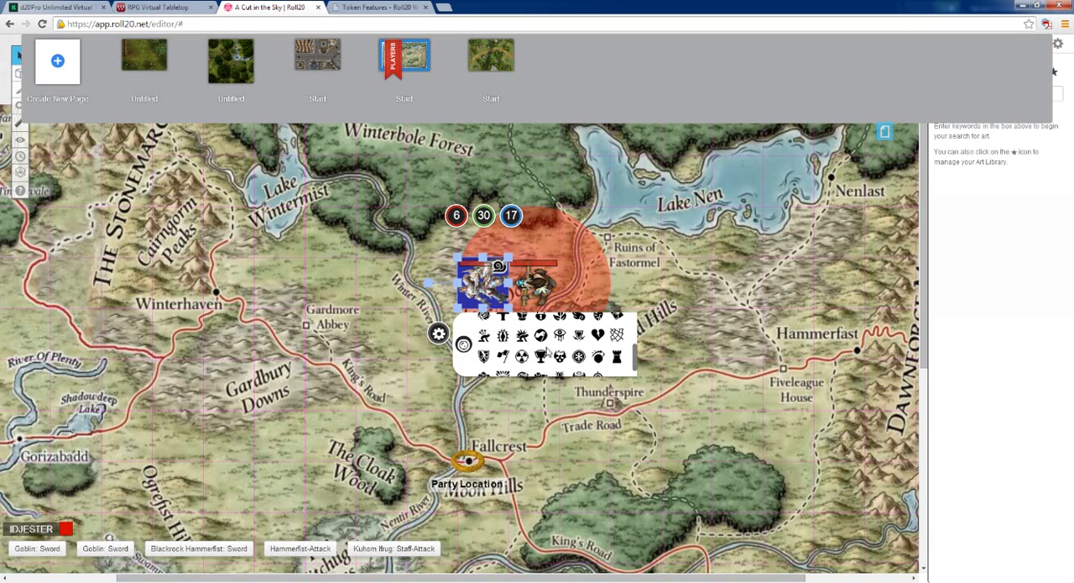
scroll(554, 358, "down", 1)
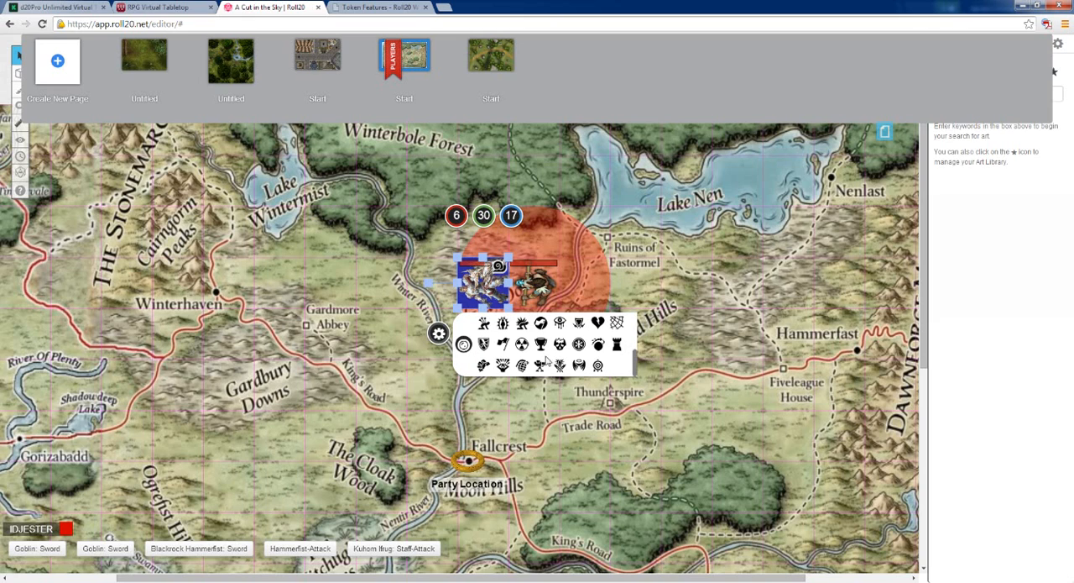
left_click(485, 325)
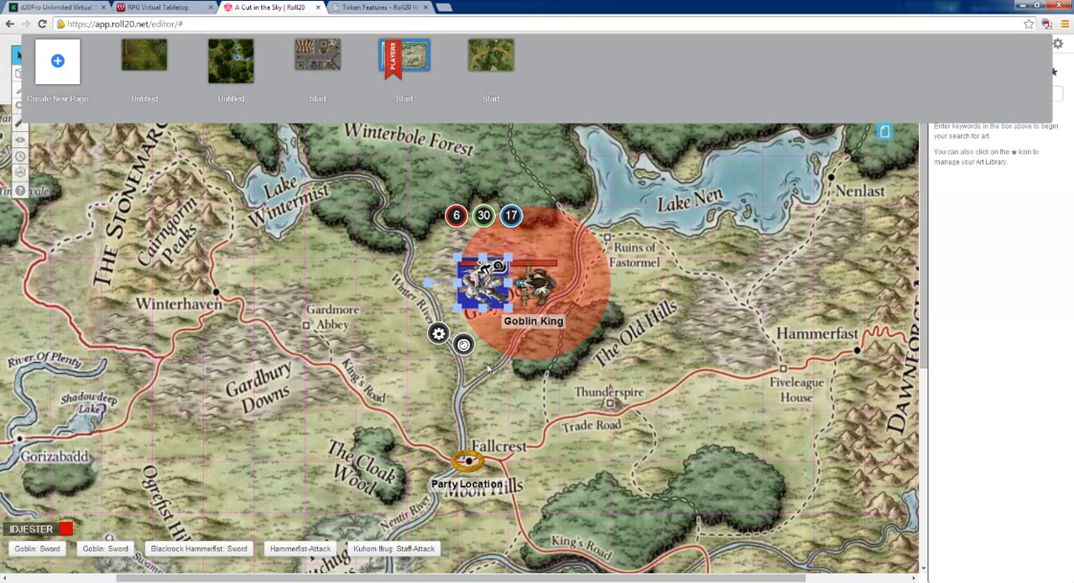
left_click(488, 328)
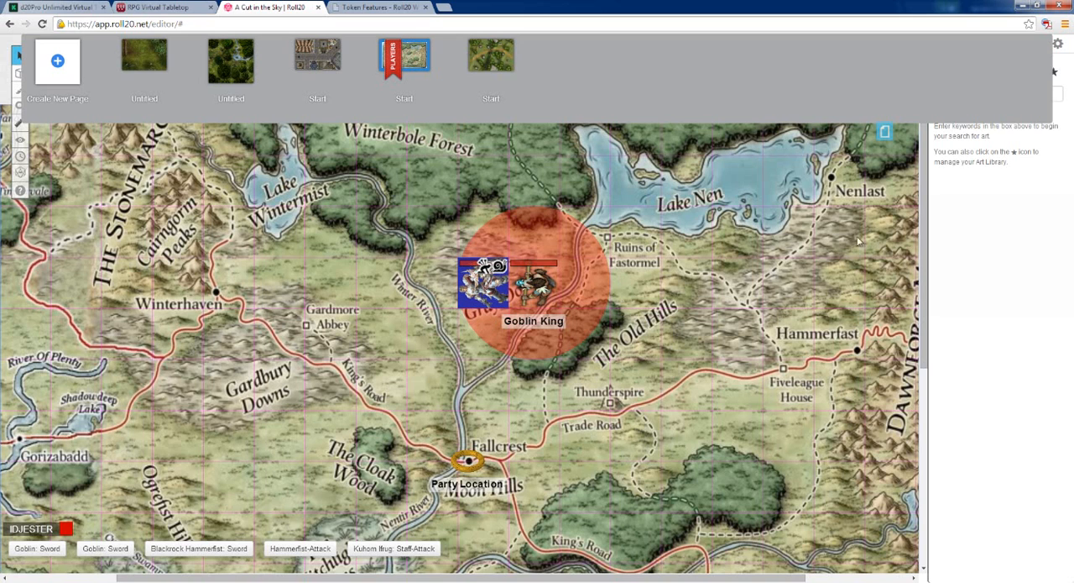
Hide the page list and open the campaign settings at the token bar color and display options
left_click(885, 131)
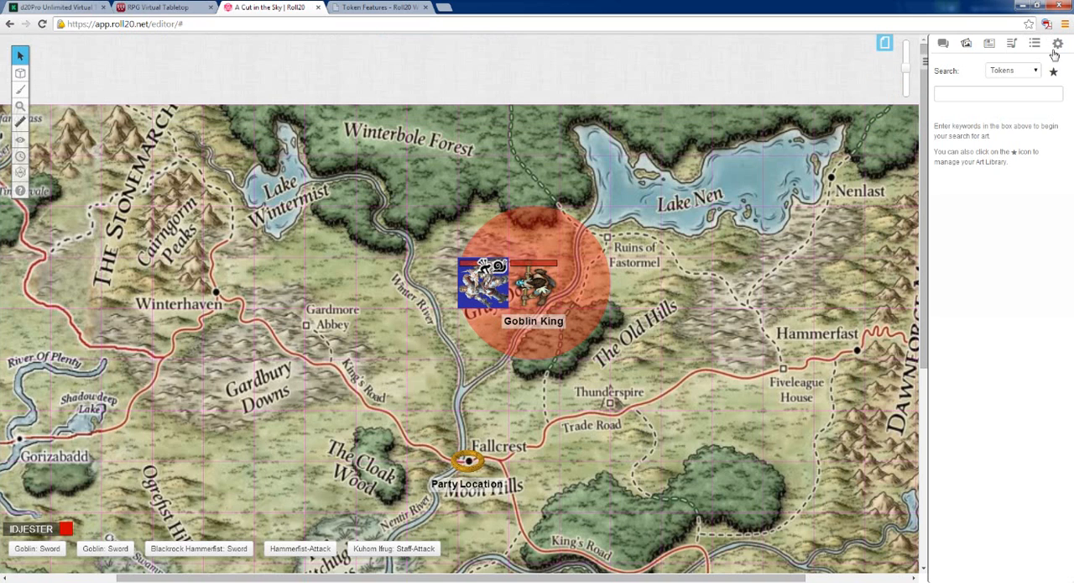
left_click(1059, 47)
scroll(968, 392, "down", 4)
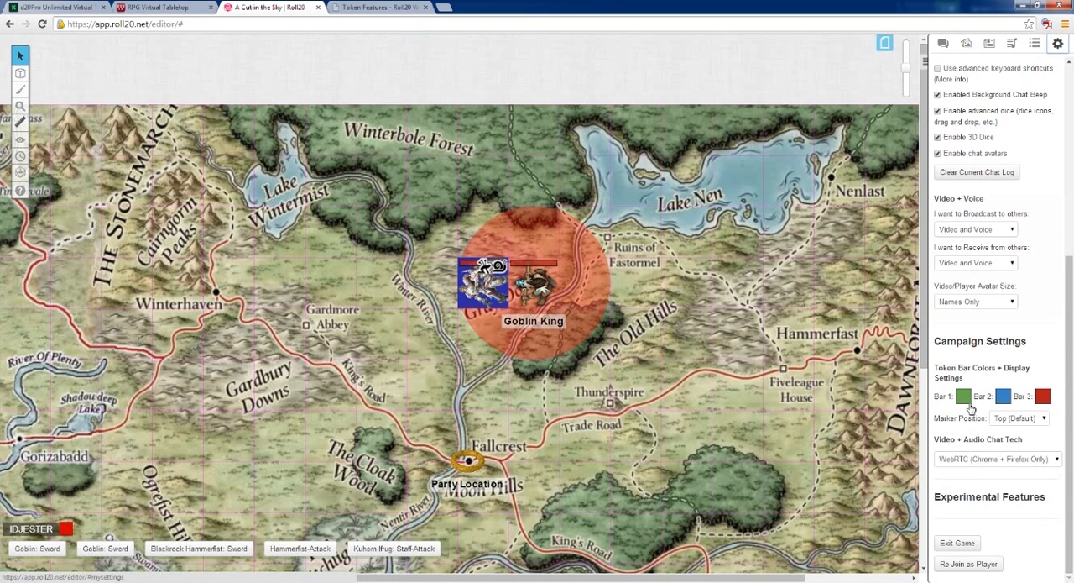
Try the Left status marker position and leave the campaign's token marker position set to Bottom
left_click(1013, 419)
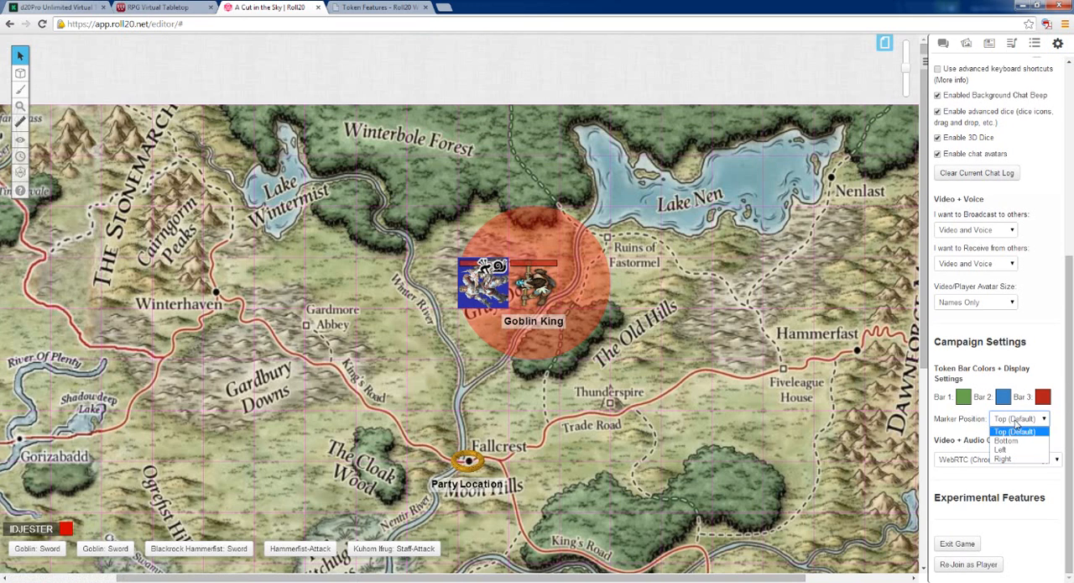
left_click(1016, 441)
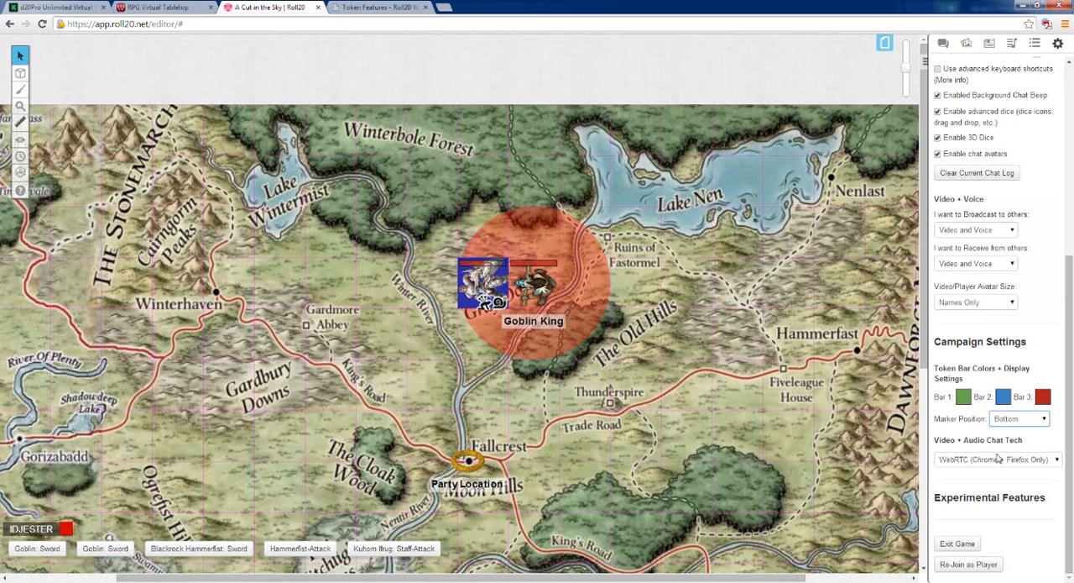
left_click(1027, 422)
left_click(1023, 449)
left_click(1019, 418)
left_click(1016, 440)
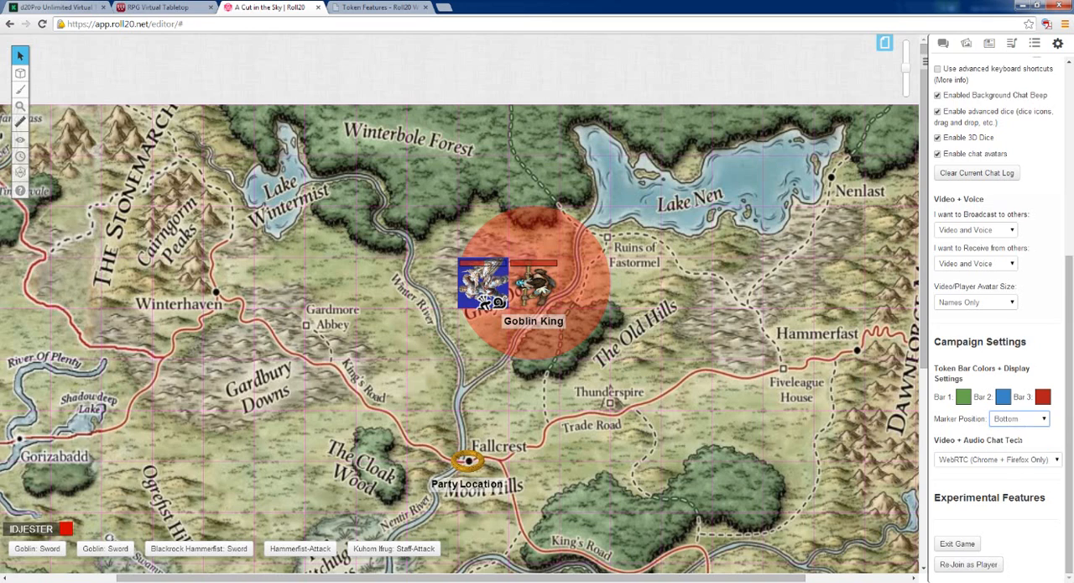
left_click(1024, 421)
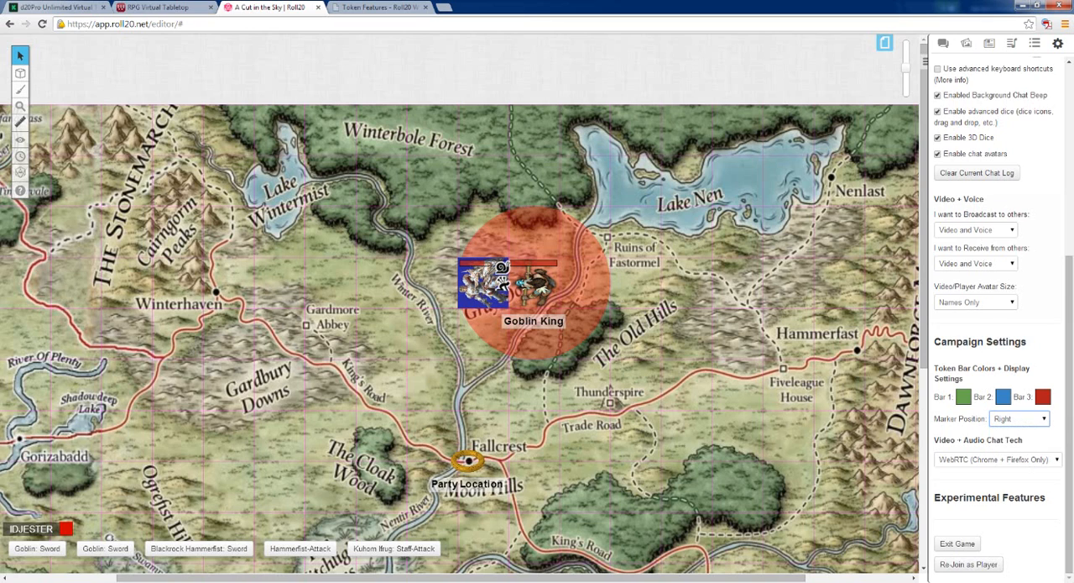
left_click(1022, 420)
left_click(1019, 442)
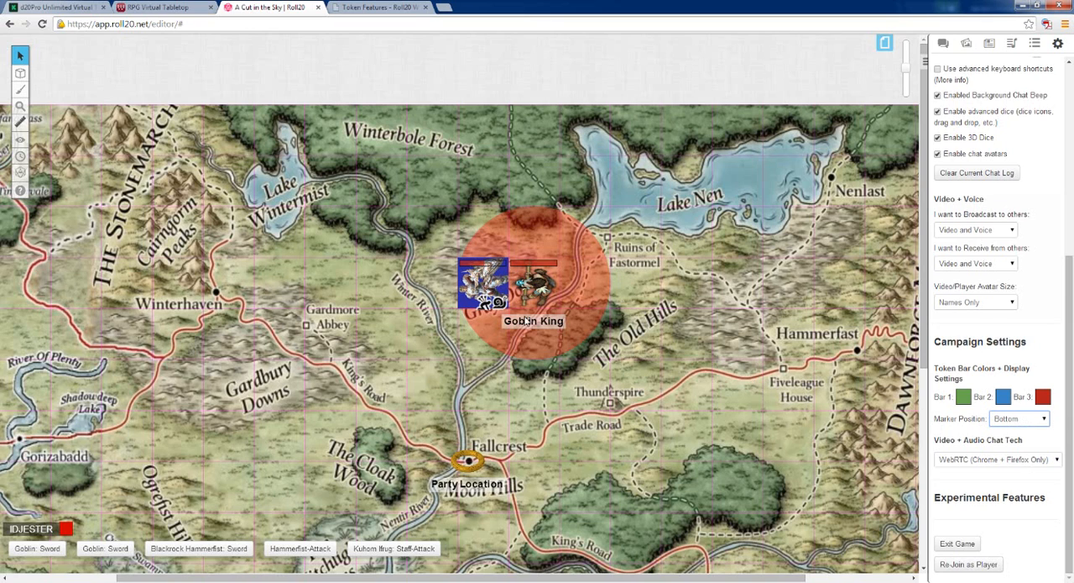
left_click(672, 385)
View the status marker choices of the Blackrock Hammerfist token and close them
left_click(459, 287)
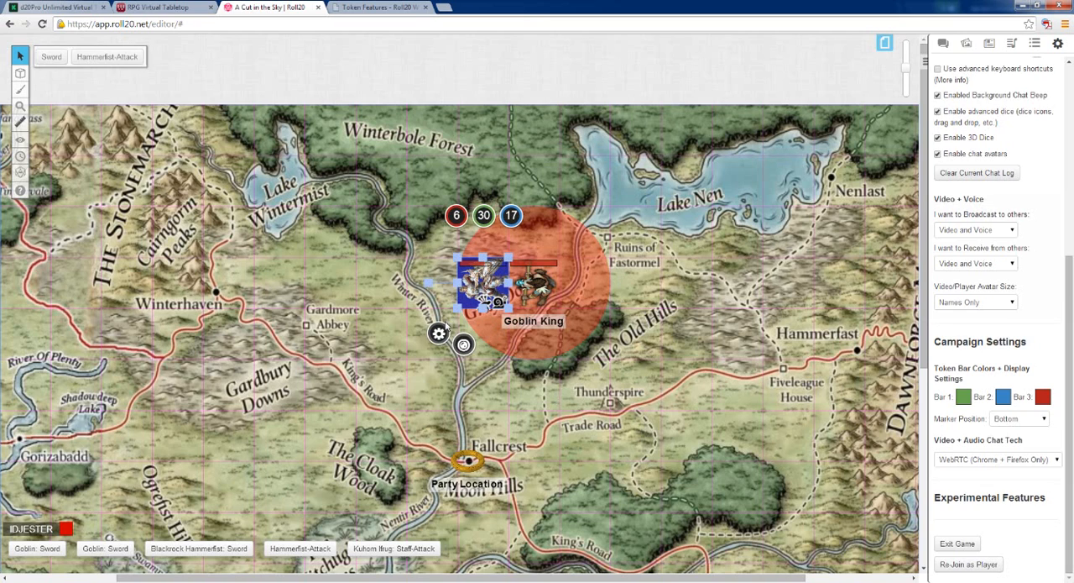
mouse_move(468, 349)
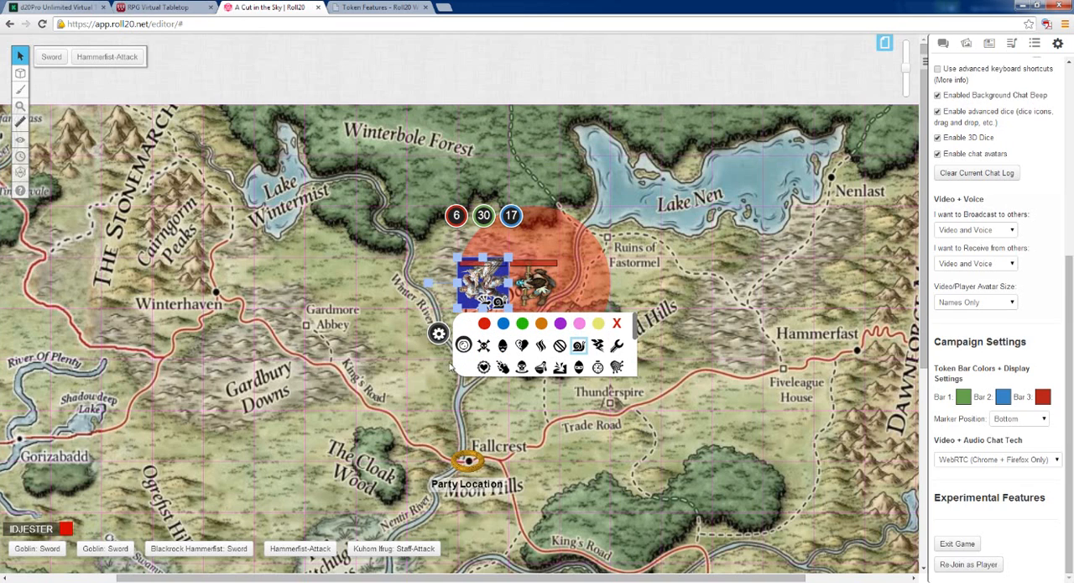
left_click(399, 391)
Clear the Goblin King token's Aura 1 radius, save it and place the token one square east of its original spot
left_click_drag(537, 284, 636, 285)
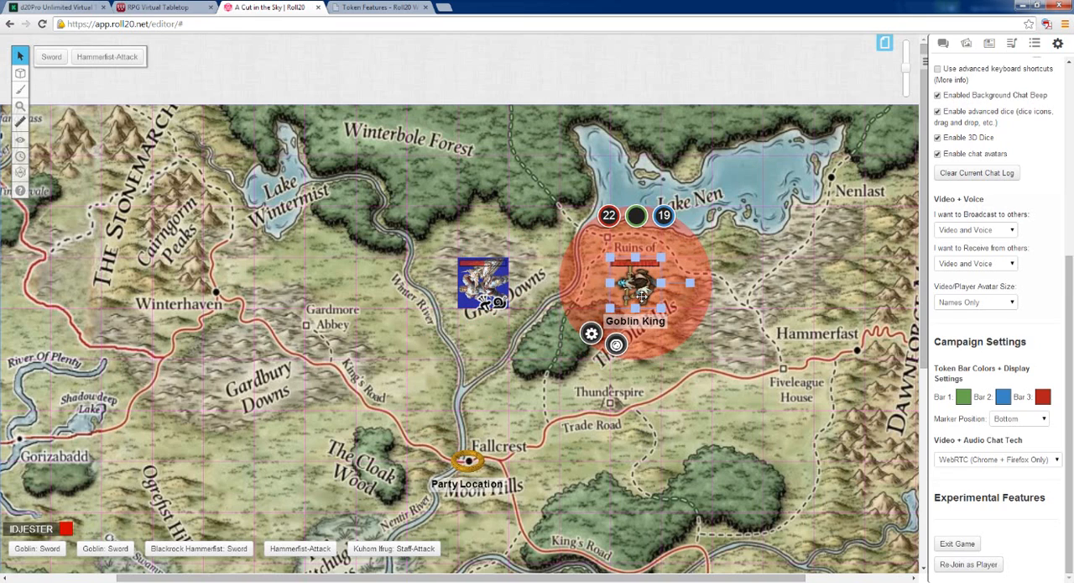
right_click(645, 290)
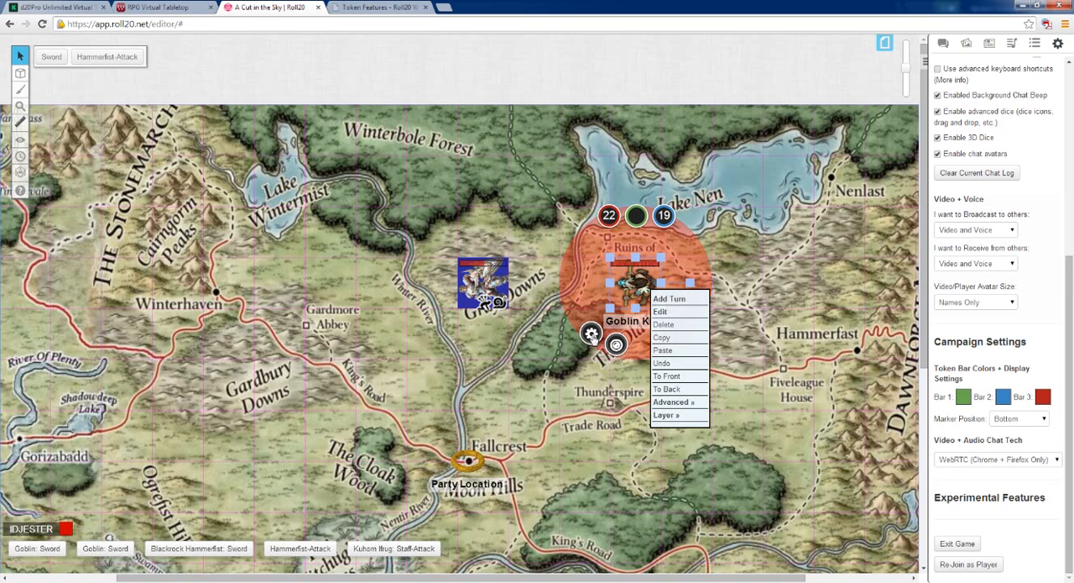
left_click(592, 335)
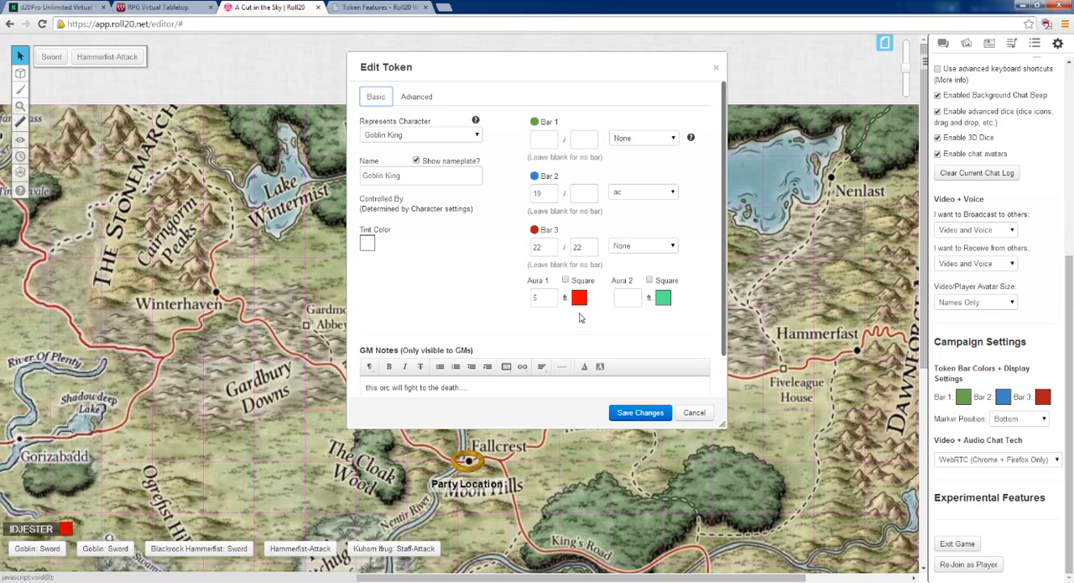
left_click_drag(544, 299, 518, 303)
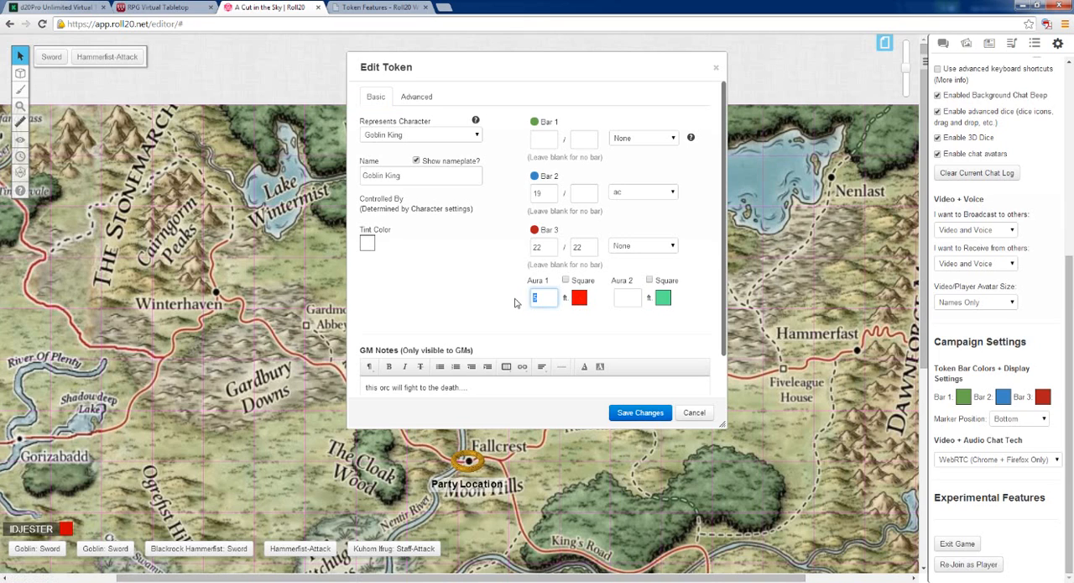
key("BackSpace")
left_click(638, 412)
left_click_drag(640, 286, 591, 286)
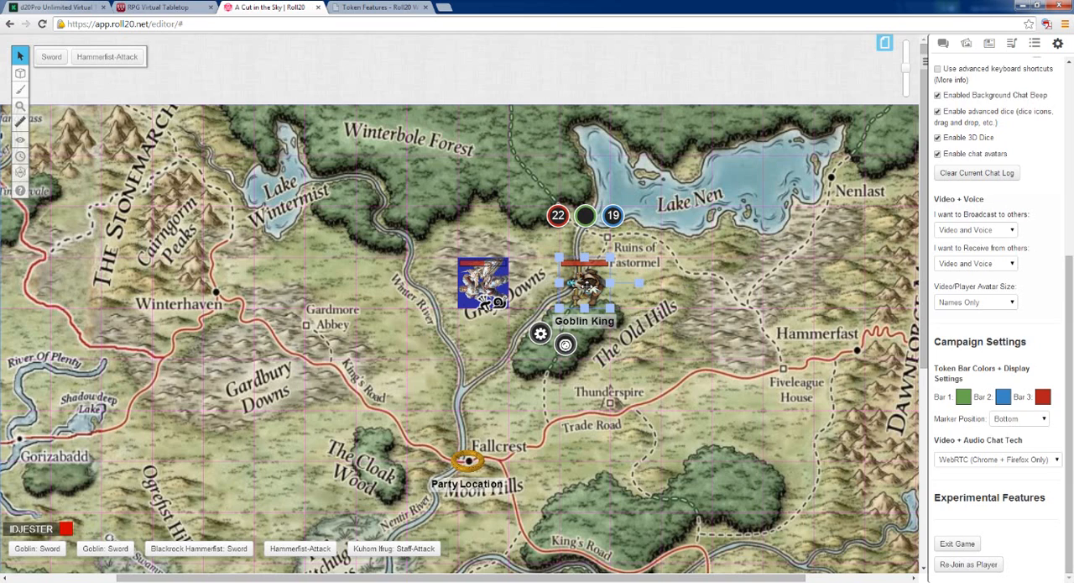
Paste two copies of the Goblin King token, one two squares east of it and one below near Thunderspire
right_click(590, 288)
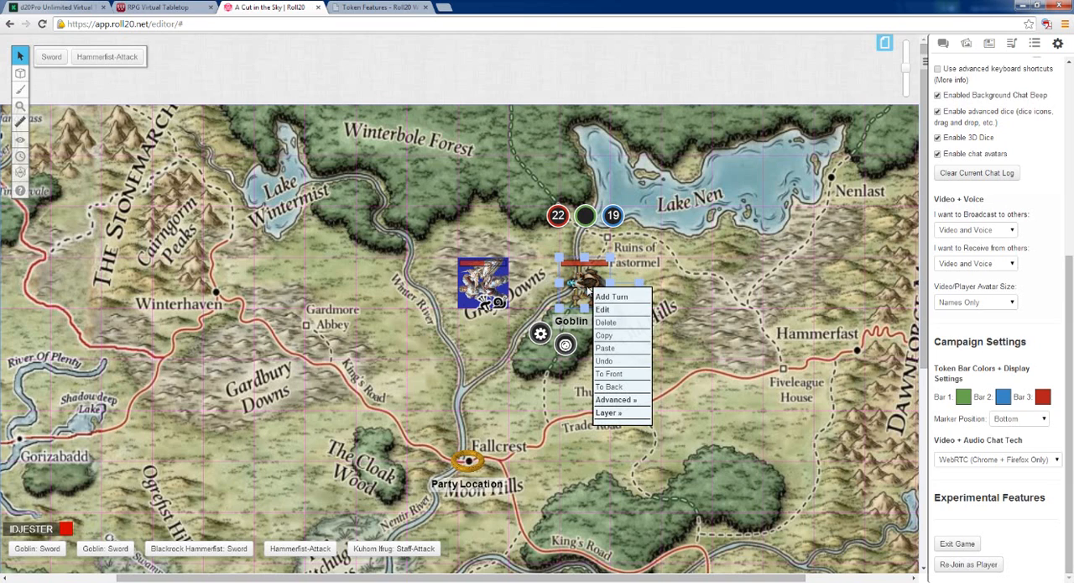
left_click(620, 335)
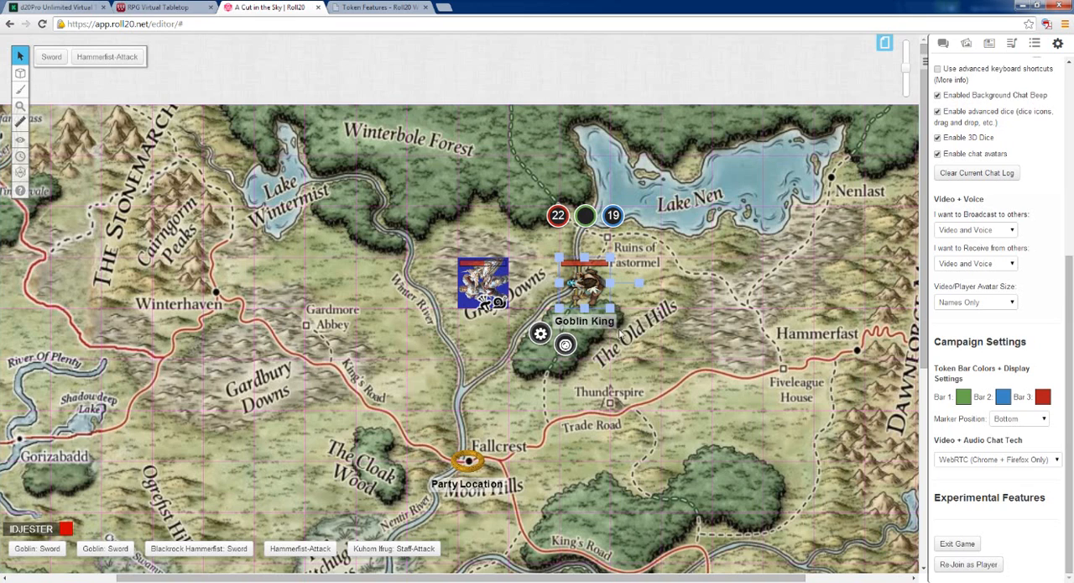
right_click(677, 276)
left_click(690, 336)
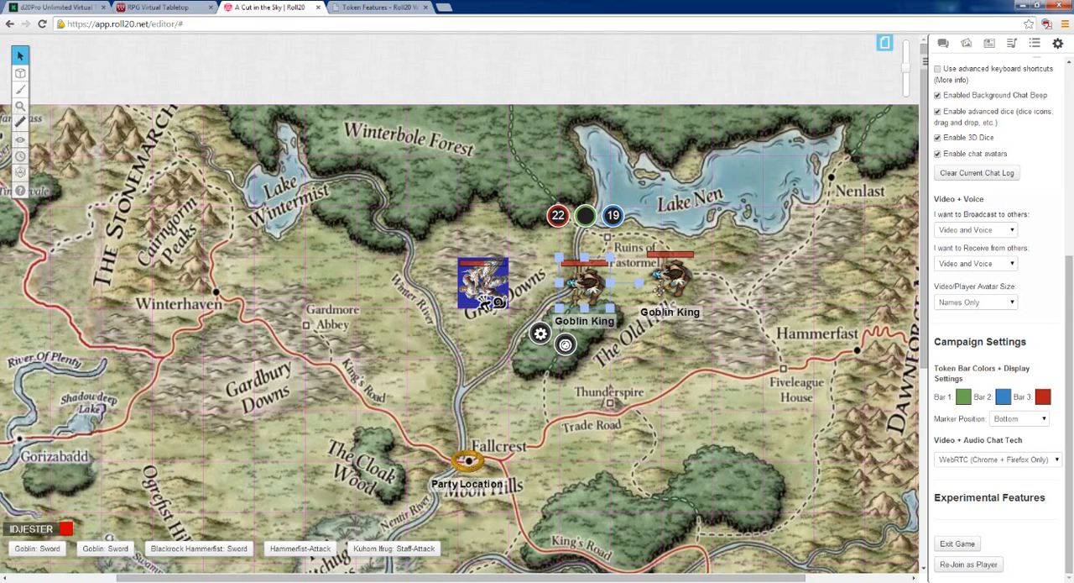
left_click_drag(669, 283, 687, 288)
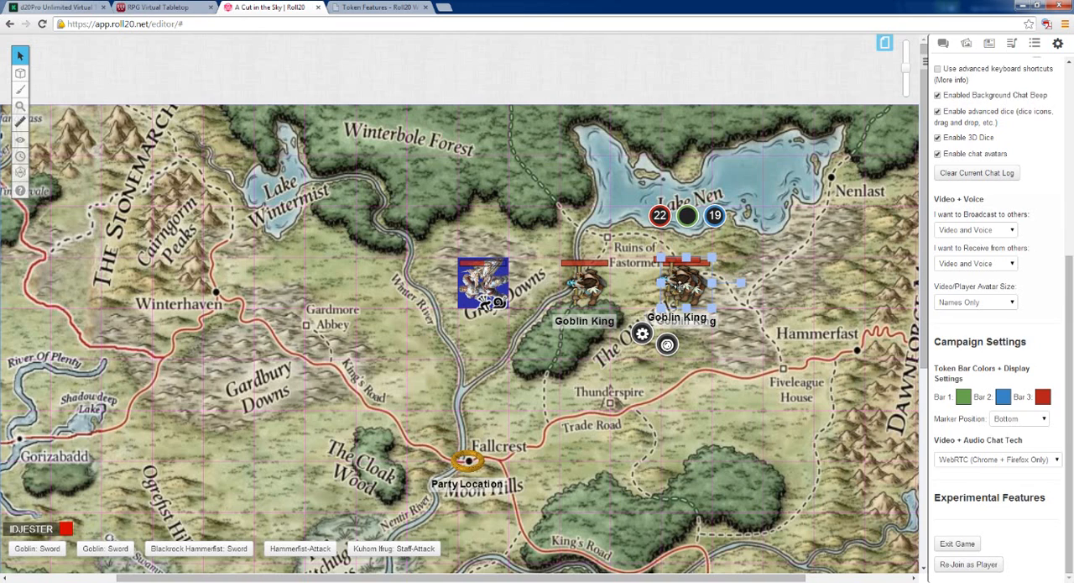
left_click_drag(681, 287, 638, 384)
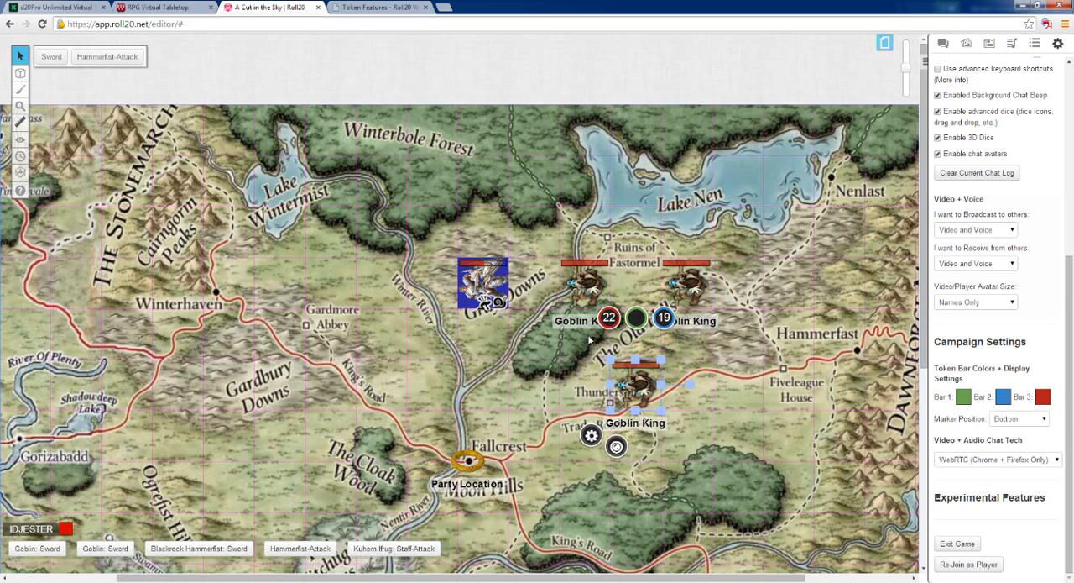
left_click(717, 363)
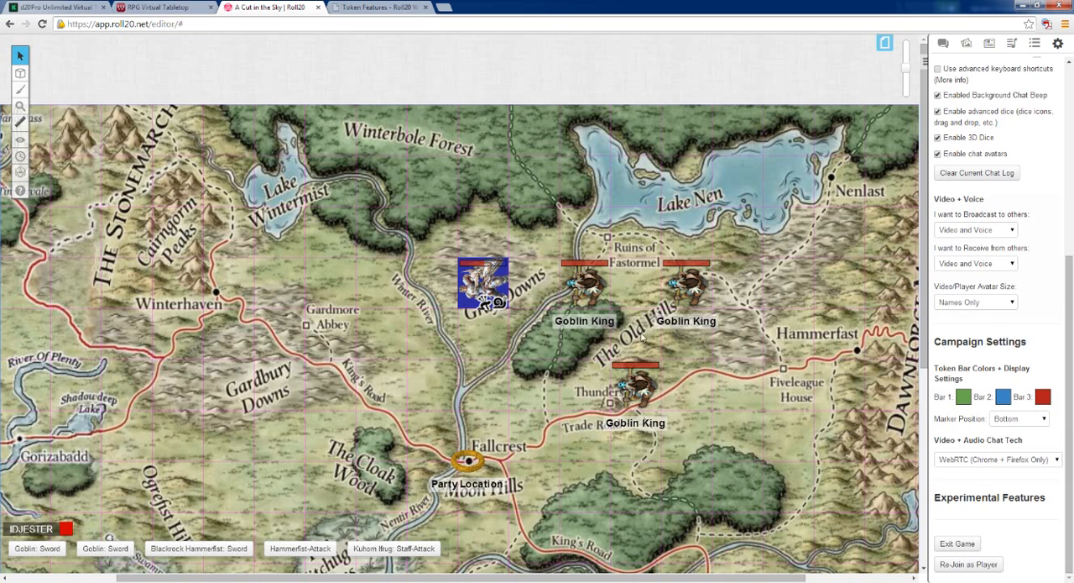
Put the blue dot status marker on the Goblin King token nearest Blackrock Hammerfist and deselect it
left_click(578, 287)
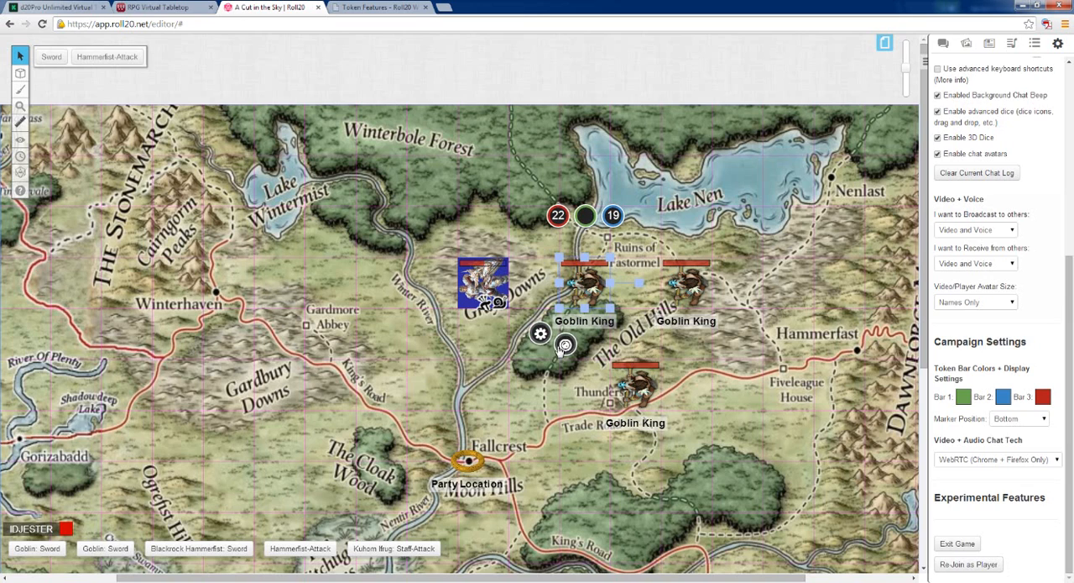
left_click(563, 346)
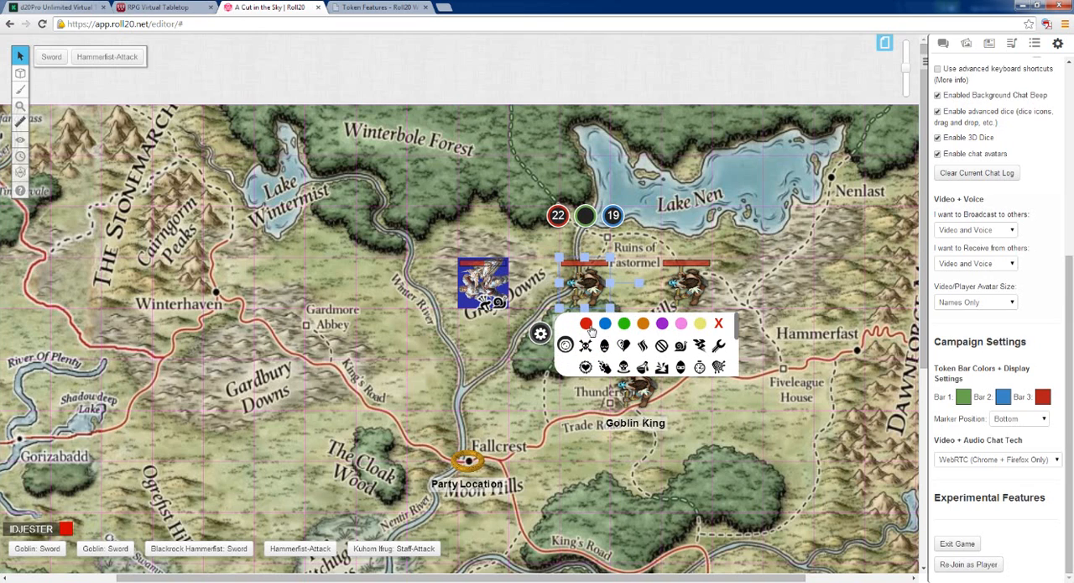
left_click(606, 324)
left_click(720, 386)
Move the eastern Goblin King token one square further east, give it the green dot status marker and deselect it
left_click(687, 295)
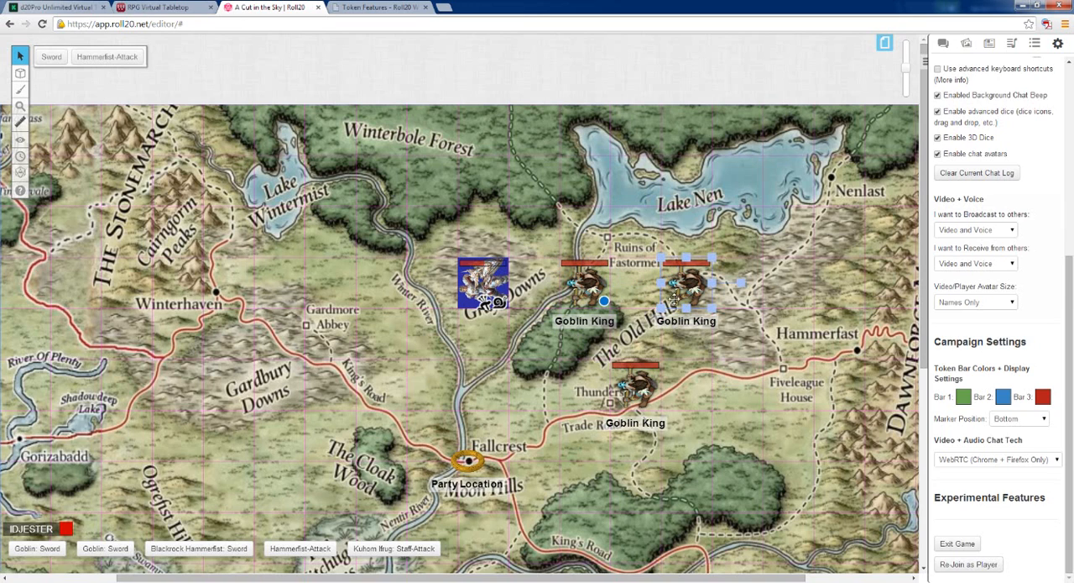
left_click_drag(684, 288, 746, 289)
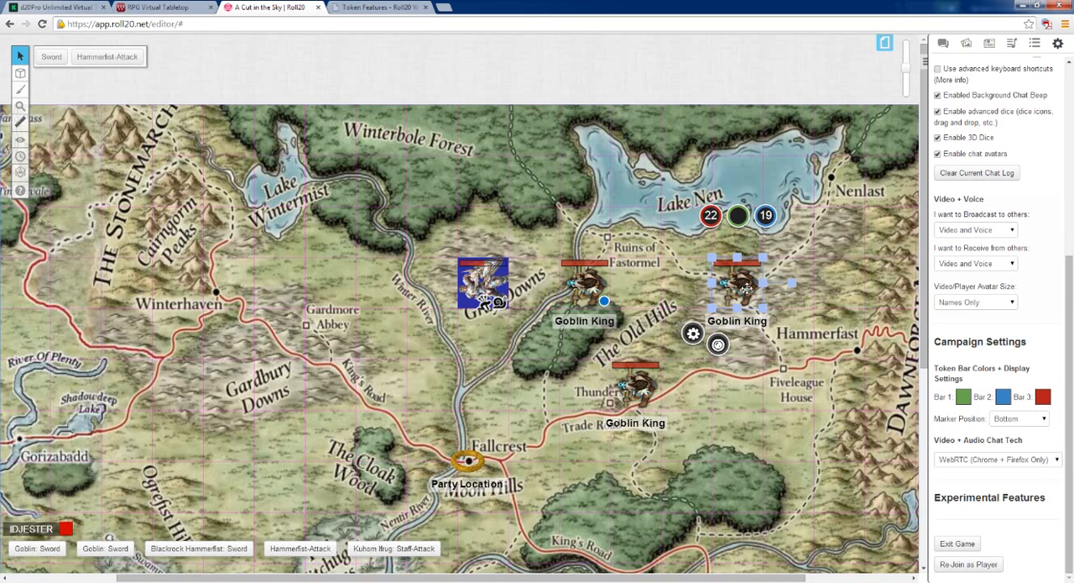
left_click(718, 344)
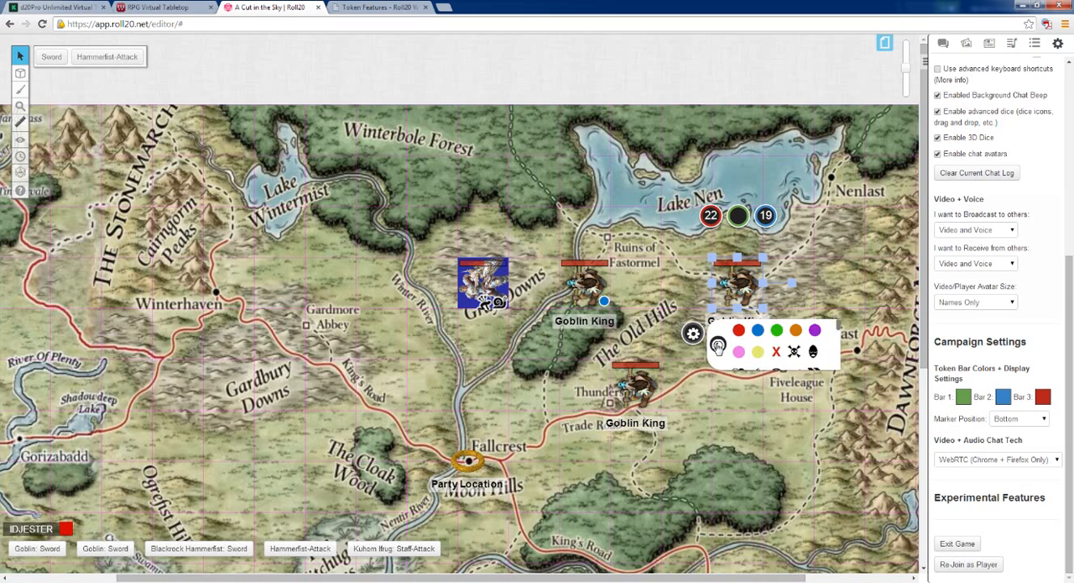
left_click(776, 323)
left_click(724, 427)
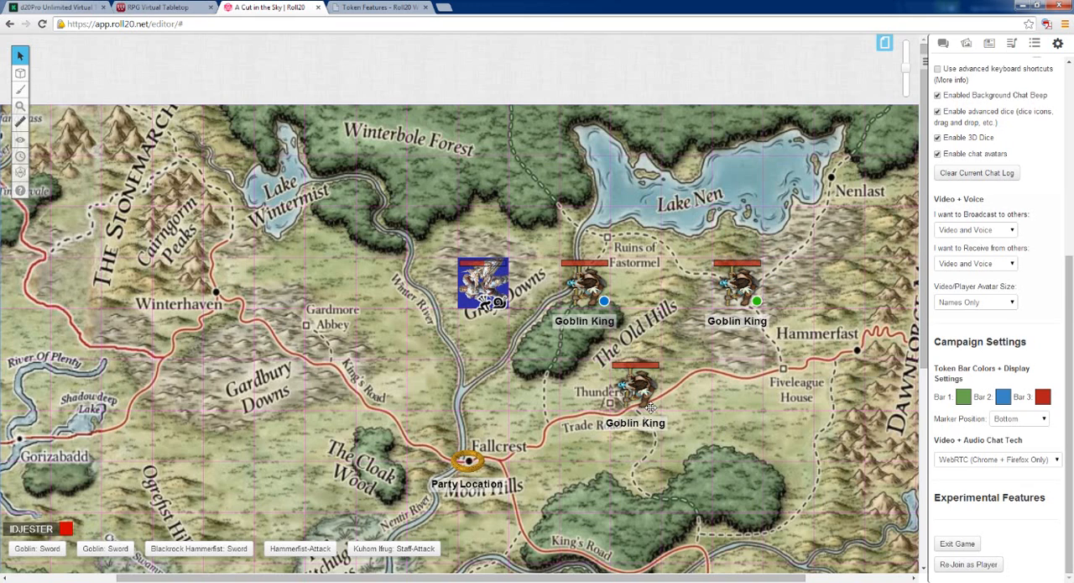
Put the purple dot status marker on the Goblin King token near Thunderspire and deselect it
left_click(650, 408)
left_click(617, 444)
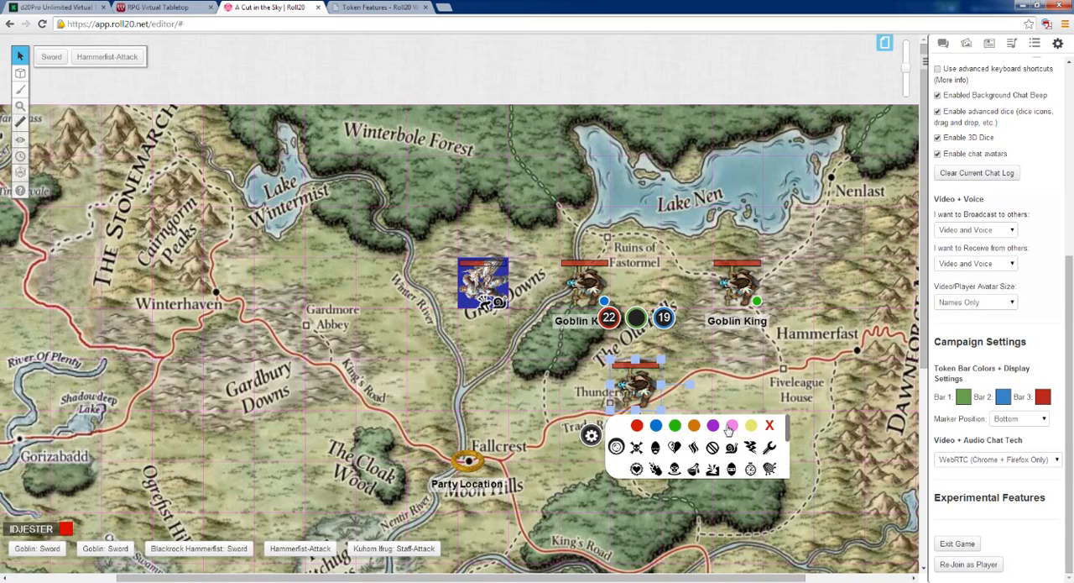
left_click(713, 424)
left_click(747, 384)
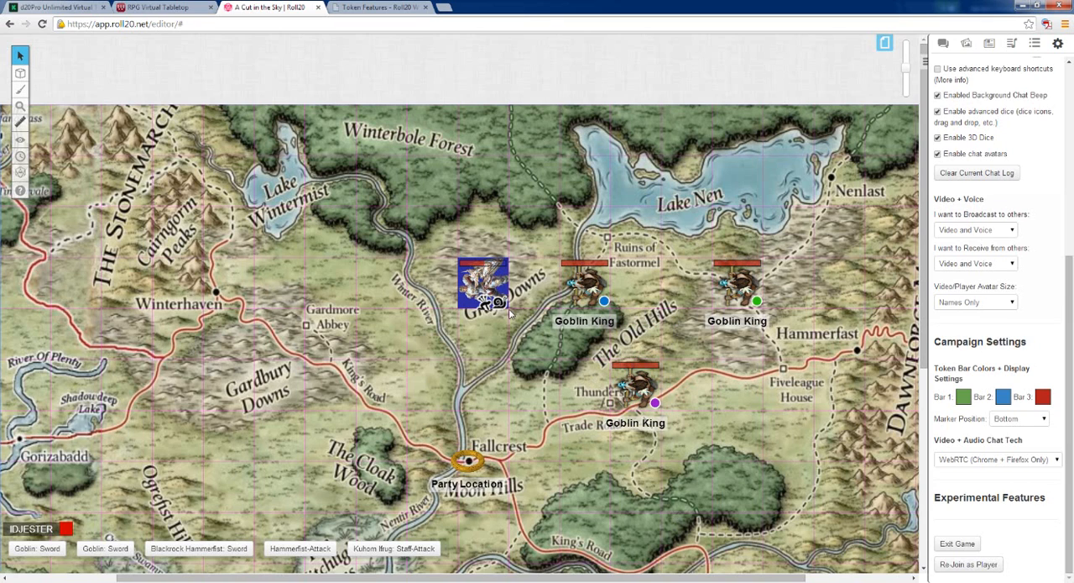
left_click(474, 276)
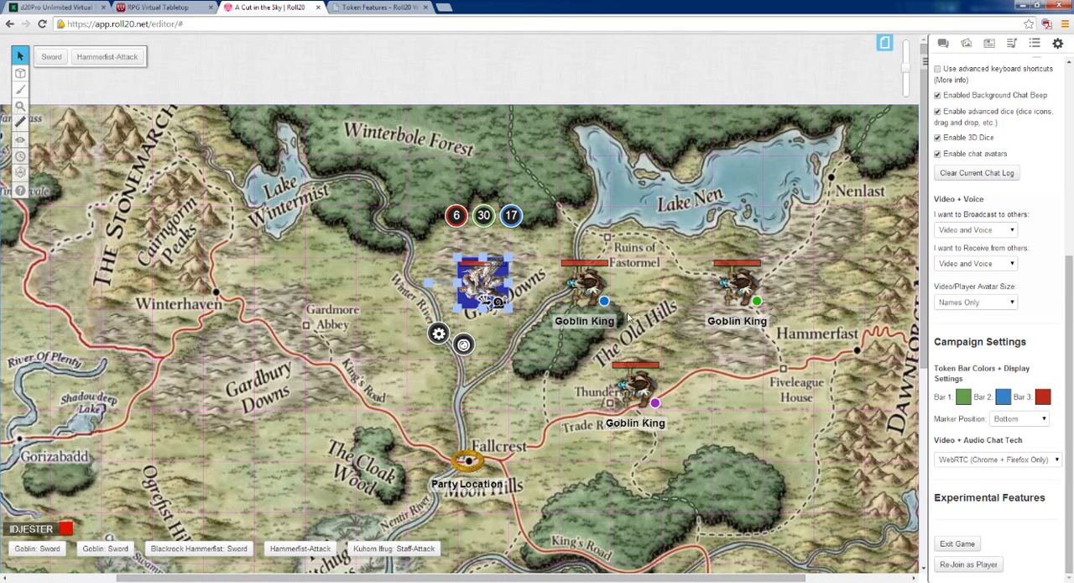
left_click(655, 335)
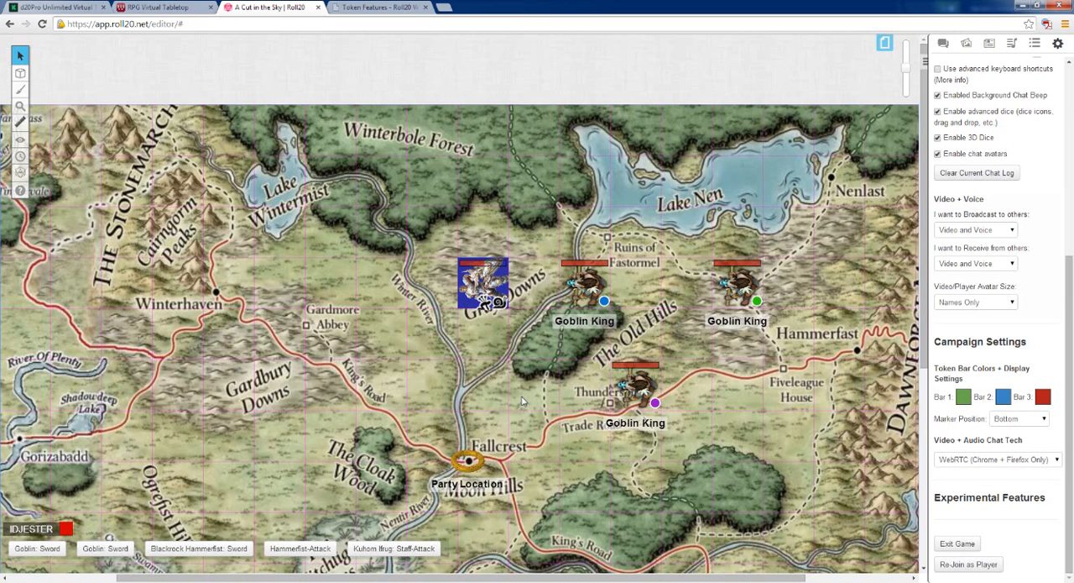
left_click_drag(923, 183, 923, 233)
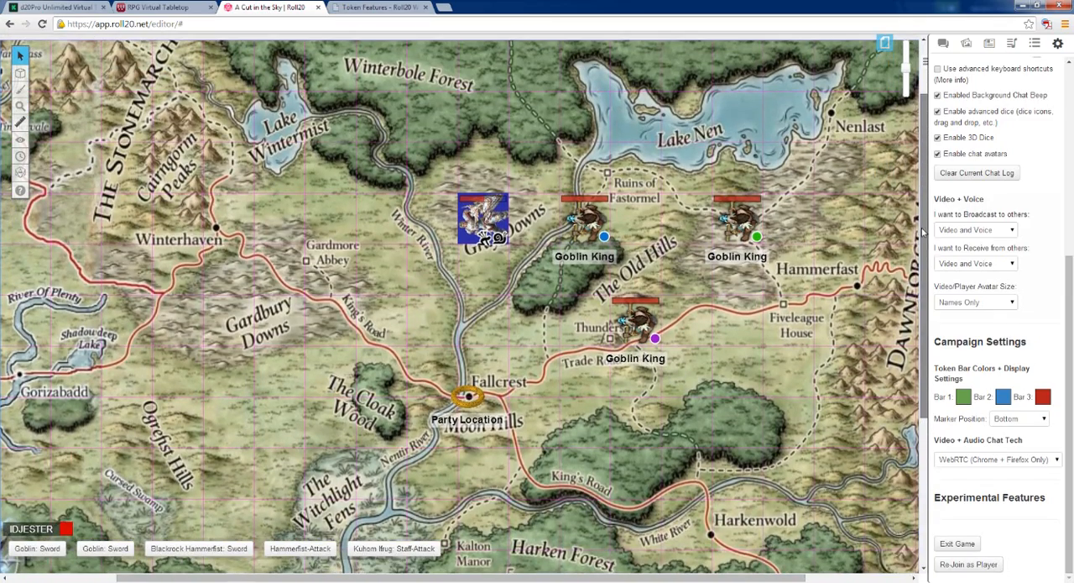